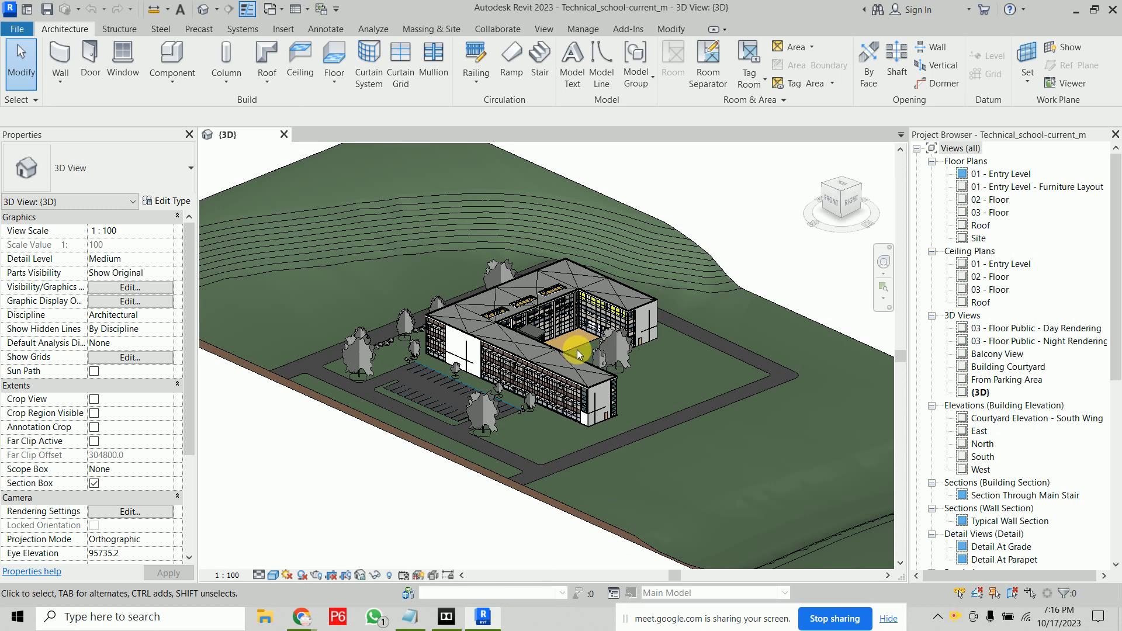
# Step: Select all instances of the Scarlet Oak 12.5 Meters tree type, starting from the courtyard tree, and clear the selection
pyautogui.scroll(5, 562, 342)
pyautogui.keyDown('shift'); pyautogui.moveTo(561, 332); pyautogui.dragTo(497, 326, button='middle'); pyautogui.keyUp('shift')
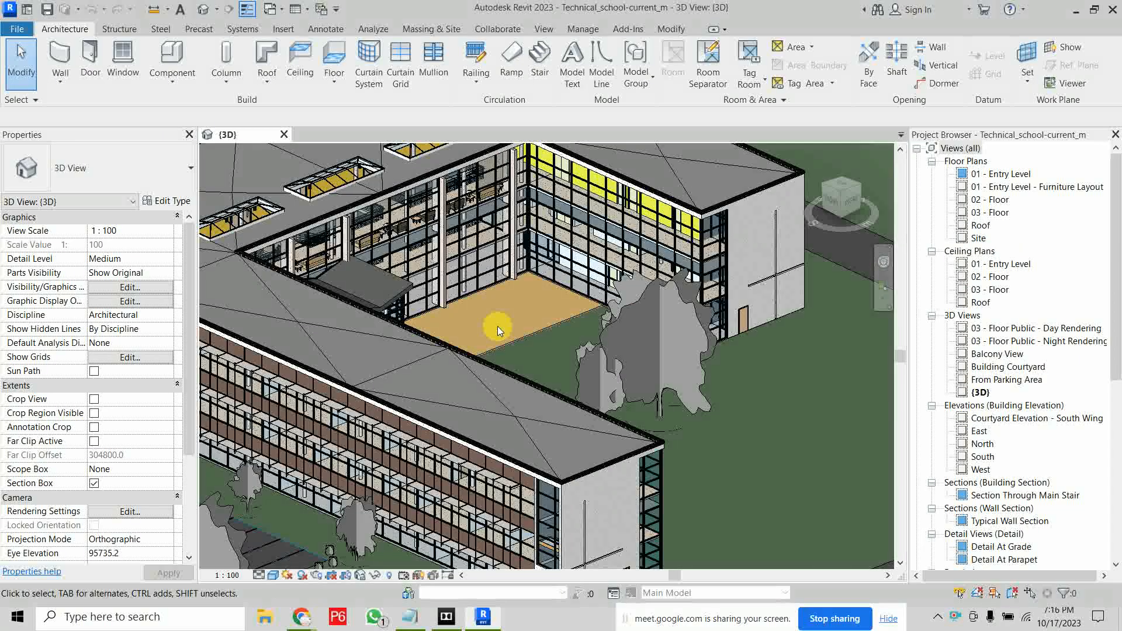
pyautogui.click(682, 291)
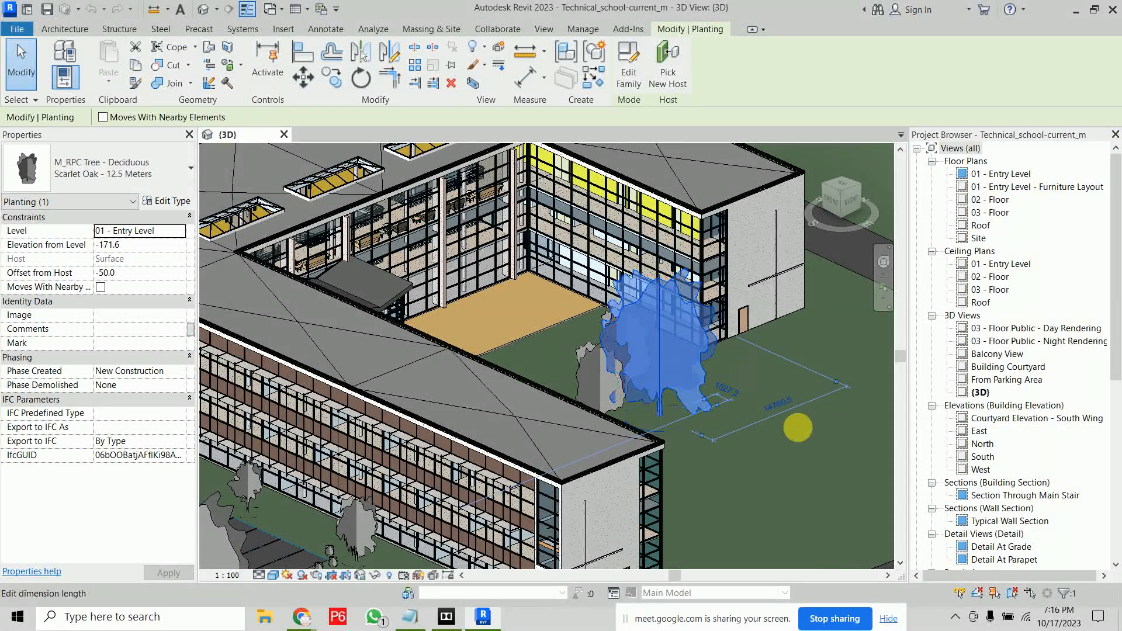
pyautogui.press('s')
pyautogui.press('a')
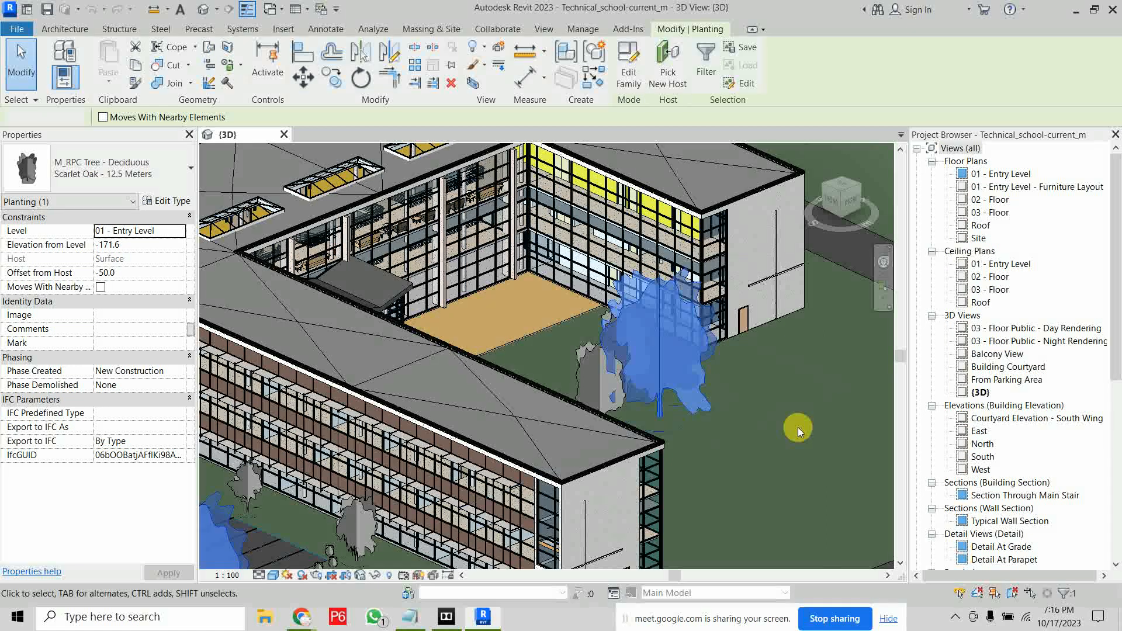
pyautogui.scroll(-5, 775, 389)
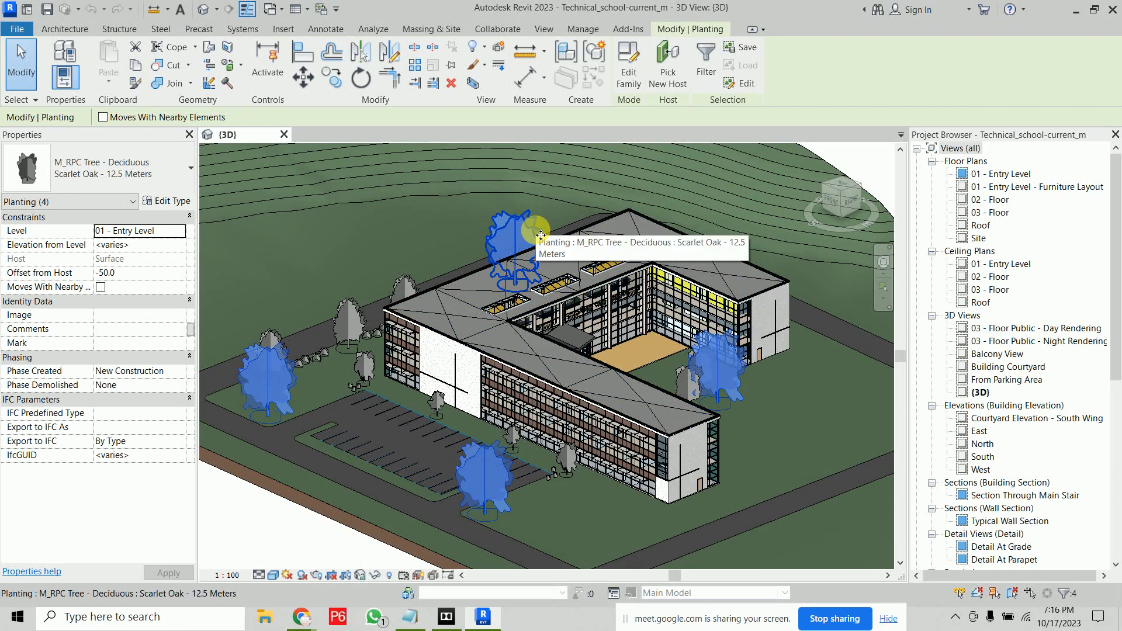
pyautogui.click(231, 533)
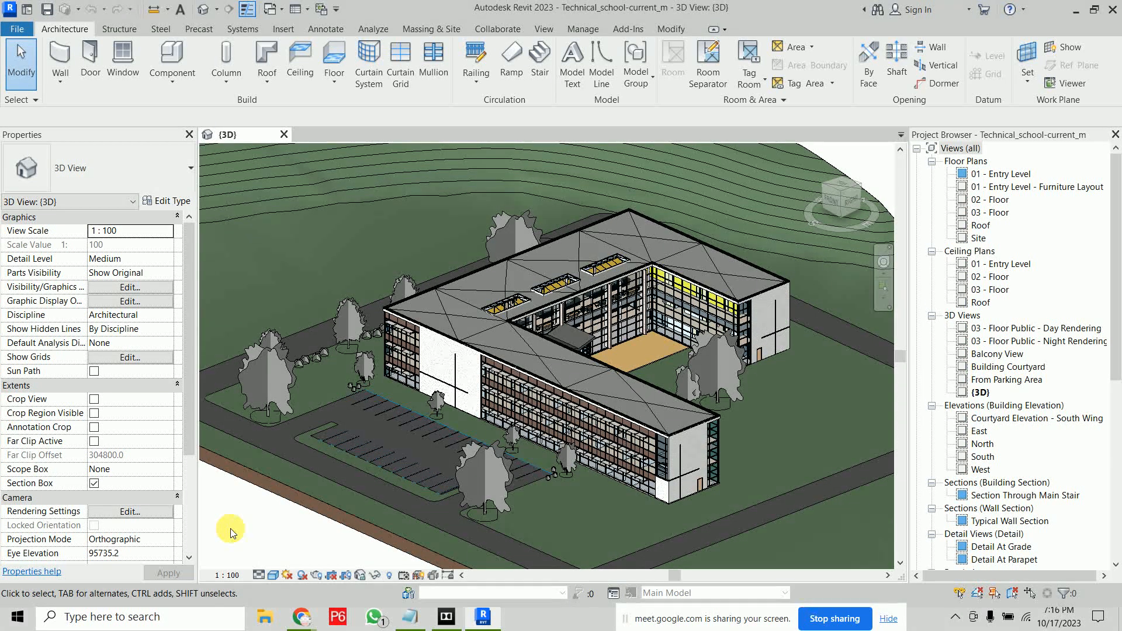
# Step: Temporarily hide the large Scarlet Oak tree beside the courtyard, and reset the temporary hide
pyautogui.click(733, 355)
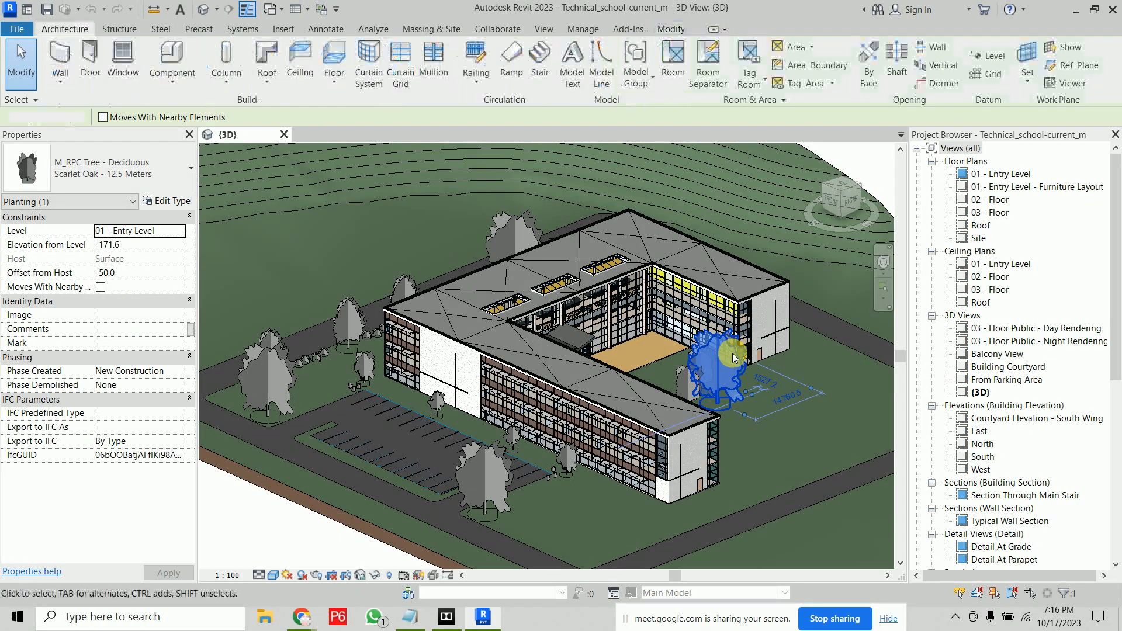
pyautogui.press('h')
pyautogui.press('h')
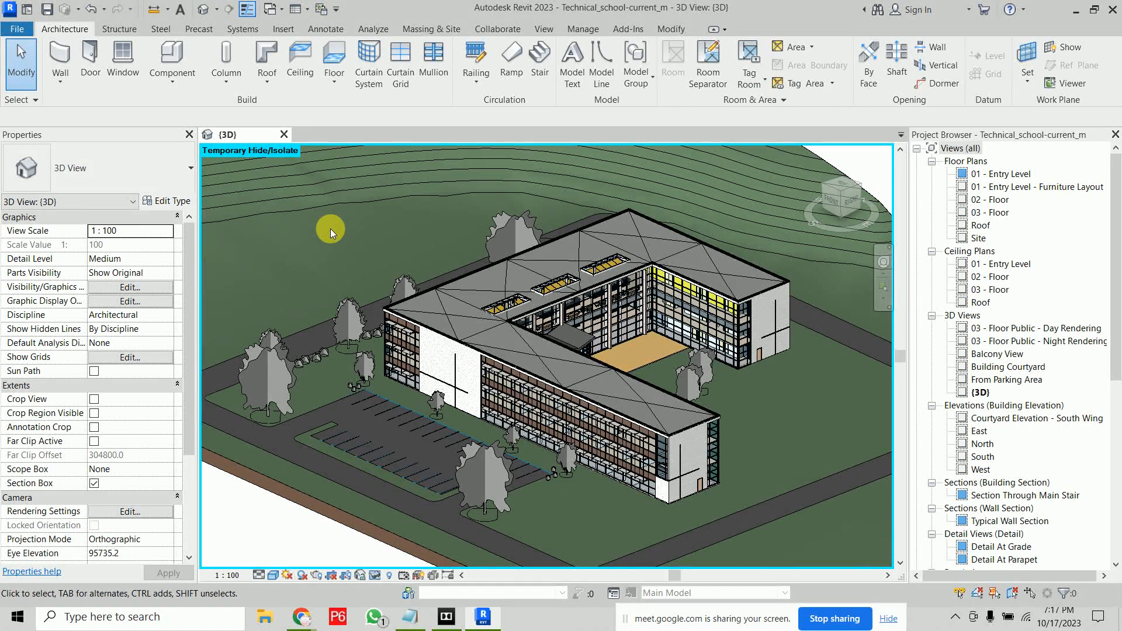
pyautogui.press('h')
pyautogui.press('r')
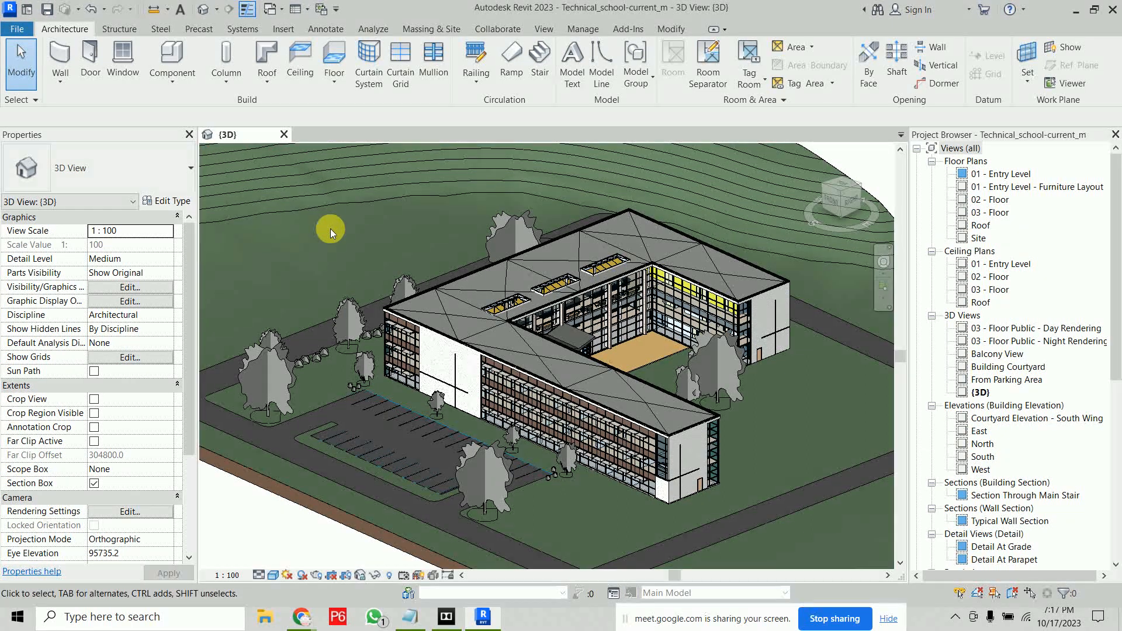
# Step: Temporarily hide the courtyard Scarlet Oak, the main roof and the large tree beyond the parking lot, and restore them all
pyautogui.click(713, 353)
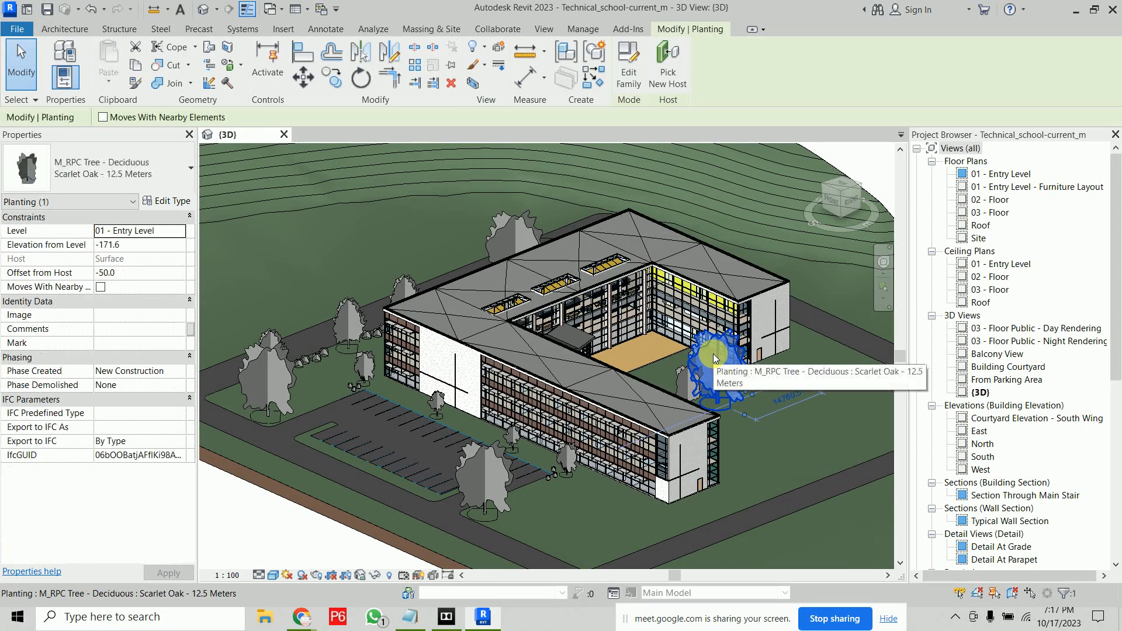
pyautogui.press('h')
pyautogui.press('h')
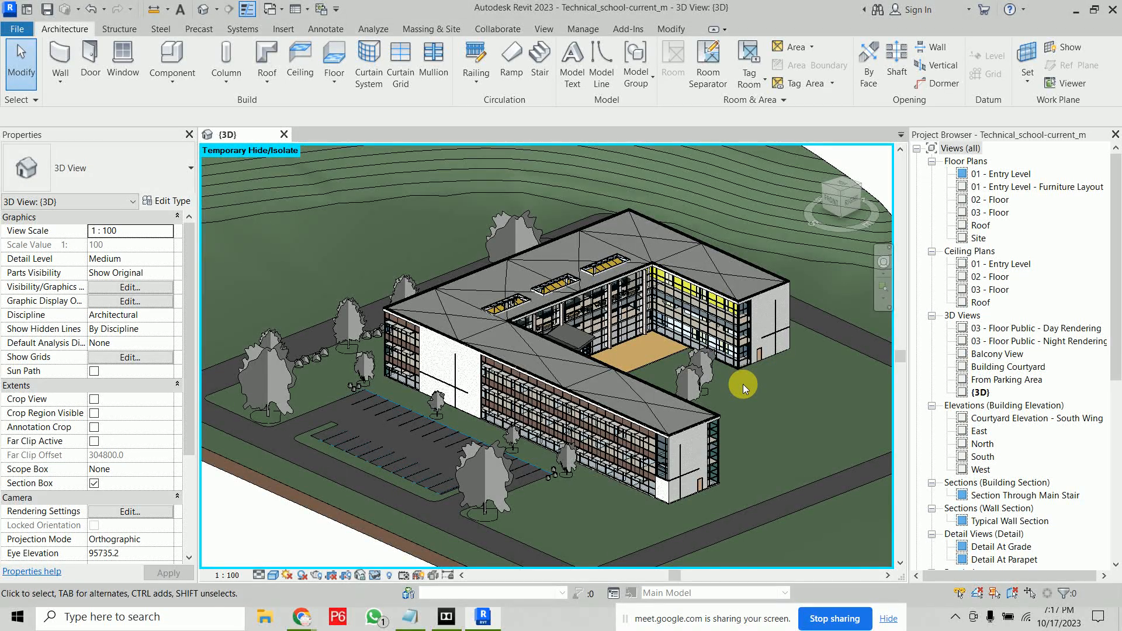
pyautogui.click(660, 240)
pyautogui.press('h')
pyautogui.press('h')
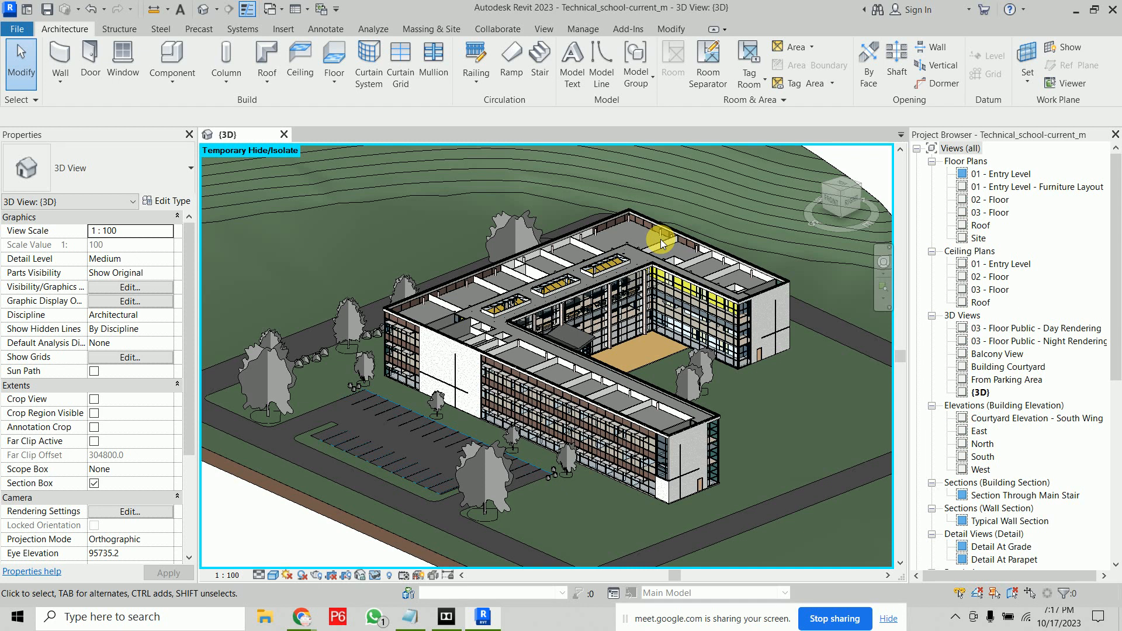
pyautogui.click(285, 370)
pyautogui.press('h')
pyautogui.press('h')
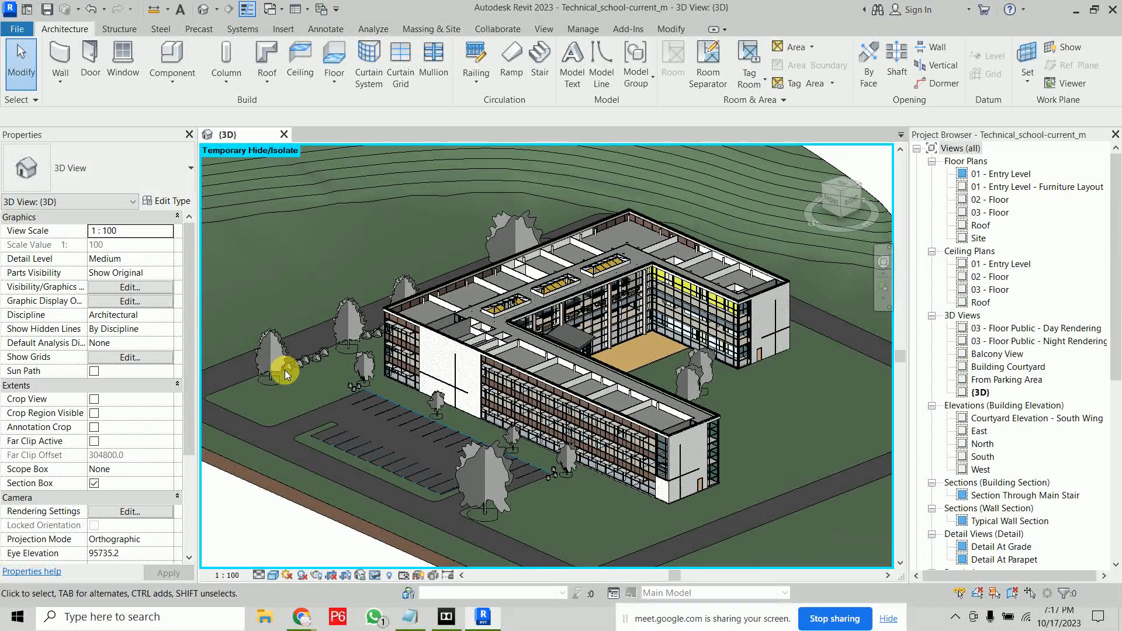
pyautogui.press('h')
pyautogui.press('r')
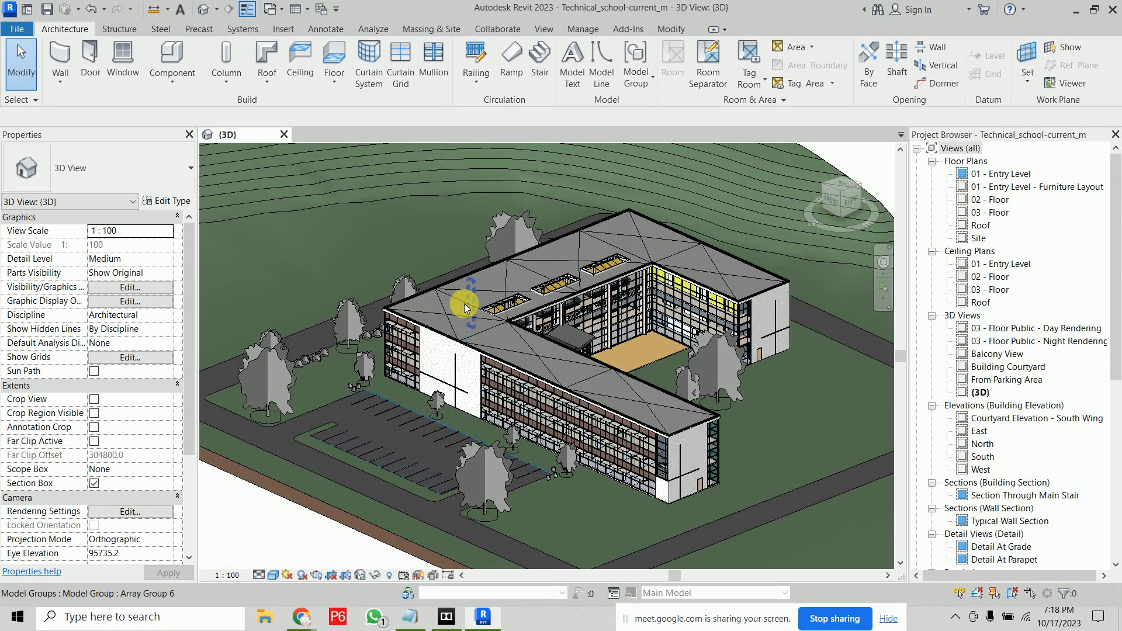
# Step: Set the 3D view's visual style to Realistic and examine the facade, trees and parking area
pyautogui.click(451, 303)
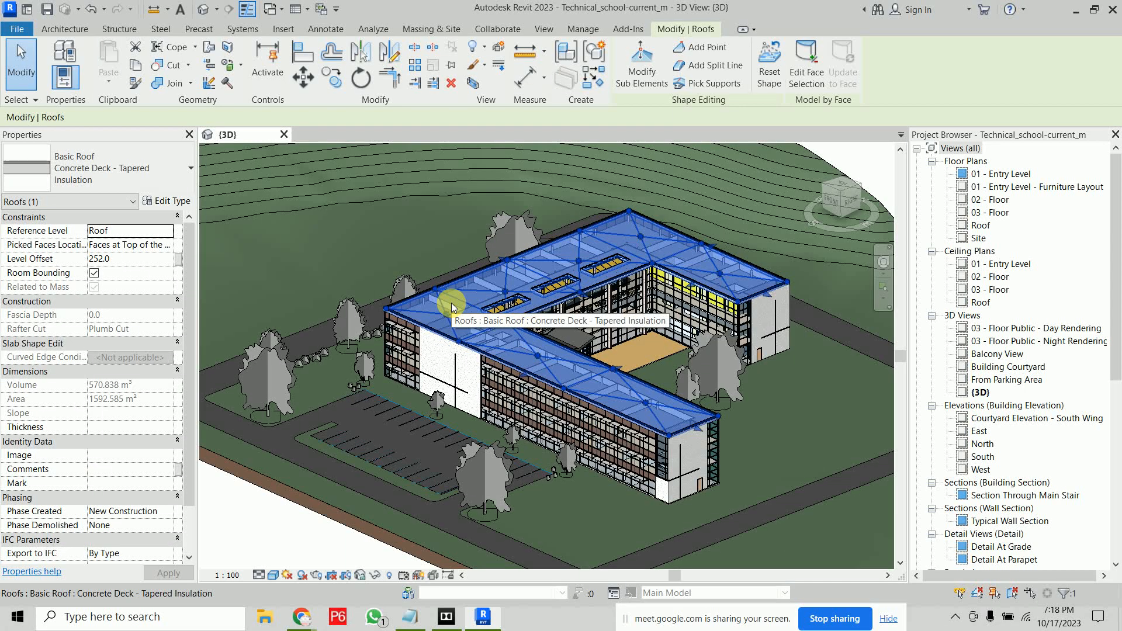
pyautogui.click(281, 527)
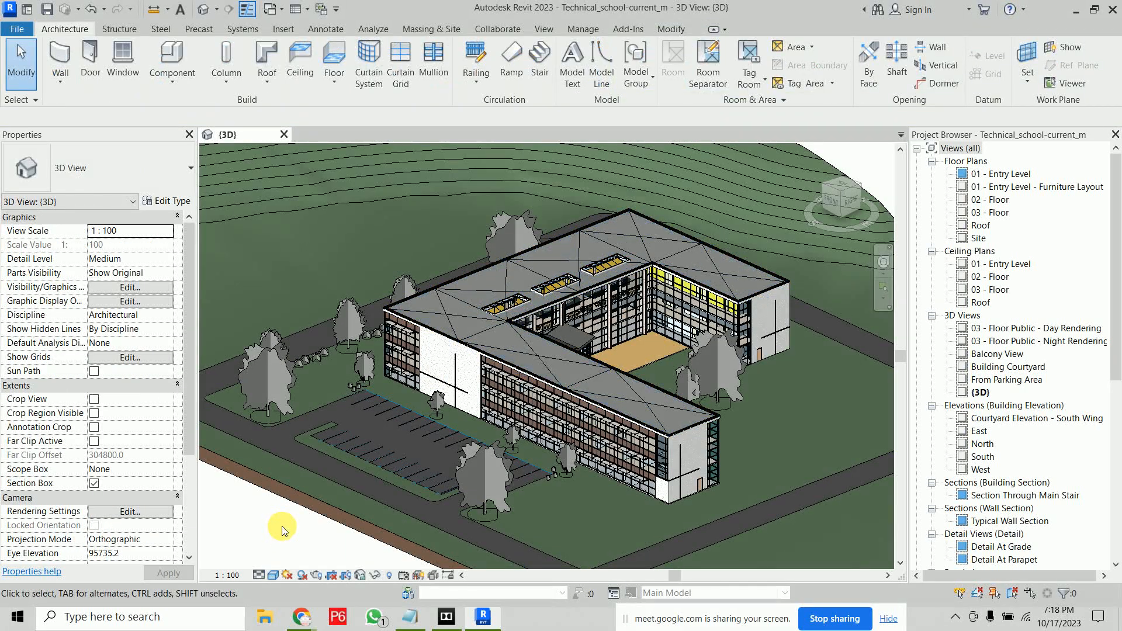
pyautogui.click(274, 575)
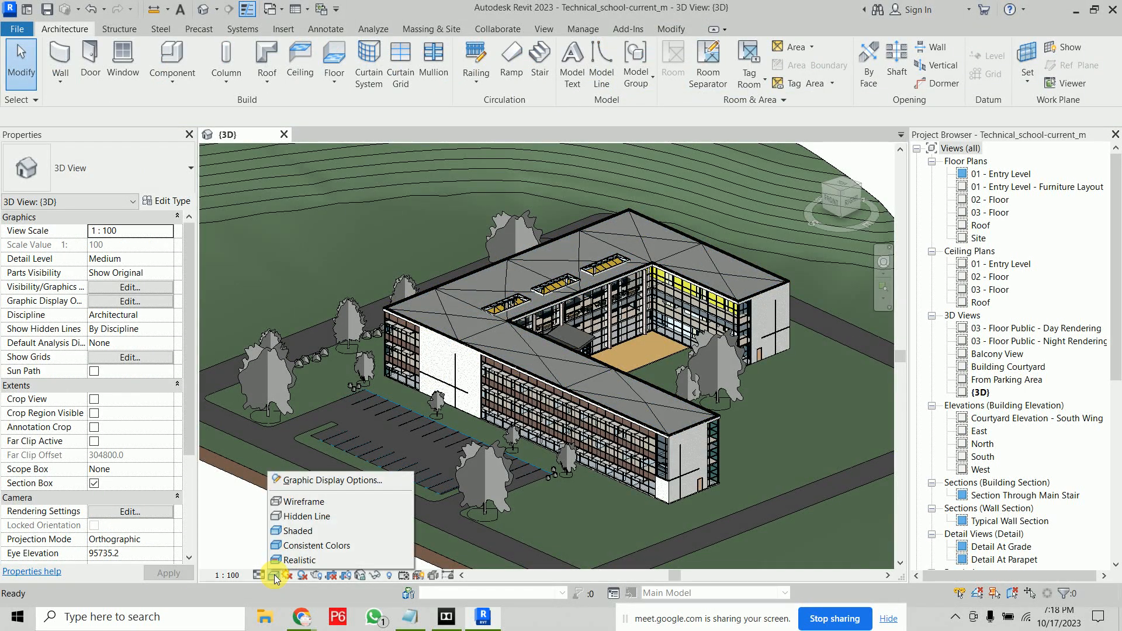
pyautogui.click(294, 563)
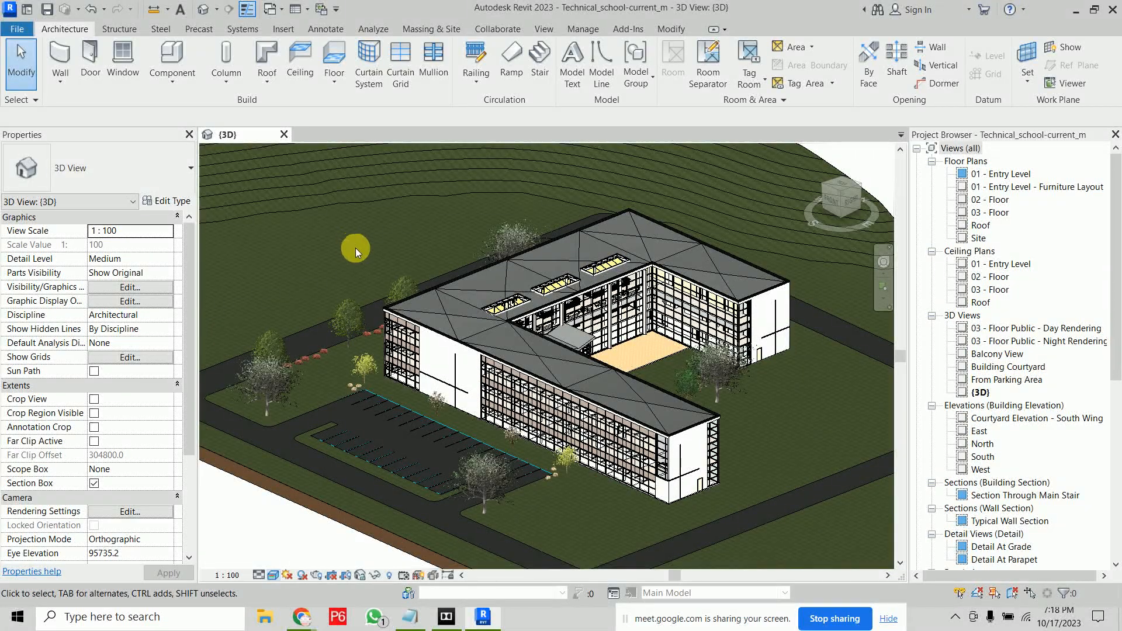
pyautogui.scroll(6, 601, 507)
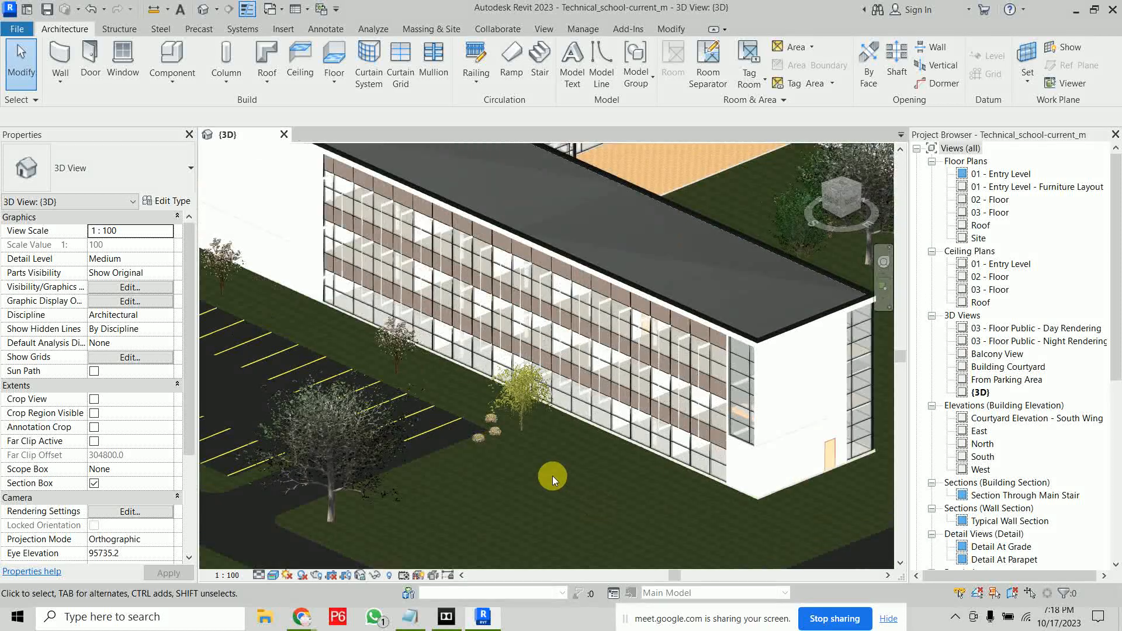
pyautogui.scroll(5, 542, 418)
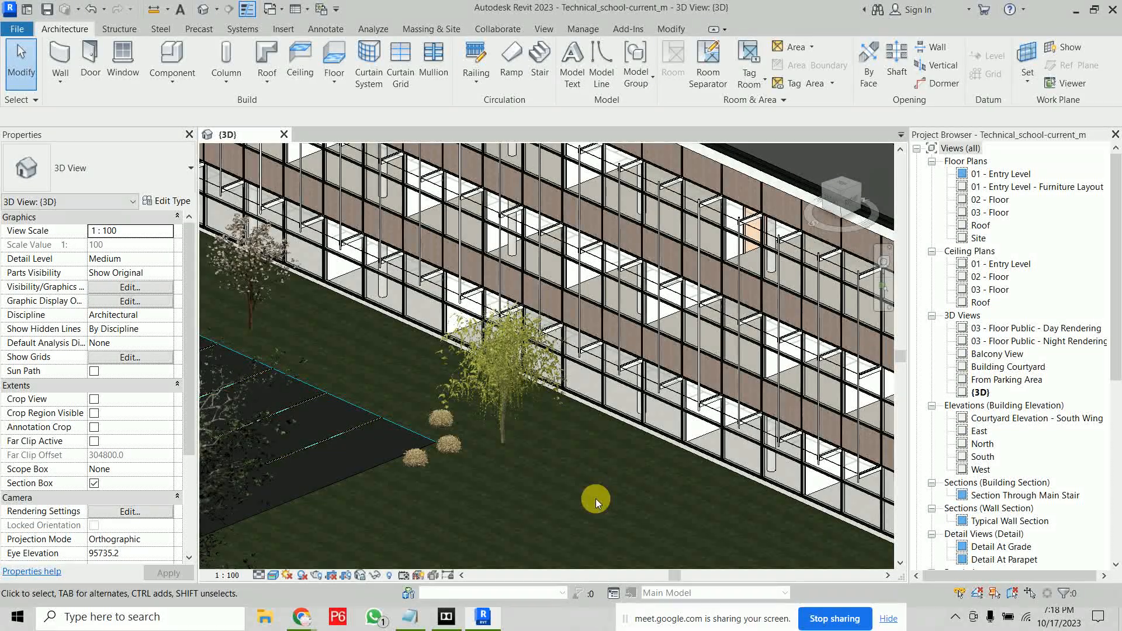
pyautogui.scroll(-10, 595, 500)
pyautogui.keyDown('shift'); pyautogui.moveTo(623, 258); pyautogui.dragTo(735, 371, button='middle'); pyautogui.keyUp('shift')
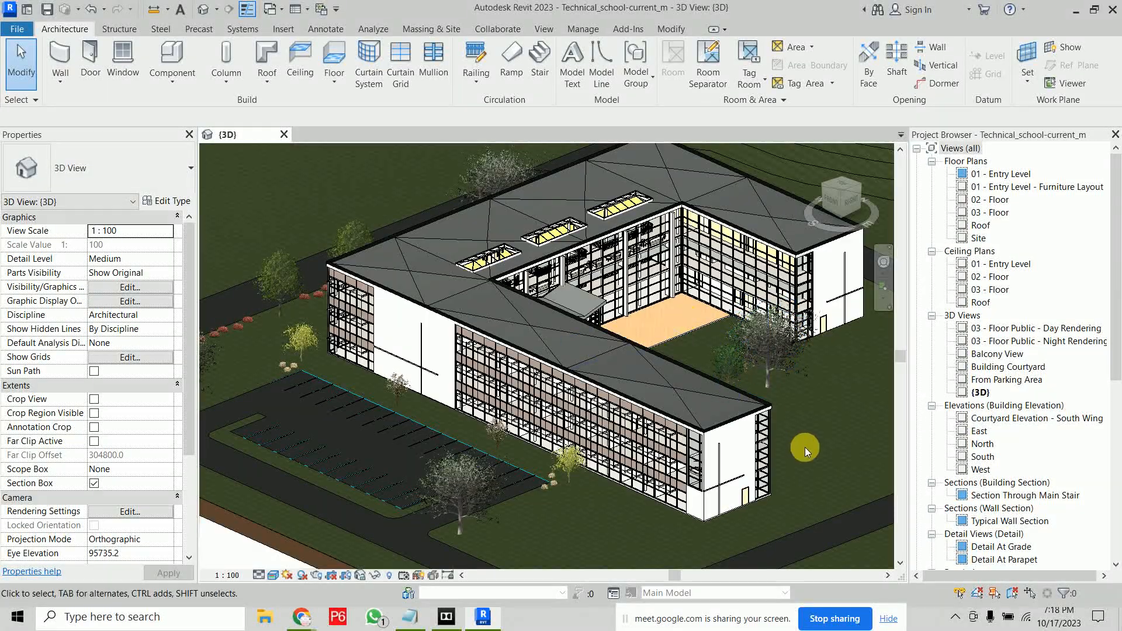
# Step: Temporarily isolate the main Concrete Deck - Tapered Insulation roof as a single element, viewed from the courtyard side
pyautogui.keyDown('shift'); pyautogui.moveTo(805, 449); pyautogui.dragTo(237, 500, button='middle'); pyautogui.keyUp('shift')
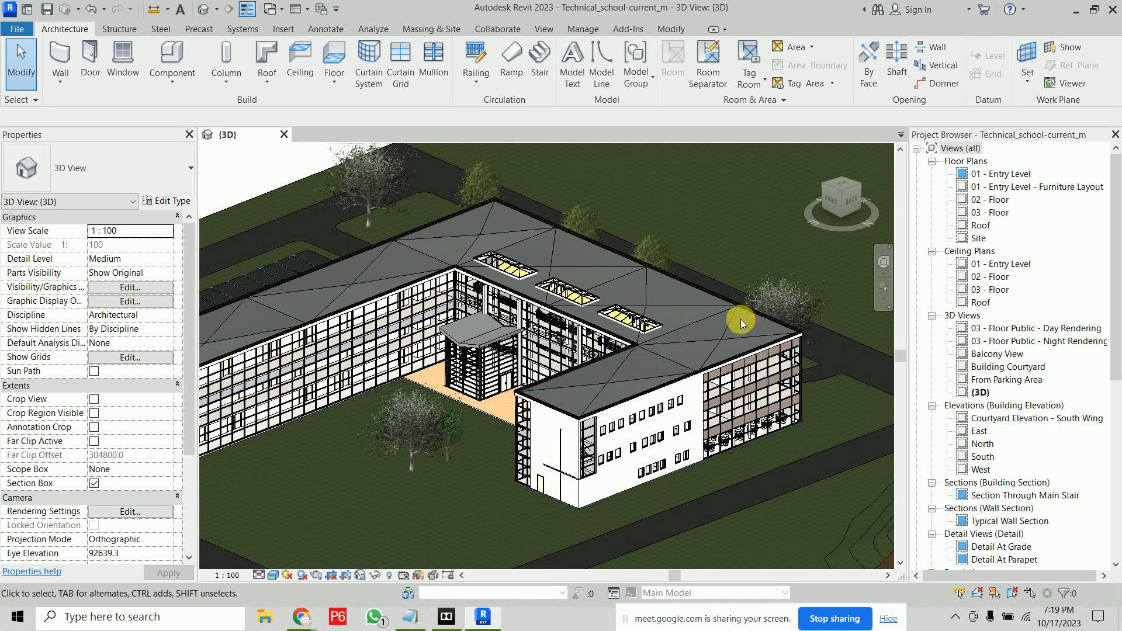
pyautogui.click(764, 330)
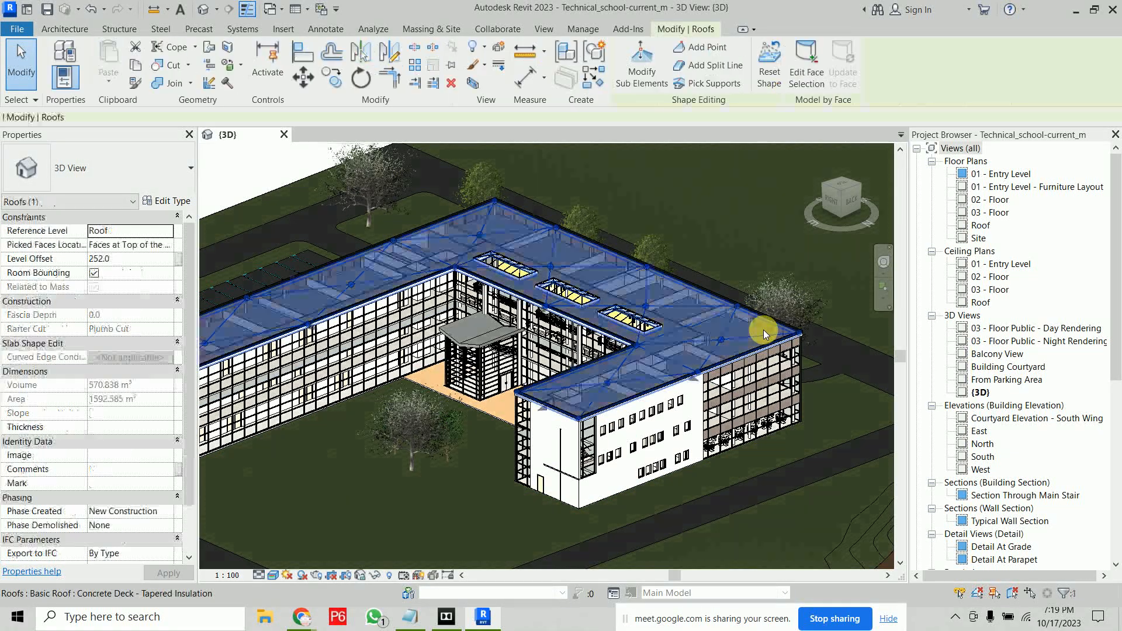
pyautogui.click(376, 578)
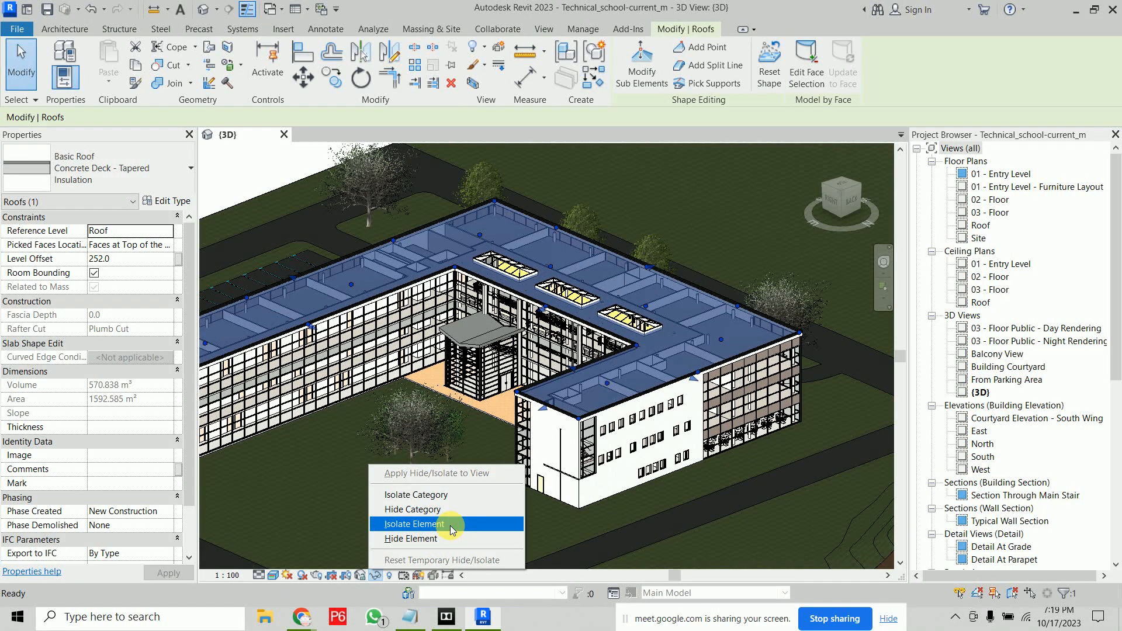
pyautogui.click(419, 525)
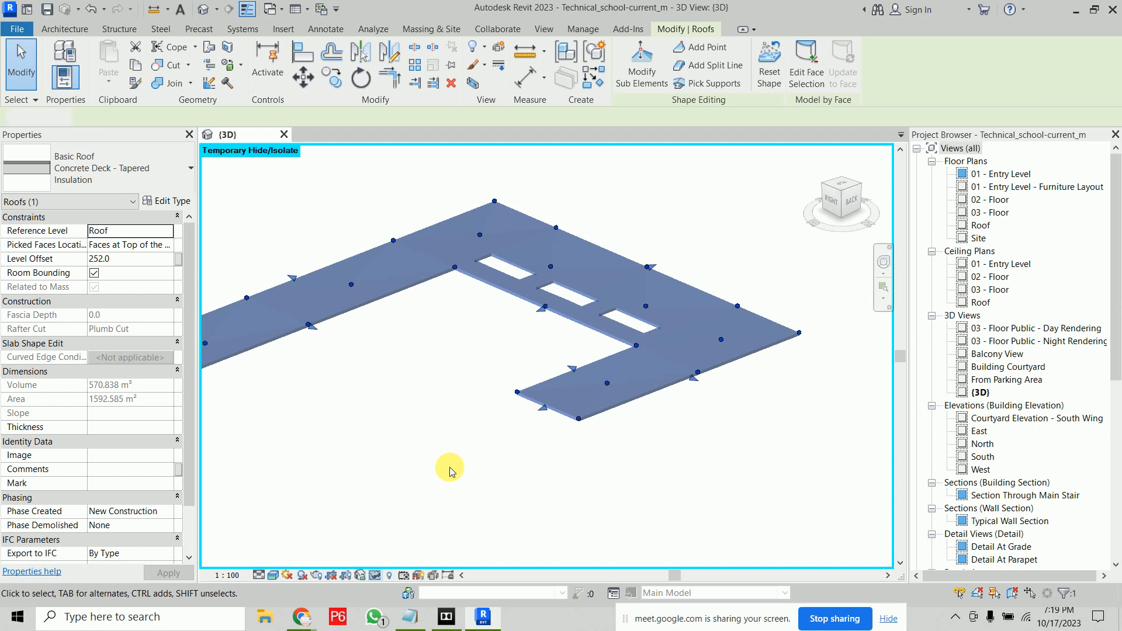
pyautogui.click(447, 467)
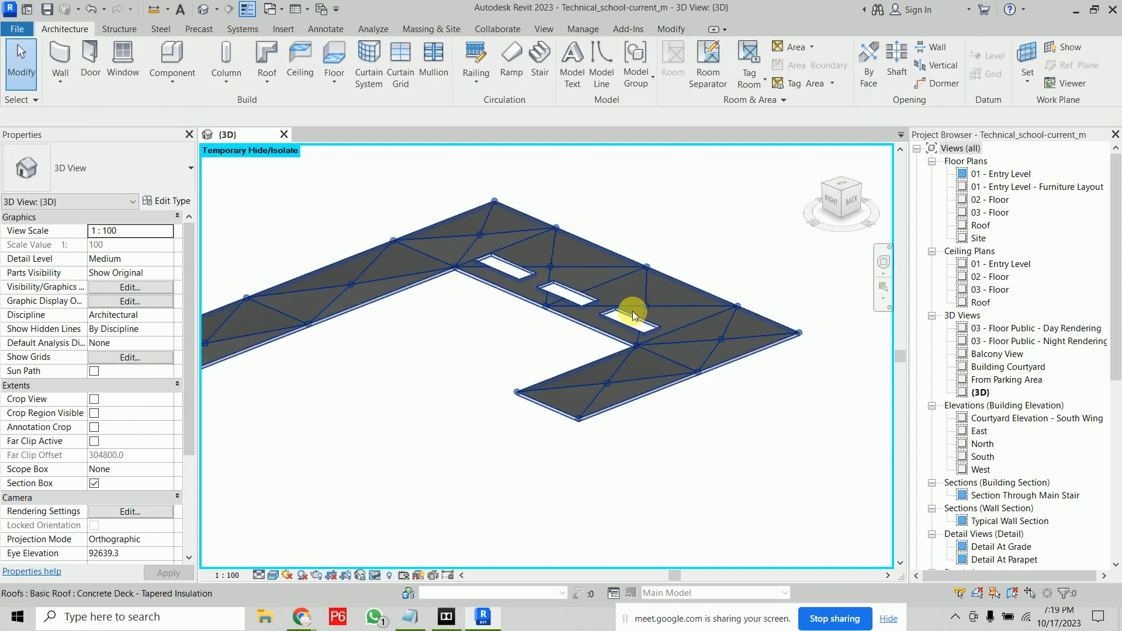
# Step: Examine the isolated roof from above and reset the temporary isolation
pyautogui.moveTo(659, 321); pyautogui.dragTo(618, 388, button='middle')
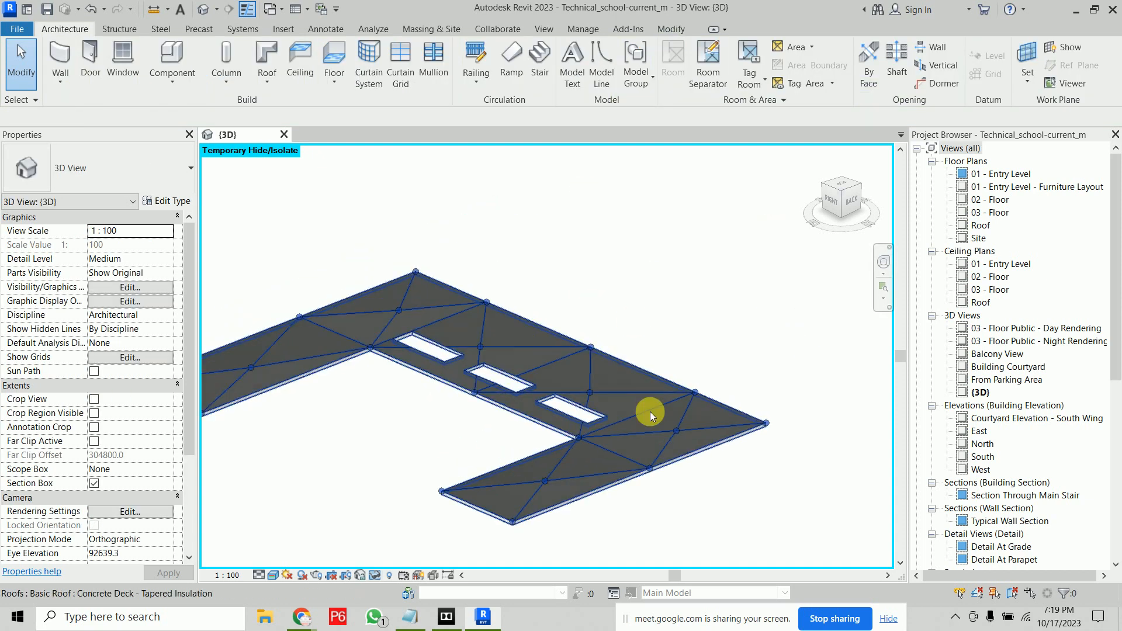
pyautogui.scroll(1, 650, 412)
pyautogui.keyDown('shift'); pyautogui.moveTo(416, 373); pyautogui.dragTo(450, 416, button='middle'); pyautogui.keyUp('shift')
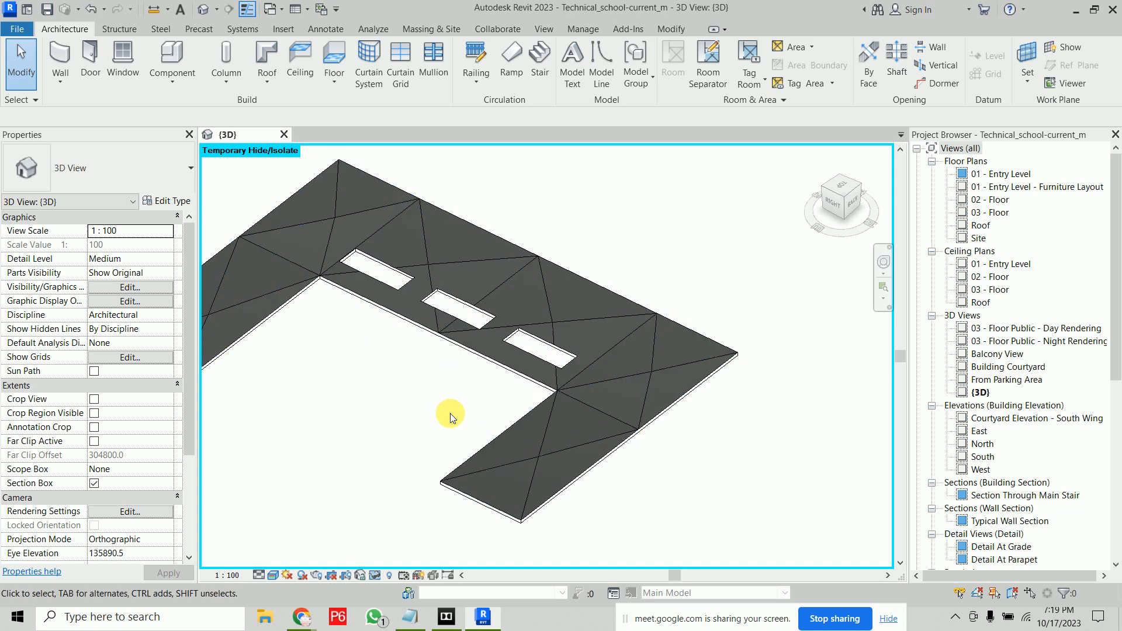
pyautogui.click(478, 233)
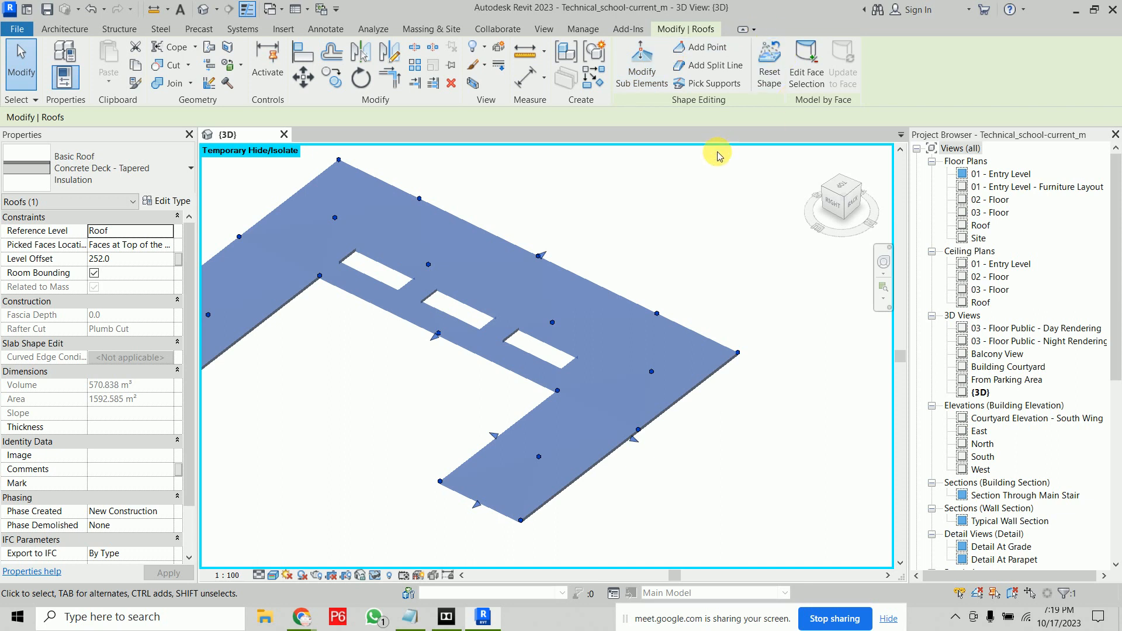
pyautogui.click(727, 262)
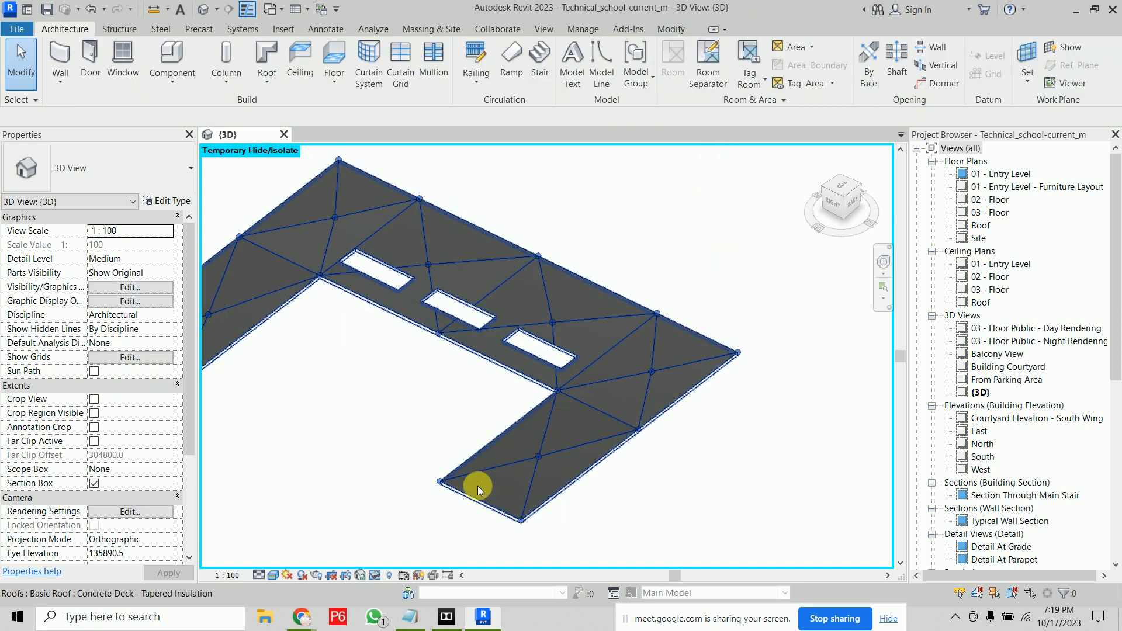
pyautogui.click(375, 577)
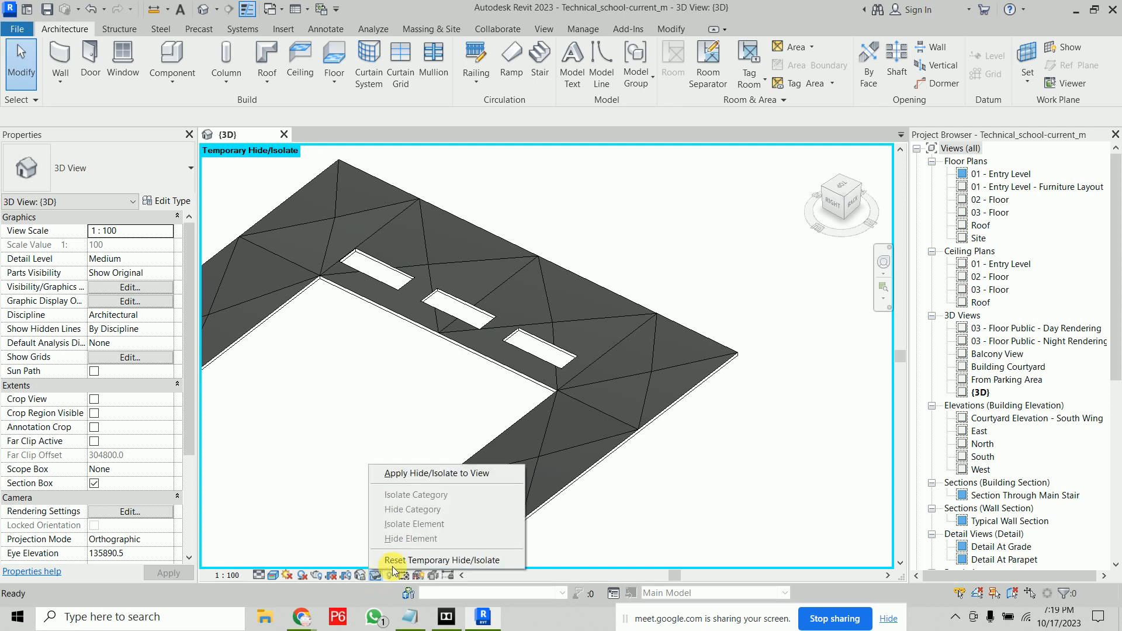
pyautogui.click(408, 560)
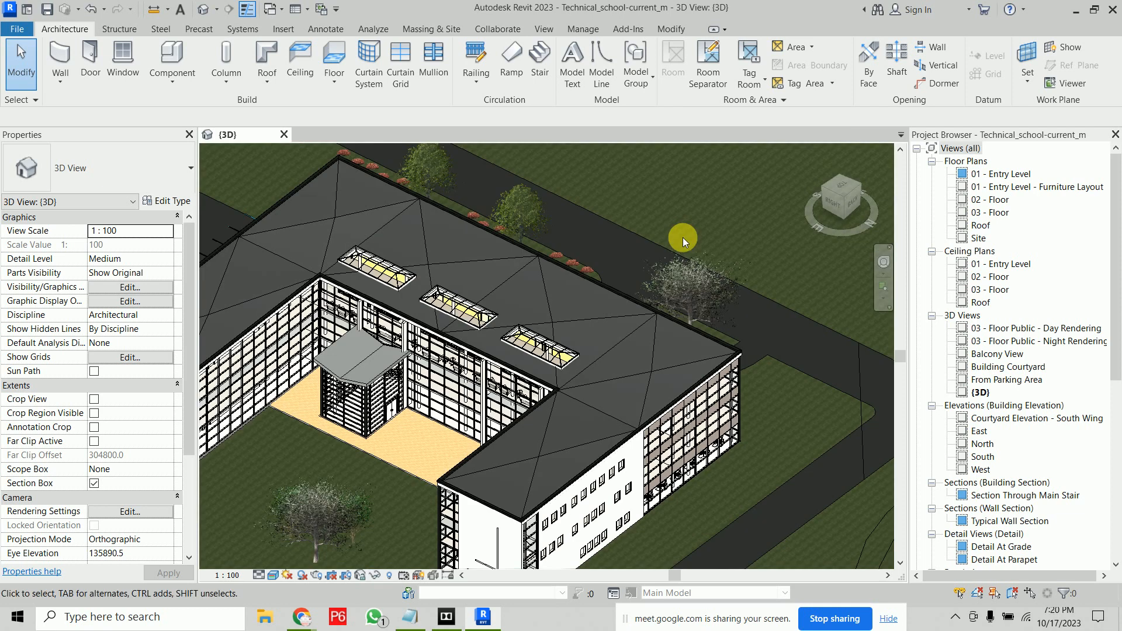
# Step: Temporarily isolate the main roof, the courtyard entrance canopy roof and the courtyard Scarlet Oak together, and reset the temporary isolation
pyautogui.click(444, 270)
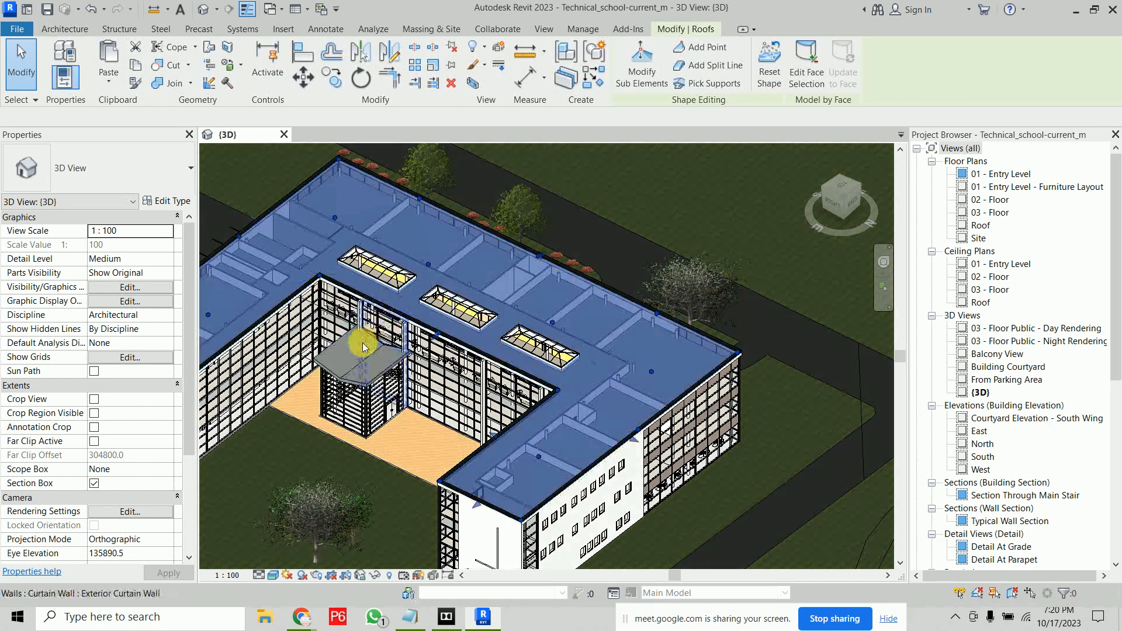
pyautogui.keyDown('ctrl'); pyautogui.click(334, 346); pyautogui.keyUp('ctrl')
pyautogui.scroll(-2, 505, 297)
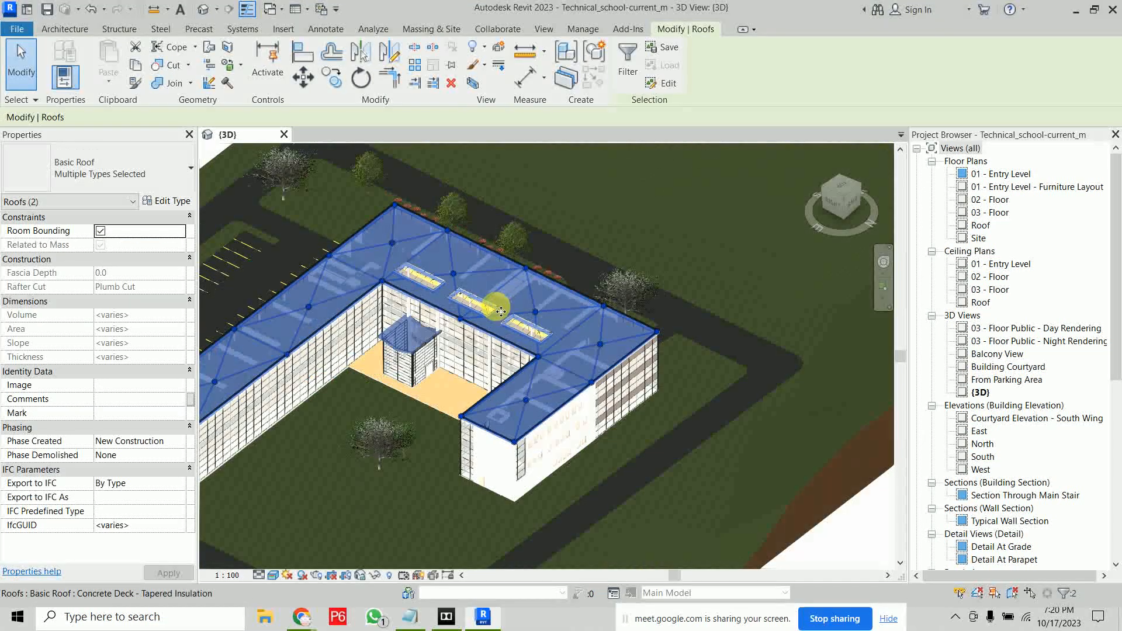
pyautogui.moveTo(502, 308); pyautogui.dragTo(686, 299, button='middle')
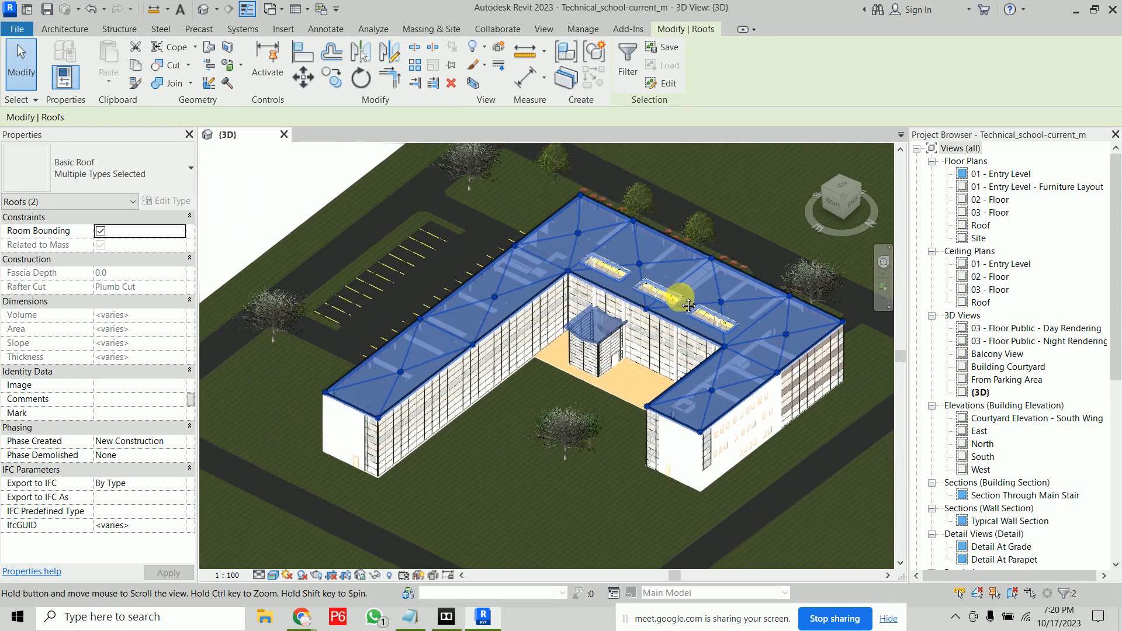
pyautogui.keyDown('ctrl'); pyautogui.click(569, 412); pyautogui.keyUp('ctrl')
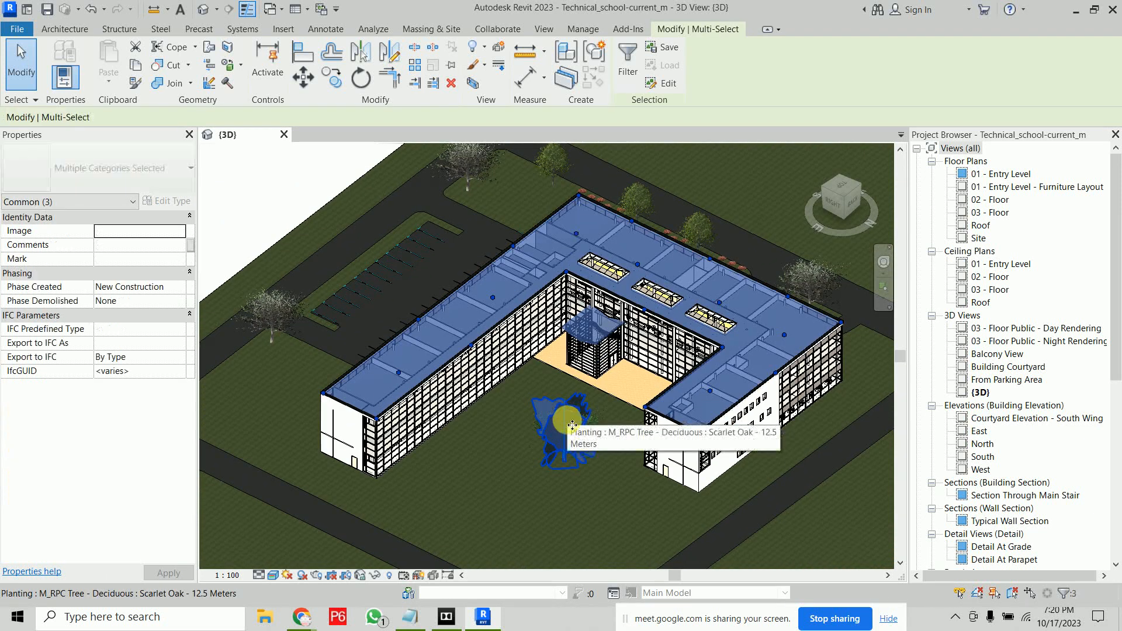
pyautogui.click(375, 576)
pyautogui.click(418, 526)
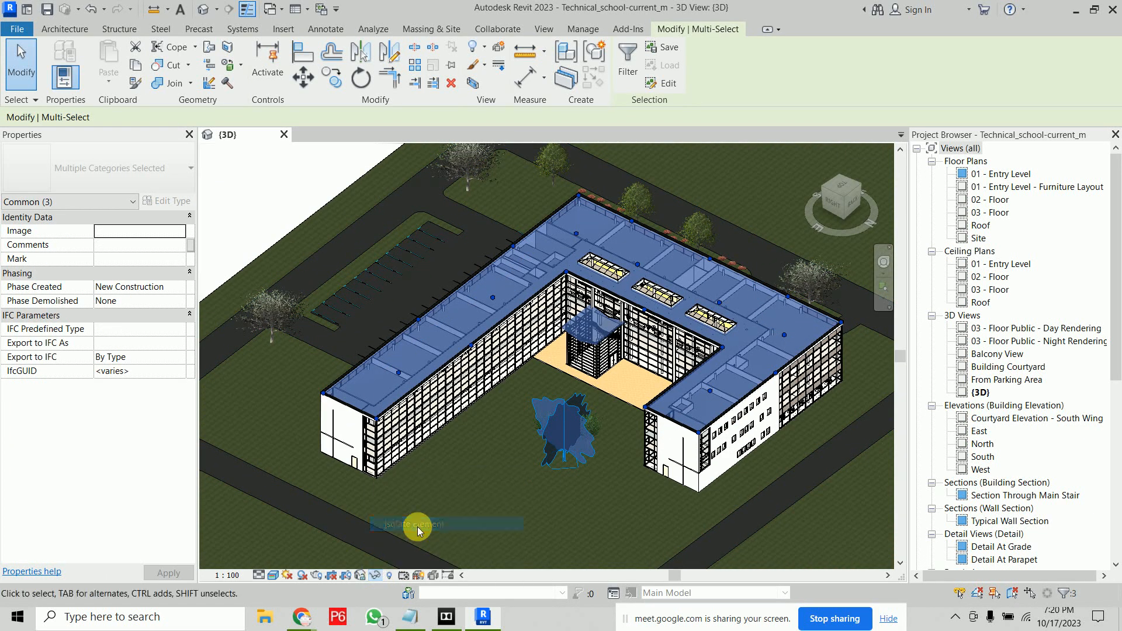
pyautogui.click(433, 512)
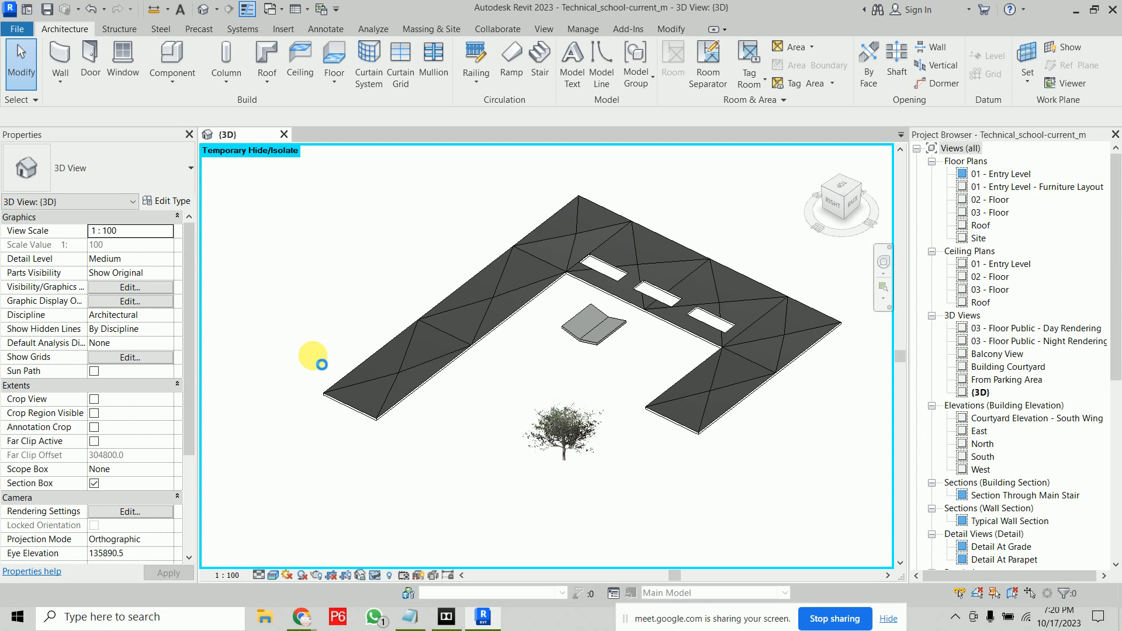
pyautogui.press('h')
pyautogui.press('r')
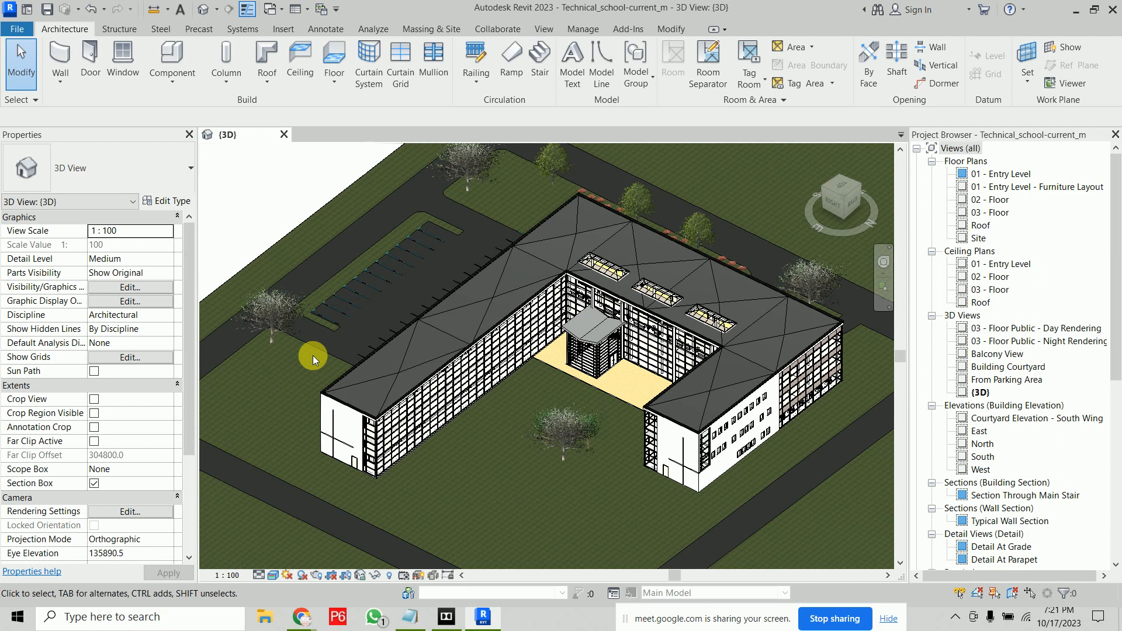
# Step: Hide the main Concrete Deck - Tapered Insulation roof in the 3D view as a single element with Hide in View
pyautogui.click(487, 300)
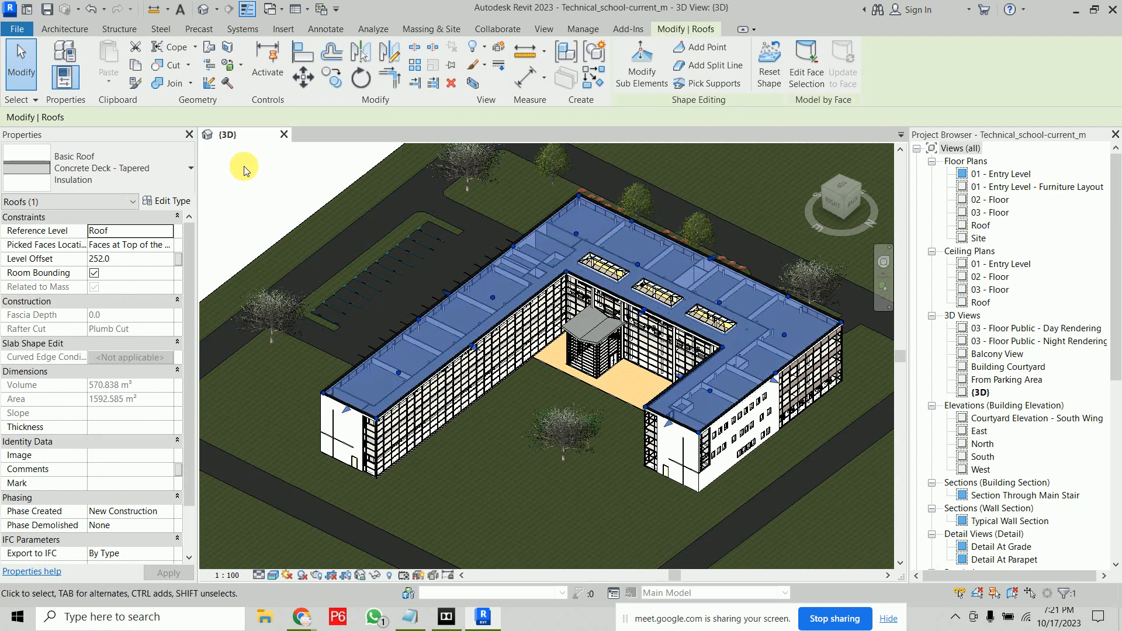
pyautogui.click(287, 196)
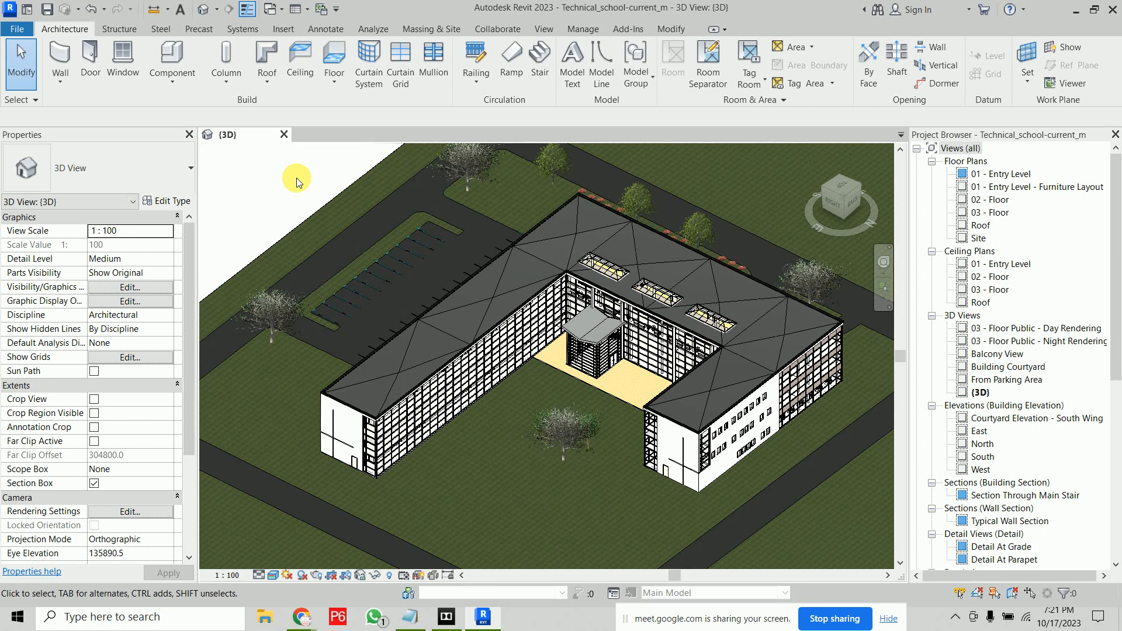
pyautogui.click(454, 329)
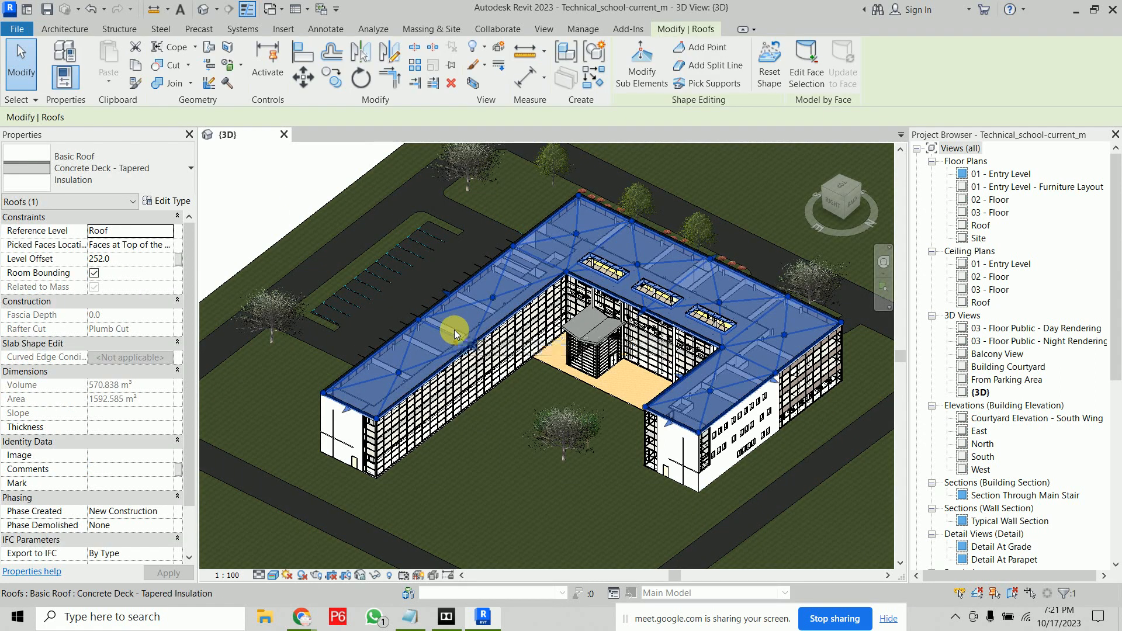
pyautogui.rightClick(454, 330)
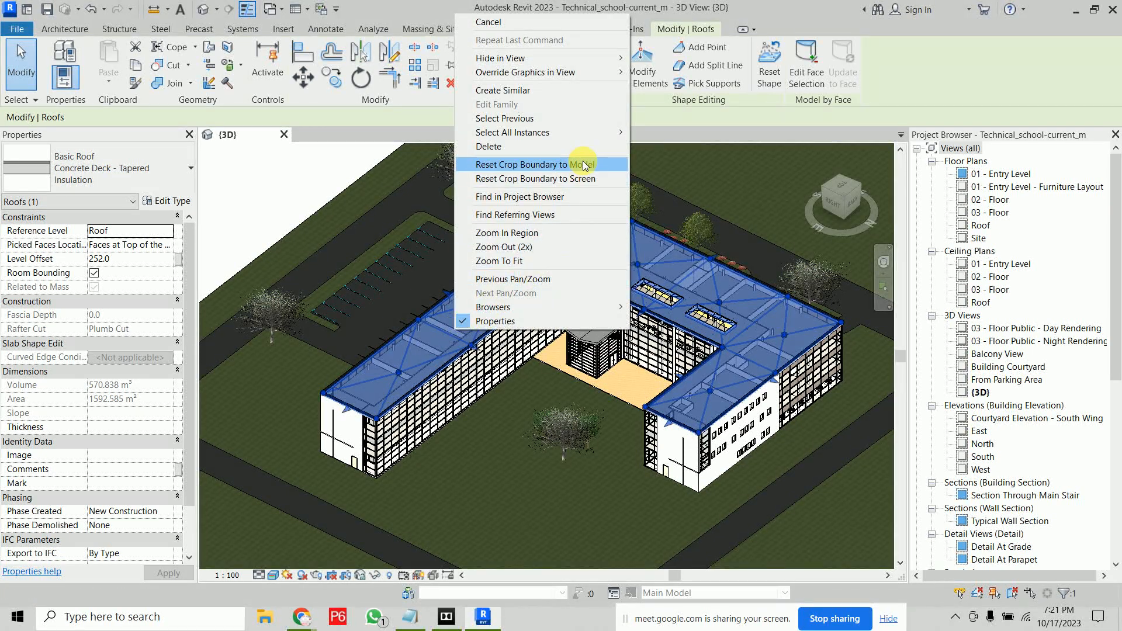
pyautogui.moveTo(535, 61)
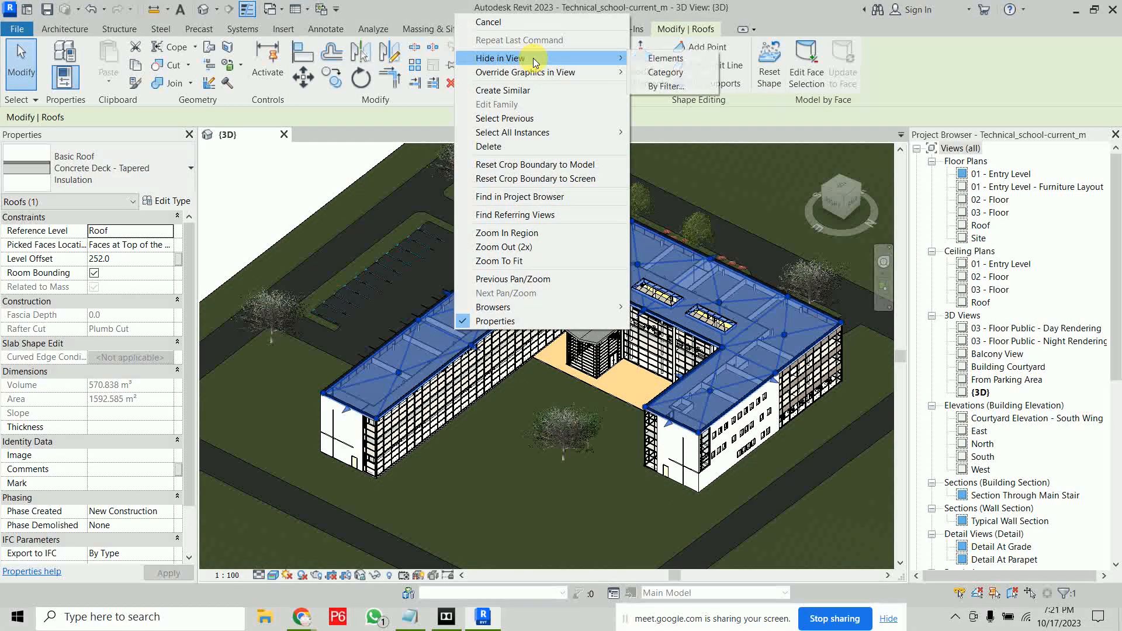
pyautogui.click(693, 60)
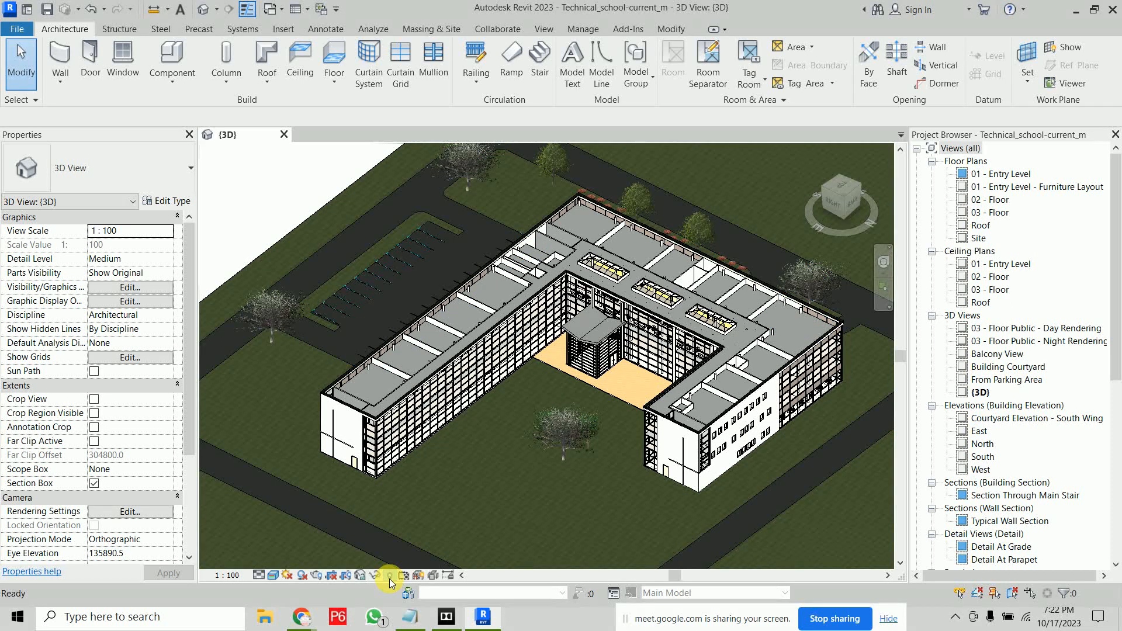
# Step: Reveal the hidden elements, unhide the main roof and leave Reveal Hidden Elements mode
pyautogui.click(389, 577)
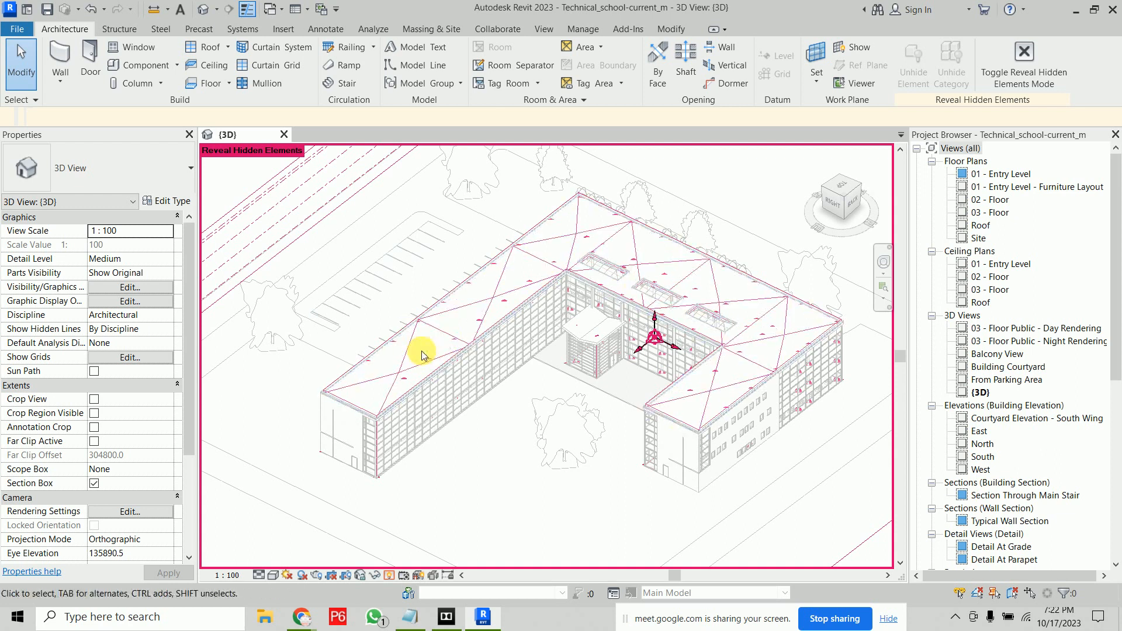
pyautogui.click(398, 377)
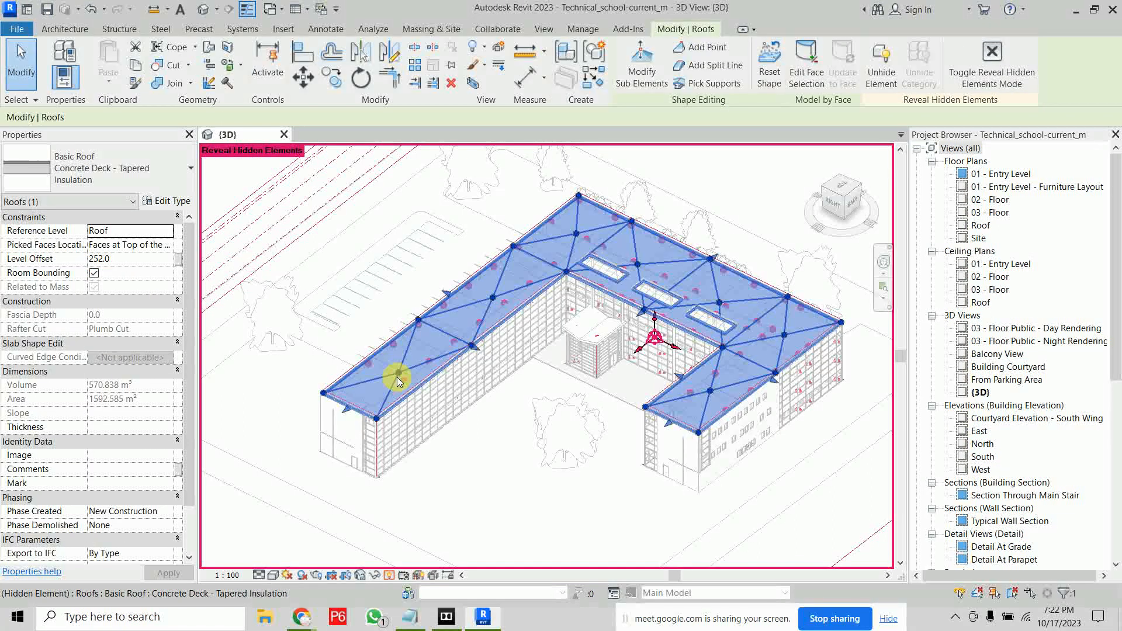
pyautogui.click(880, 88)
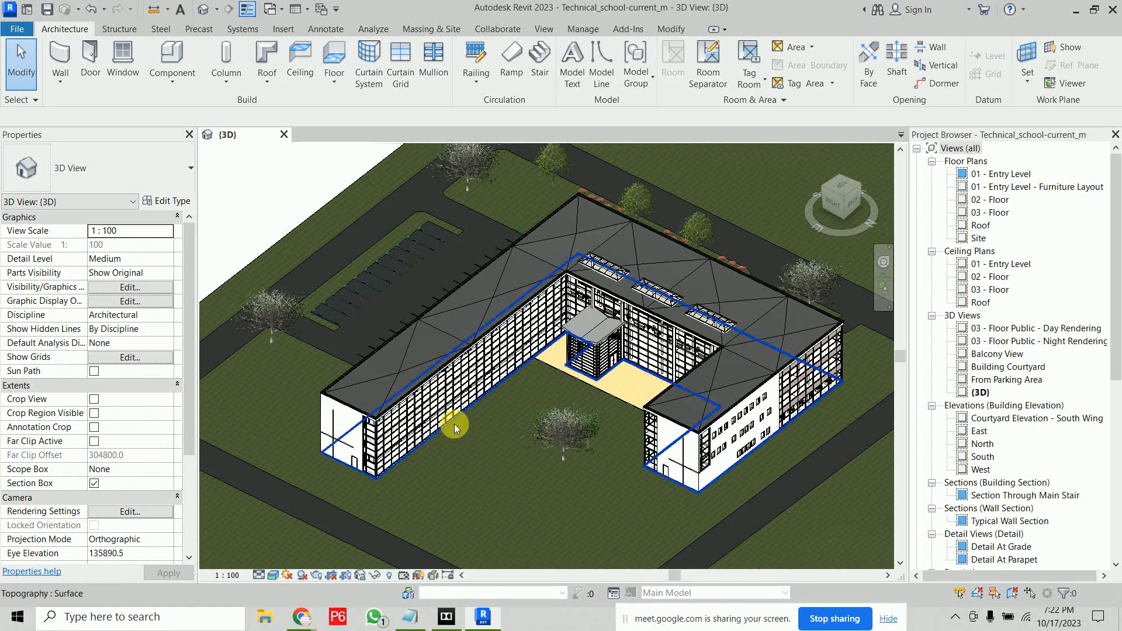
# Step: Hide the long Exterior Curtain Wall on the courtyard side of the parking-lot wing in the view as a single element
pyautogui.click(448, 373)
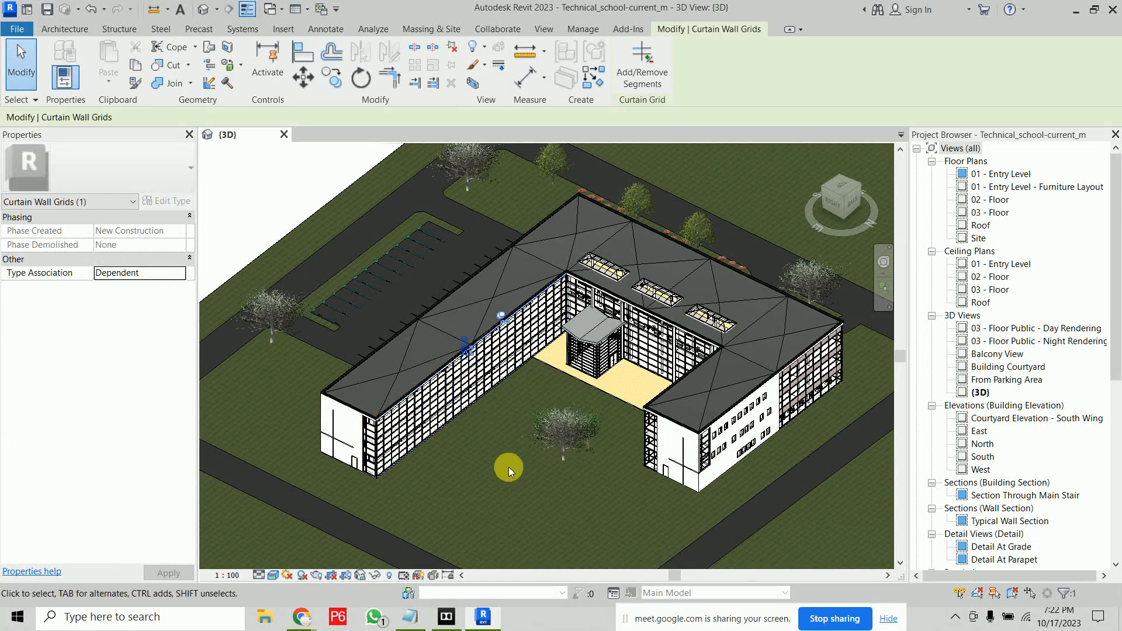
pyautogui.press('Escape')
pyautogui.scroll(6, 444, 378)
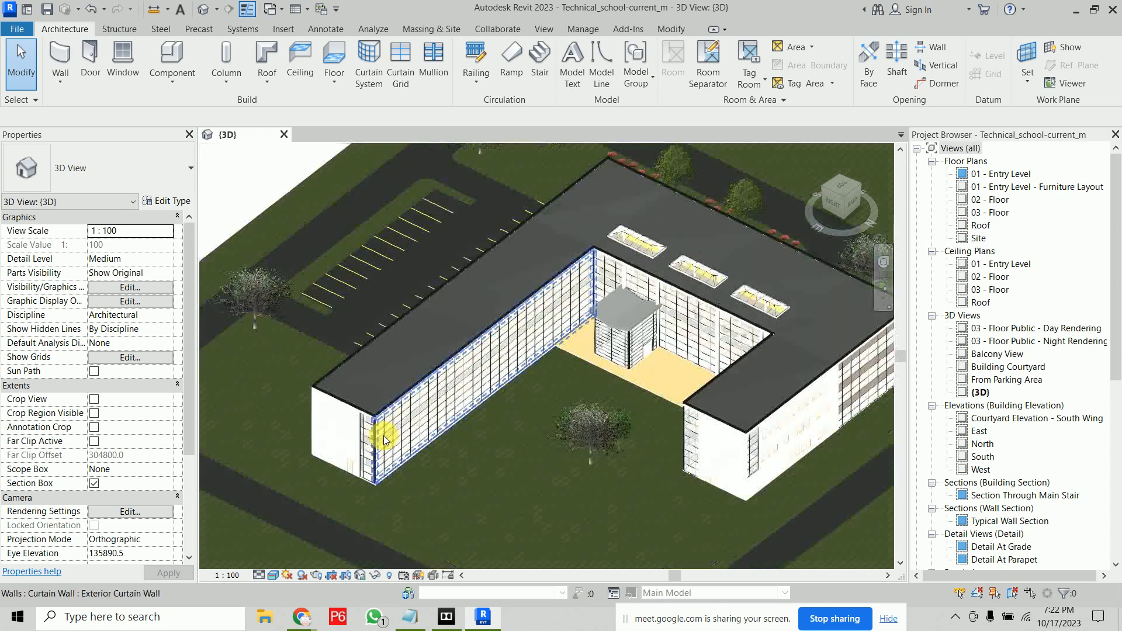
pyautogui.click(373, 395)
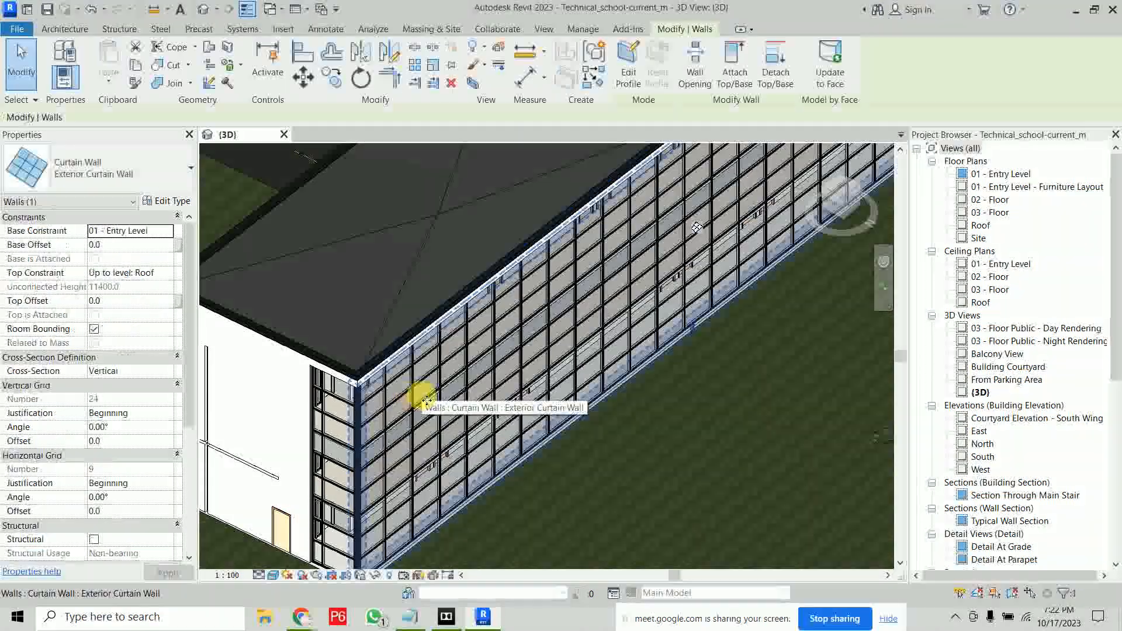
pyautogui.scroll(-8, 413, 393)
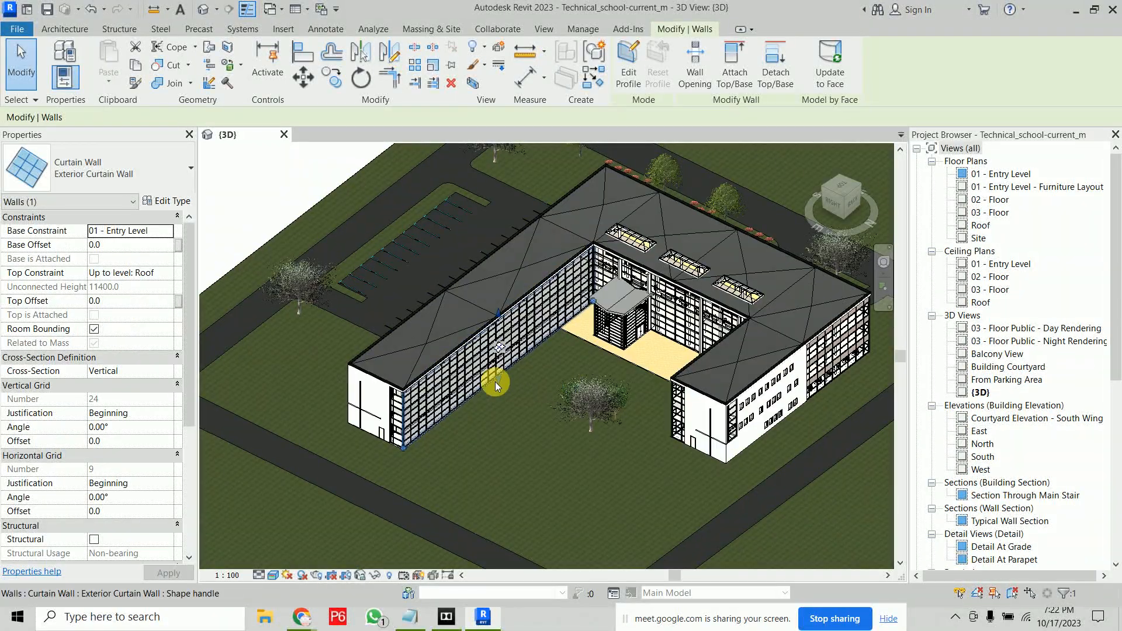
pyautogui.rightClick(466, 377)
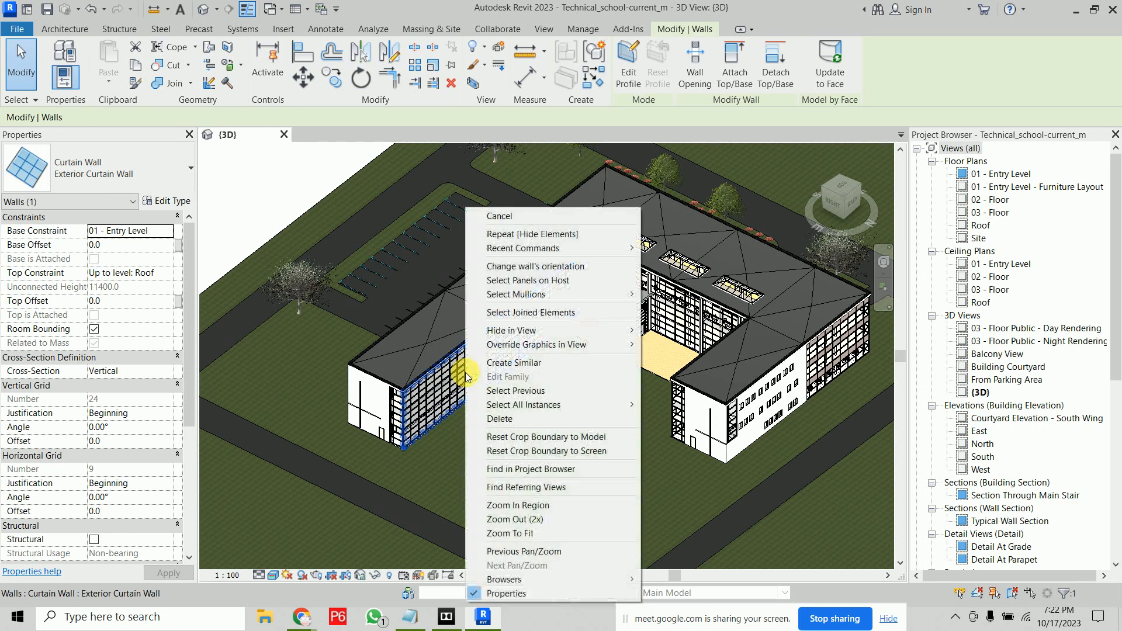
pyautogui.moveTo(608, 331)
pyautogui.click(671, 330)
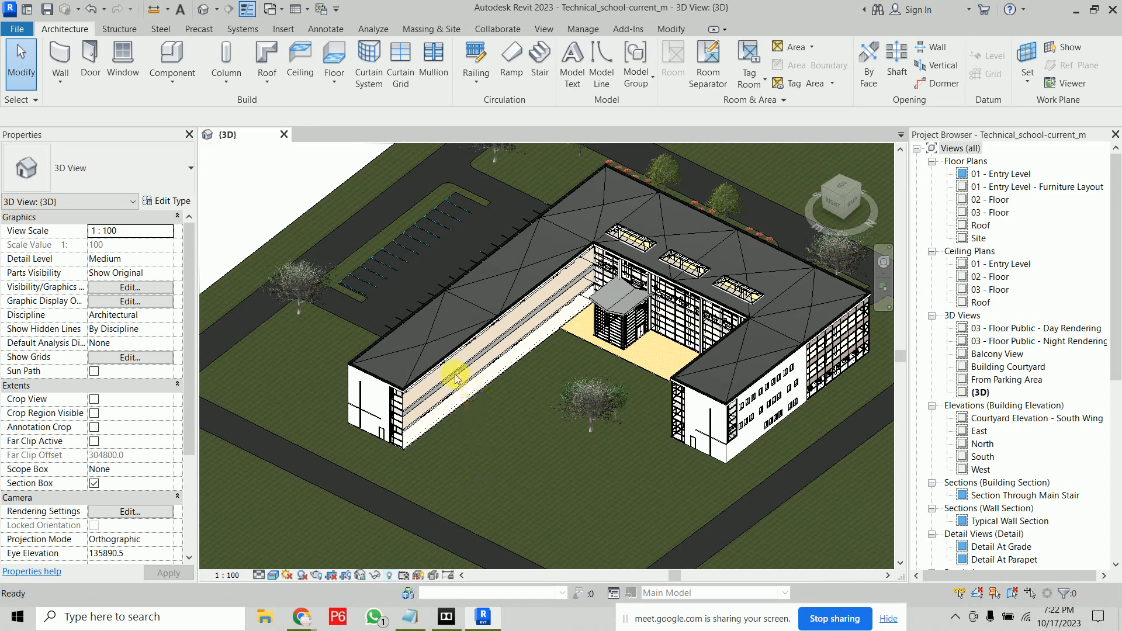
# Step: Reveal the hidden elements, unhide the long Exterior Curtain Wall and leave Reveal Hidden Elements mode
pyautogui.press('r')
pyautogui.press('h')
pyautogui.scroll(3, 433, 393)
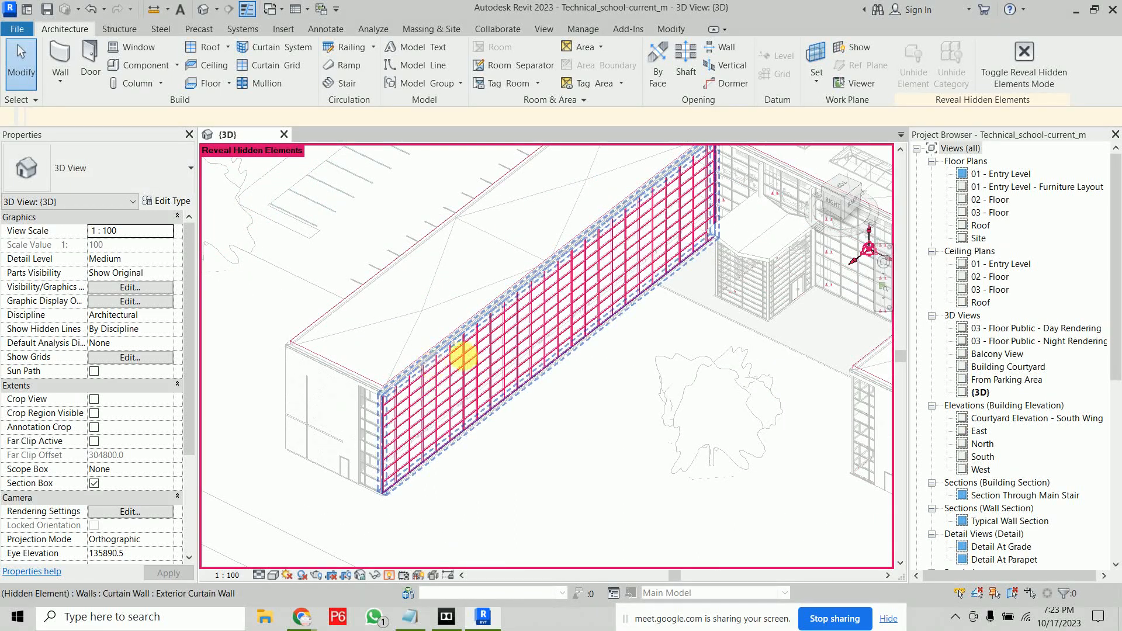
pyautogui.click(468, 356)
pyautogui.click(880, 82)
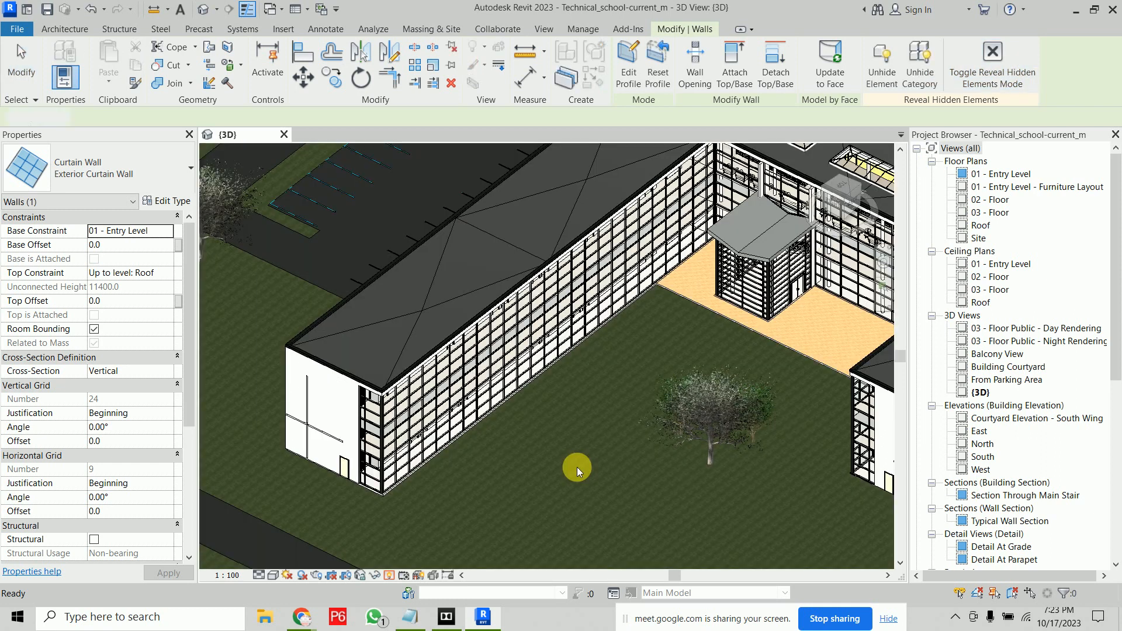
pyautogui.click(577, 467)
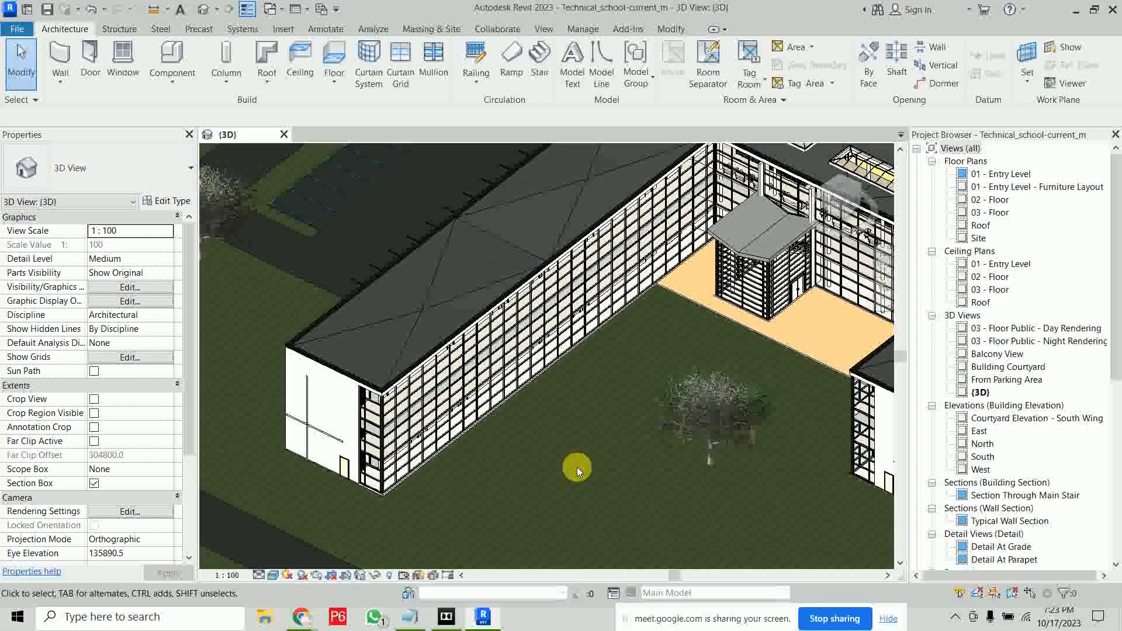
# Step: Hide the whole Walls category in the 3D view, starting from the long courtyard Exterior Curtain Wall
pyautogui.click(467, 339)
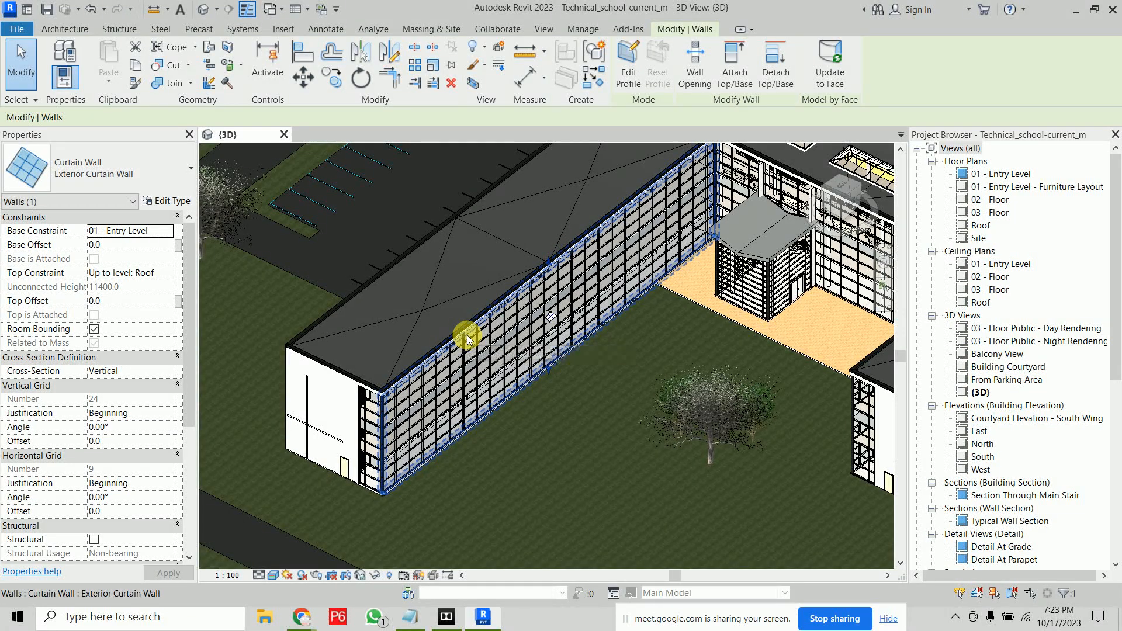
pyautogui.rightClick(468, 339)
pyautogui.moveTo(598, 331)
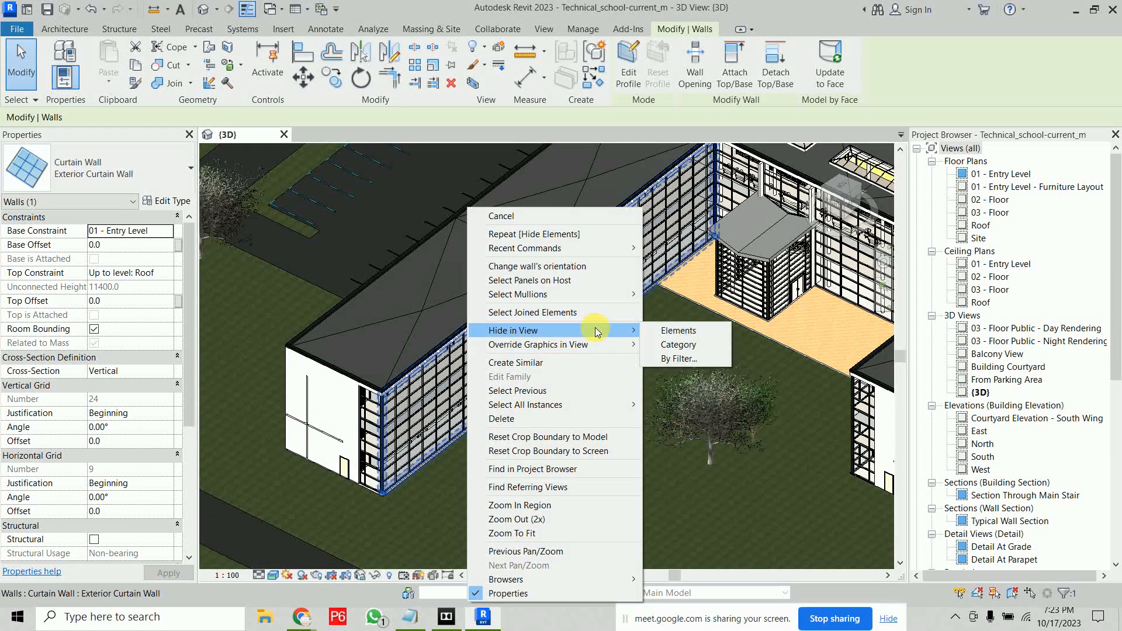
pyautogui.click(680, 345)
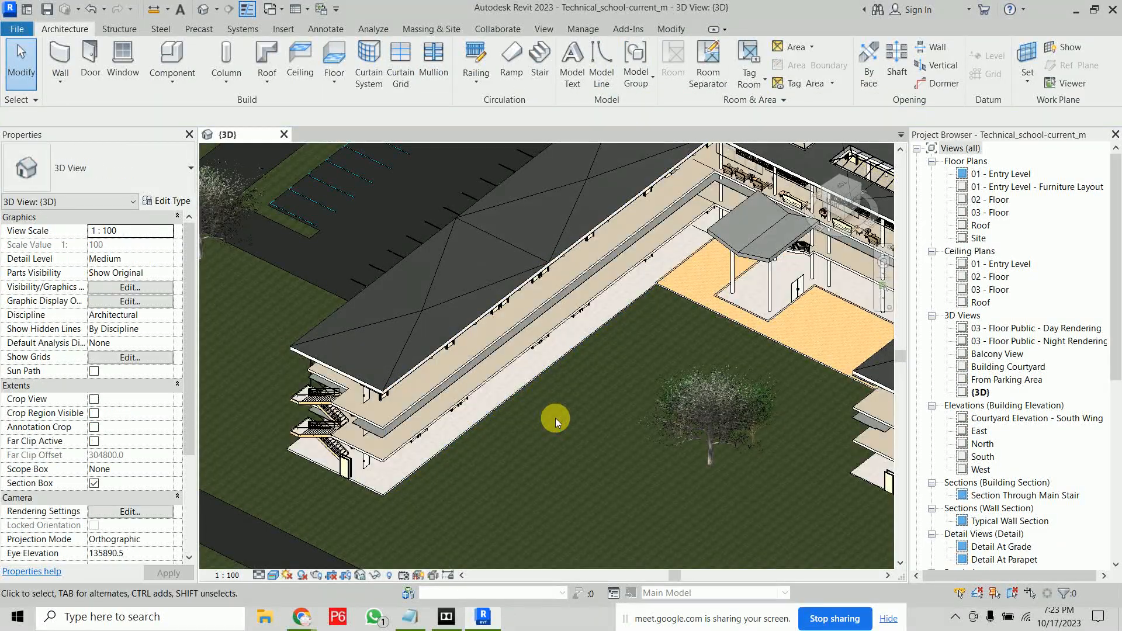
# Step: Hide the whole Doors category in the 3D view, starting from the M_Single-Flush door near the wing's end on 03 - Floor
pyautogui.scroll(-5, 555, 418)
pyautogui.moveTo(558, 422); pyautogui.dragTo(498, 423, button='middle')
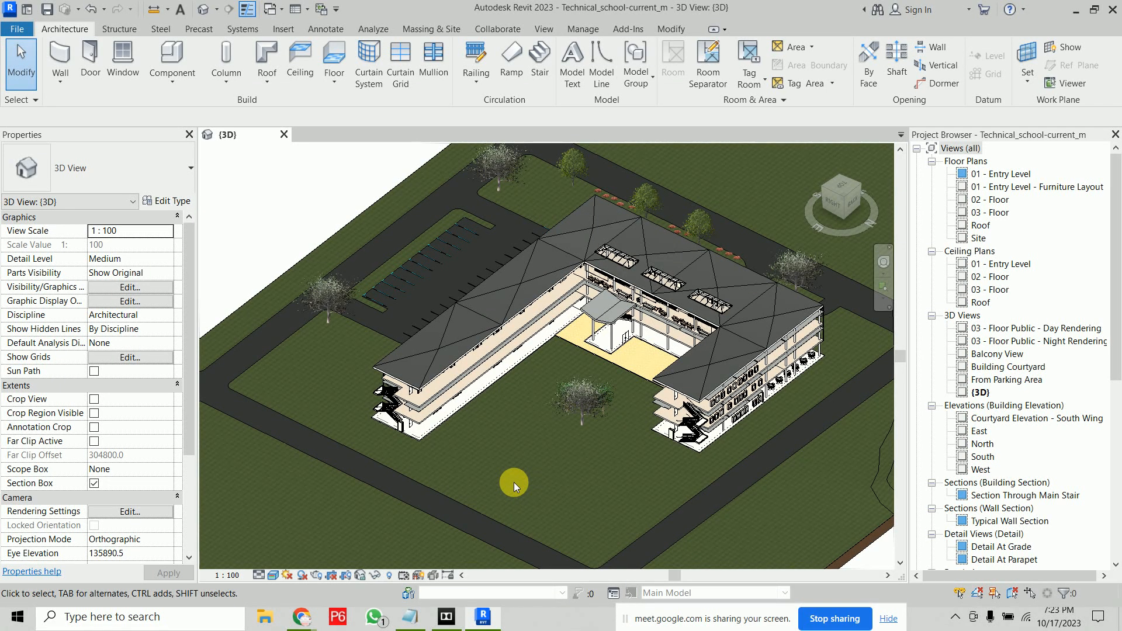
pyautogui.keyDown('shift'); pyautogui.moveTo(514, 485); pyautogui.dragTo(514, 371, button='middle'); pyautogui.keyUp('shift')
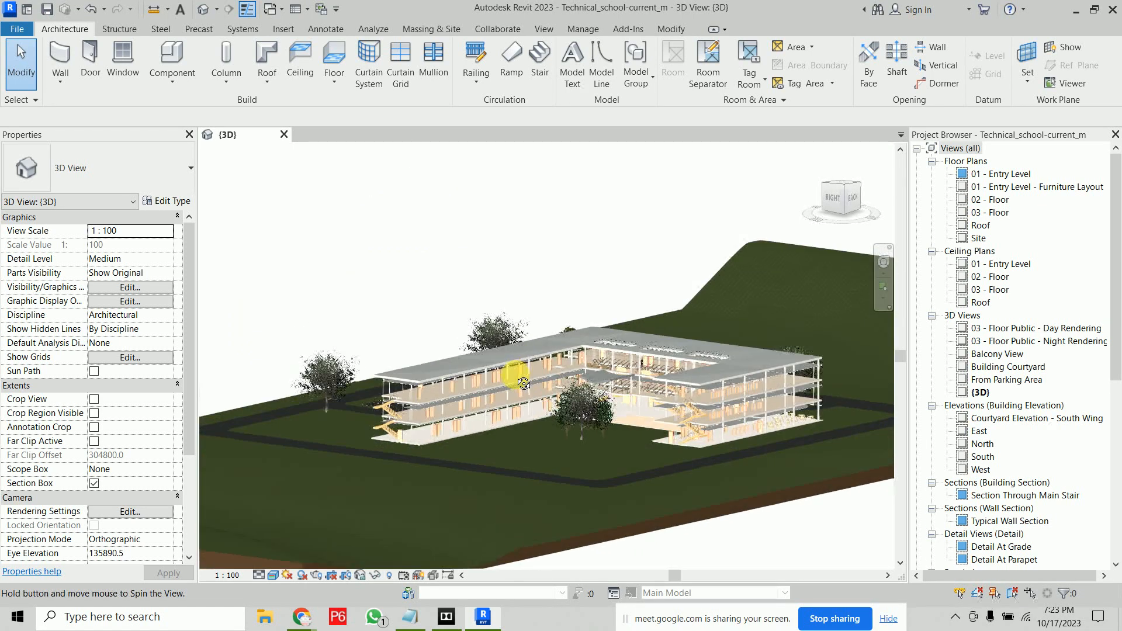
pyautogui.scroll(8, 381, 405)
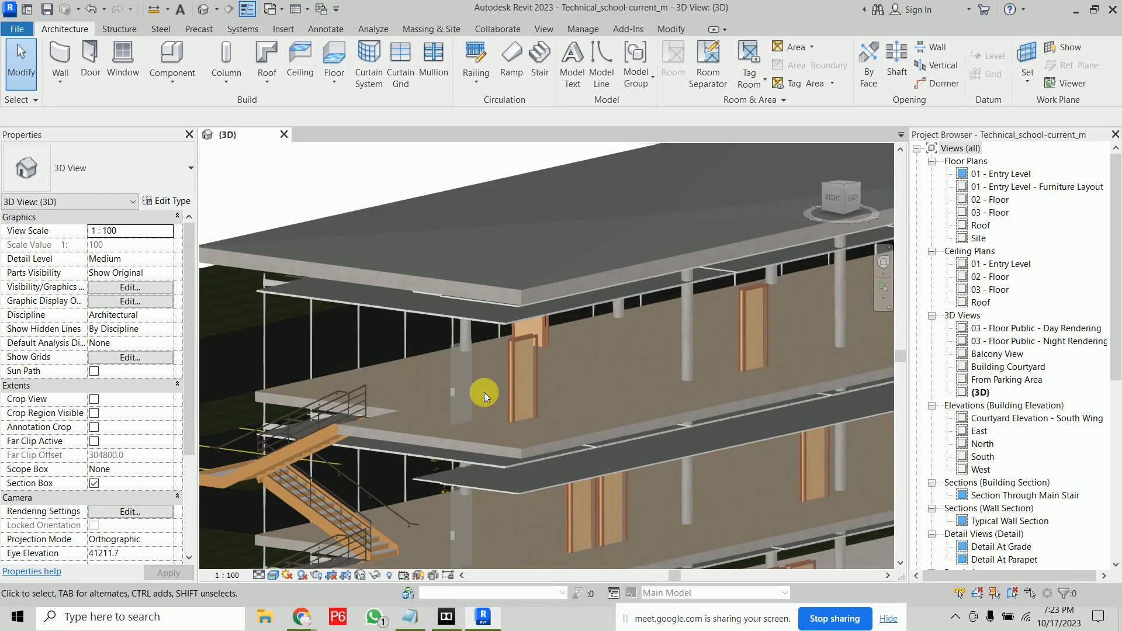
pyautogui.click(517, 356)
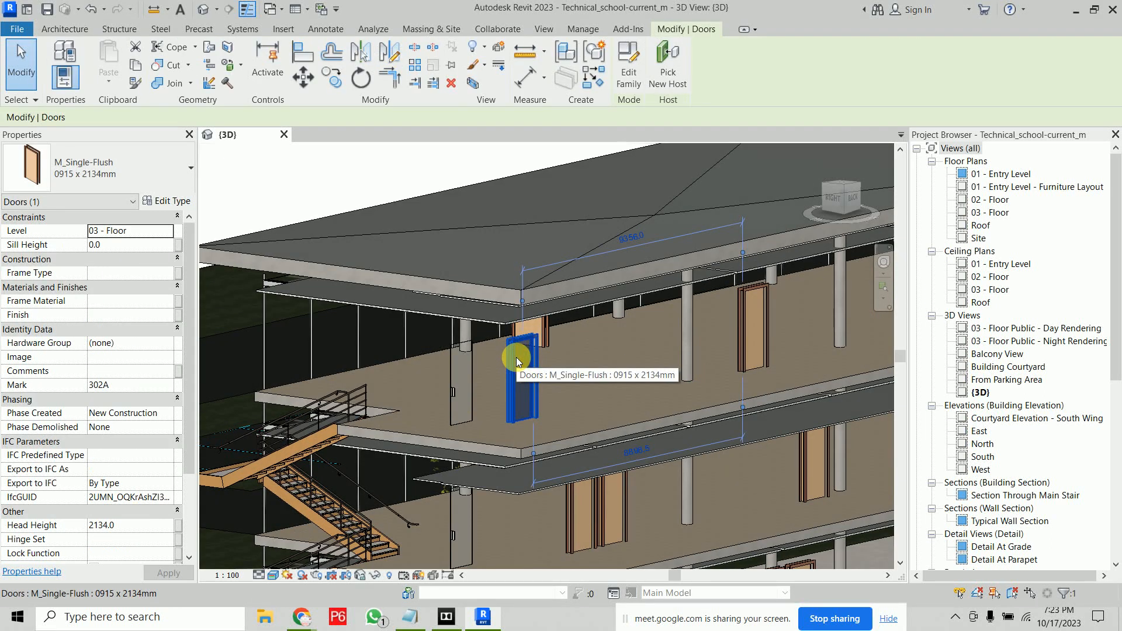
pyautogui.rightClick(516, 356)
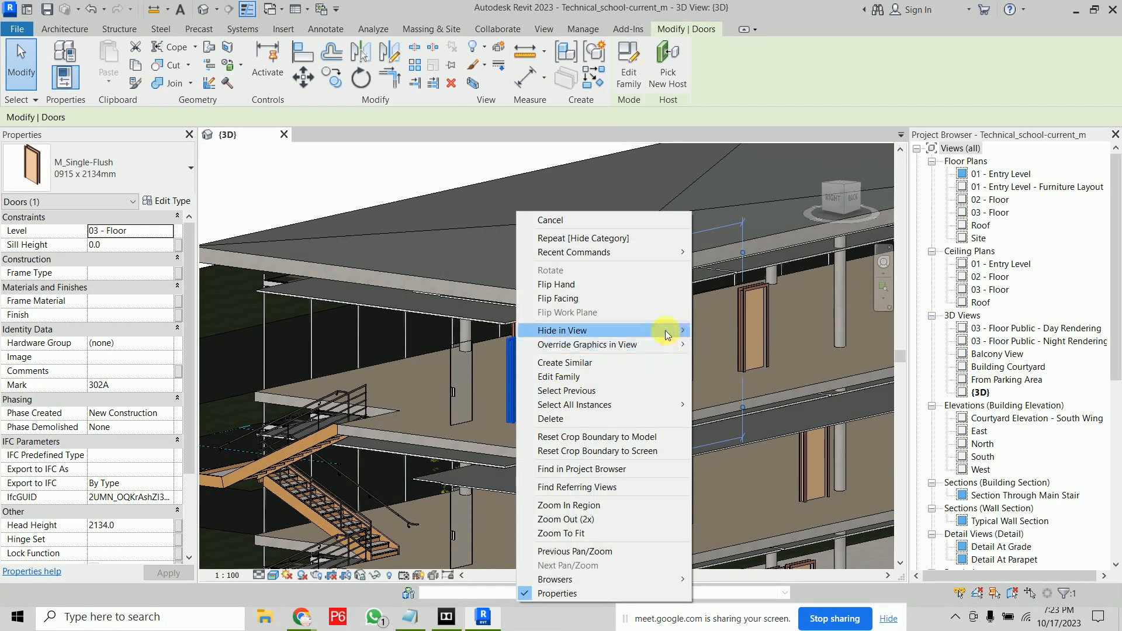
pyautogui.moveTo(667, 334)
pyautogui.click(723, 345)
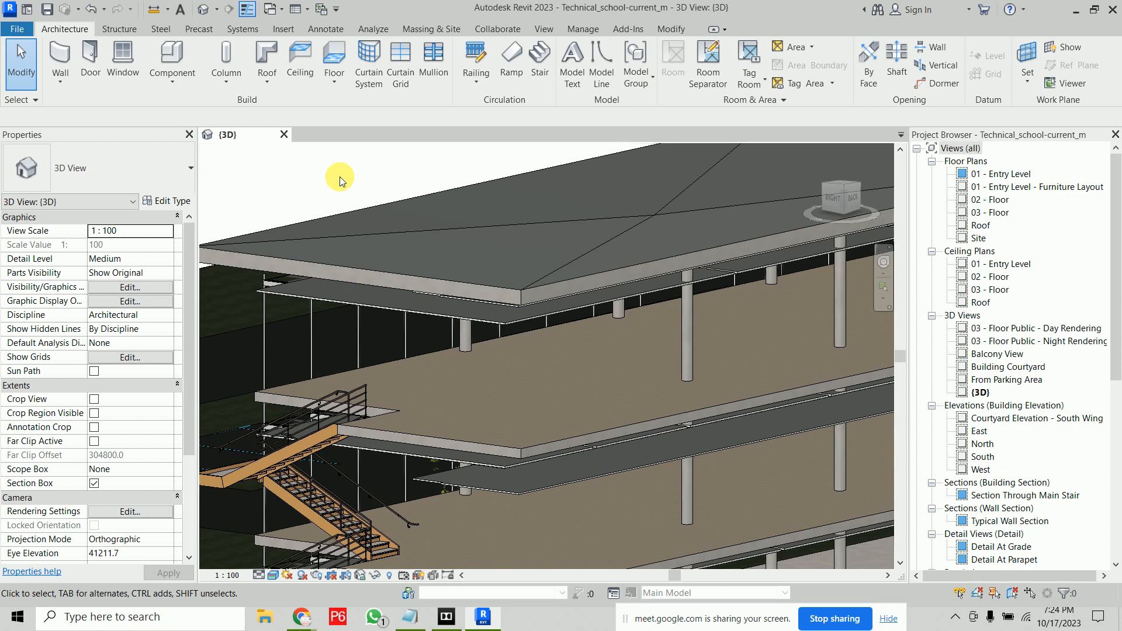
# Step: Reveal the hidden elements, unhide the whole Walls and Doors categories, and leave Reveal Hidden Elements mode
pyautogui.click(390, 576)
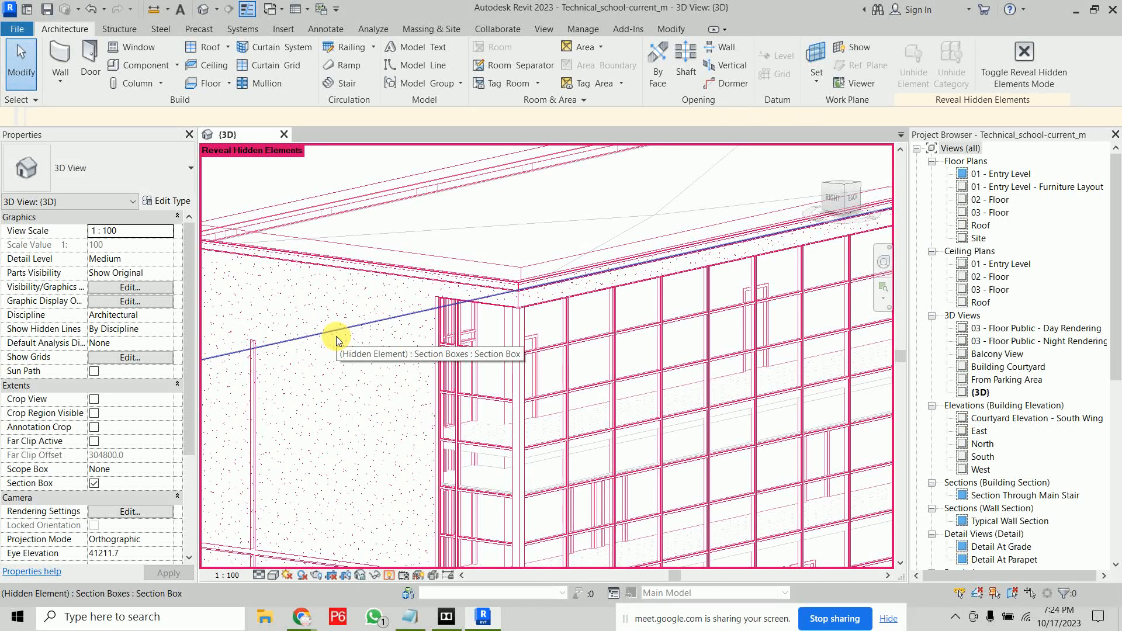
pyautogui.click(649, 285)
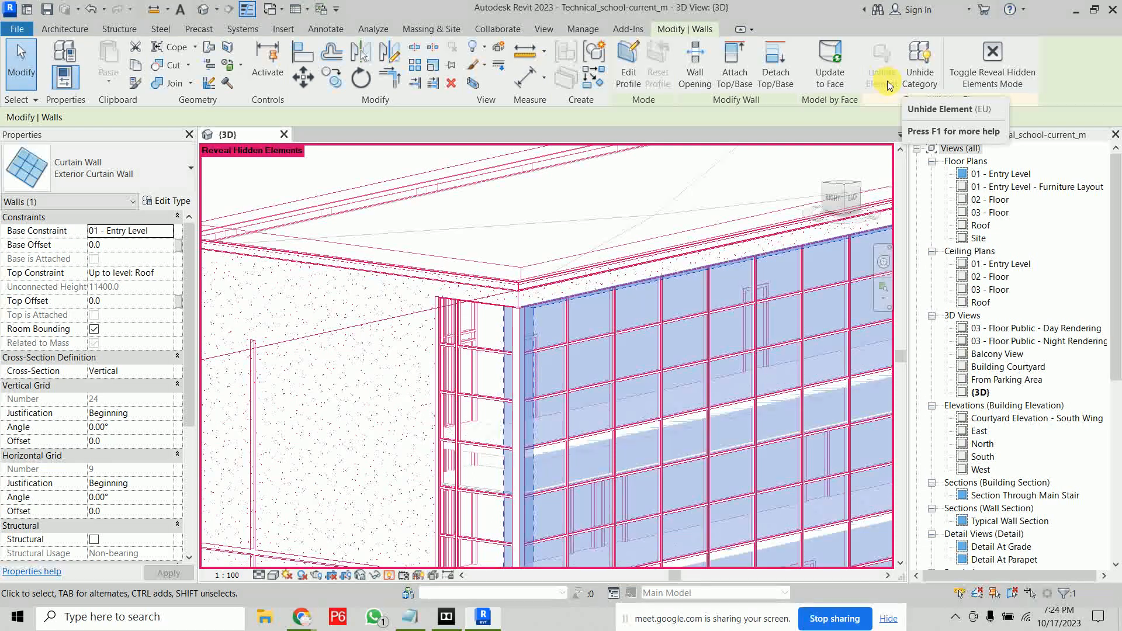
pyautogui.click(916, 84)
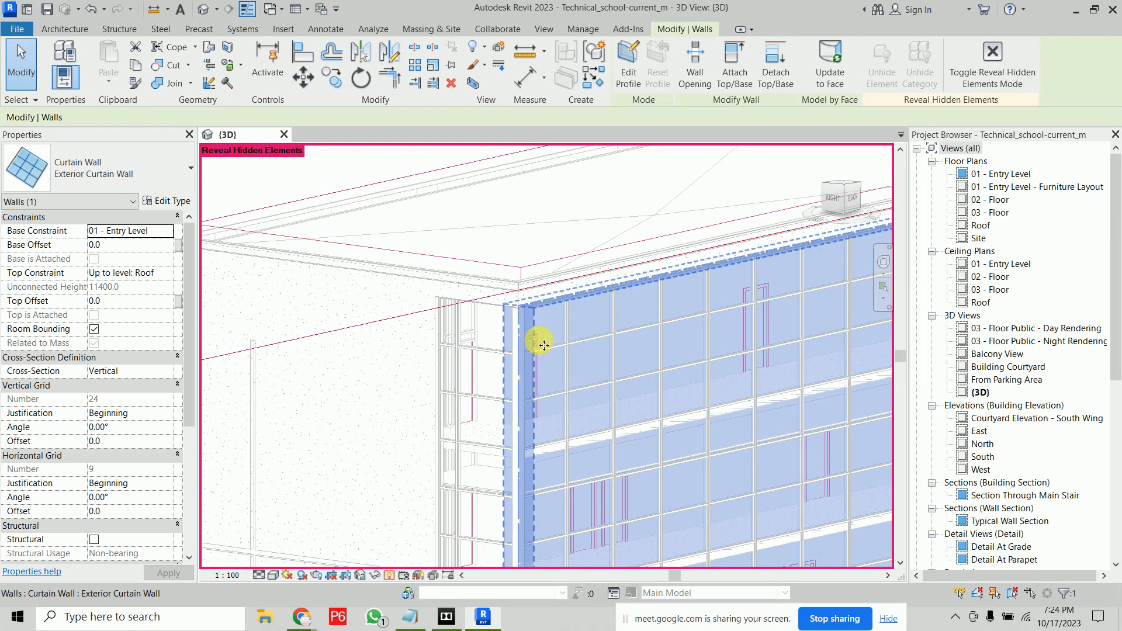
pyautogui.click(541, 340)
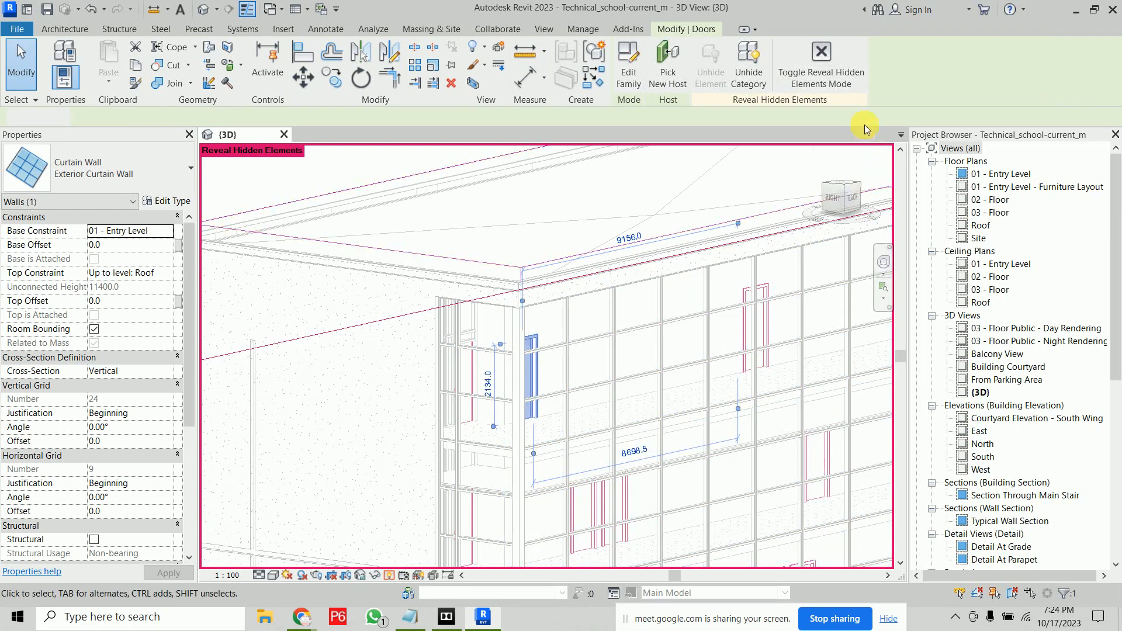
pyautogui.click(753, 72)
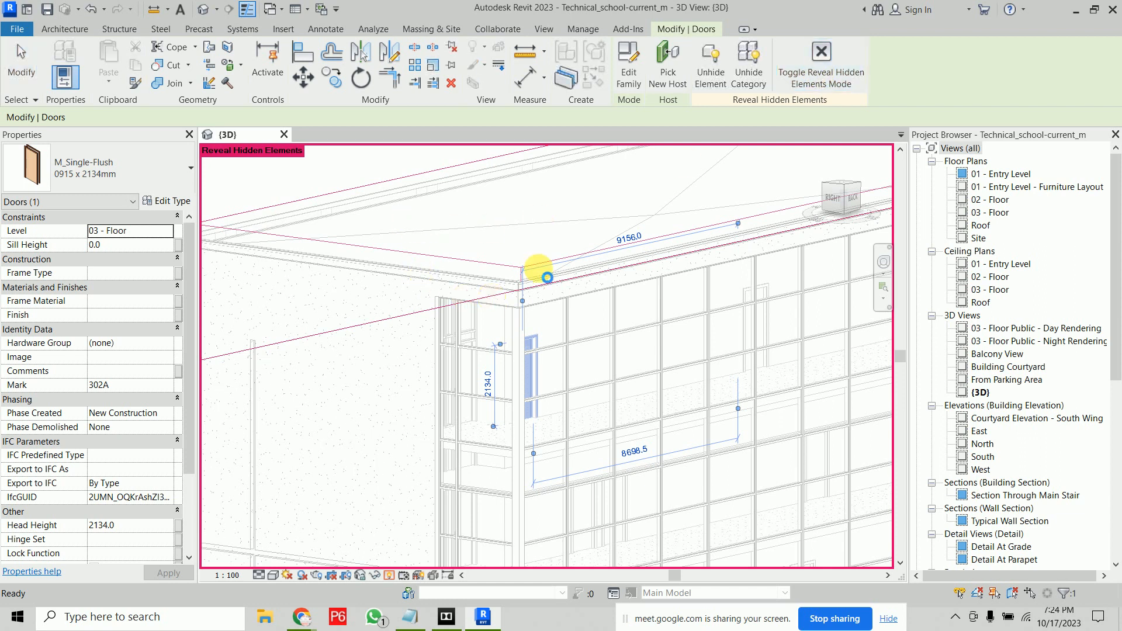
# Step: Turn off the visibility of the Site and Roads model categories in the 3D view's Visibility/Graphic Overrides
pyautogui.scroll(-3, 409, 313)
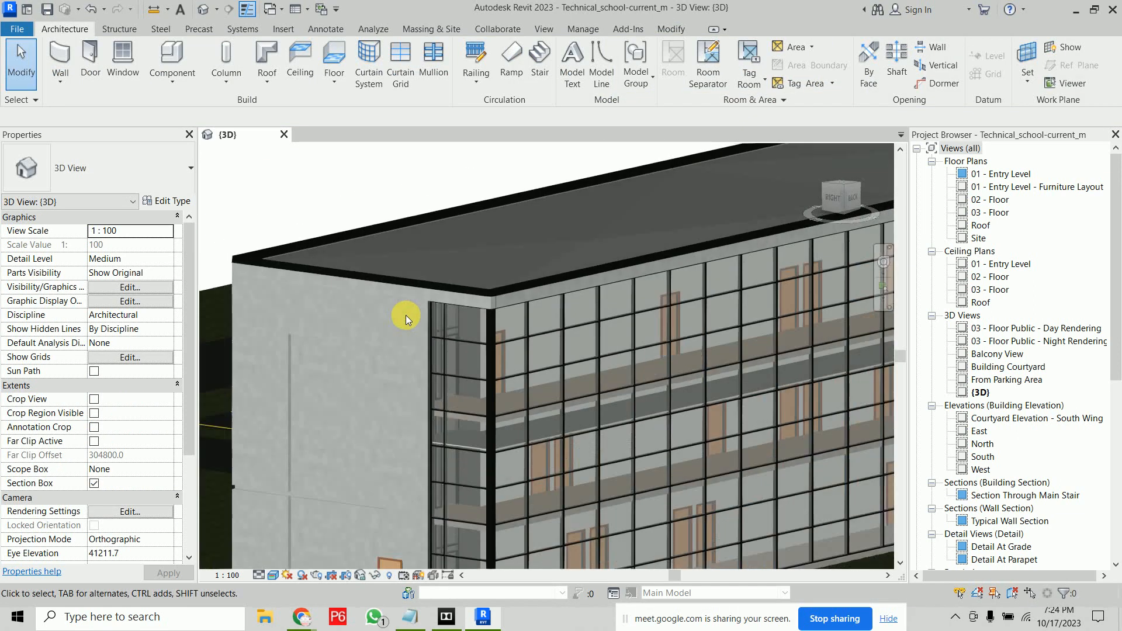
pyautogui.scroll(-2, 462, 362)
pyautogui.scroll(-4, 618, 409)
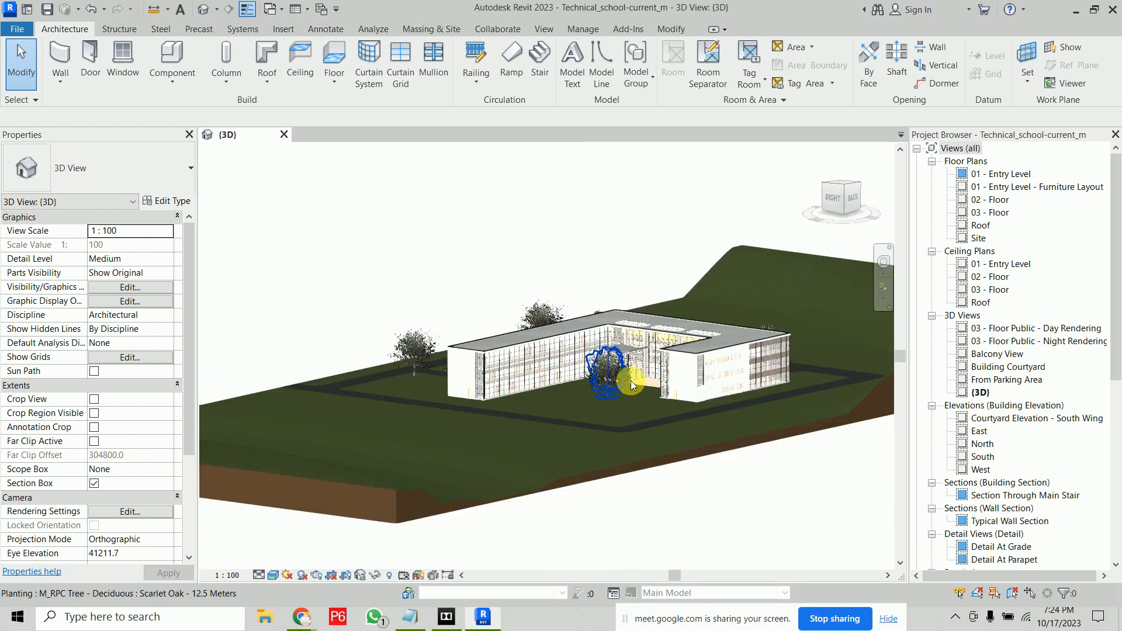
pyautogui.keyDown('shift'); pyautogui.moveTo(605, 391); pyautogui.dragTo(598, 476, button='middle'); pyautogui.keyUp('shift')
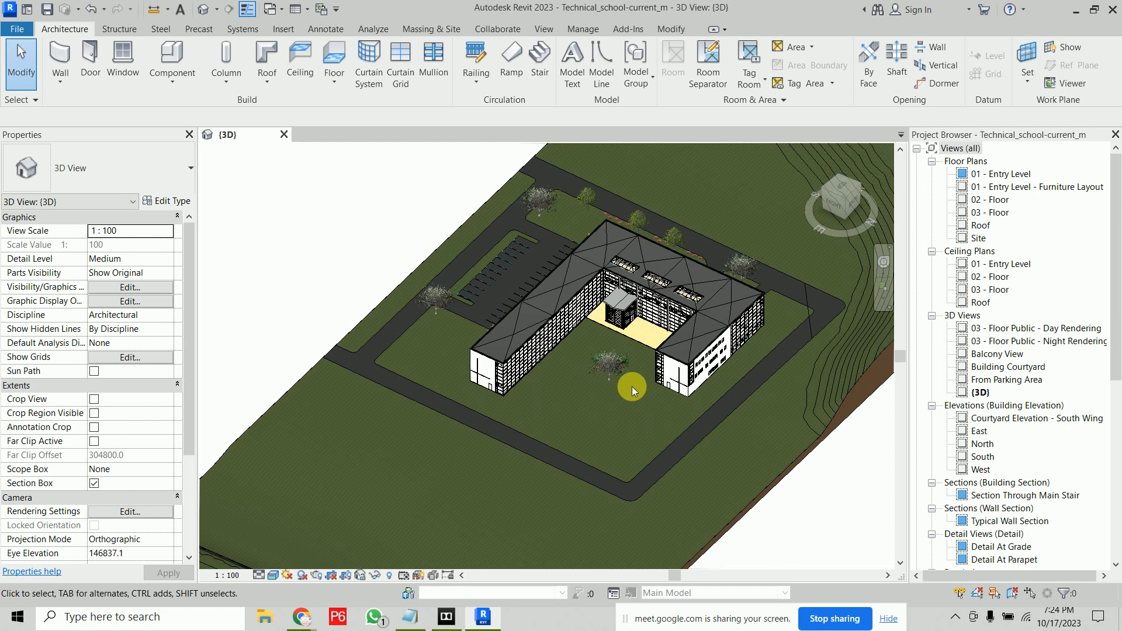
pyautogui.scroll(5, 633, 387)
pyautogui.scroll(-3, 585, 500)
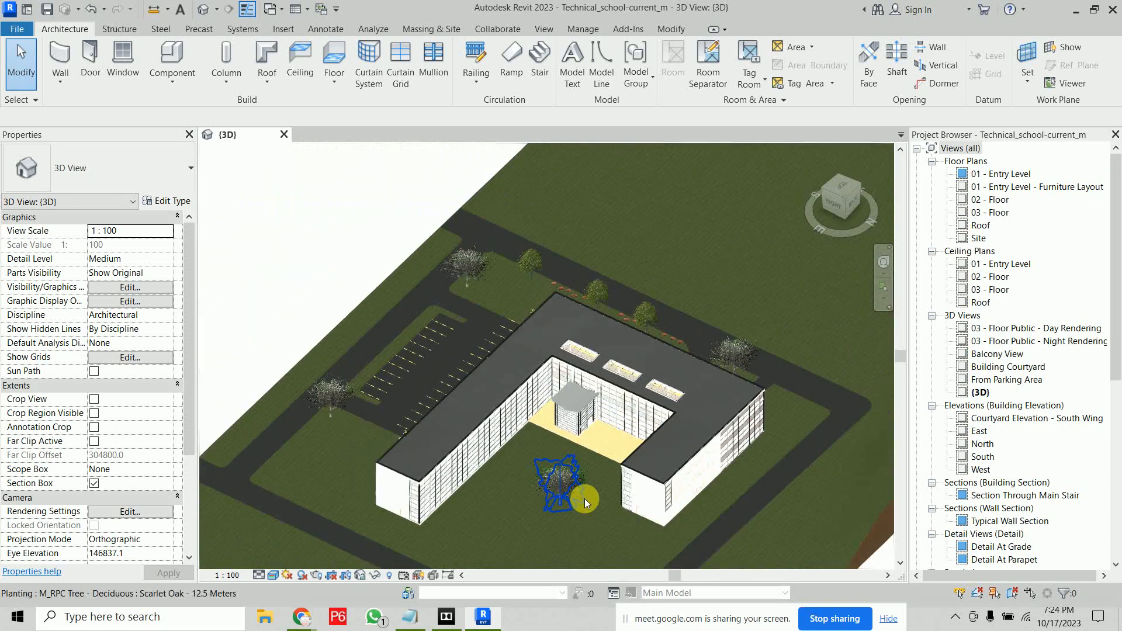
pyautogui.moveTo(585, 499); pyautogui.dragTo(588, 471, button='middle')
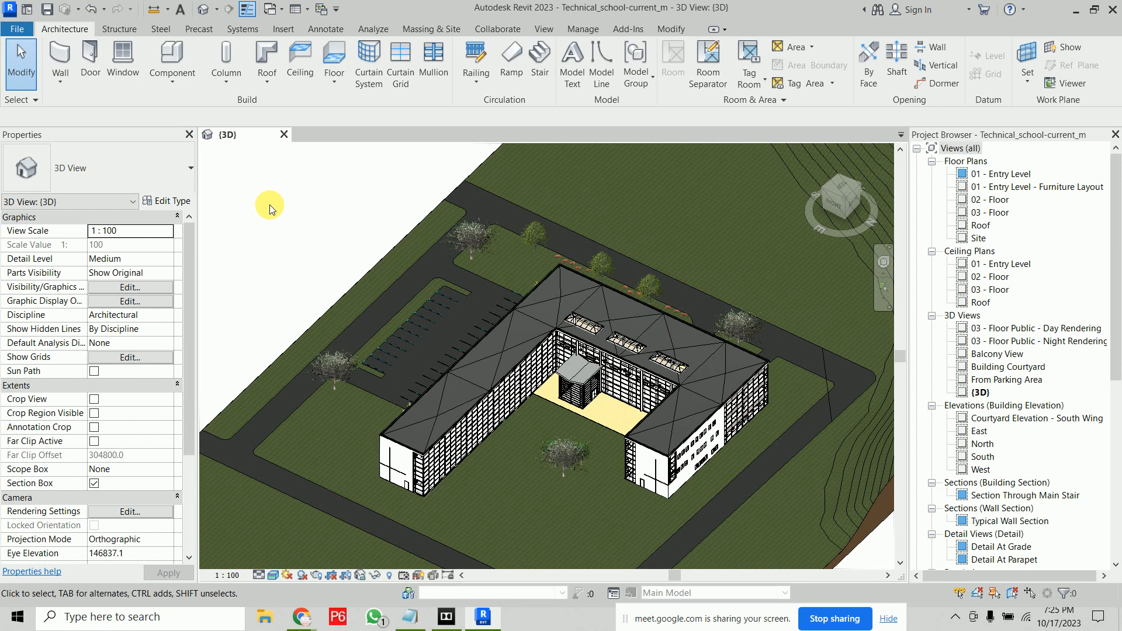
pyautogui.press('v')
pyautogui.press('v')
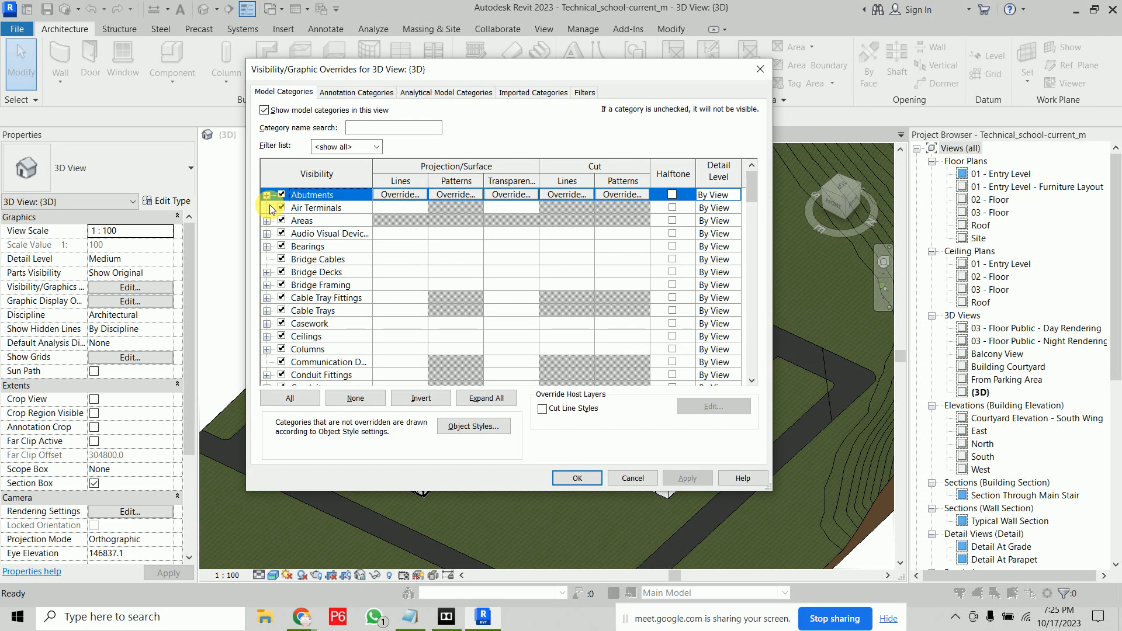
pyautogui.moveTo(372, 70); pyautogui.dragTo(471, 70)
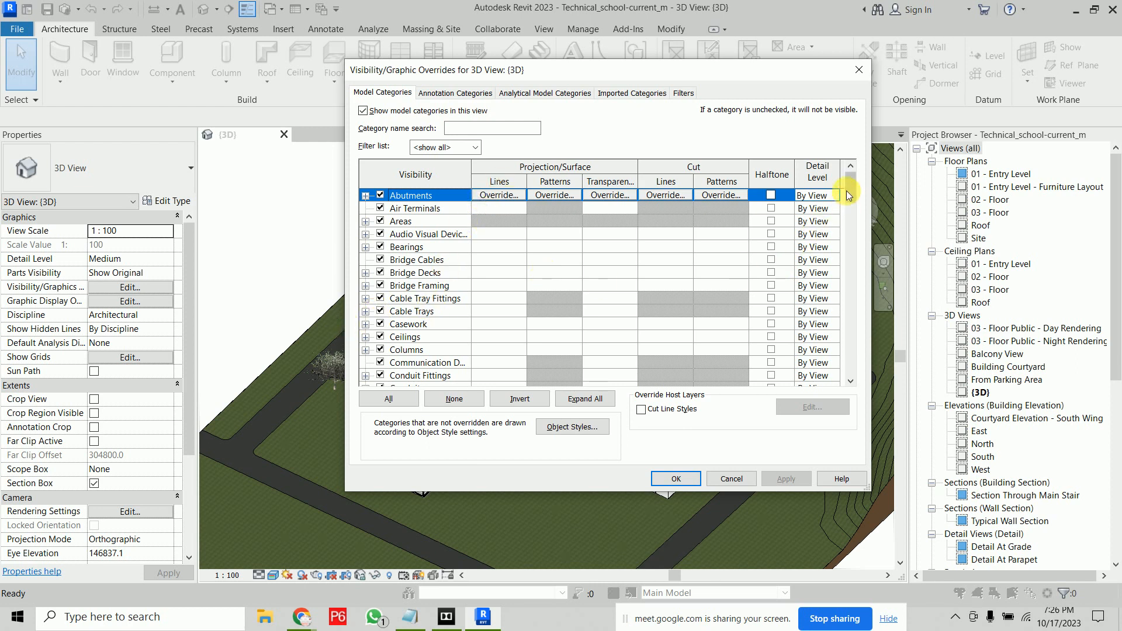
pyautogui.moveTo(851, 187); pyautogui.dragTo(851, 319)
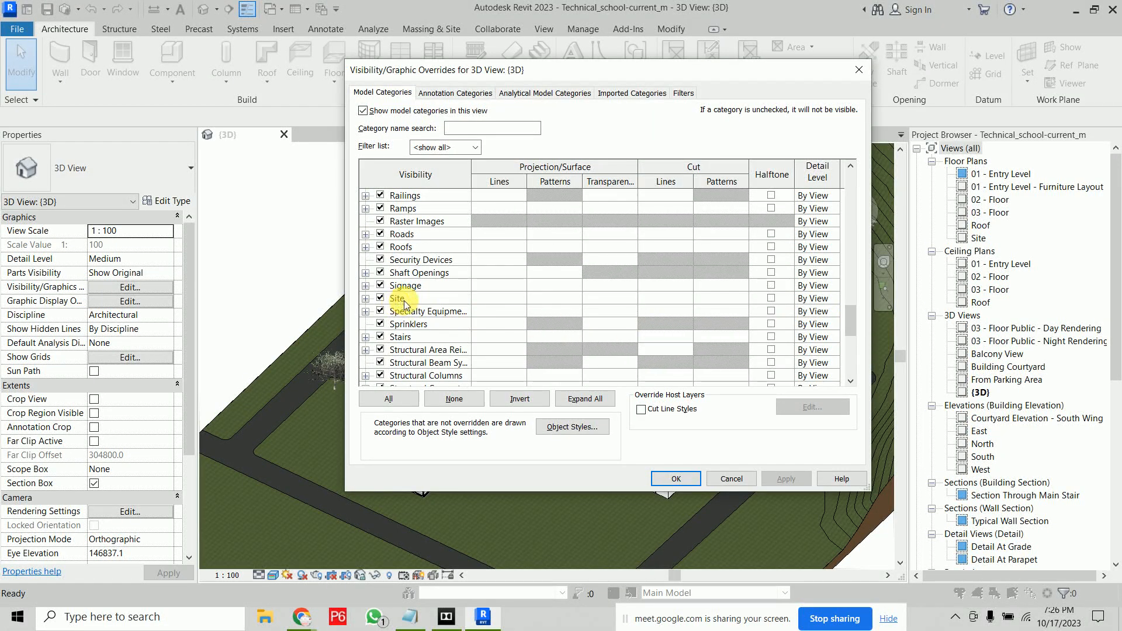
pyautogui.click(379, 298)
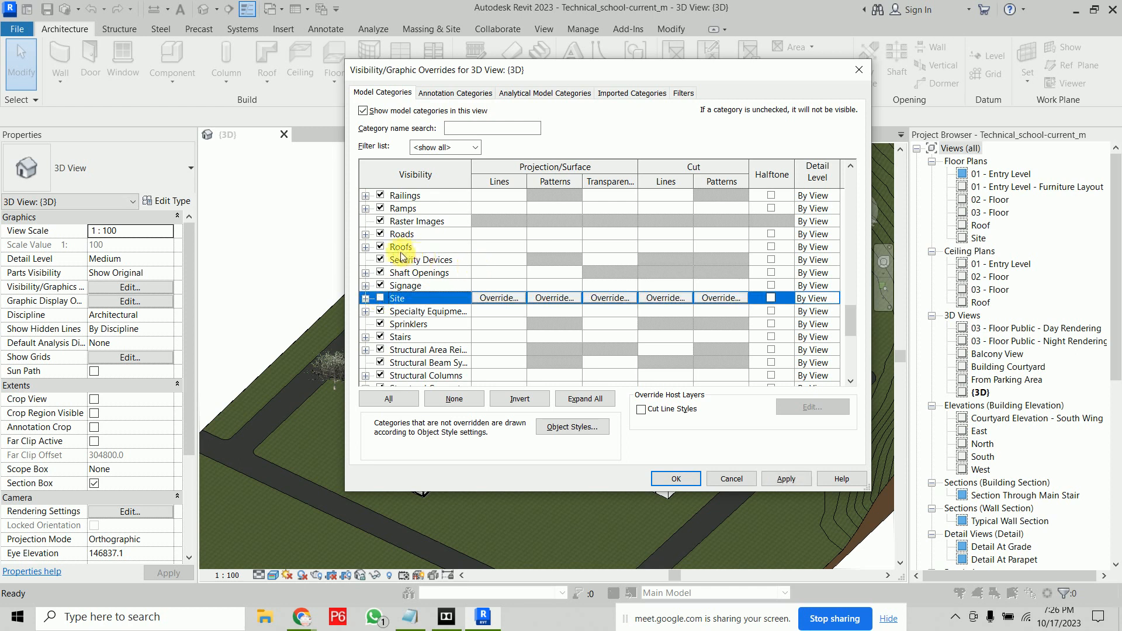
pyautogui.click(379, 235)
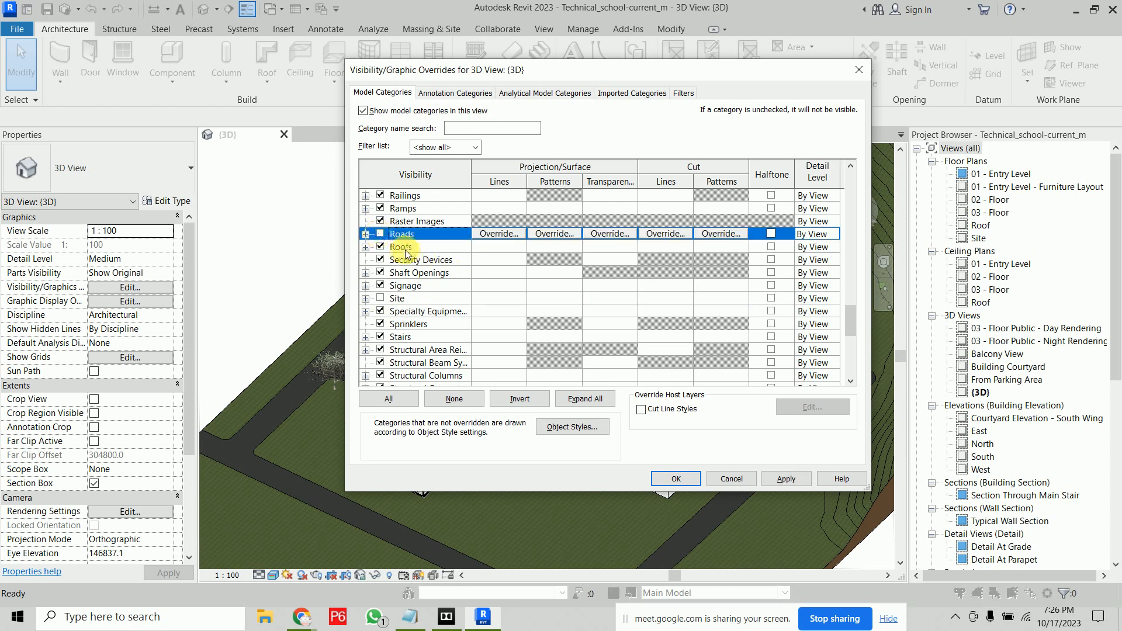
# Step: Turn off the Planting model category as well and apply the visibility overrides to the 3D view
pyautogui.scroll(3, 405, 250)
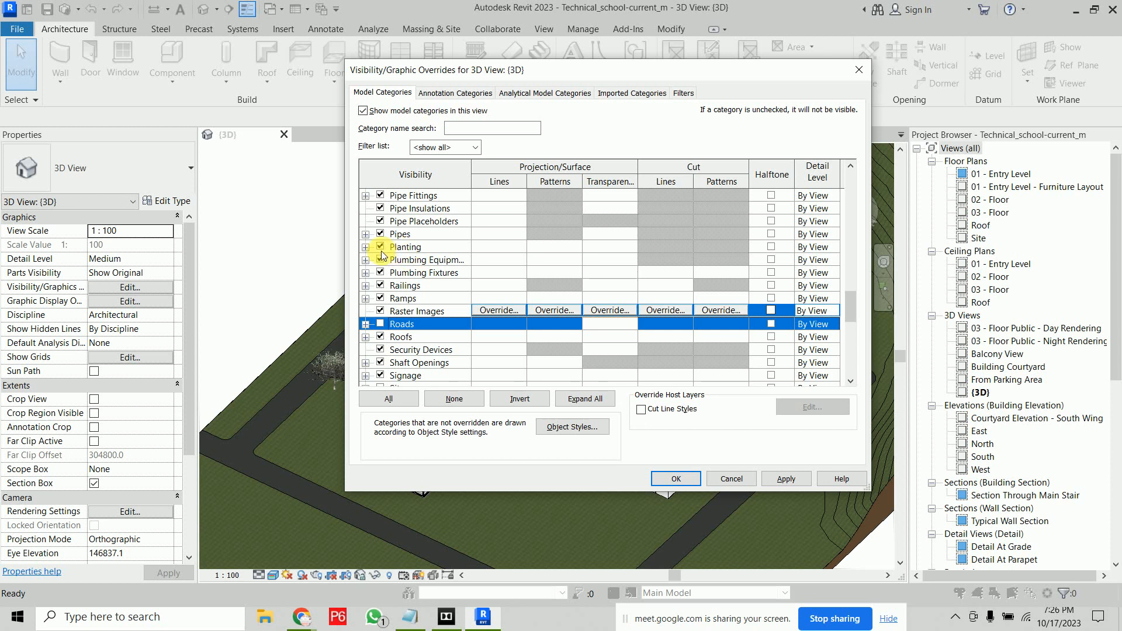
pyautogui.click(381, 247)
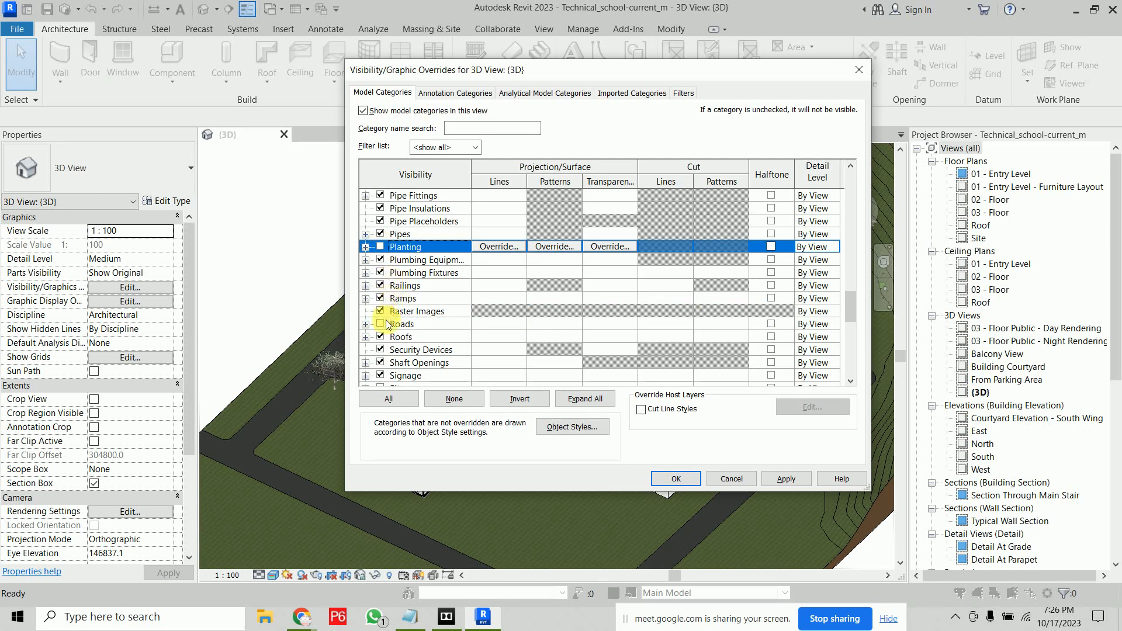
pyautogui.click(786, 479)
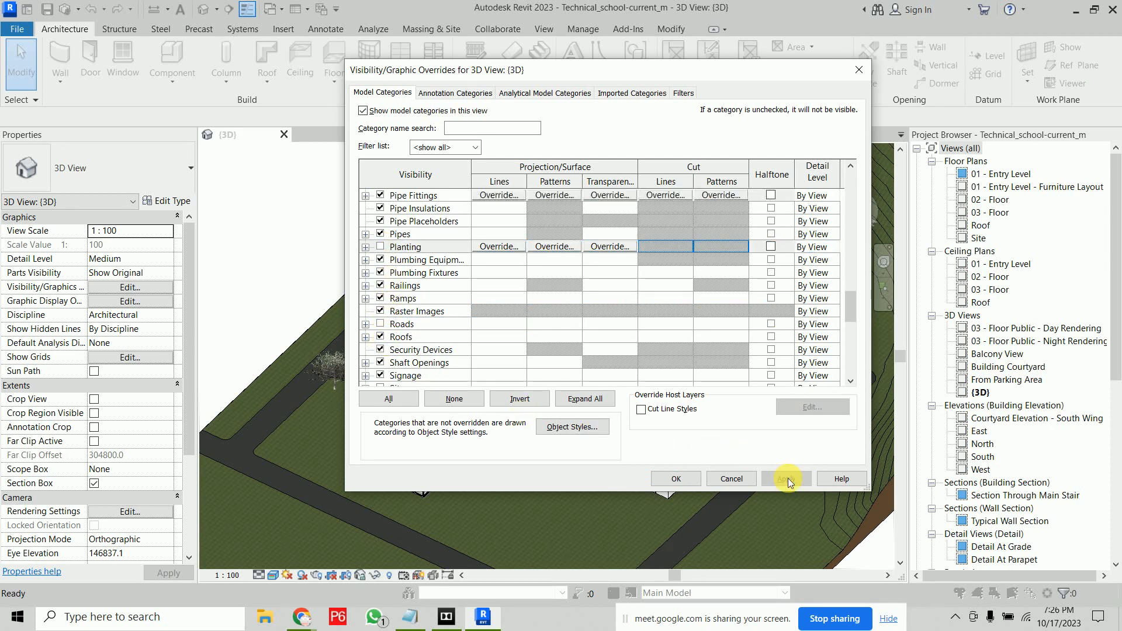
pyautogui.click(676, 479)
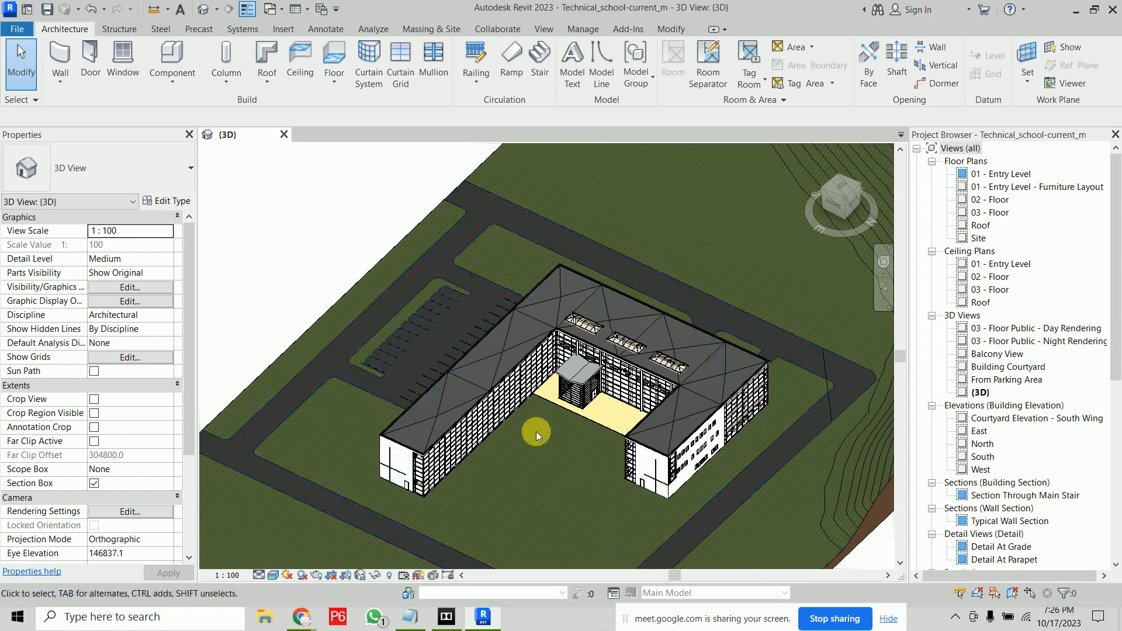
# Step: Check the category of the road and ground surfaces, and hide the Topography category through the 3D view's Visibility/Graphic Overrides
pyautogui.click(646, 271)
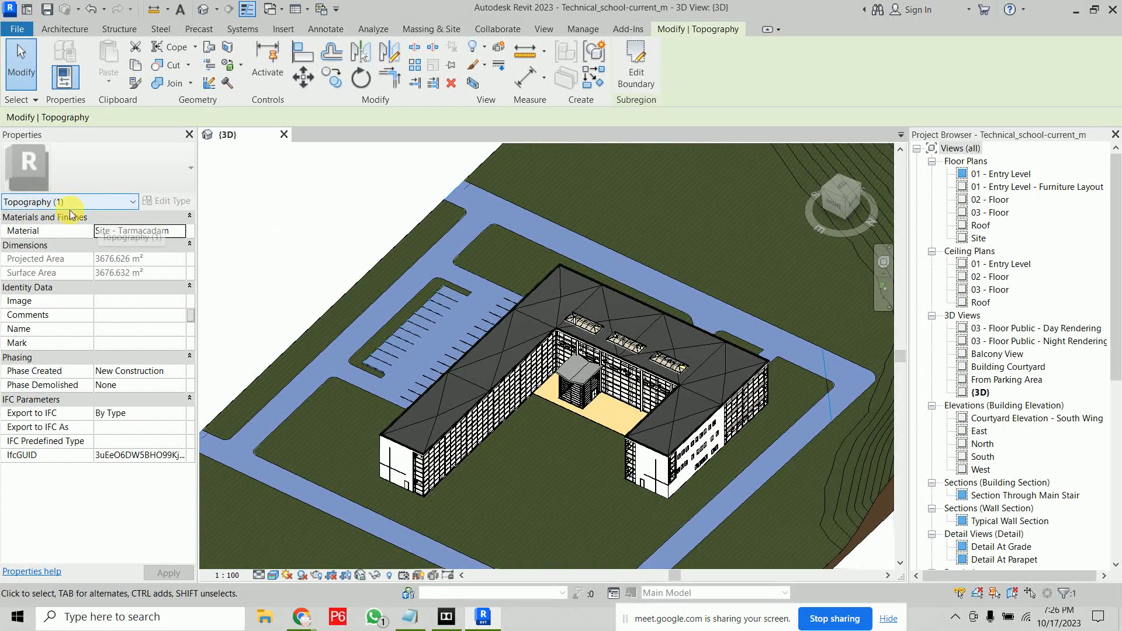
pyautogui.click(292, 188)
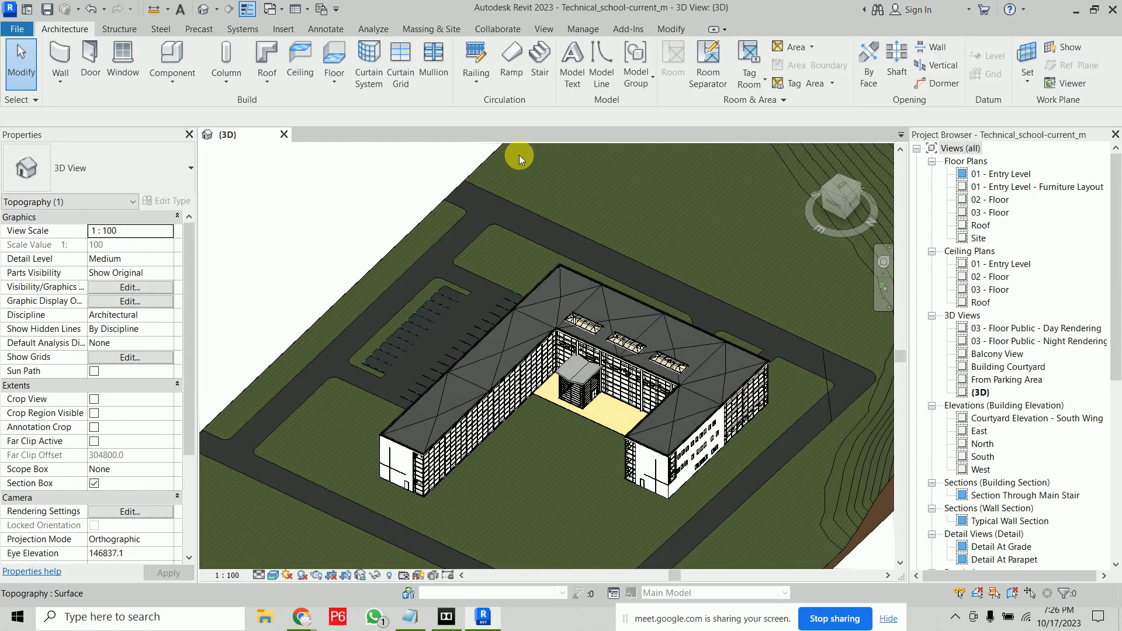
pyautogui.click(499, 157)
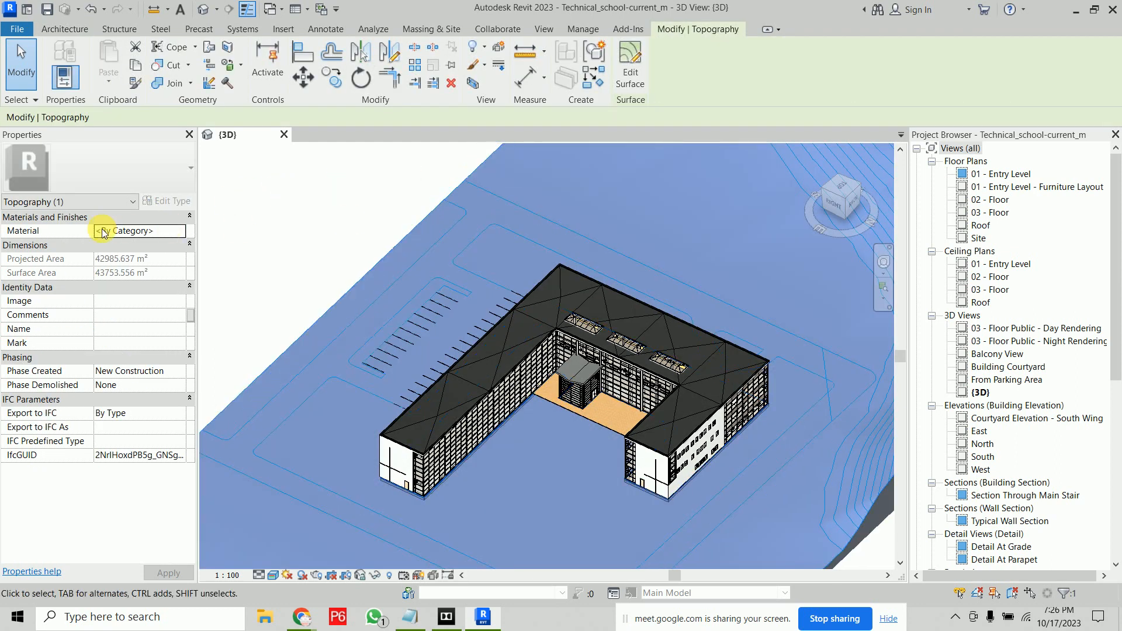
pyautogui.click(297, 220)
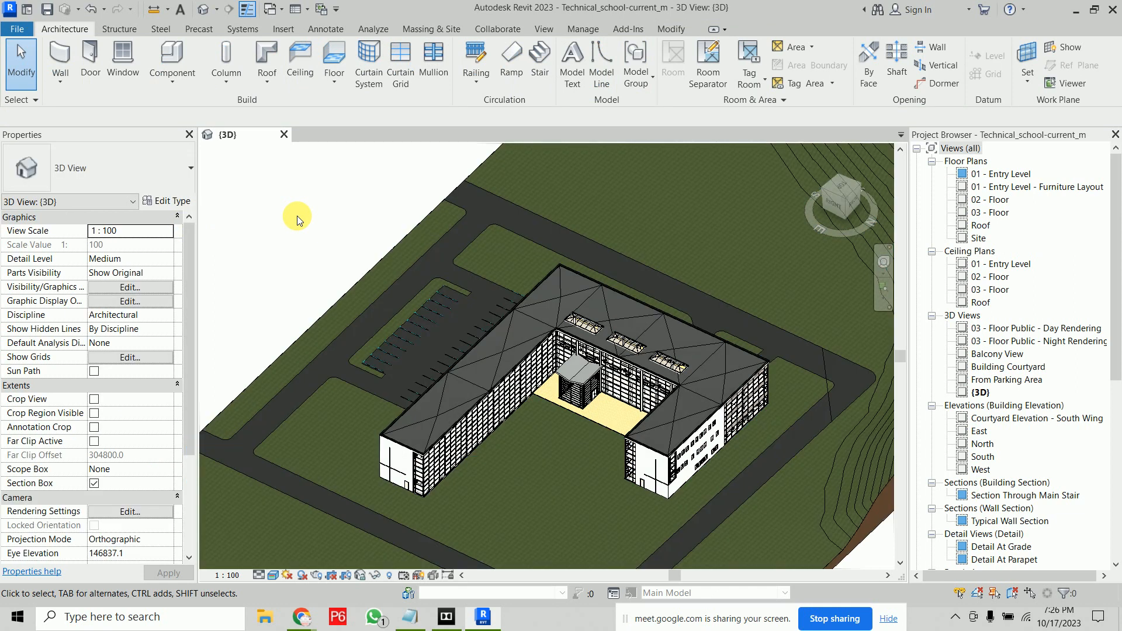
pyautogui.press('v')
pyautogui.press('v')
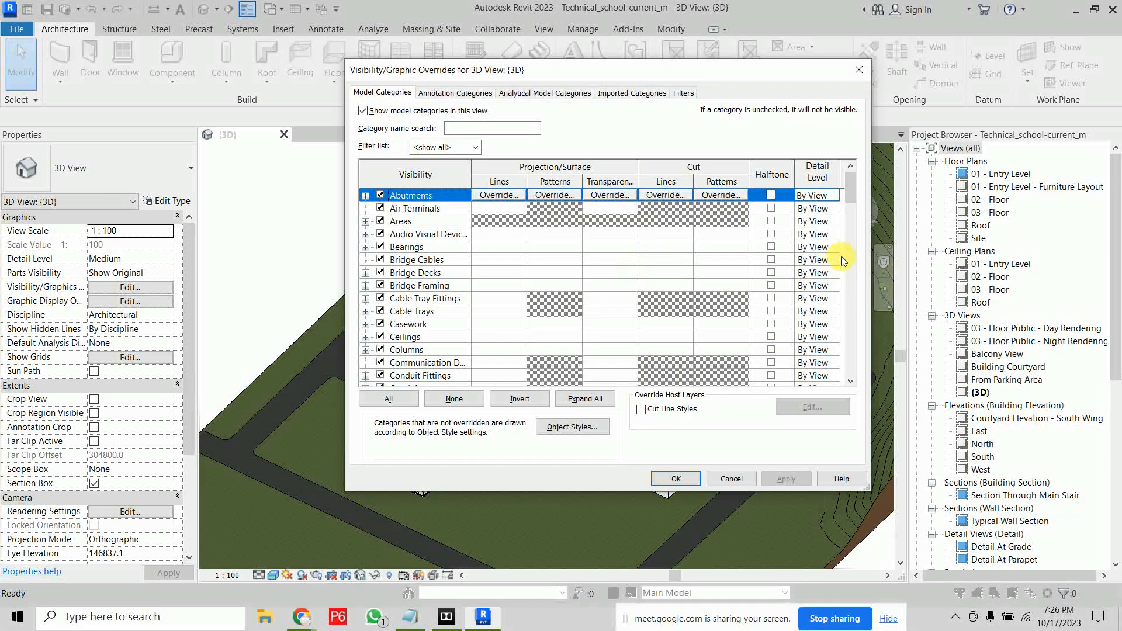
pyautogui.moveTo(847, 187); pyautogui.dragTo(843, 362)
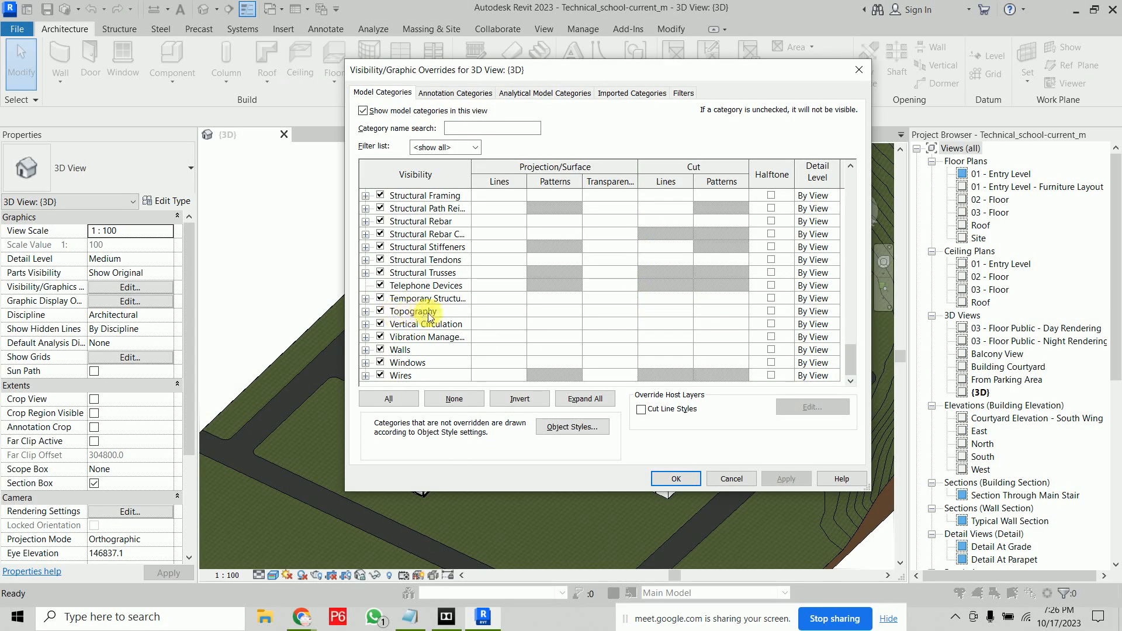
pyautogui.click(380, 311)
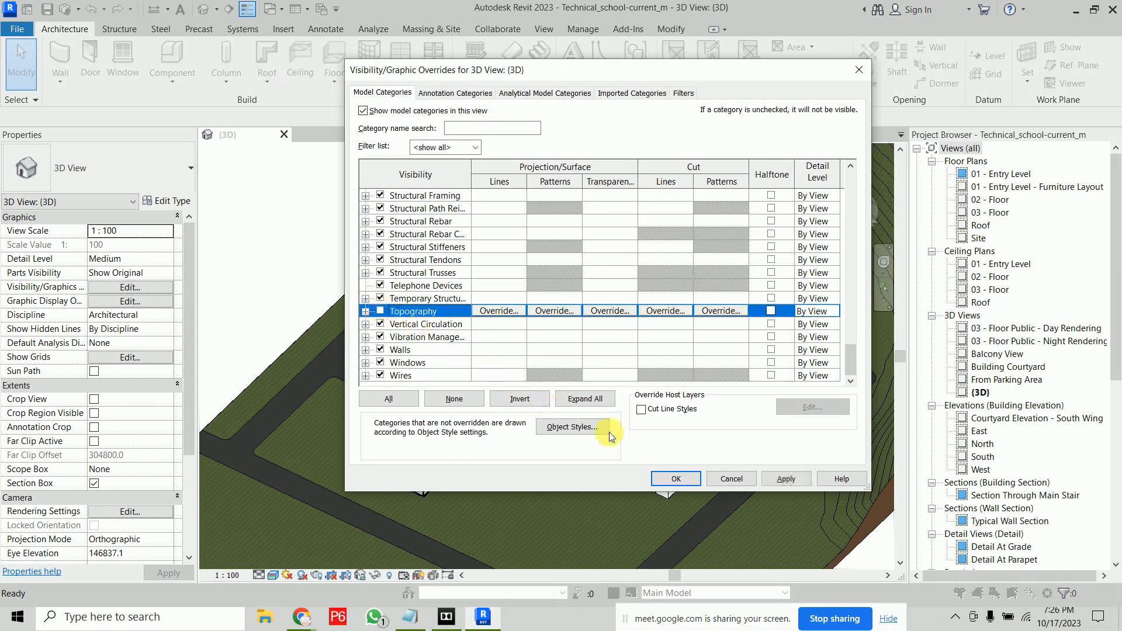
pyautogui.click(686, 474)
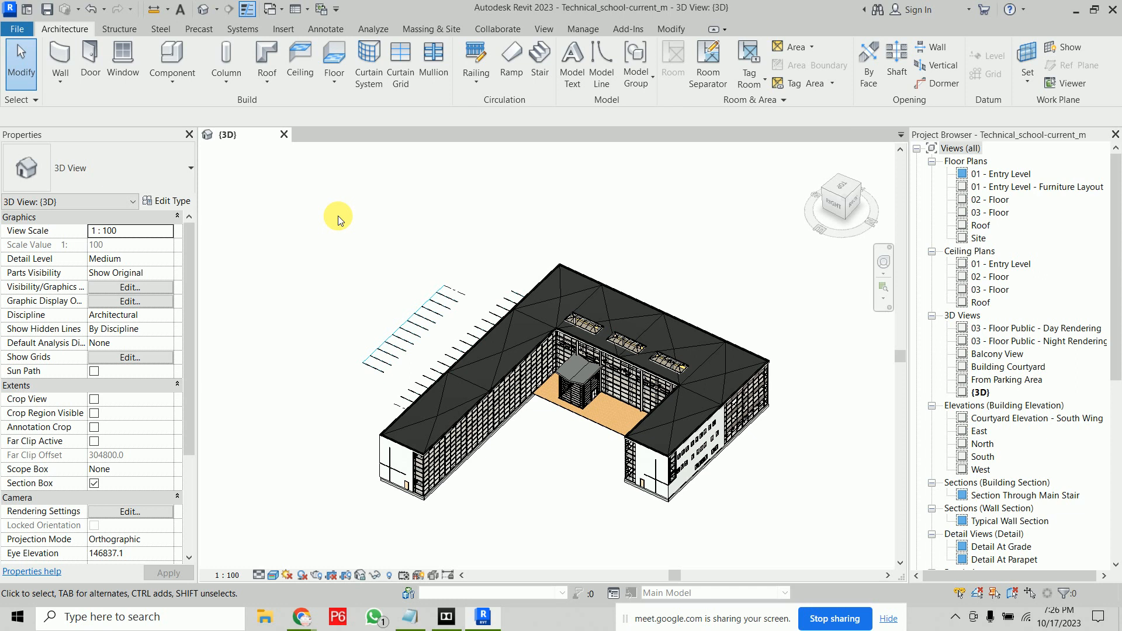
# Step: Check the category of the parking-space lines beside the wing, and hide the Parking category through the 3D view's Visibility/Graphic Overrides
pyautogui.click(454, 311)
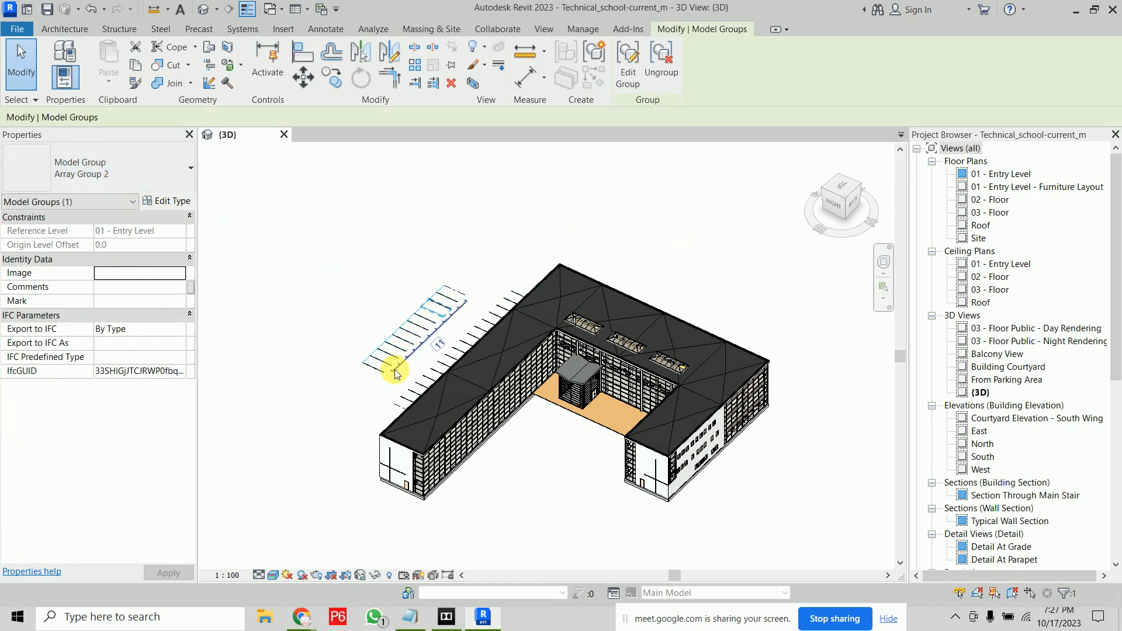
pyautogui.click(401, 389)
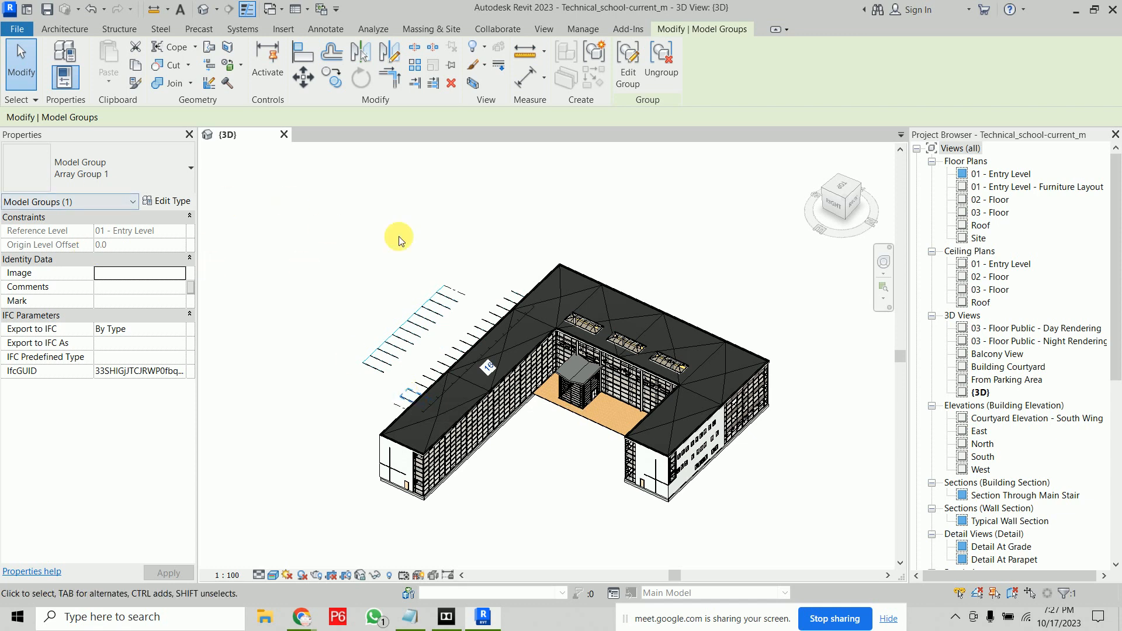
pyautogui.click(661, 59)
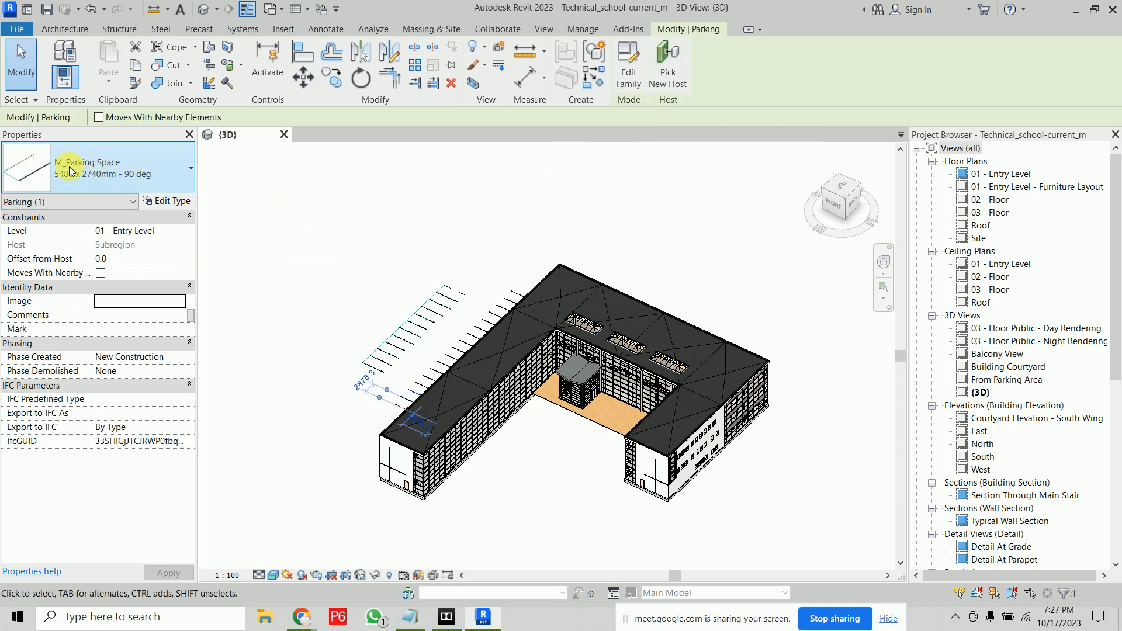
pyautogui.click(271, 241)
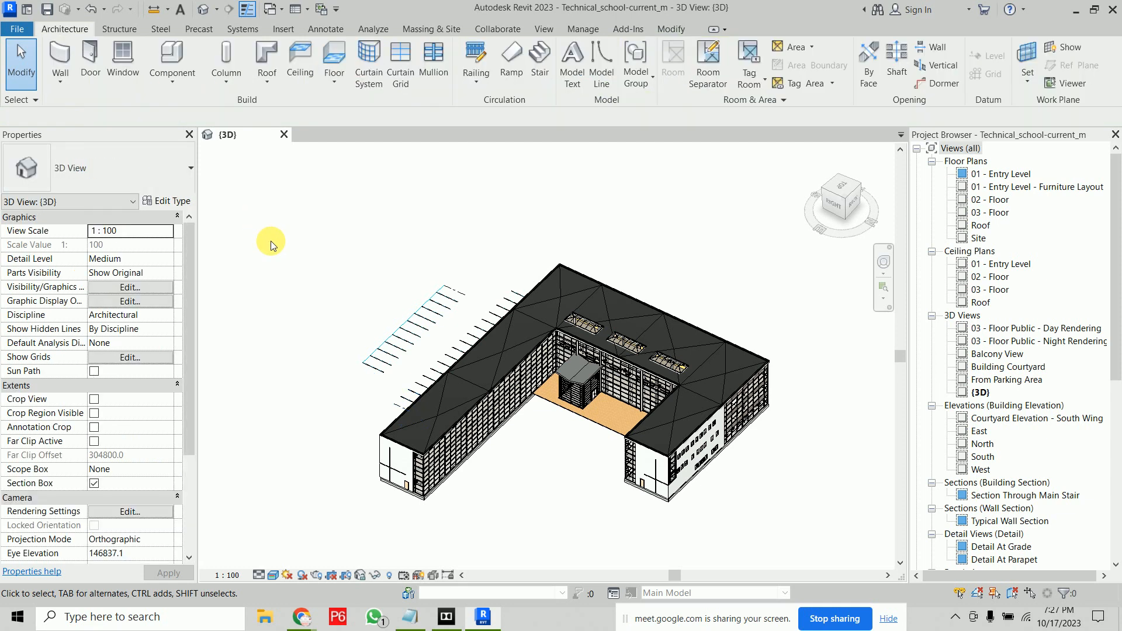
pyautogui.press('v')
pyautogui.press('g')
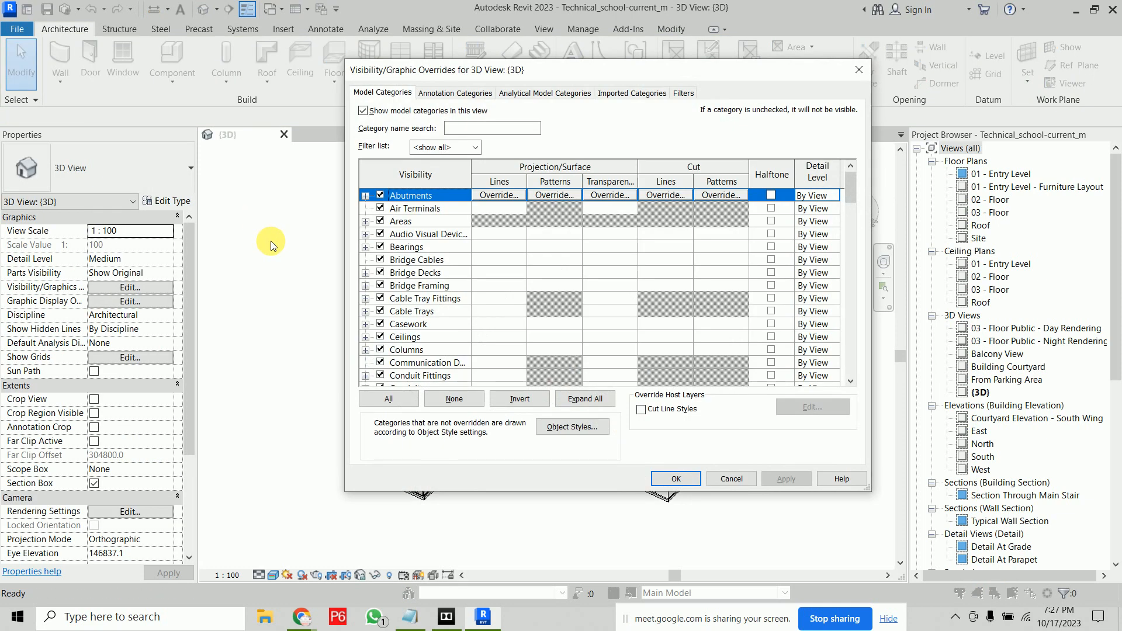
pyautogui.moveTo(851, 187); pyautogui.dragTo(833, 285)
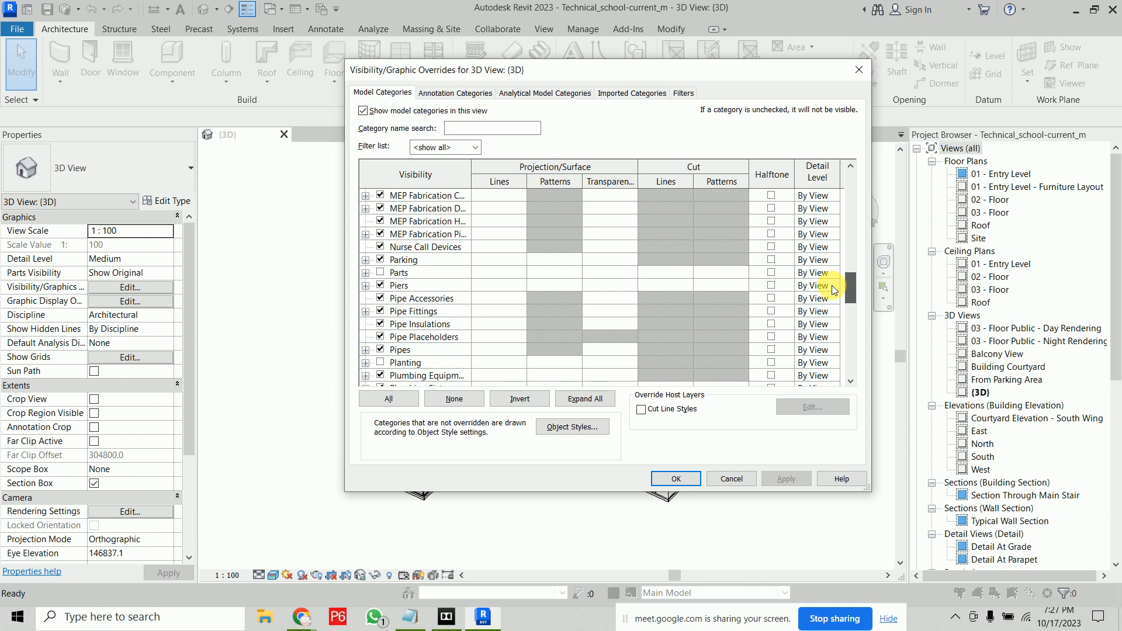
pyautogui.click(381, 259)
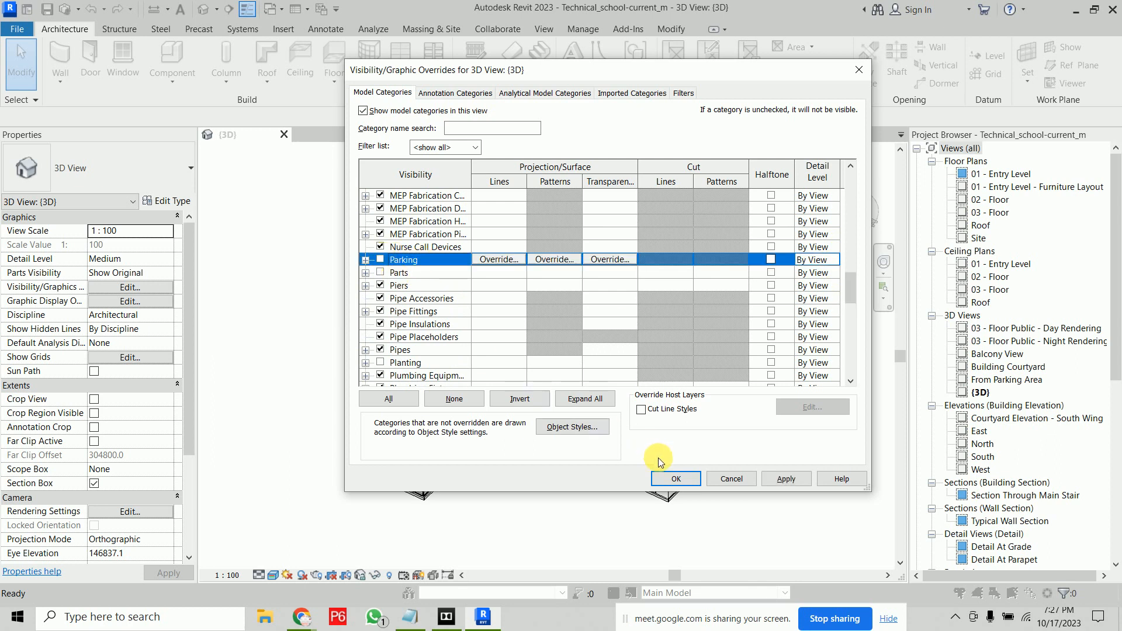
pyautogui.click(676, 478)
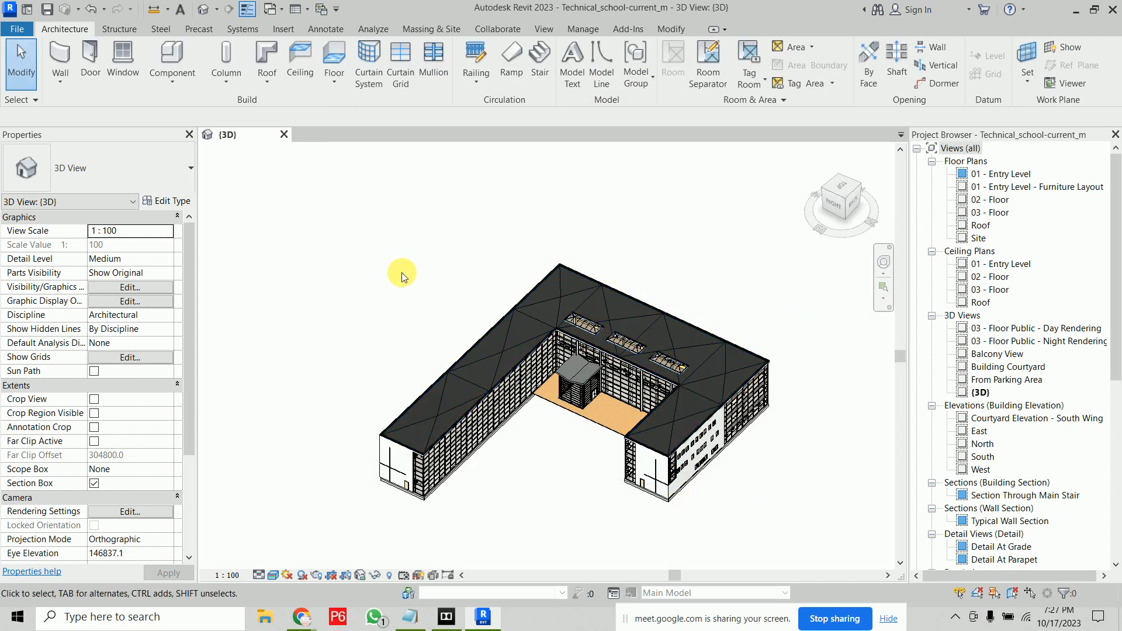
# Step: Undo the hiding of the site, planting, topography and parking categories in the 3D view, and leave Reveal Hidden Elements mode
pyautogui.keyDown('shift'); pyautogui.moveTo(330, 429); pyautogui.dragTo(345, 383, button='middle'); pyautogui.keyUp('shift')
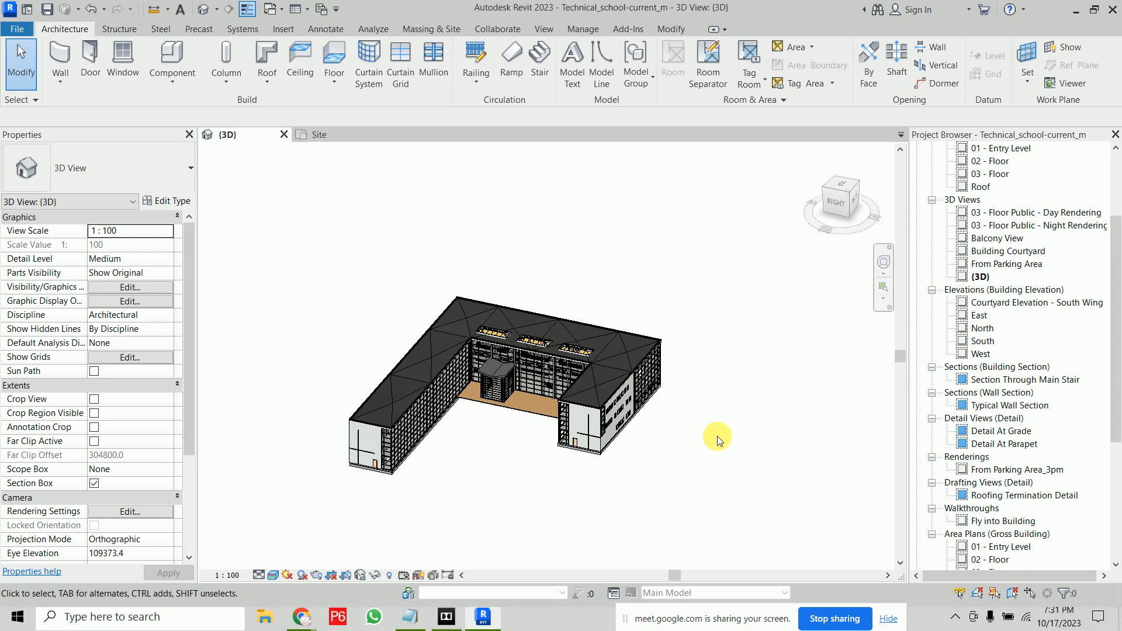
pyautogui.moveTo(666, 447); pyautogui.dragTo(688, 447, button='middle')
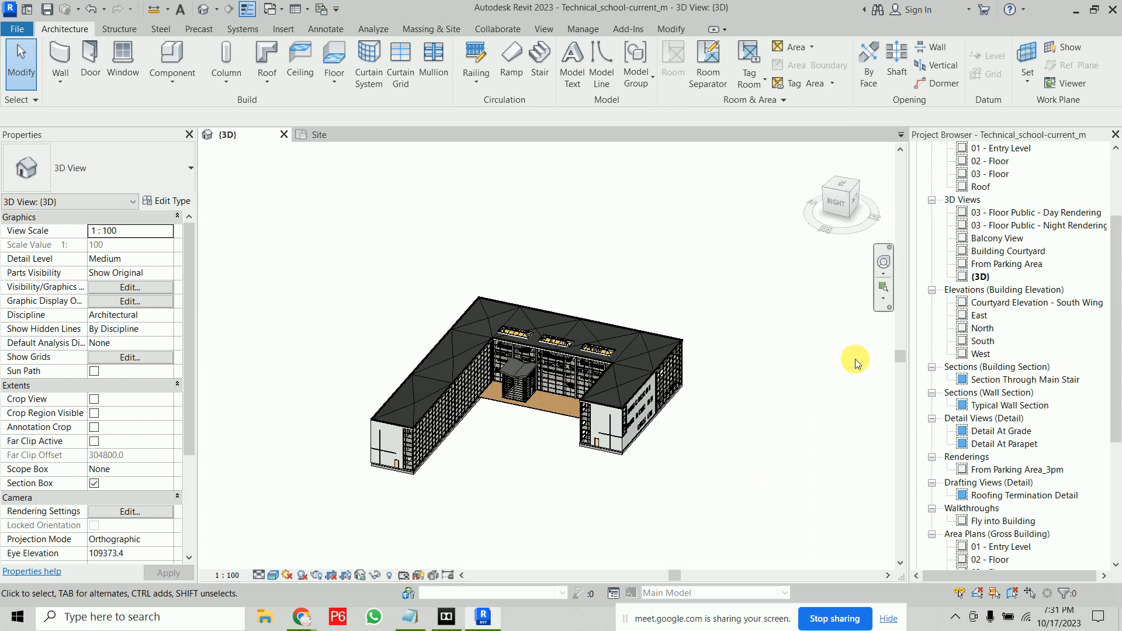
pyautogui.hotkey('ctrl', 'z')
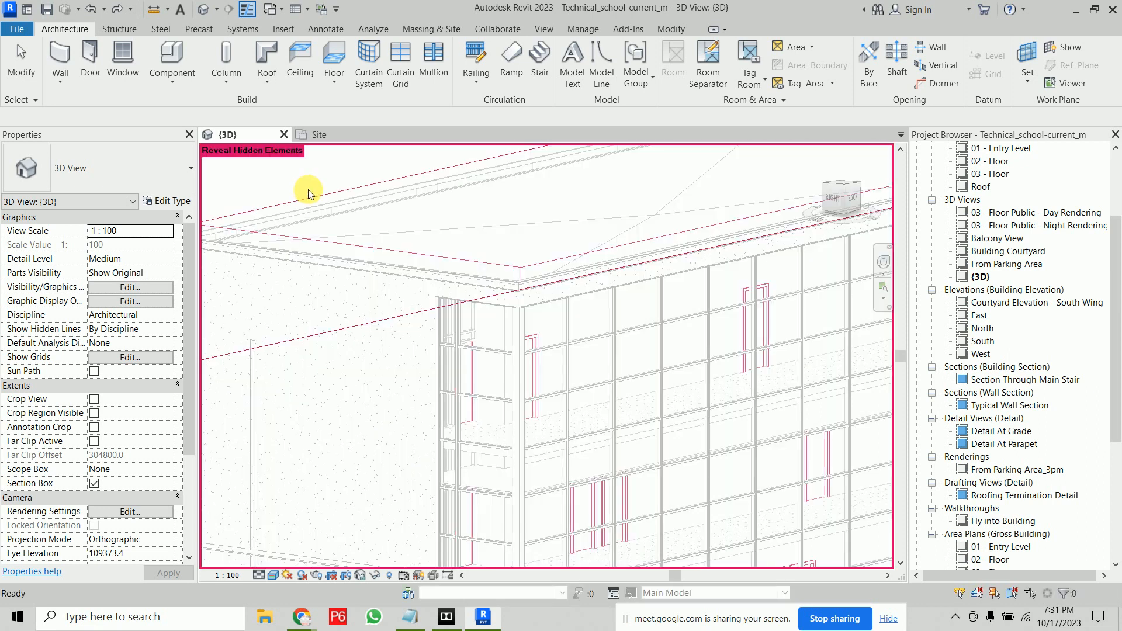
pyautogui.click(1030, 74)
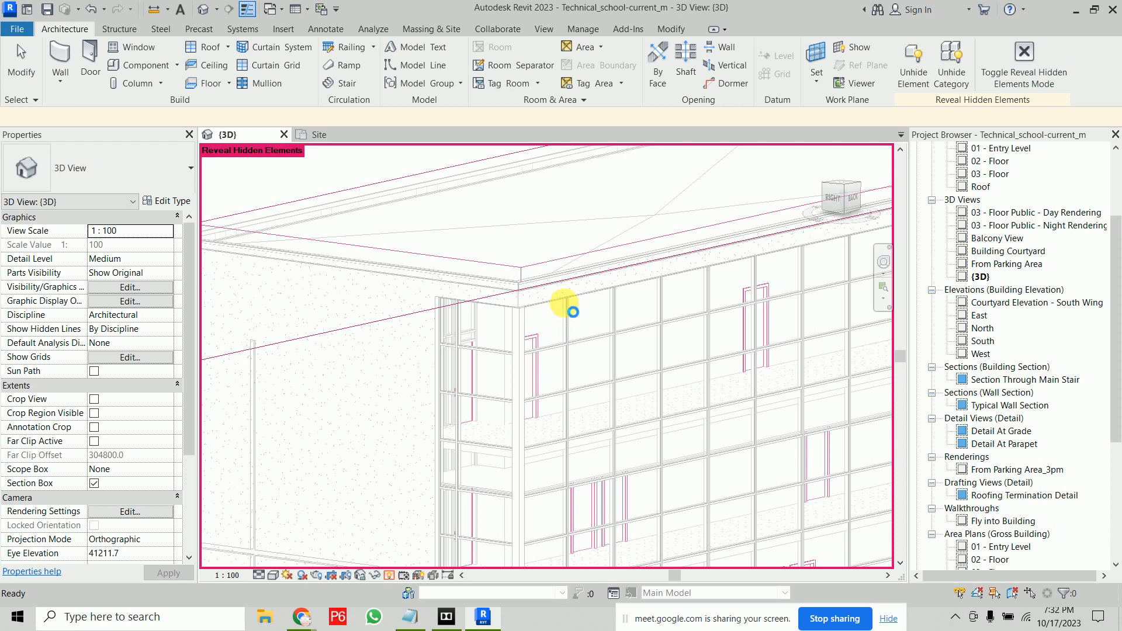
pyautogui.scroll(-3, 561, 333)
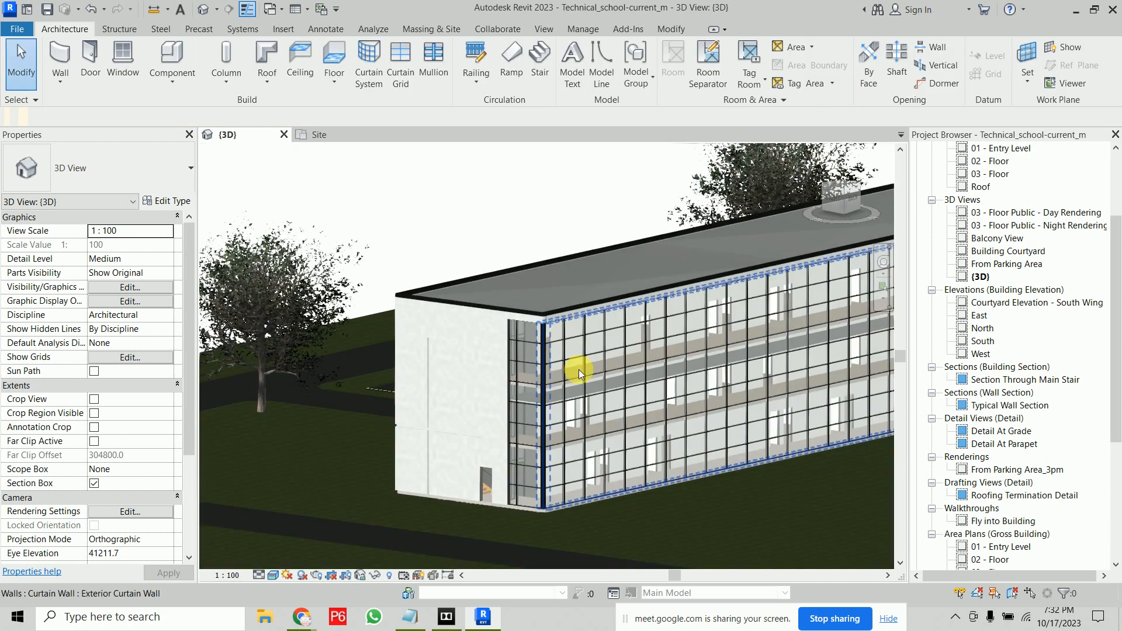
pyautogui.scroll(-5, 579, 369)
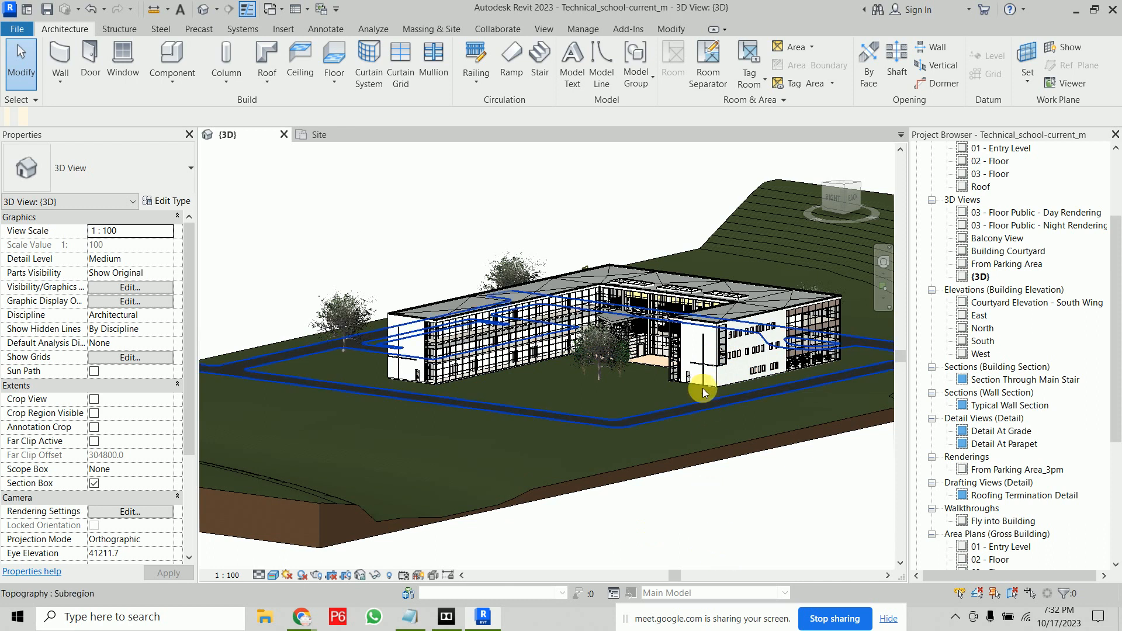
pyautogui.keyDown('shift'); pyautogui.moveTo(702, 388); pyautogui.dragTo(867, 472, button='middle'); pyautogui.keyUp('shift')
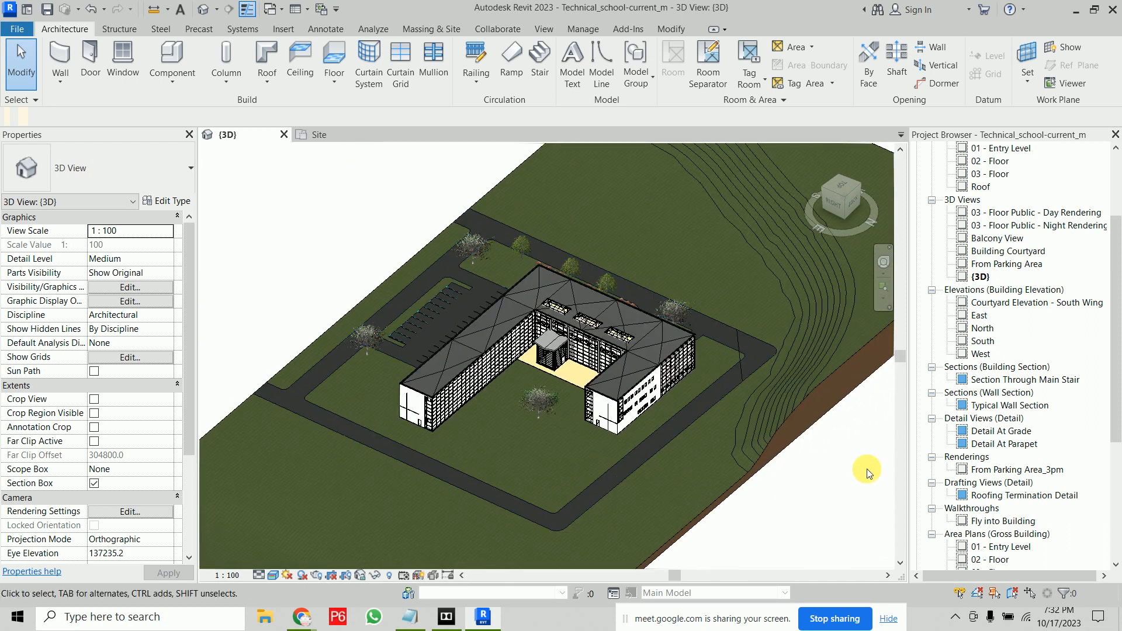
# Step: Duplicate the {3D} view with detailing
pyautogui.click(986, 278)
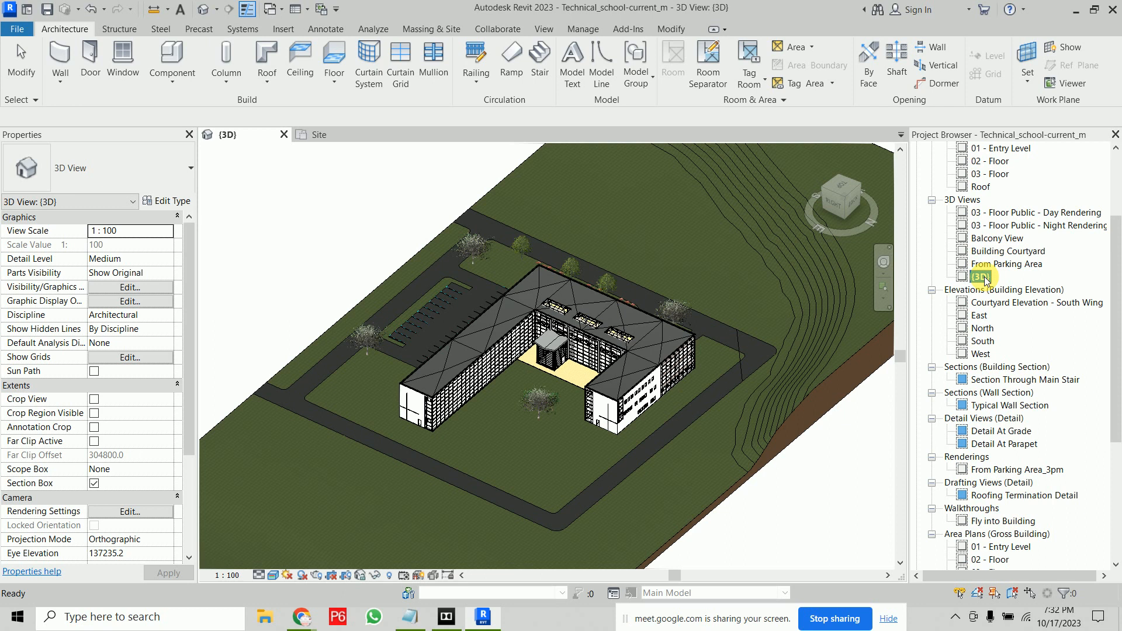
pyautogui.rightClick(986, 278)
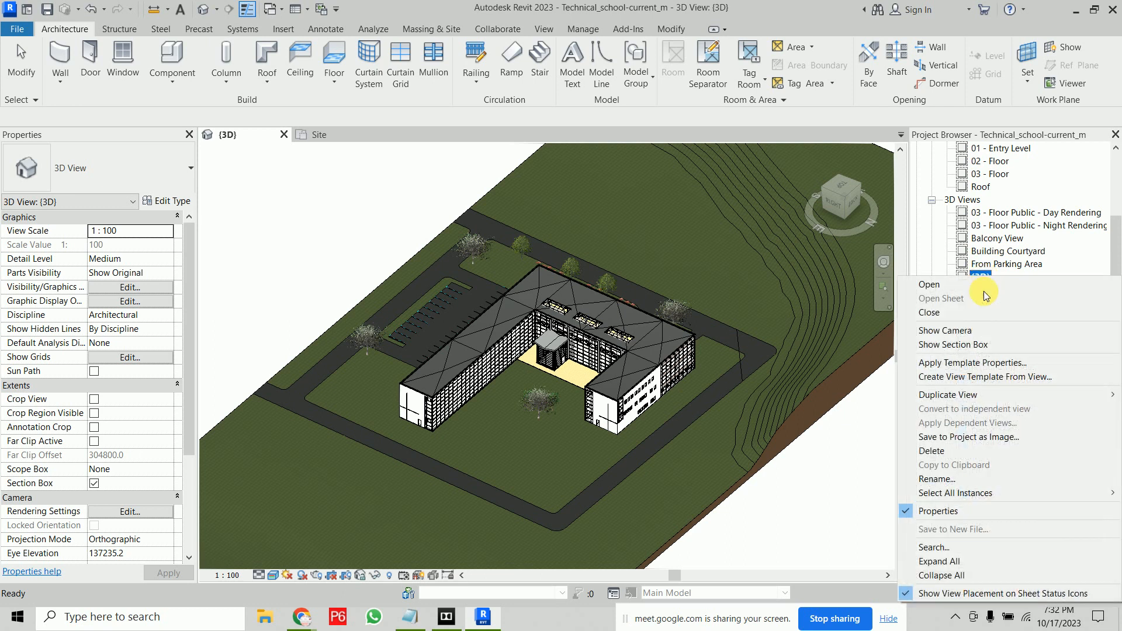
pyautogui.moveTo(967, 398)
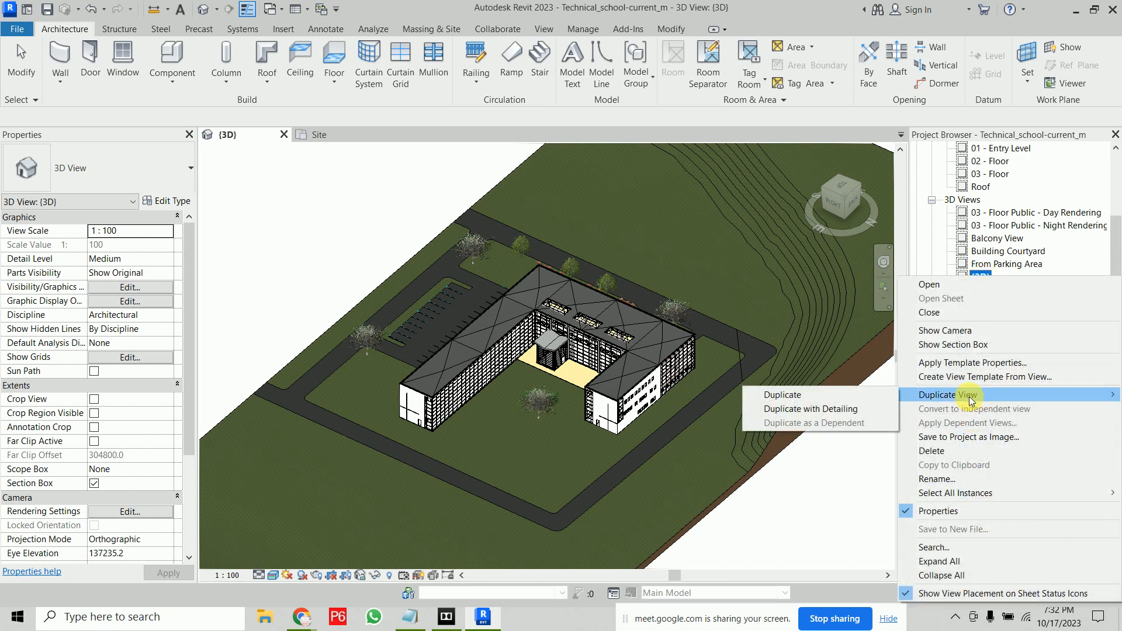
pyautogui.click(814, 409)
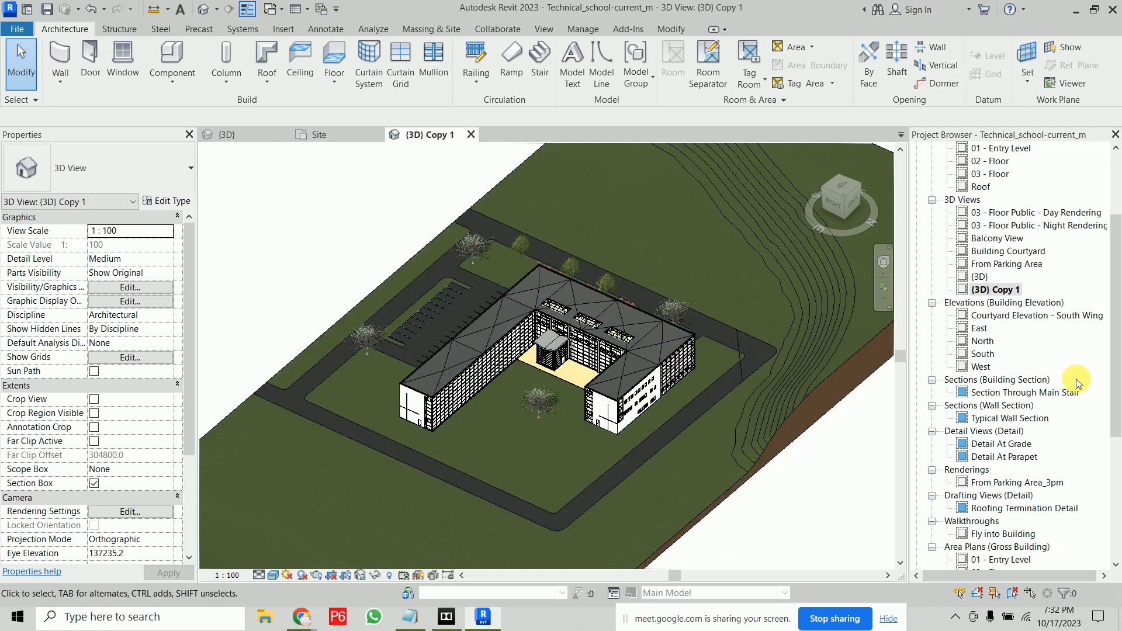
# Step: In the original {3D} view's Visibility/Graphic Overrides, turn off the Parking and Planting model categories
pyautogui.doubleClick(985, 279)
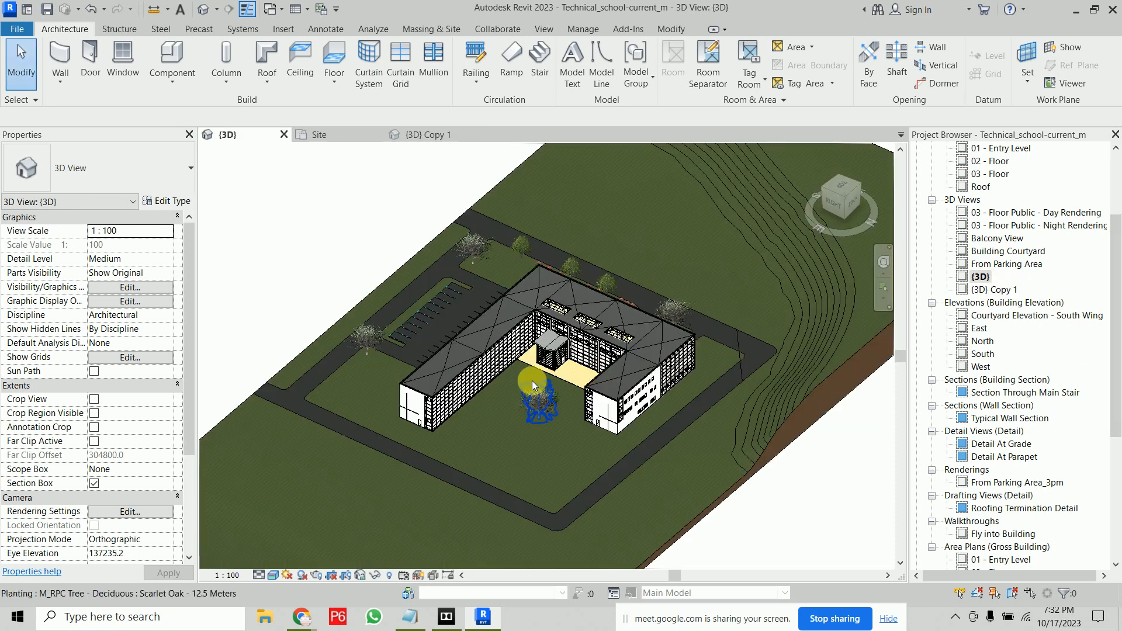
pyautogui.press('v')
pyautogui.press('v')
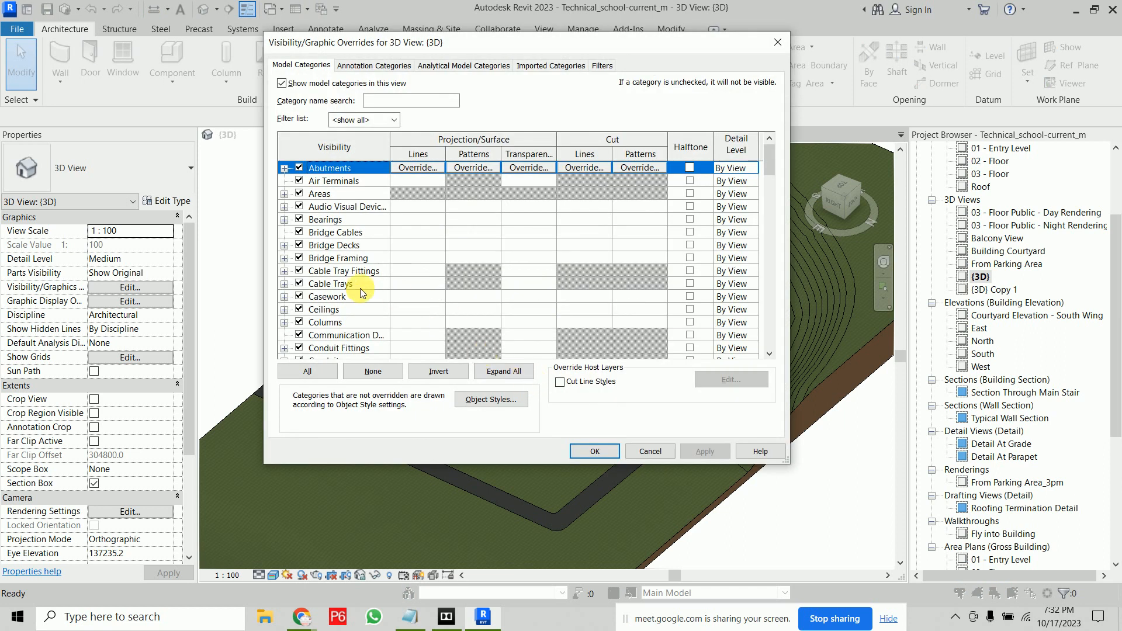
pyautogui.scroll(-3, 351, 286)
pyautogui.scroll(-8, 350, 287)
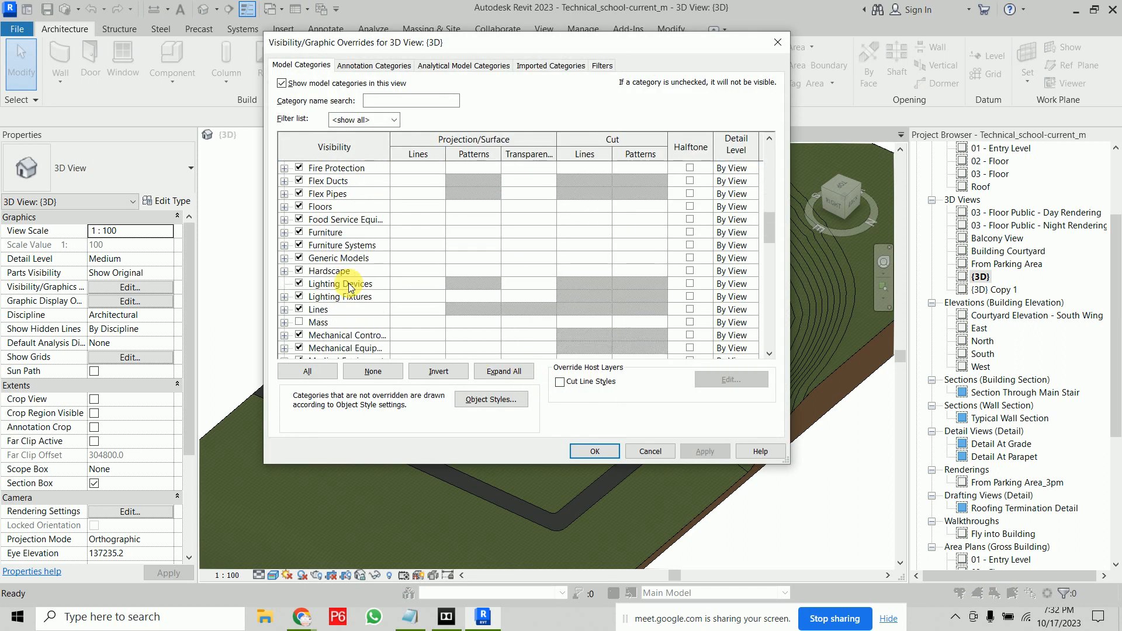
pyautogui.scroll(-5, 350, 287)
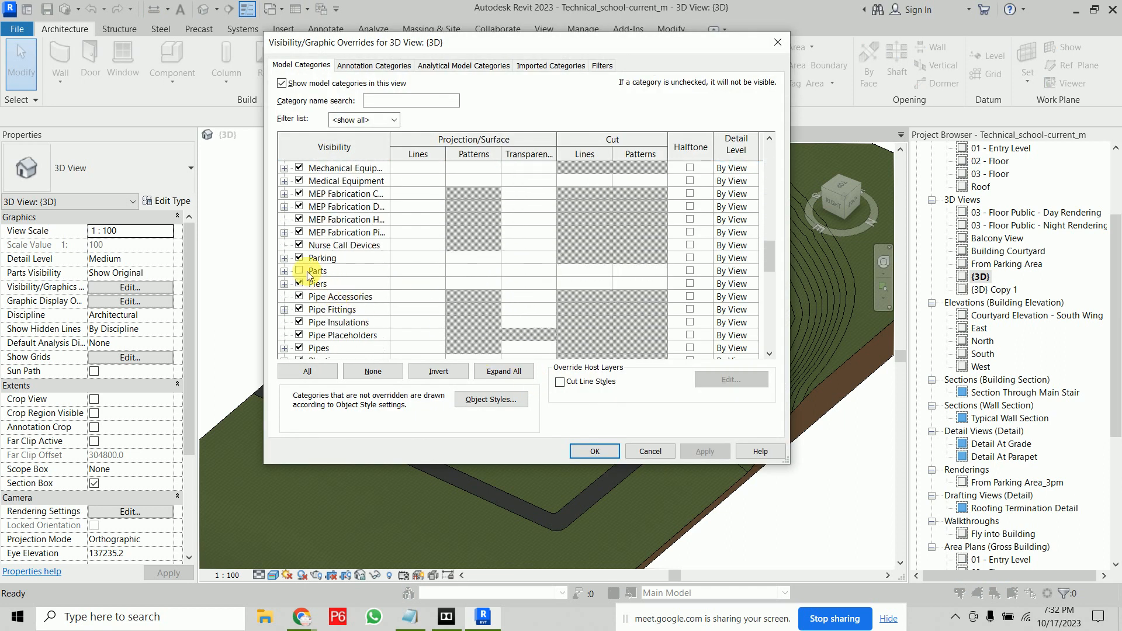
pyautogui.click(300, 258)
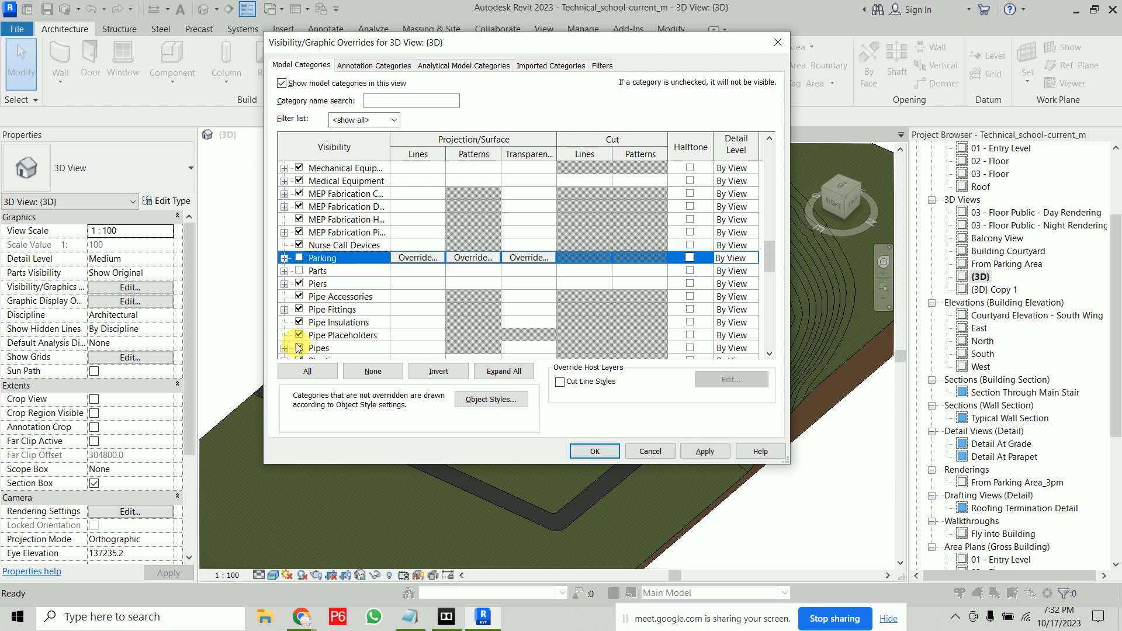
pyautogui.scroll(-2, 304, 335)
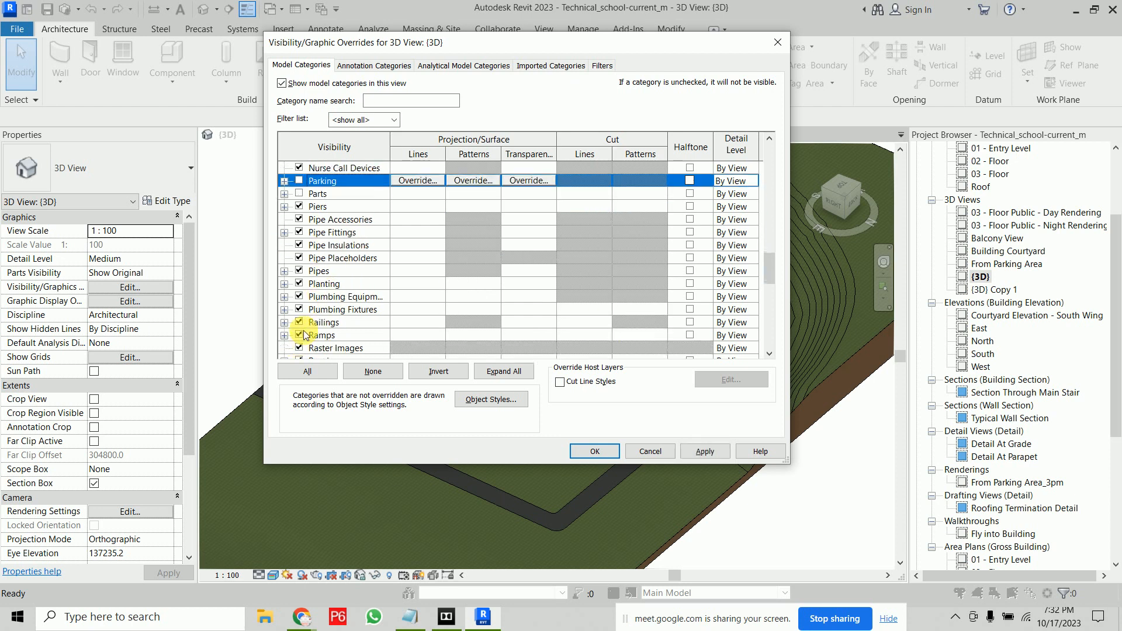
pyautogui.click(299, 283)
# Step: Turn off the Site and Topography model categories as well and apply the overrides to the {3D} view
pyautogui.scroll(-5, 334, 323)
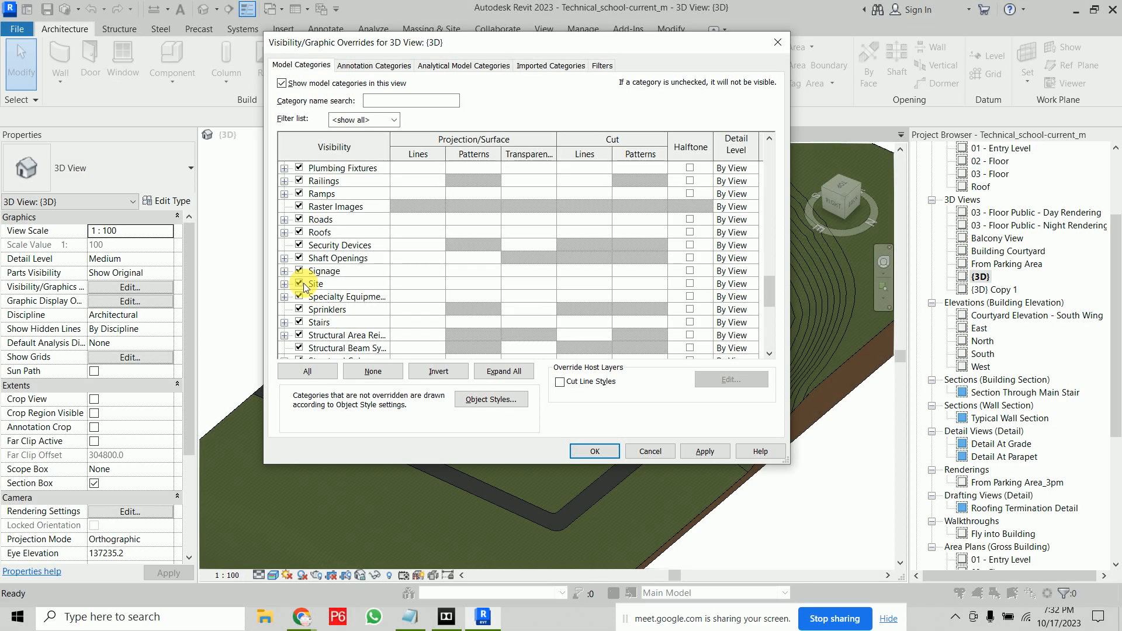
pyautogui.click(299, 283)
pyautogui.scroll(-7, 303, 286)
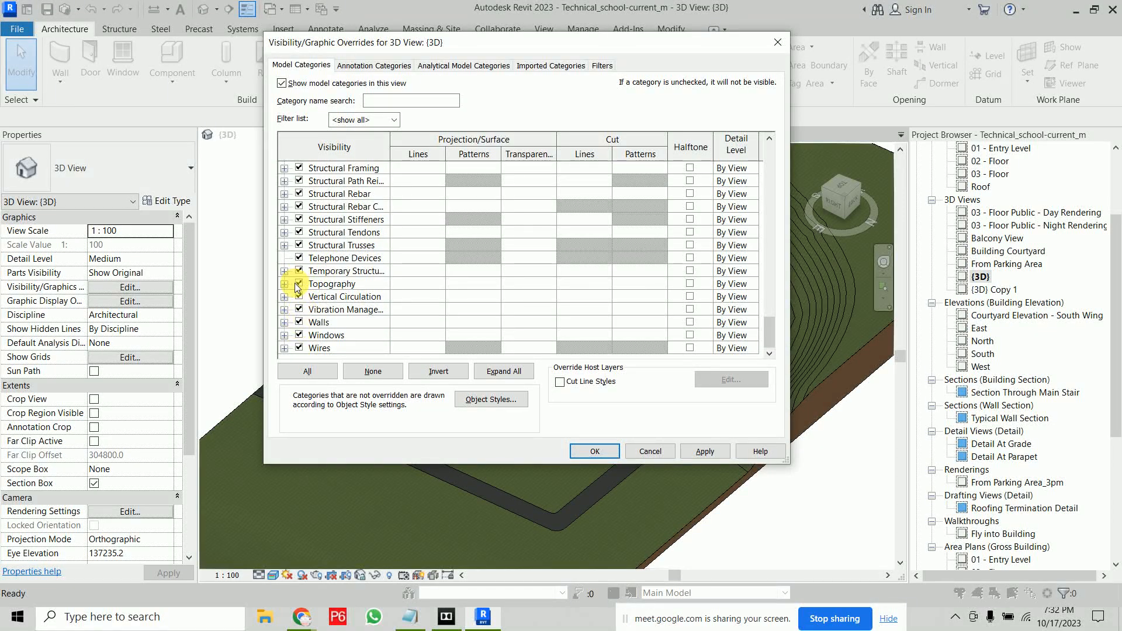
pyautogui.click(299, 284)
pyautogui.scroll(3, 386, 270)
pyautogui.scroll(7, 390, 270)
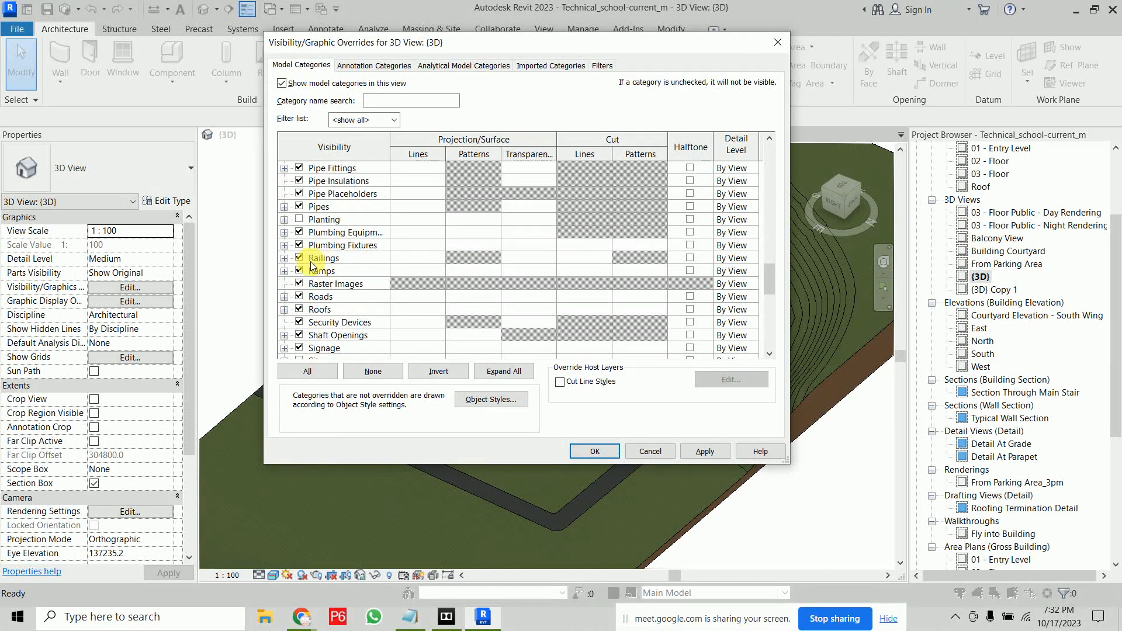
pyautogui.scroll(2, 343, 221)
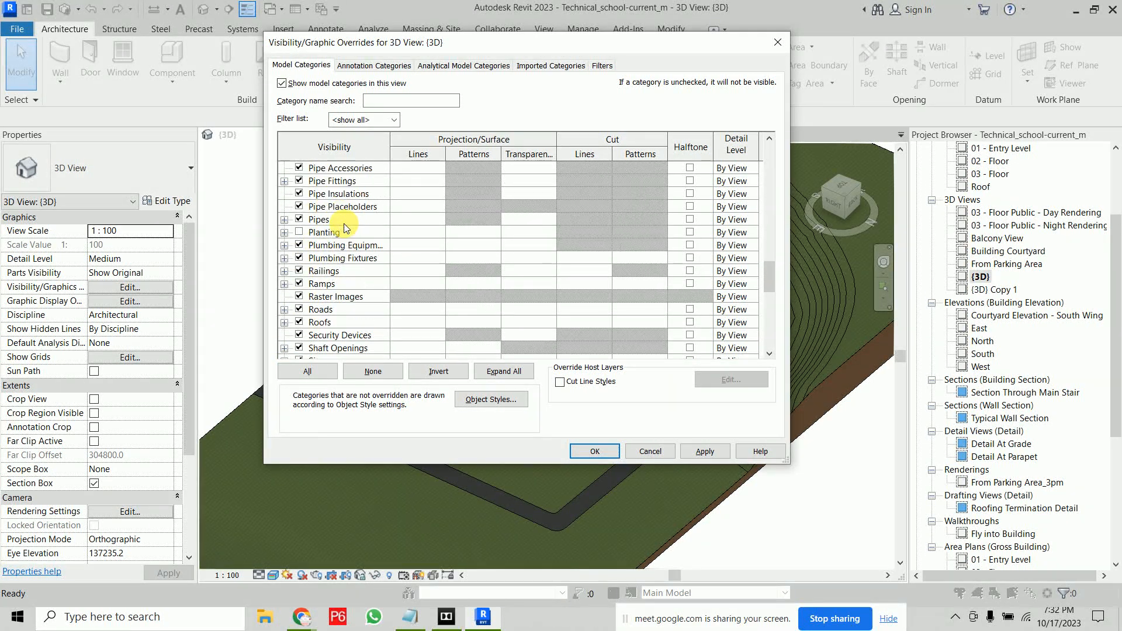
pyautogui.click(595, 452)
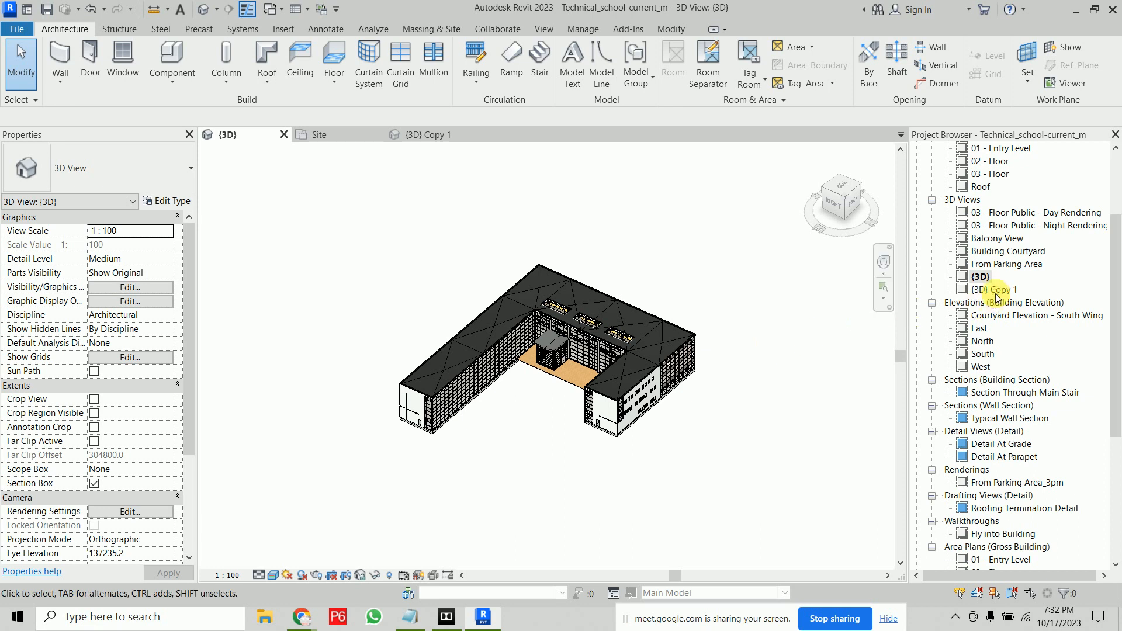
# Step: Compare the {3D} Copy 1 view with the original, and create a view template named "3d model" from the original {3D} view
pyautogui.doubleClick(996, 291)
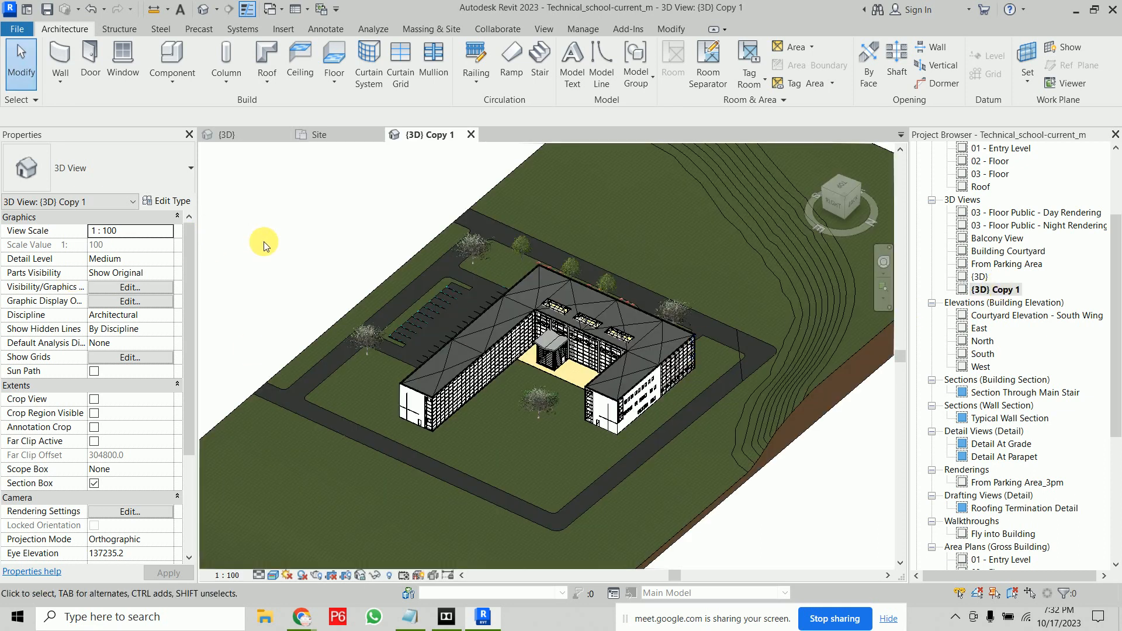
pyautogui.doubleClick(980, 277)
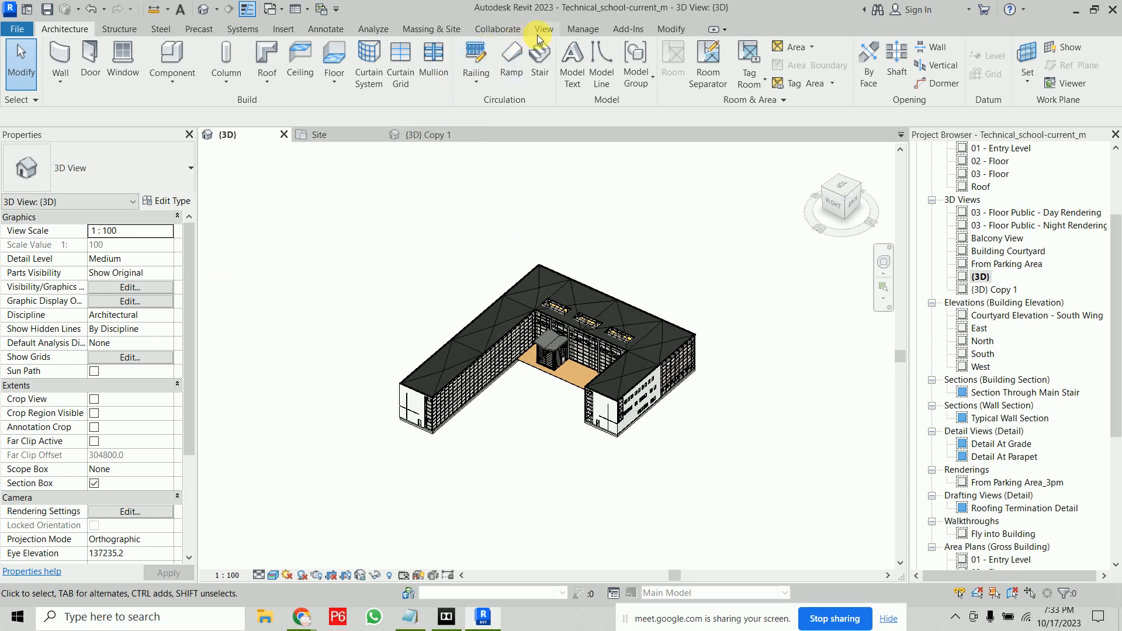
pyautogui.click(555, 31)
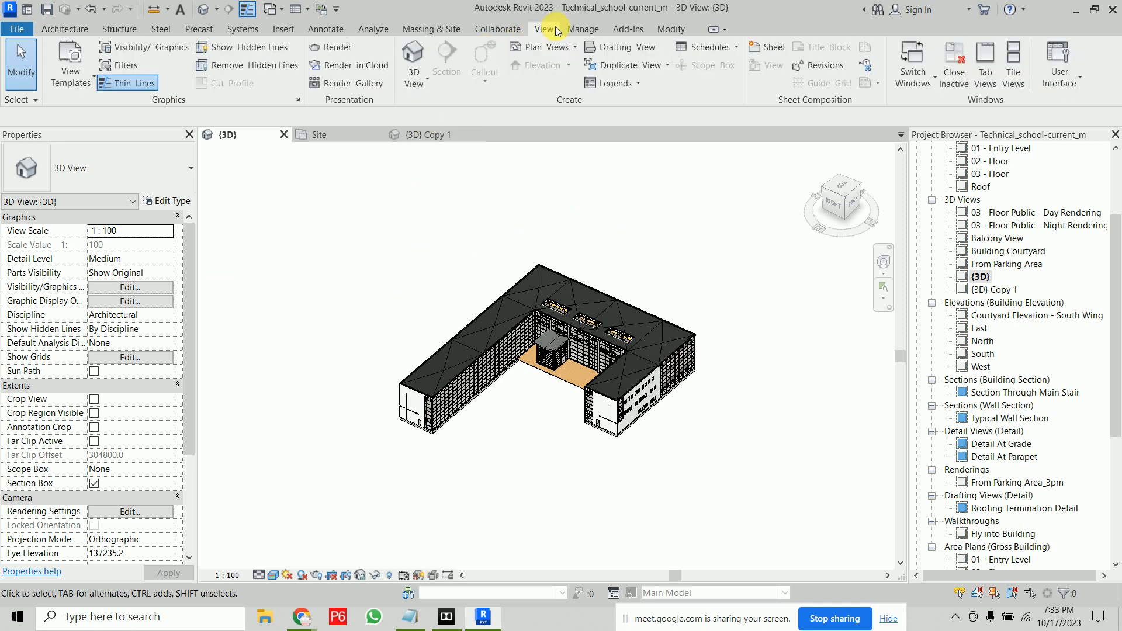
pyautogui.click(71, 89)
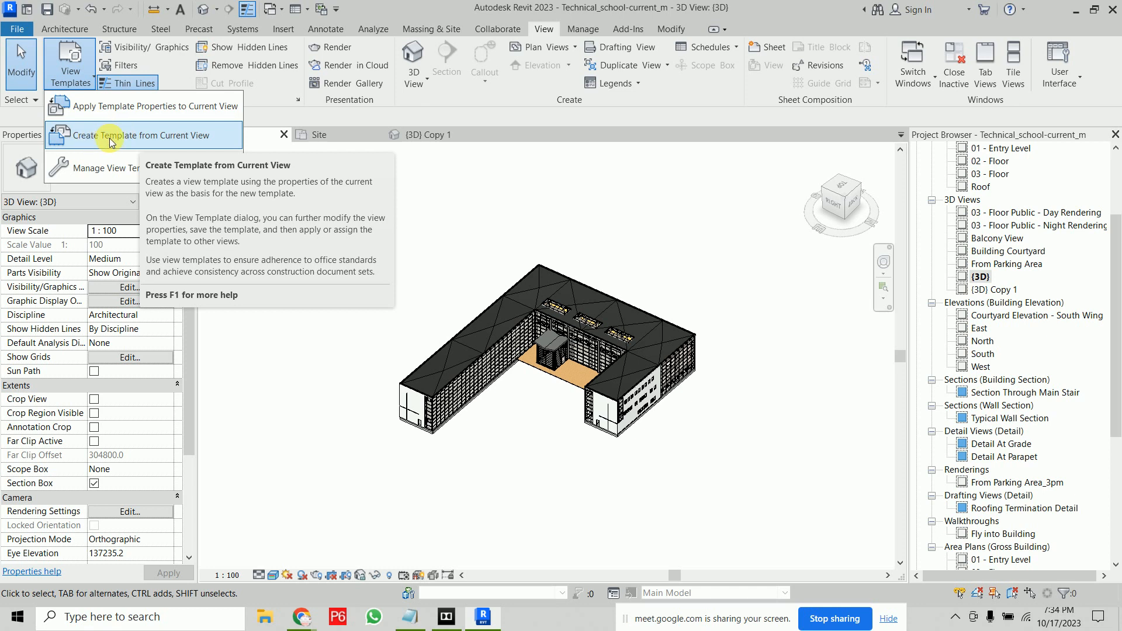
pyautogui.click(110, 138)
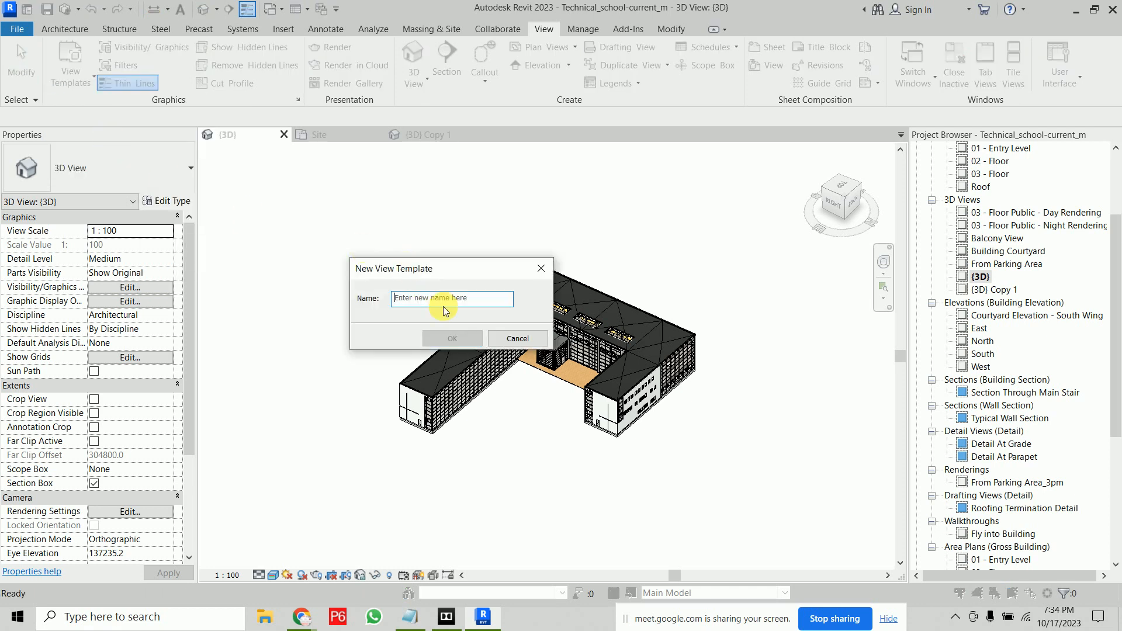
pyautogui.write('3d')
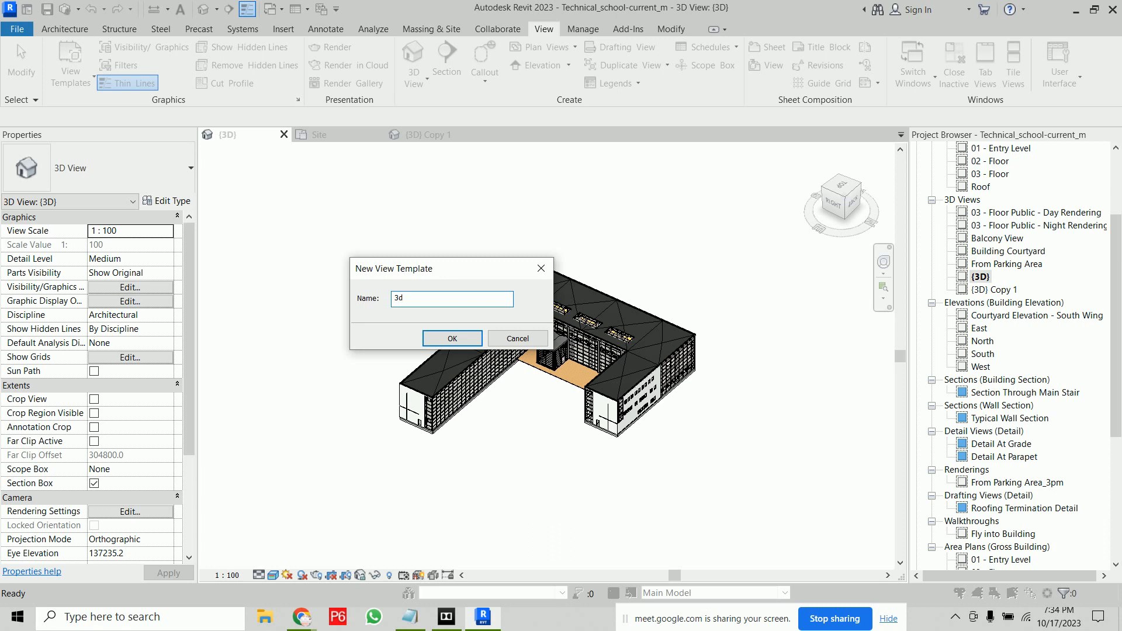
pyautogui.write(' model')
pyautogui.click(450, 342)
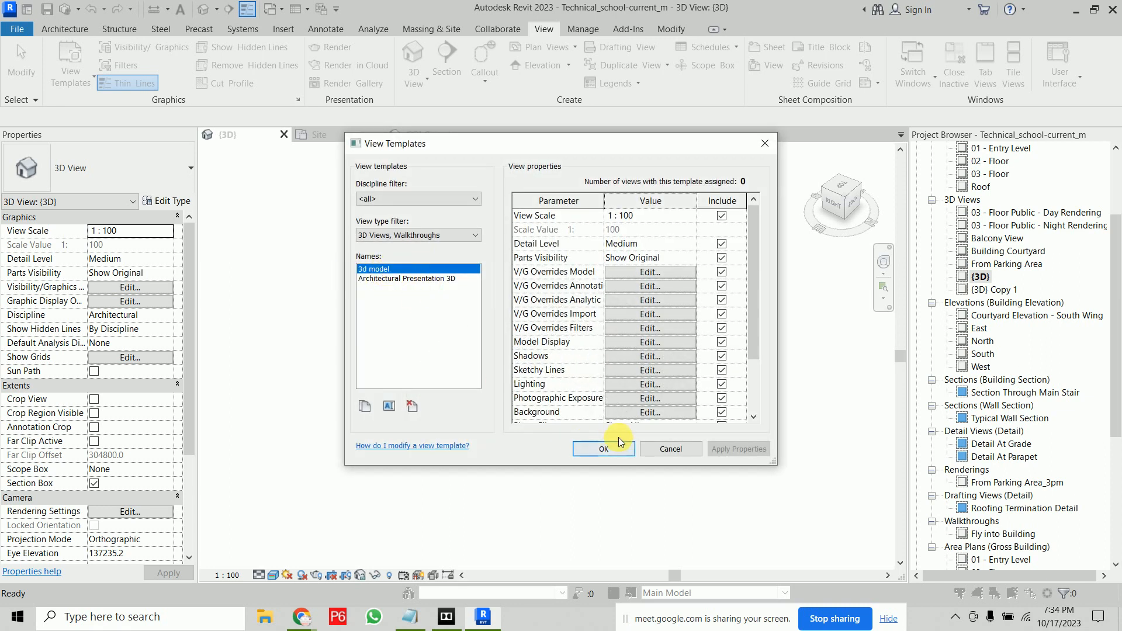
pyautogui.click(604, 449)
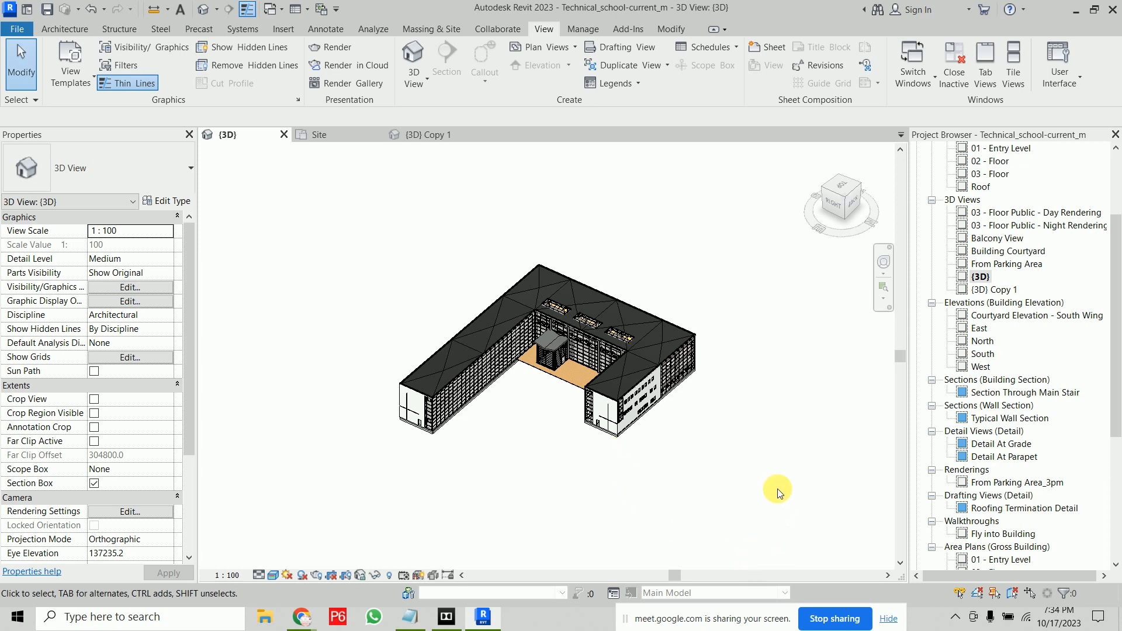
# Step: Apply the "3d model" view template's properties to the {3D} Copy 1 view and check the copy's View Template property
pyautogui.doubleClick(1009, 291)
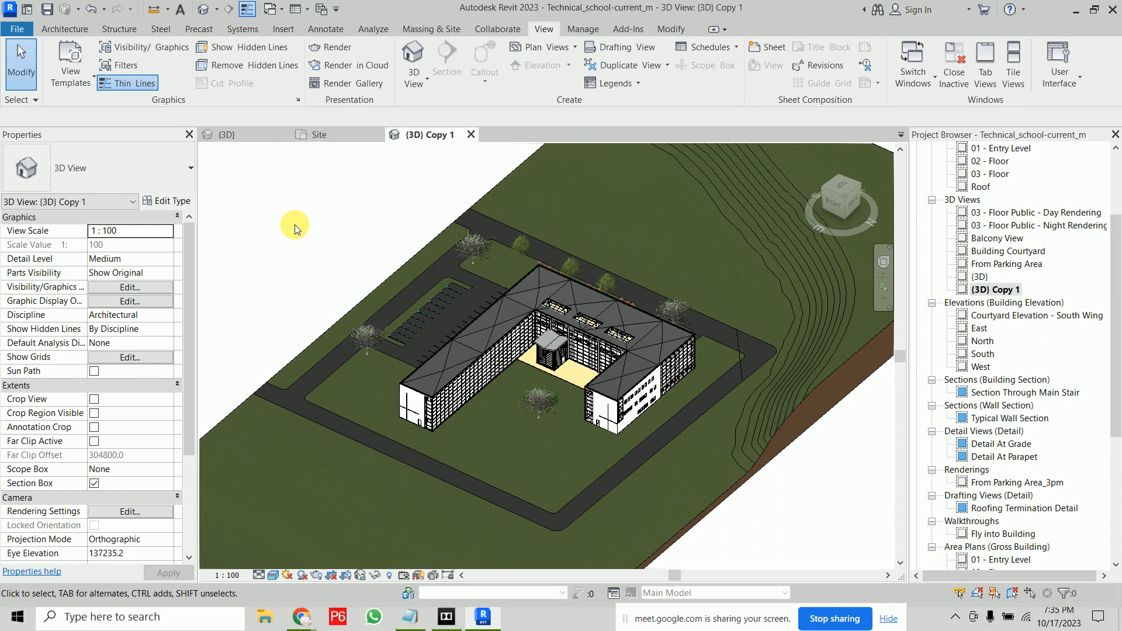
pyautogui.click(82, 81)
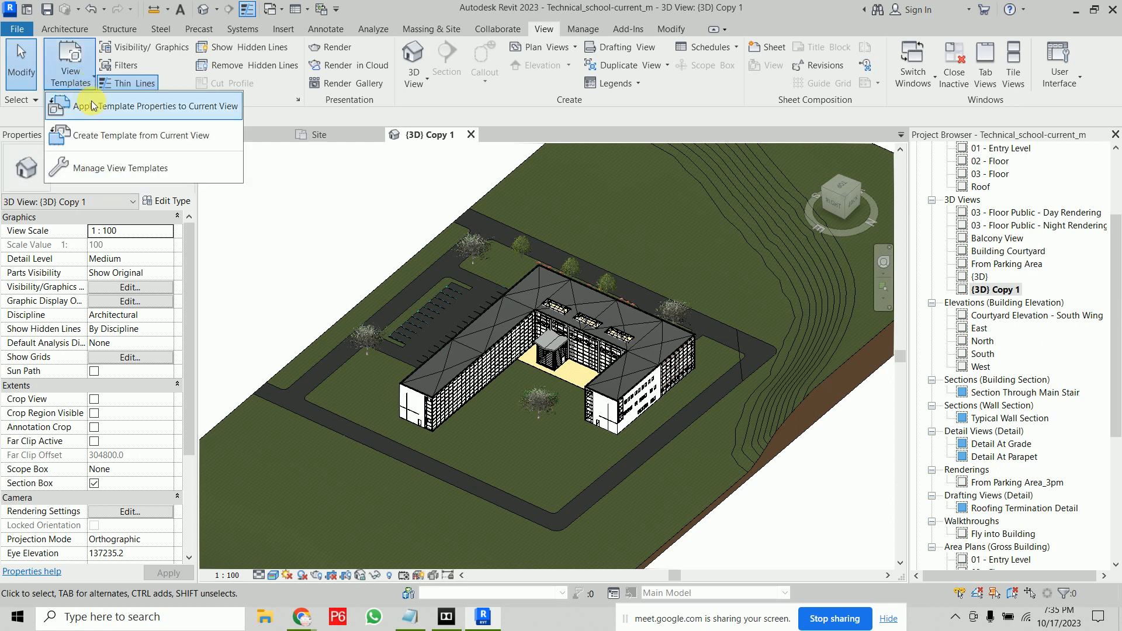
pyautogui.click(100, 111)
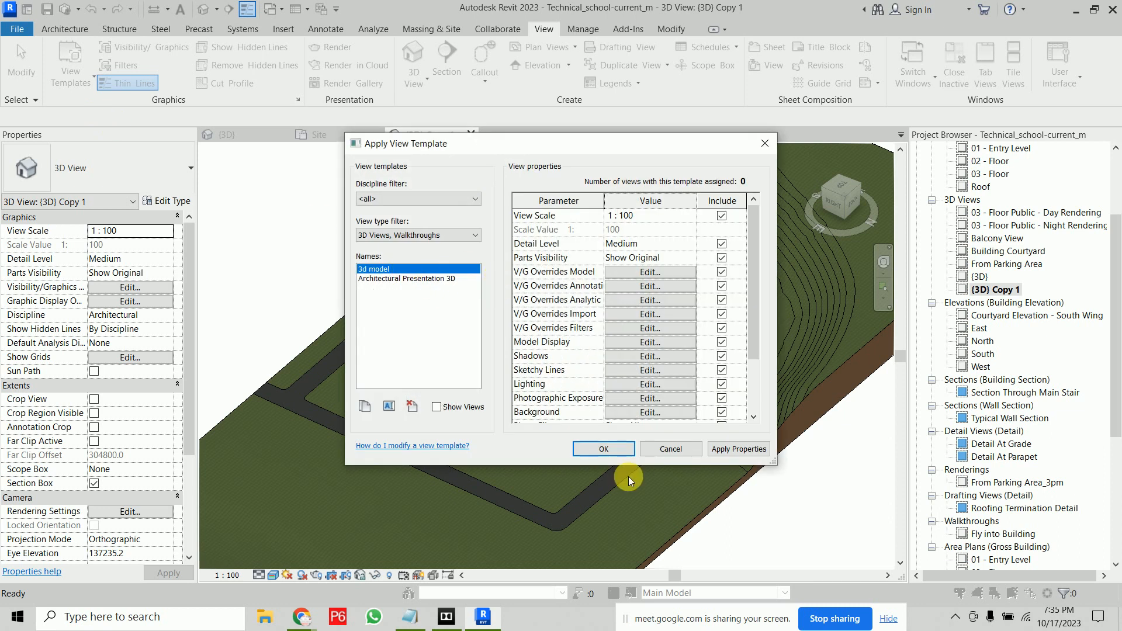
pyautogui.click(613, 448)
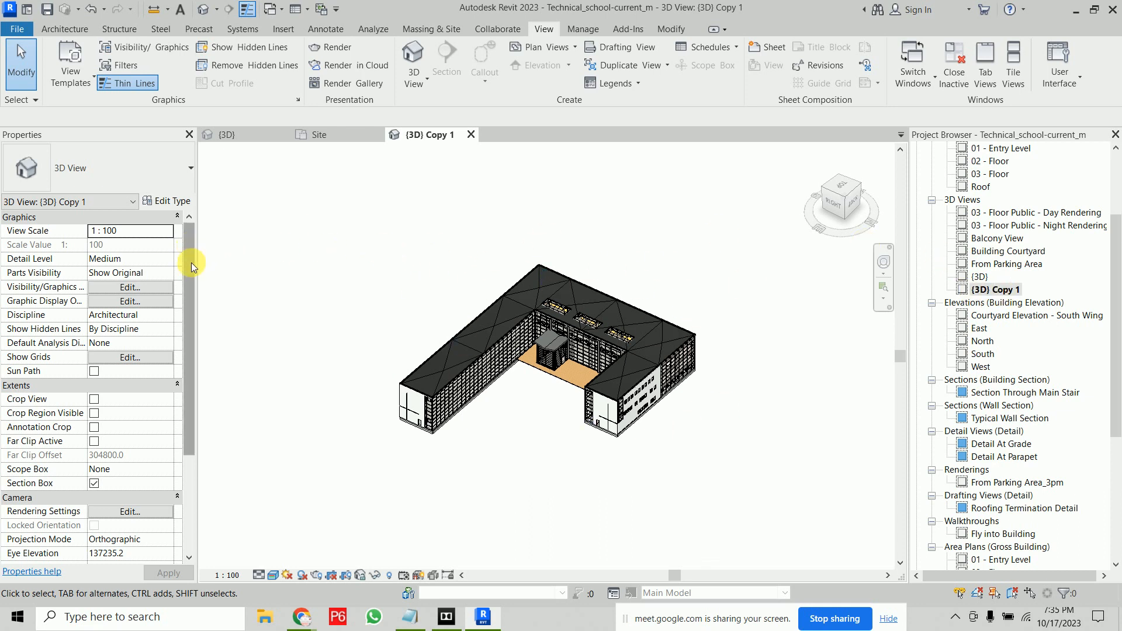
pyautogui.moveTo(191, 262); pyautogui.dragTo(192, 359)
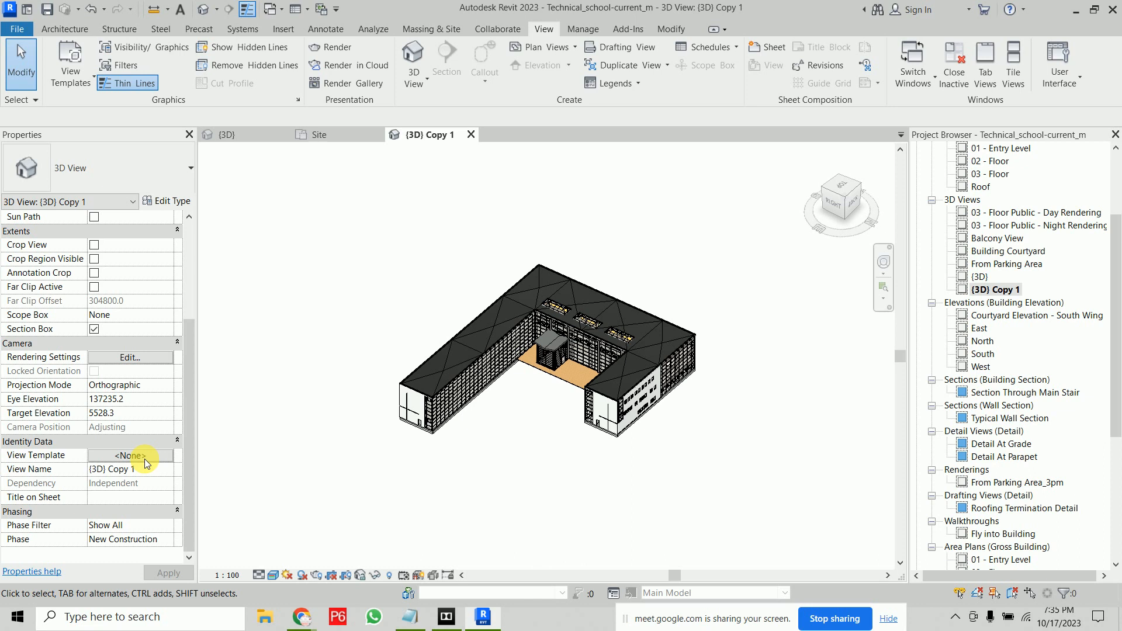
# Step: Open the {3D} view and examine the "3d model" template's properties in the Assign View Template dialog without assigning it
pyautogui.click(972, 277)
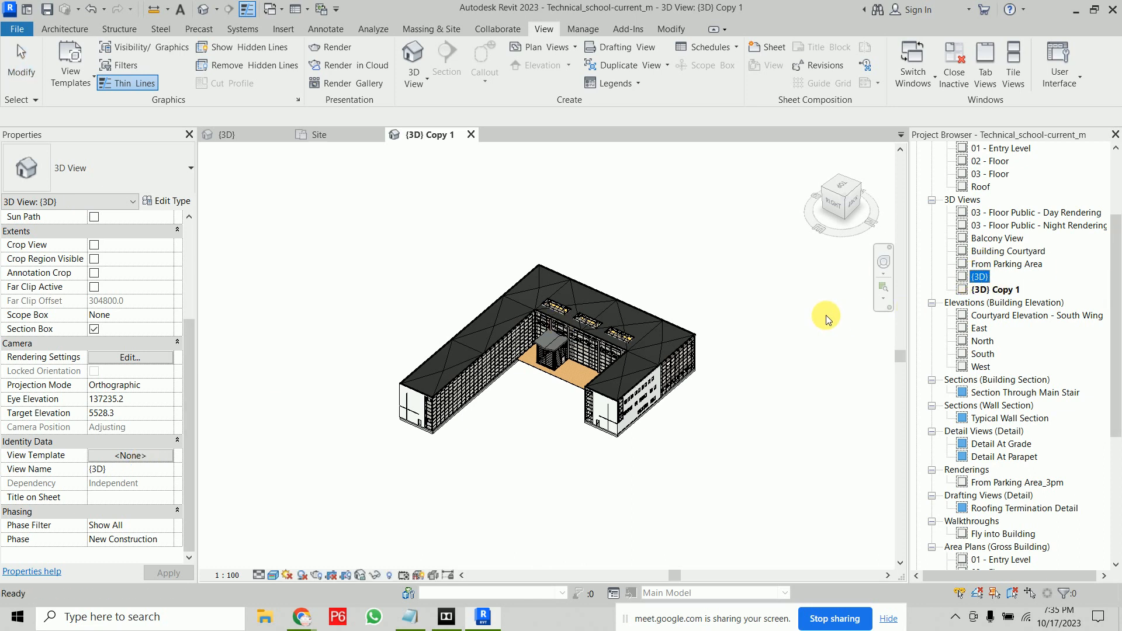
pyautogui.click(994, 290)
pyautogui.doubleClick(978, 278)
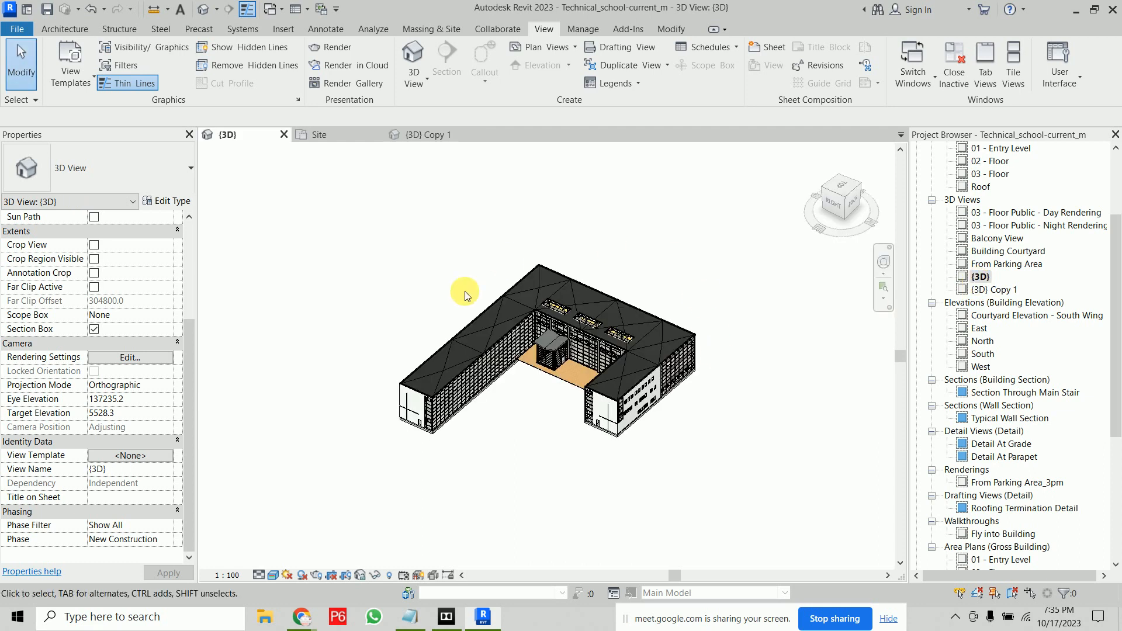
pyautogui.click(77, 81)
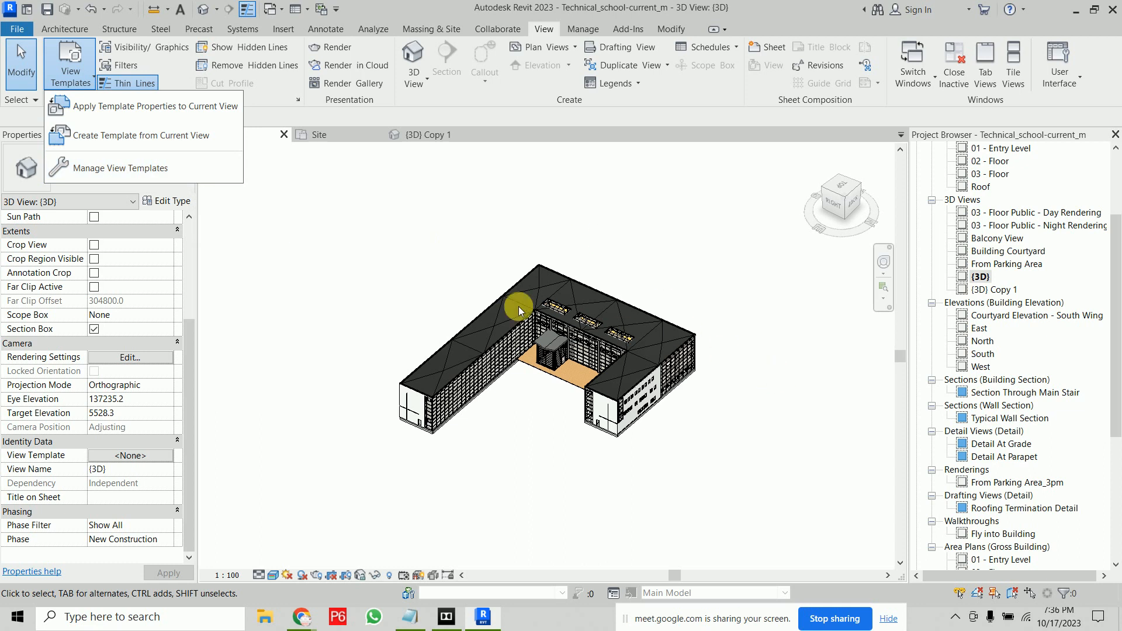
pyautogui.click(536, 272)
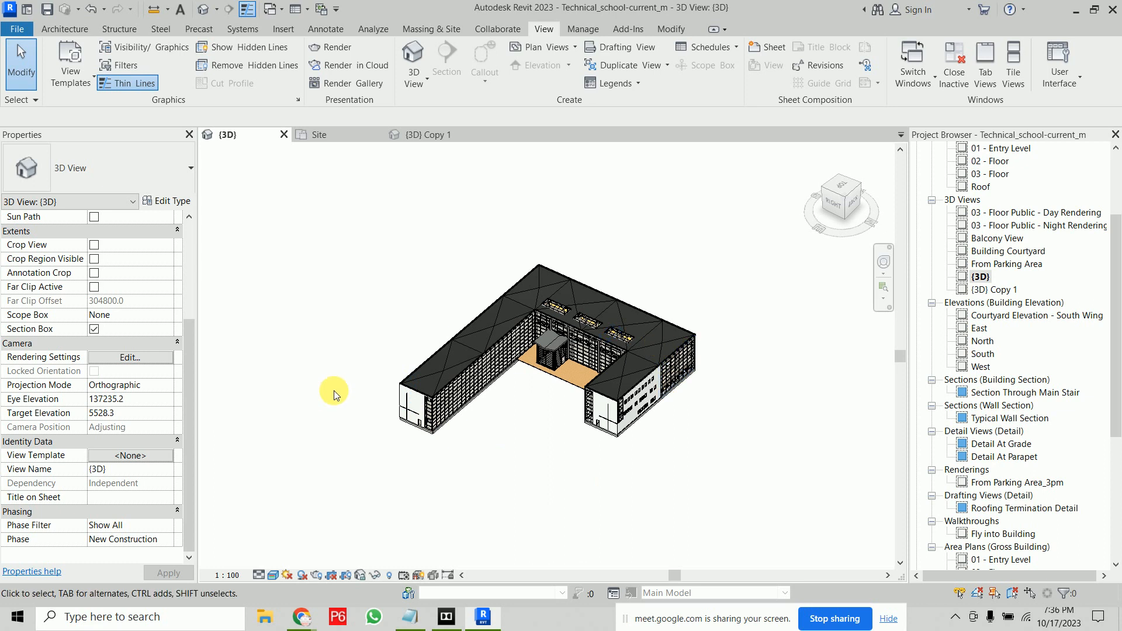
pyautogui.click(139, 456)
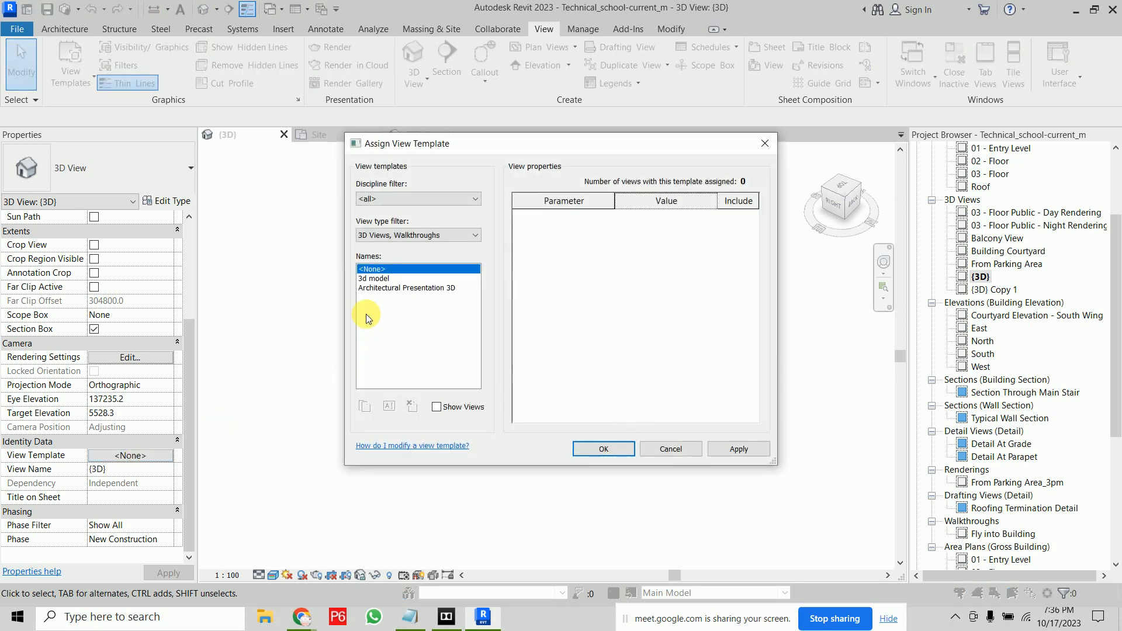
pyautogui.click(380, 279)
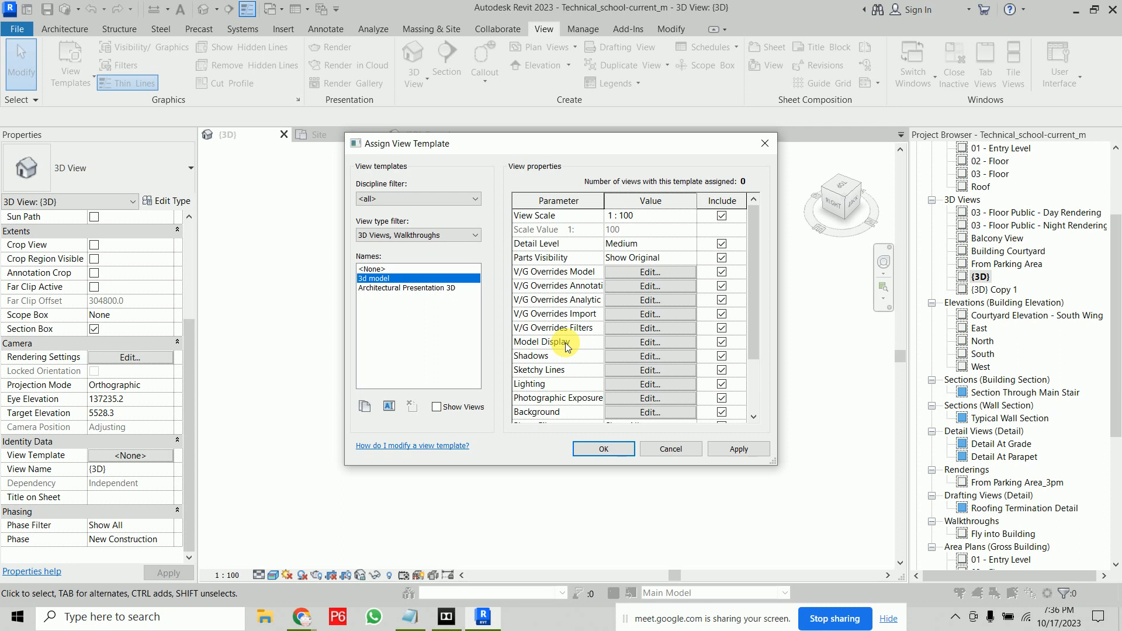
pyautogui.click(672, 450)
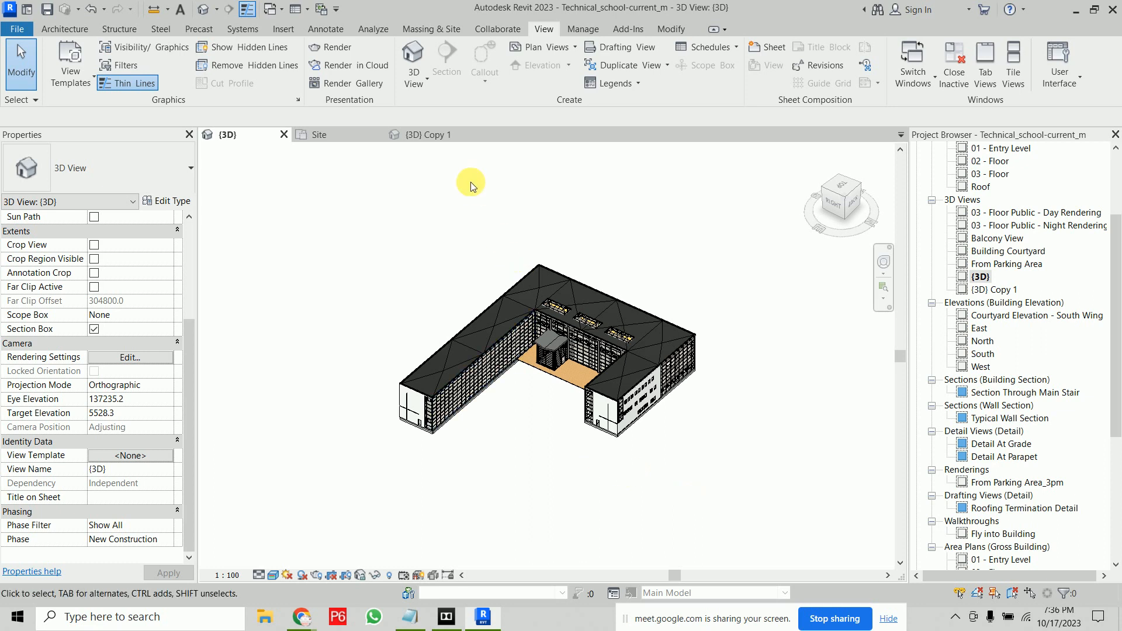
# Step: Open the 01 - Entry Level floor plan and duplicate that view without detailing
pyautogui.scroll(3, 1116, 203)
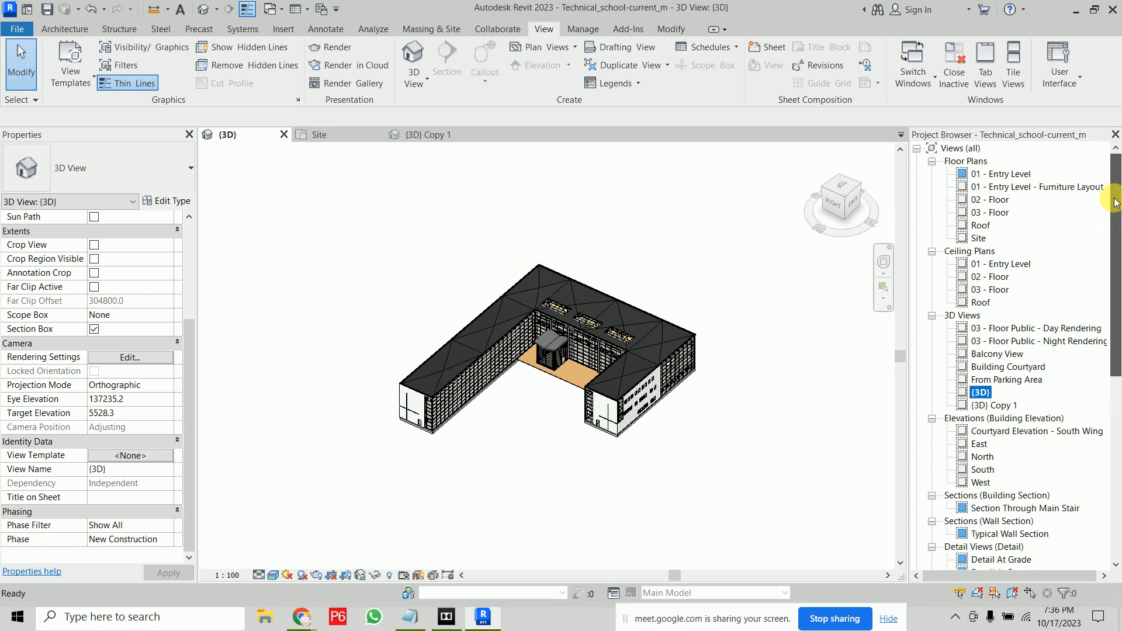
pyautogui.click(1005, 175)
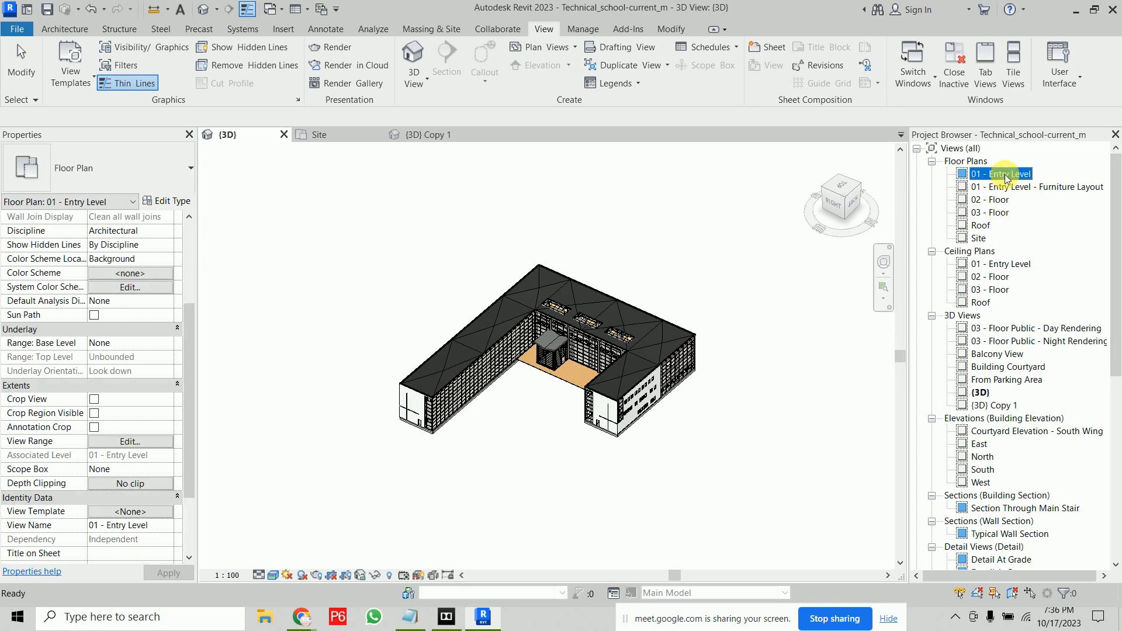
pyautogui.doubleClick(1005, 175)
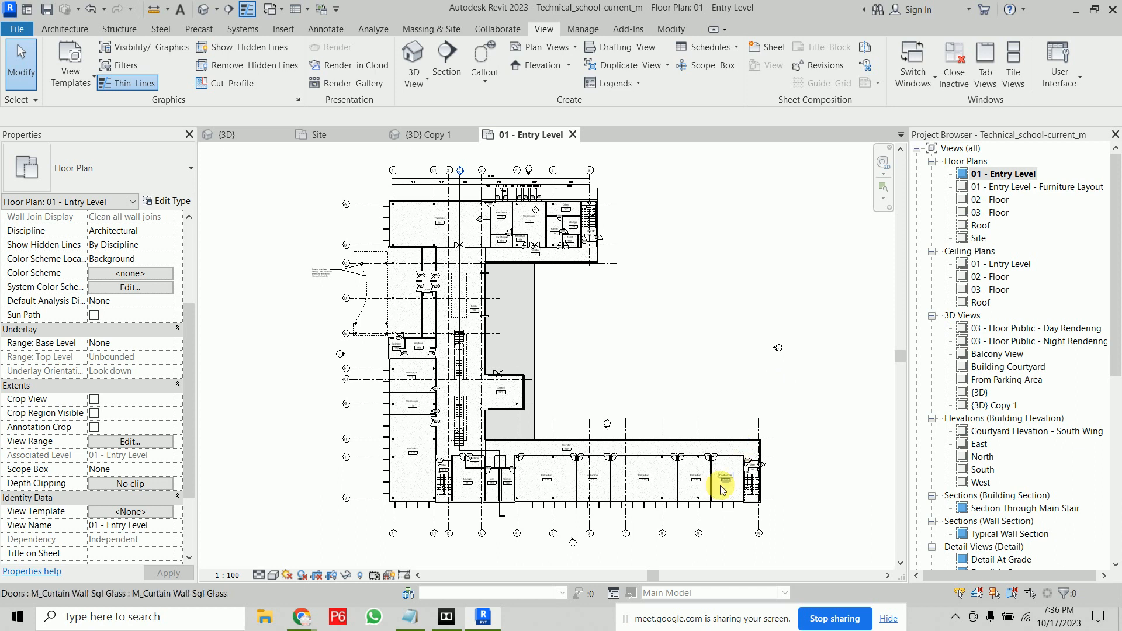
pyautogui.scroll(5, 717, 488)
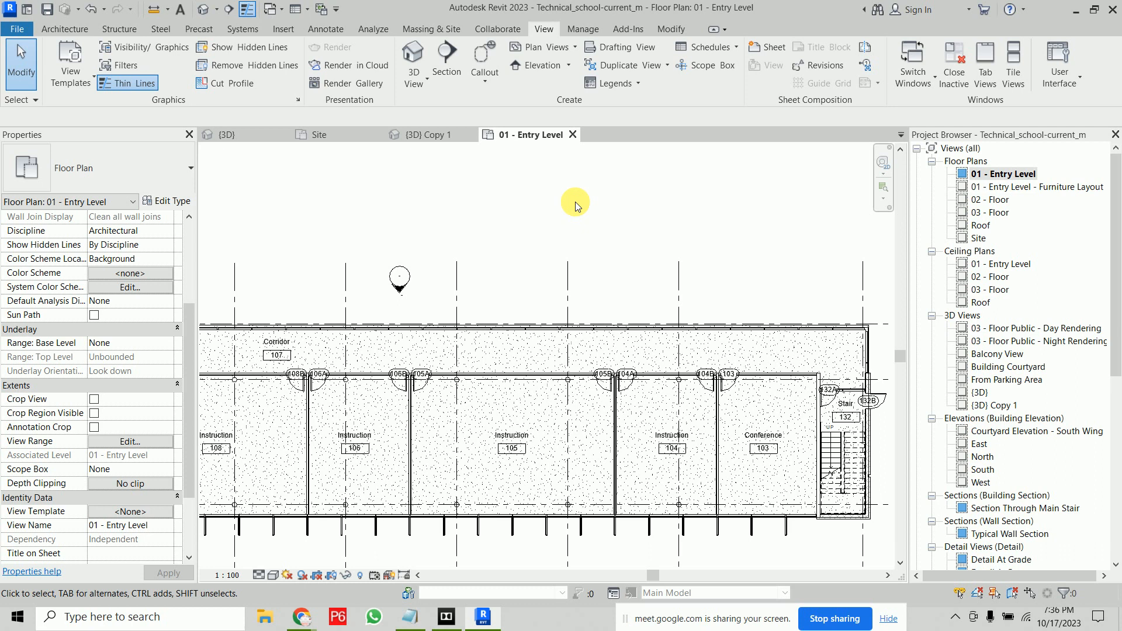
pyautogui.rightClick(1013, 176)
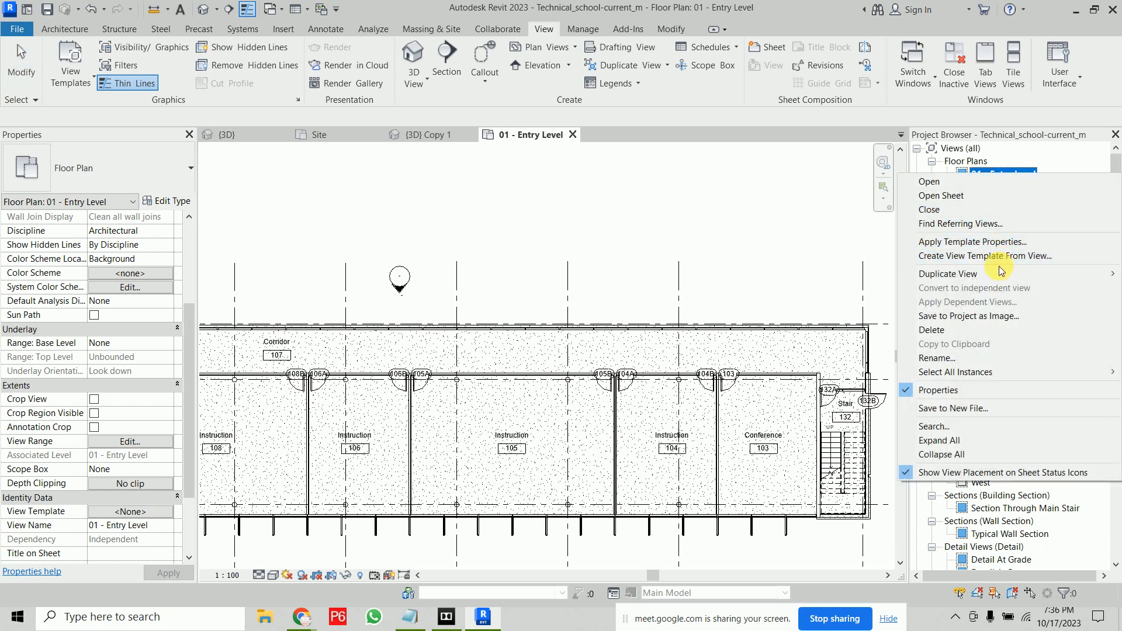
pyautogui.moveTo(999, 277)
pyautogui.click(816, 273)
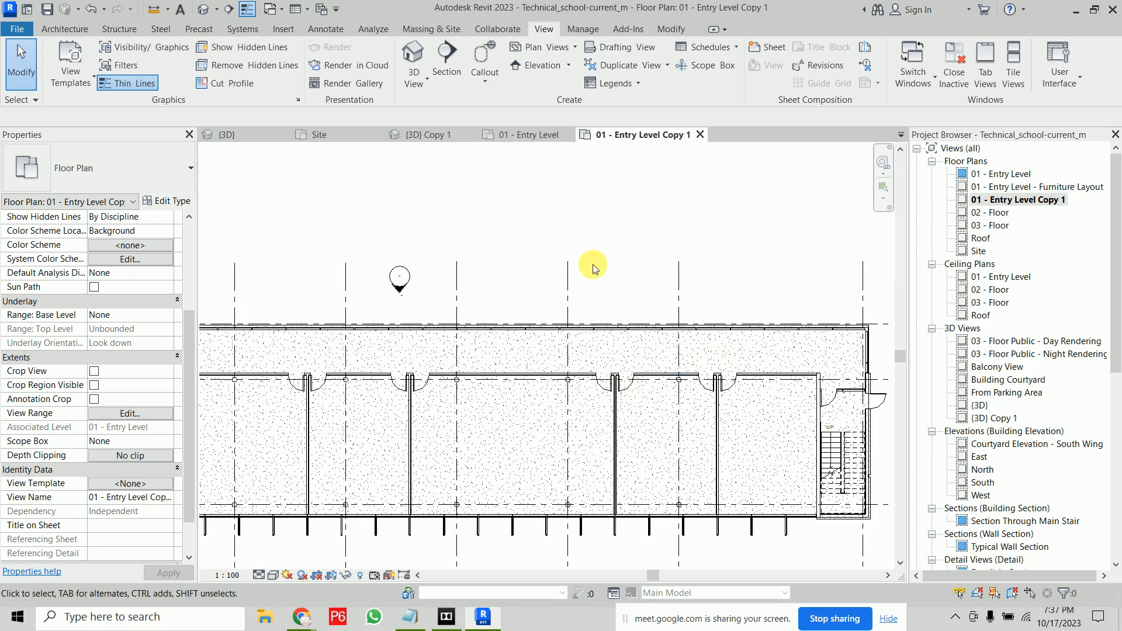
# Step: Turn off the Doors model category in the Visibility/Graphic Overrides of the 01 - Entry Level Copy 1 plan
pyautogui.press('v')
pyautogui.press('v')
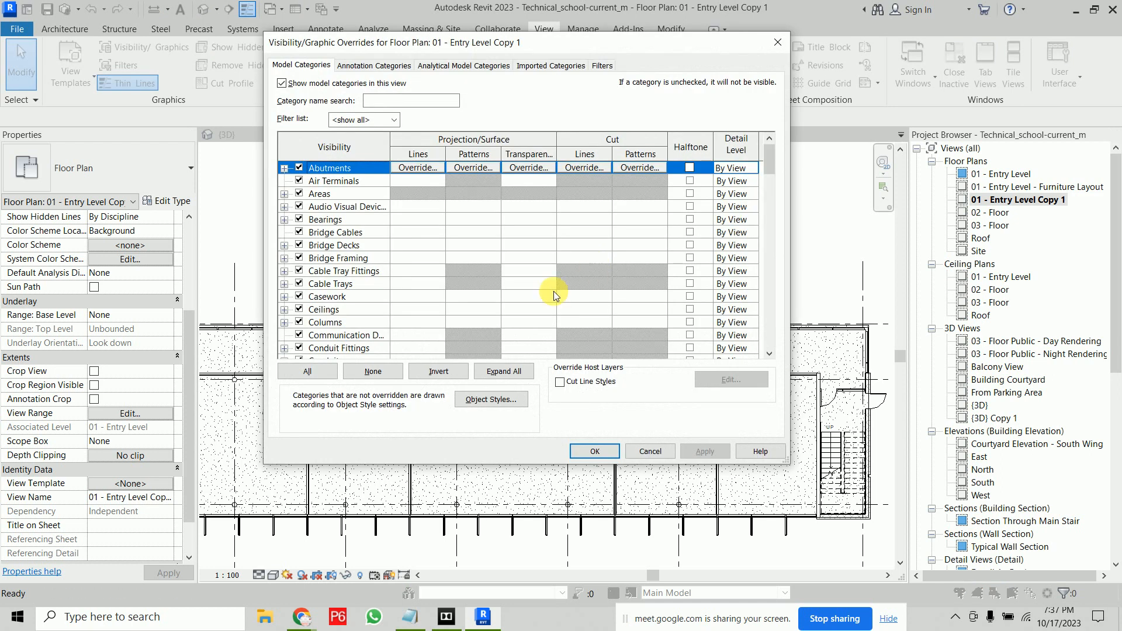
pyautogui.scroll(-5, 324, 303)
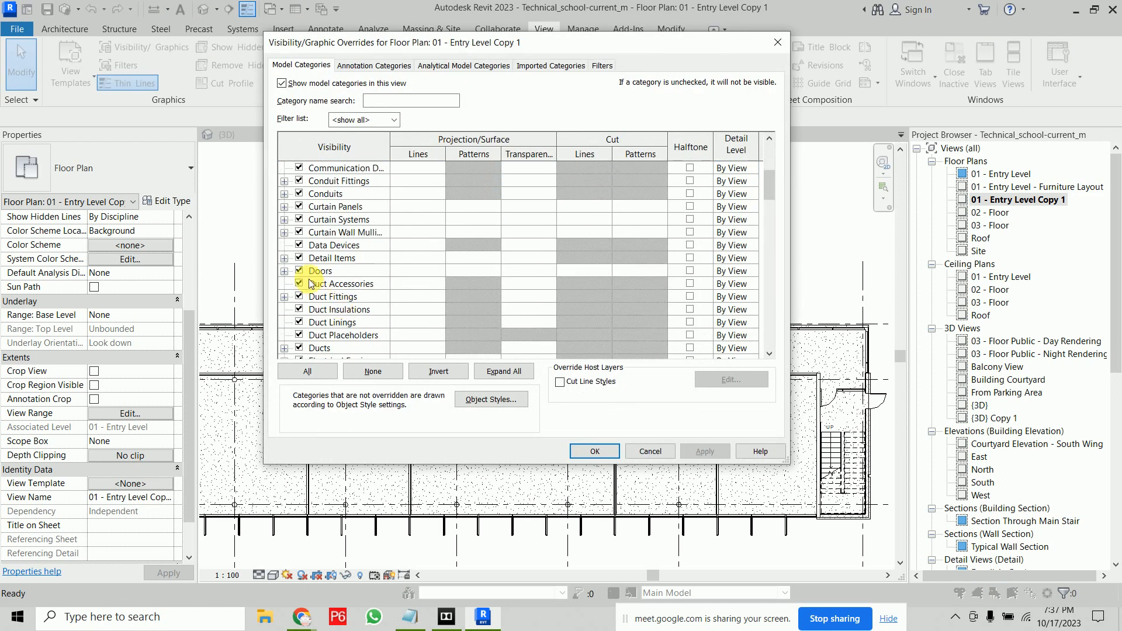
pyautogui.click(299, 271)
pyautogui.click(595, 451)
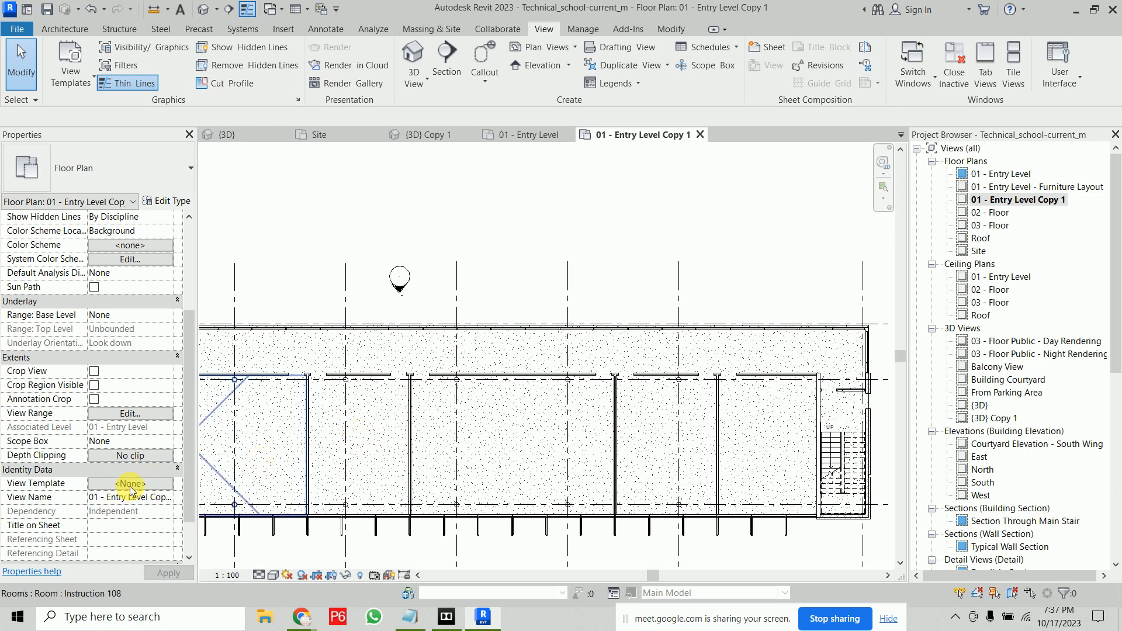
# Step: Create a view template named "wd" from the 01 - Entry Level Copy 1 plan
pyautogui.click(67, 86)
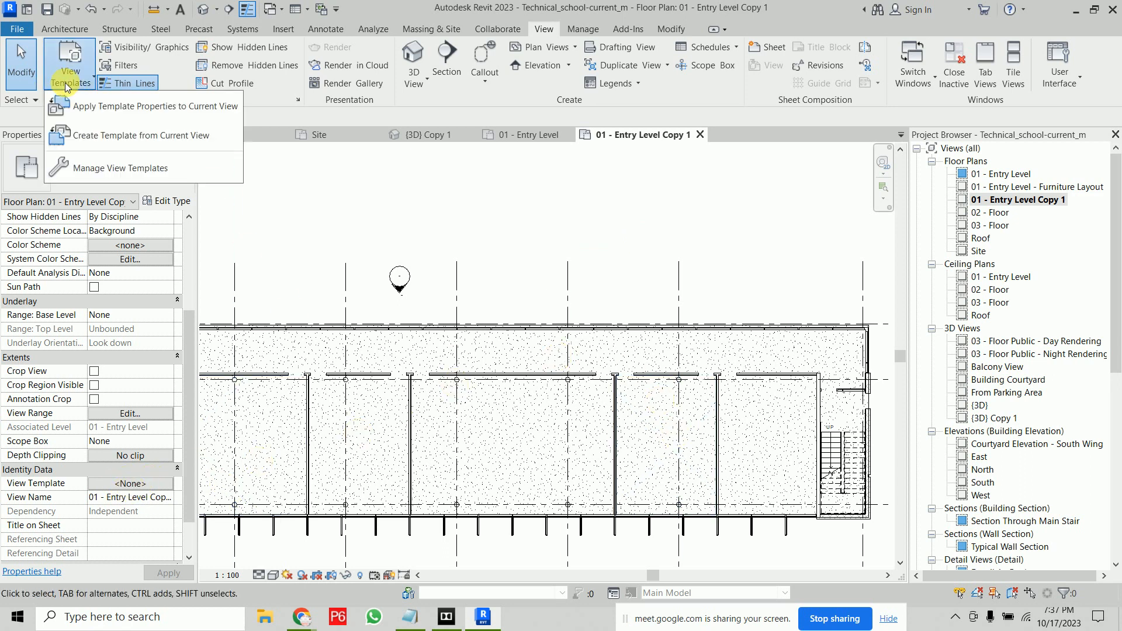
pyautogui.click(114, 135)
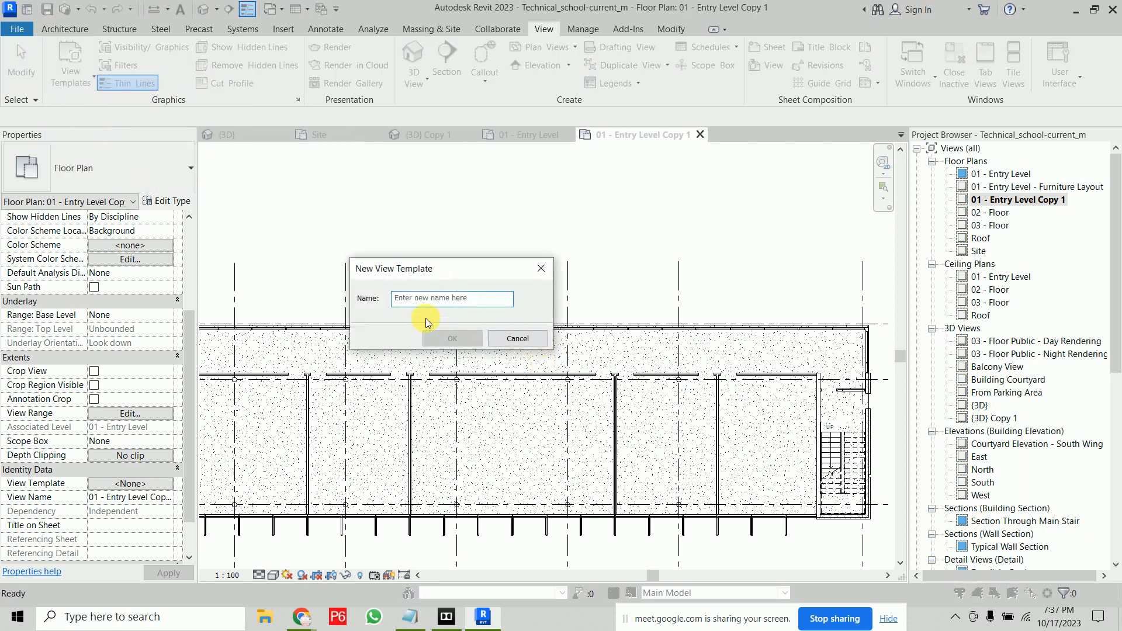
pyautogui.write('wd')
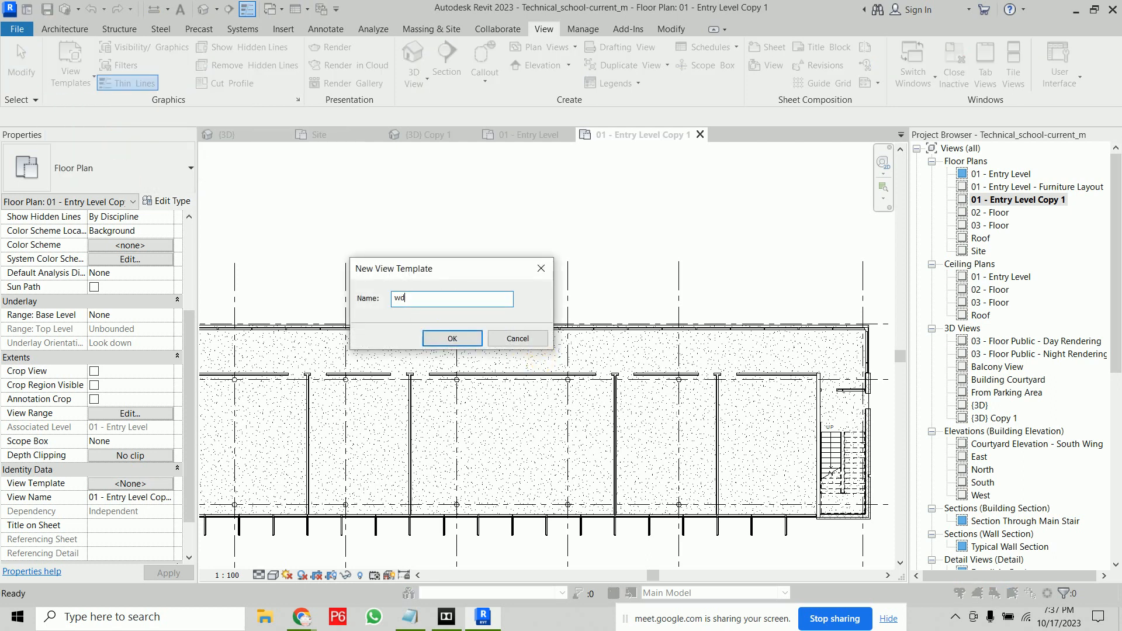
pyautogui.click(458, 339)
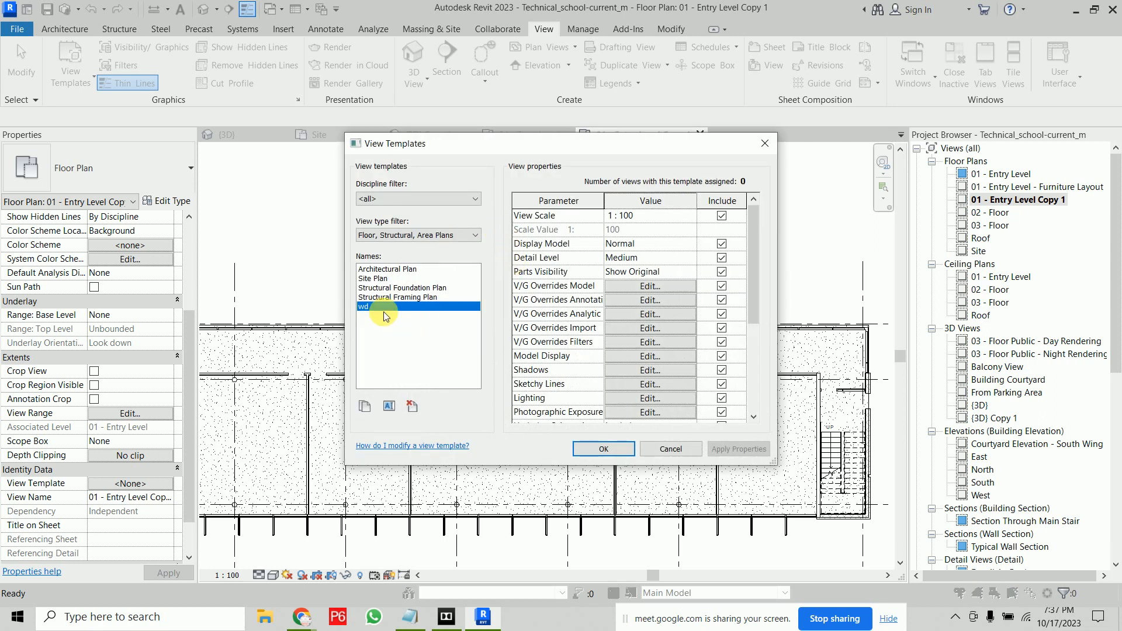
pyautogui.click(606, 447)
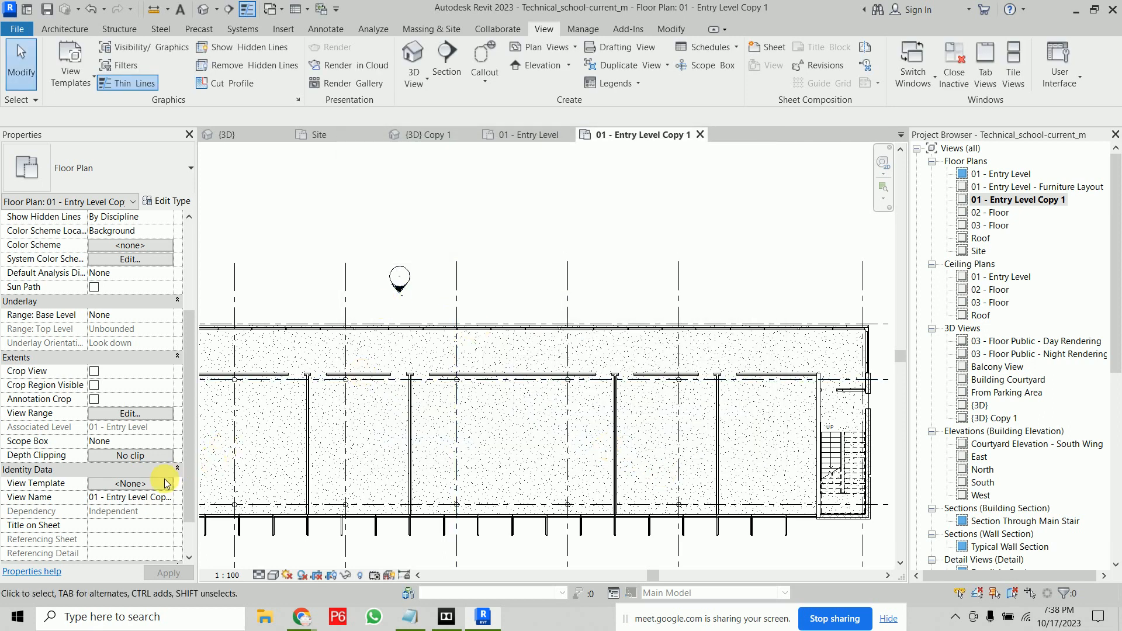
# Step: Assign the "wd" view template to the 01 - Entry Level Copy 1 plan through its View Template property
pyautogui.click(143, 484)
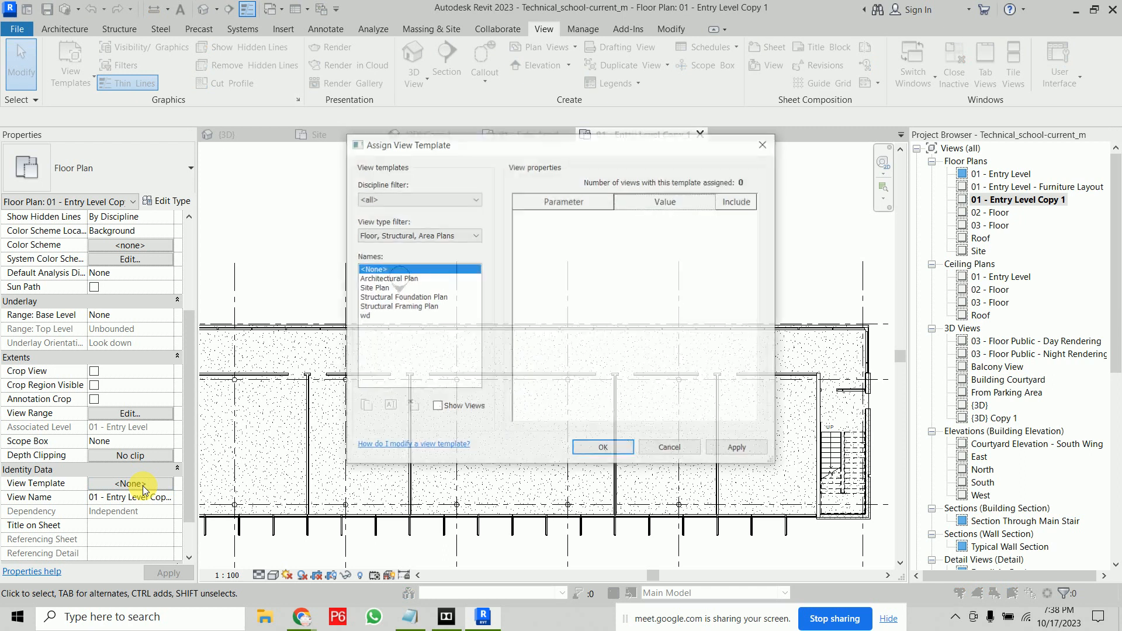
pyautogui.click(371, 316)
pyautogui.click(626, 452)
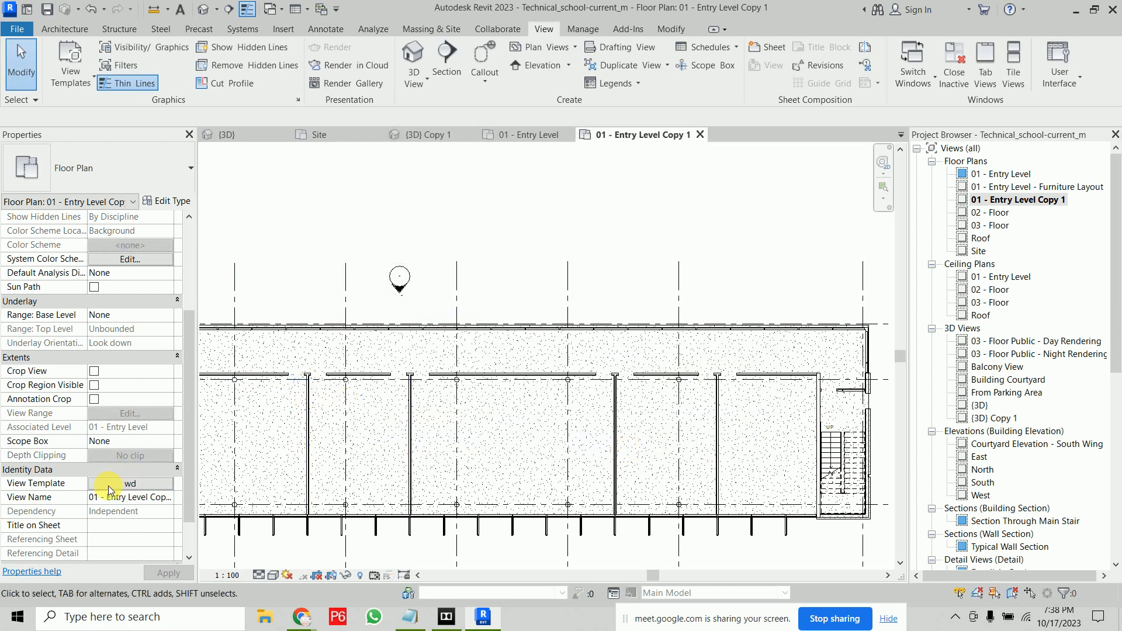
# Step: Open the original 01 - Entry Level floor plan and assign the "wd" view template to it
pyautogui.click(1027, 175)
pyautogui.doubleClick(1027, 174)
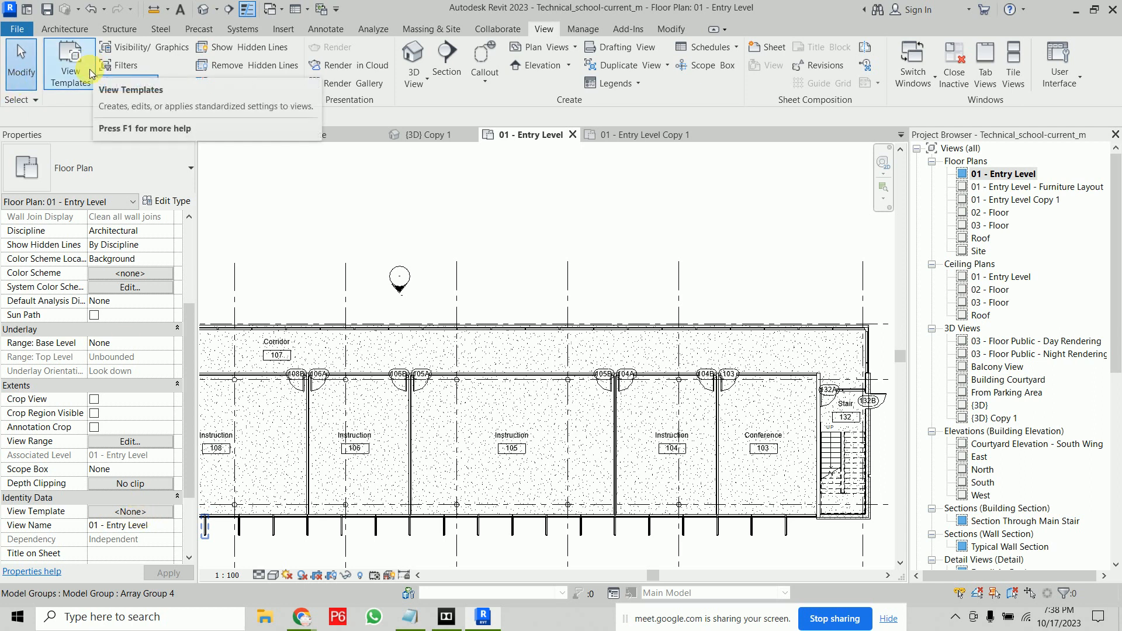
pyautogui.click(165, 515)
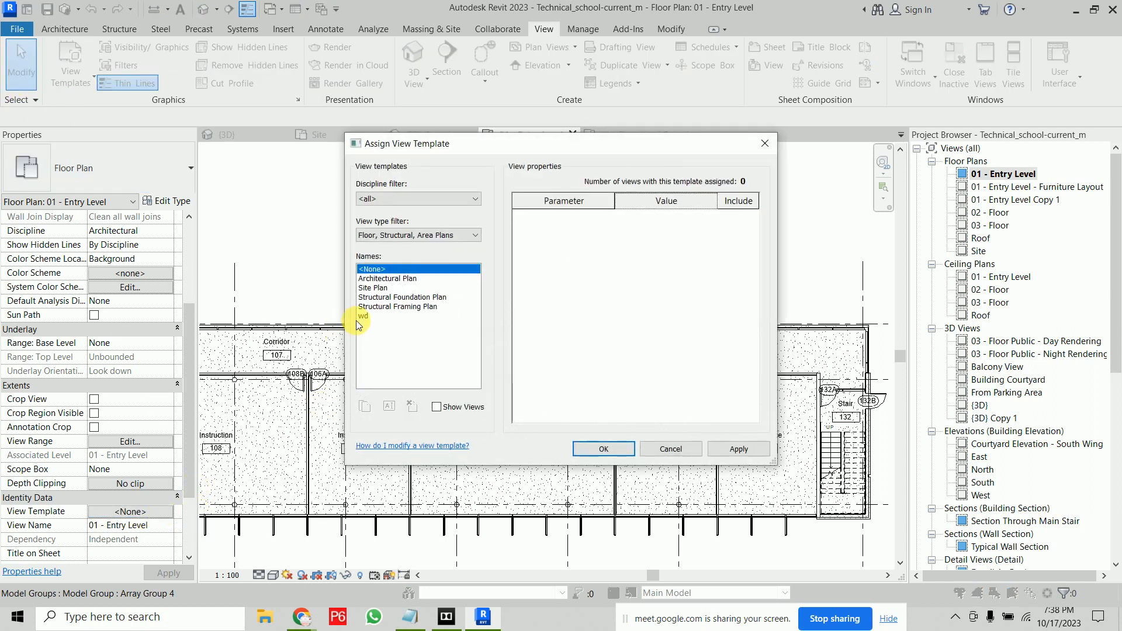
pyautogui.click(368, 316)
pyautogui.click(608, 447)
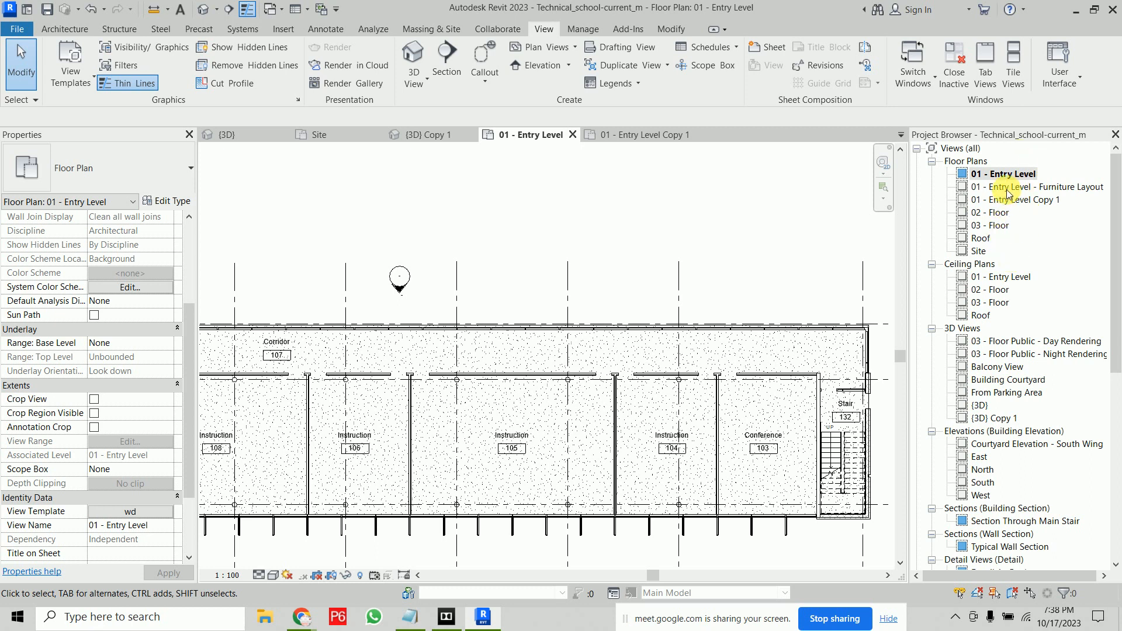
# Step: Edit the "wd" template's V/G Overrides Model to turn off the Rooms category, and apply the change
pyautogui.click(139, 512)
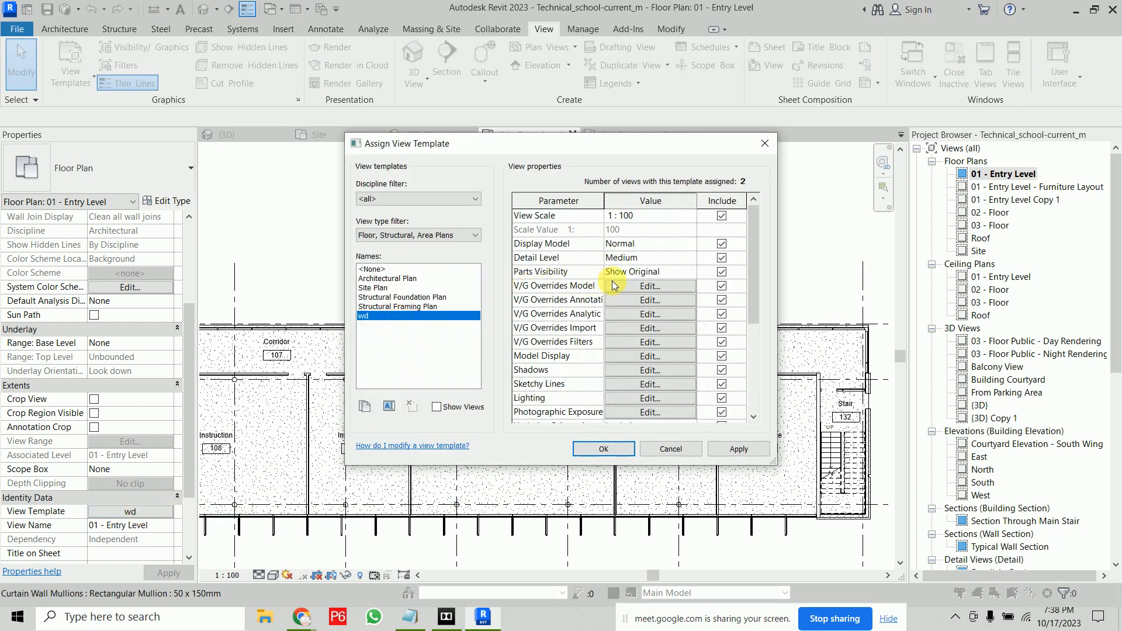
pyautogui.click(649, 286)
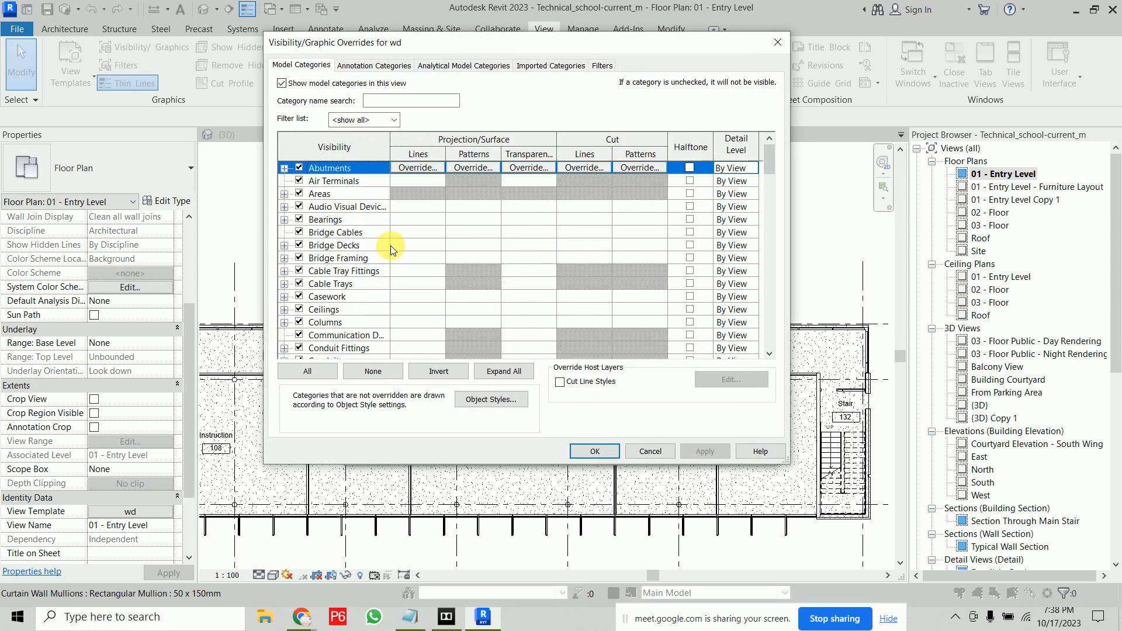
pyautogui.moveTo(433, 48); pyautogui.dragTo(499, 44)
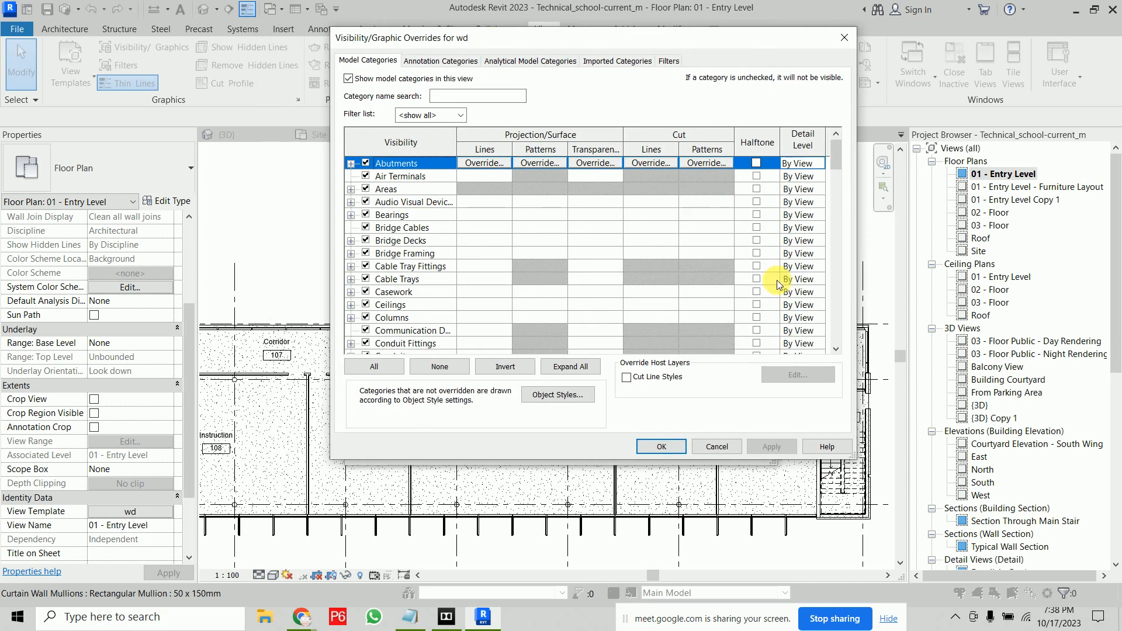
pyautogui.moveTo(836, 157); pyautogui.dragTo(836, 275)
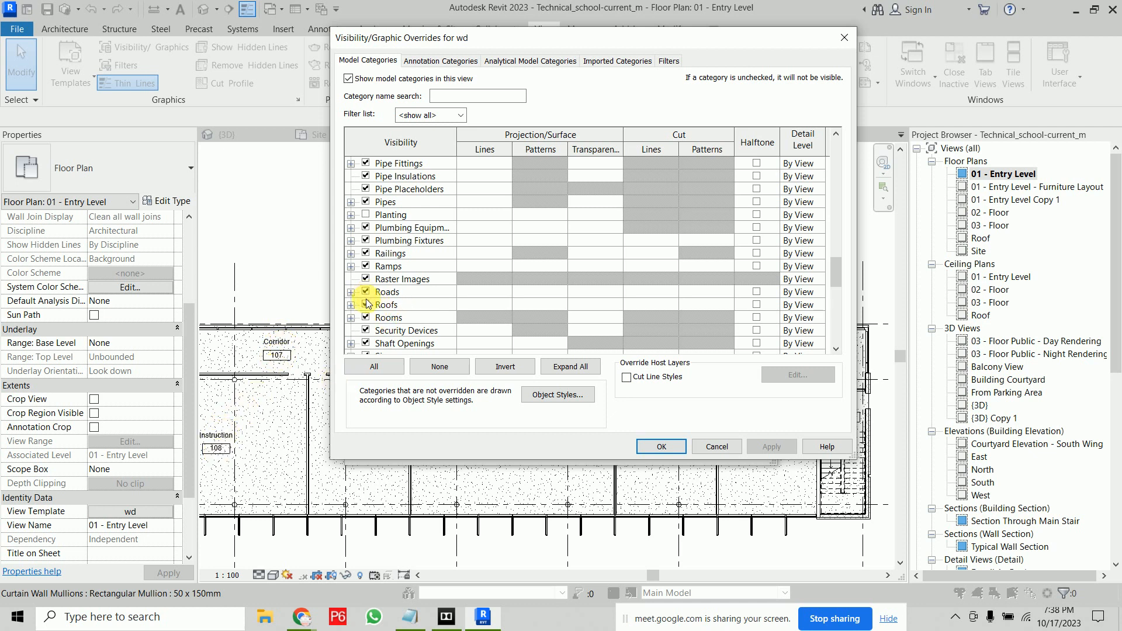
pyautogui.click(366, 318)
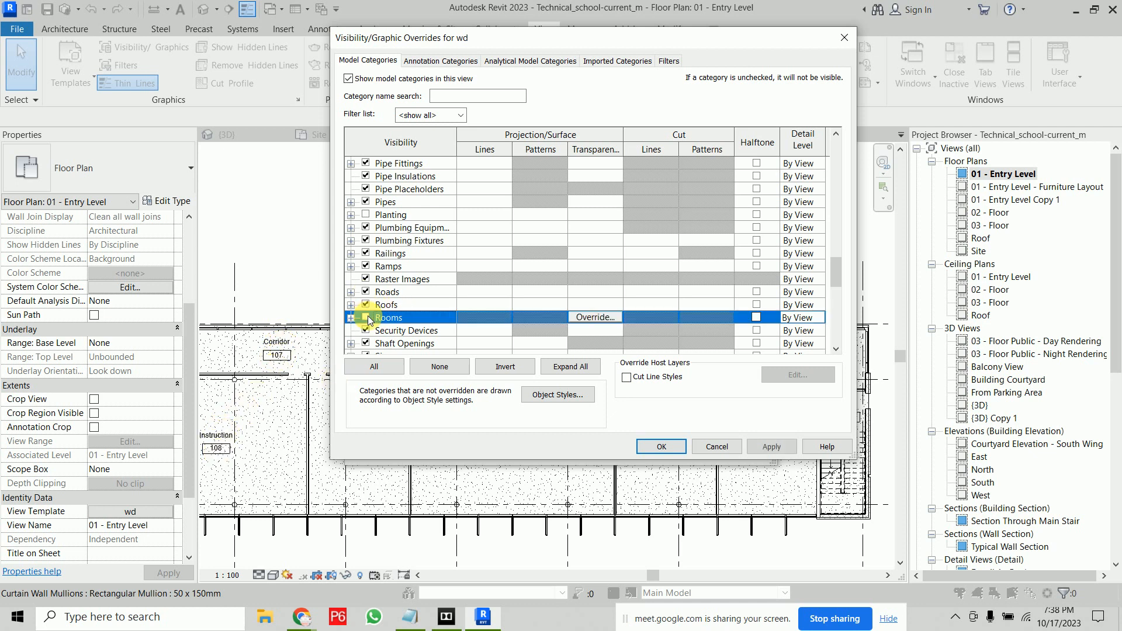
pyautogui.click(667, 445)
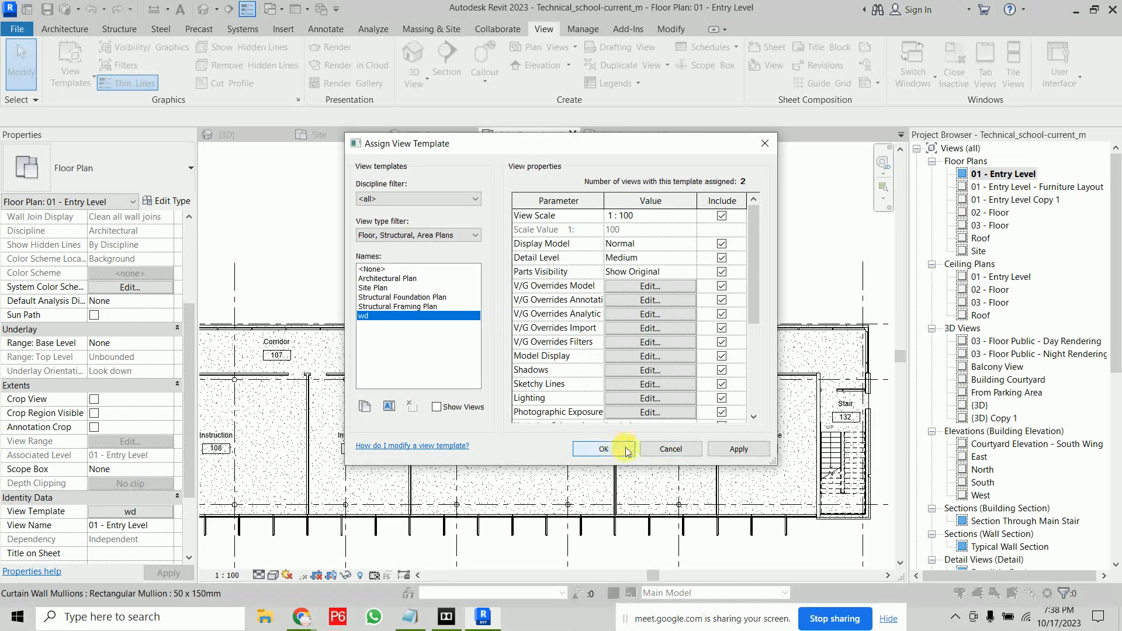
pyautogui.click(738, 449)
pyautogui.click(602, 449)
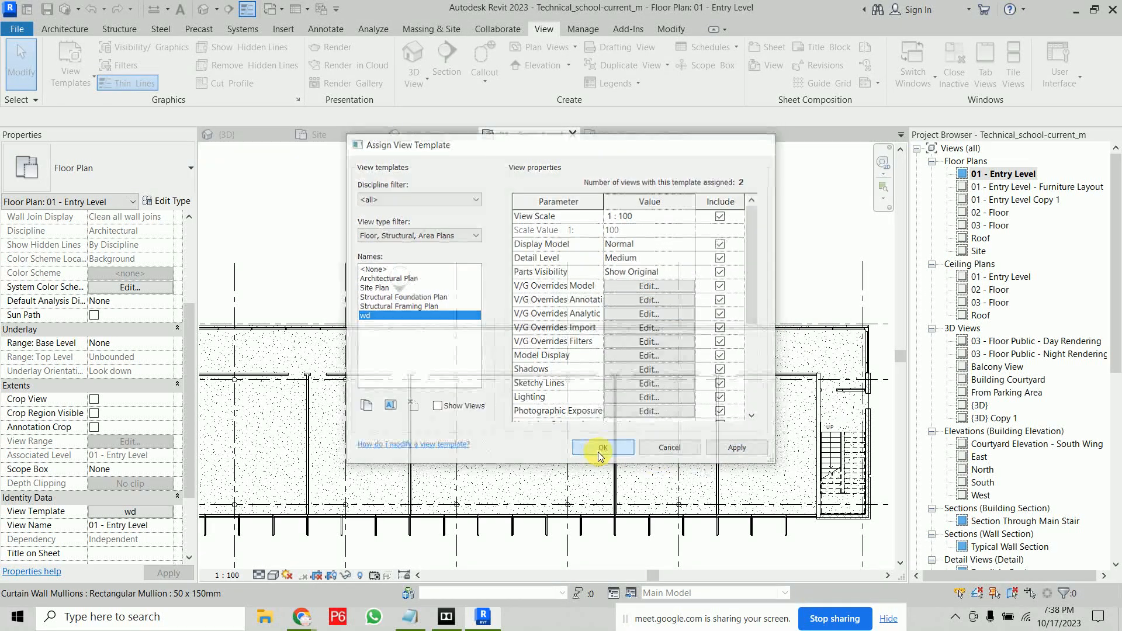
# Step: Open the 01 - Entry Level Copy 1 floor plan and set its View Template property to None
pyautogui.doubleClick(1027, 200)
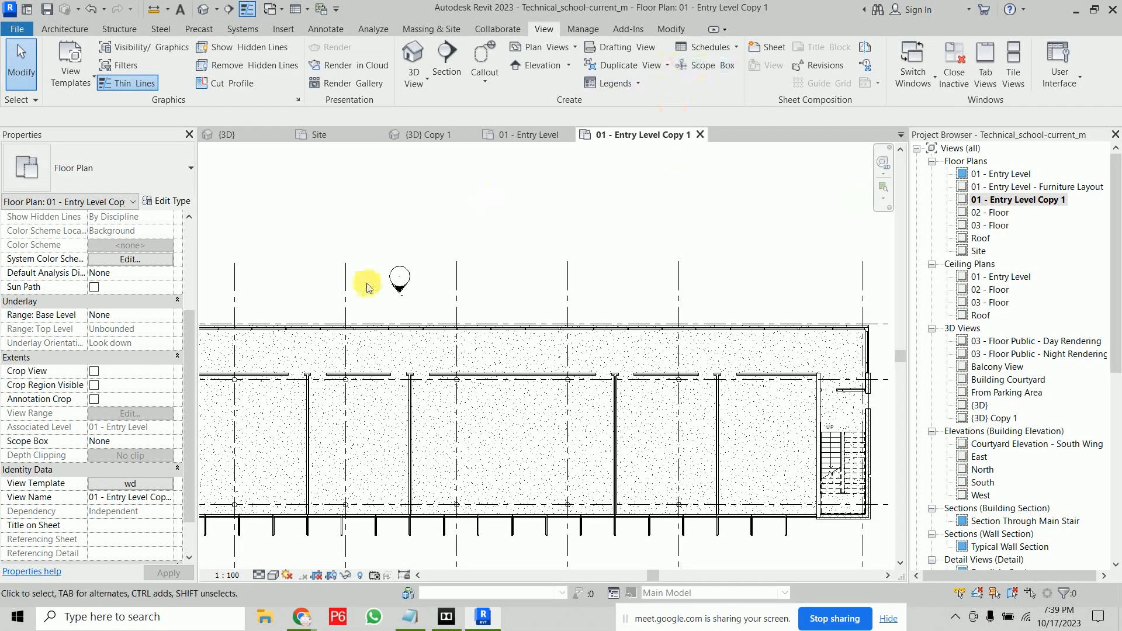
pyautogui.click(150, 483)
pyautogui.click(407, 268)
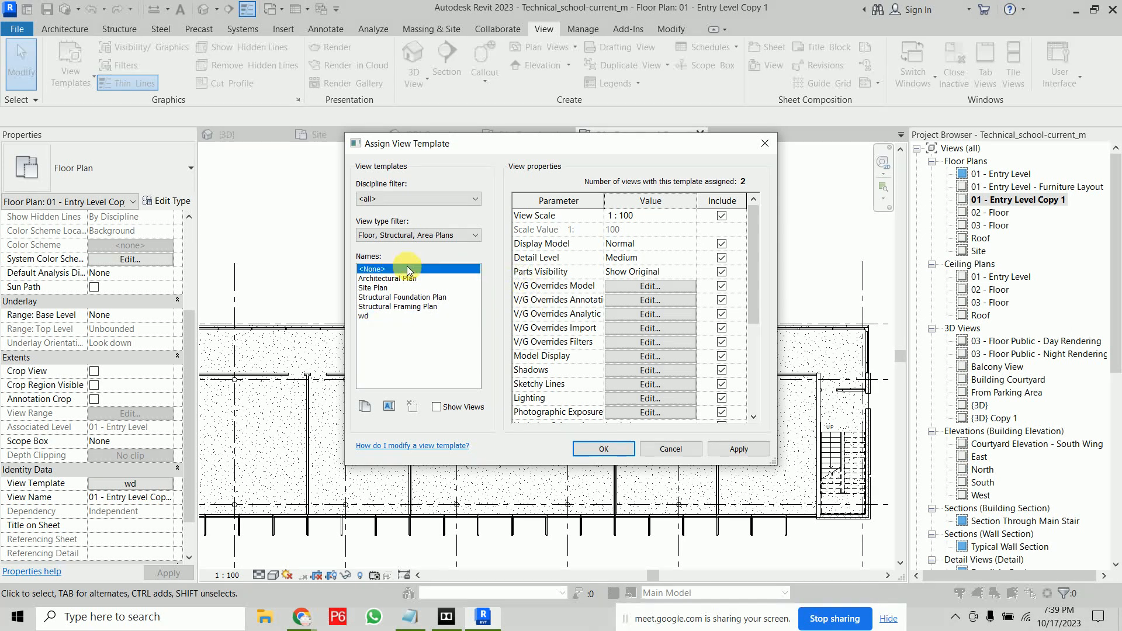
pyautogui.click(607, 449)
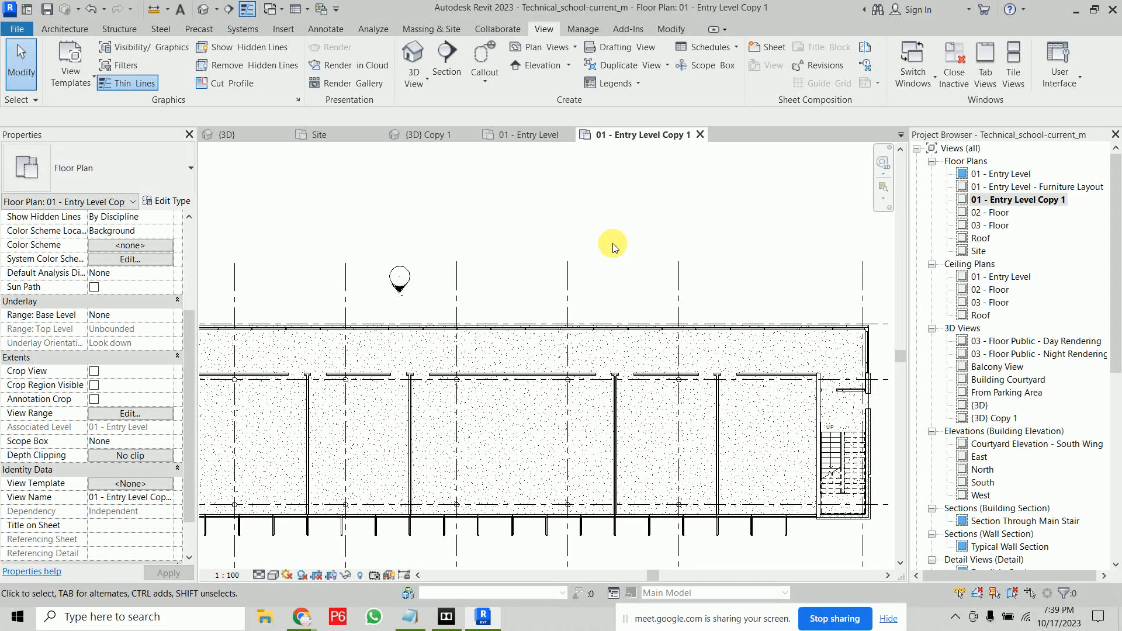
# Step: Open the 01 - Entry Level floor plan and check whether its Visibility/Graphic Overrides can be edited directly
pyautogui.doubleClick(1010, 173)
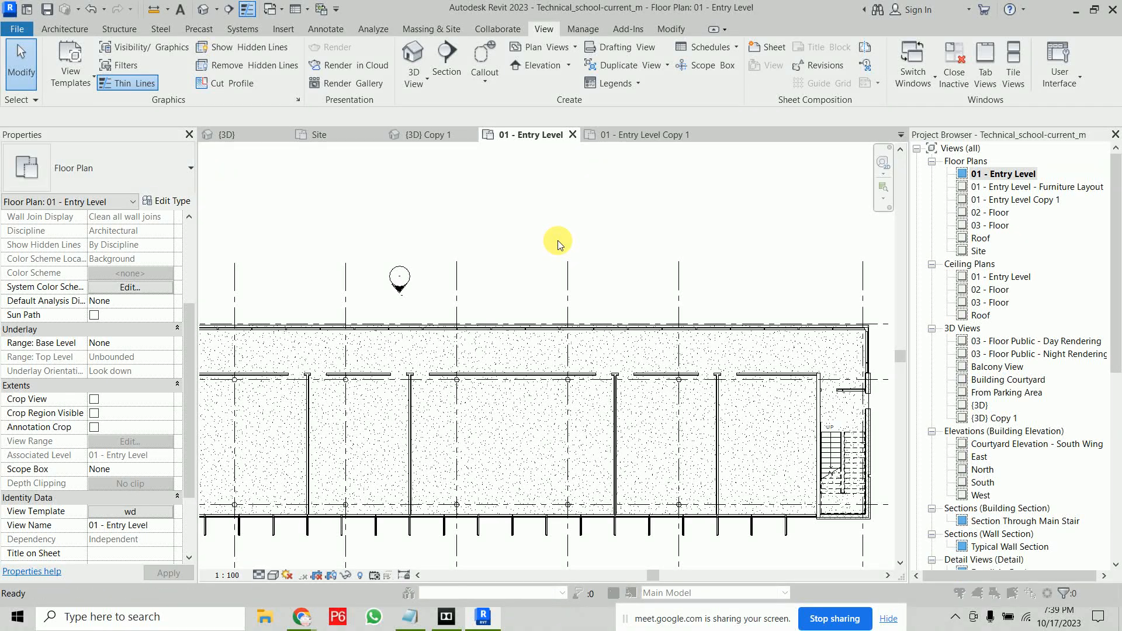
pyautogui.press('v')
pyautogui.press('g')
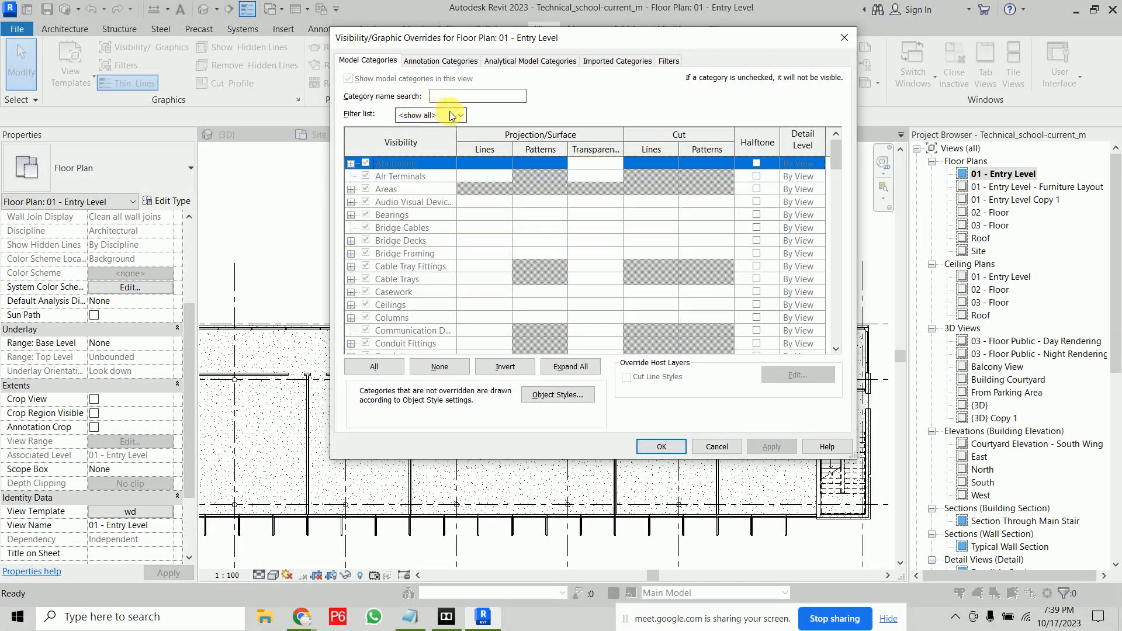
pyautogui.press('Escape')
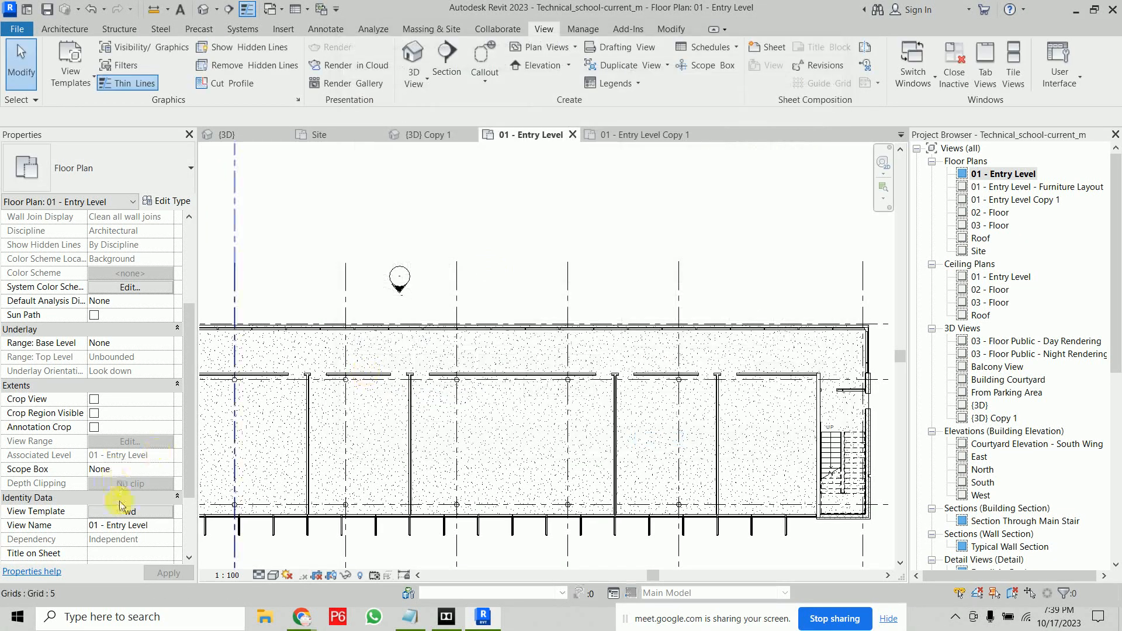
# Step: Edit the "wd" template's V/G Overrides Model from the 01 - Entry Level plan to turn off the Structural Columns category
pyautogui.click(129, 512)
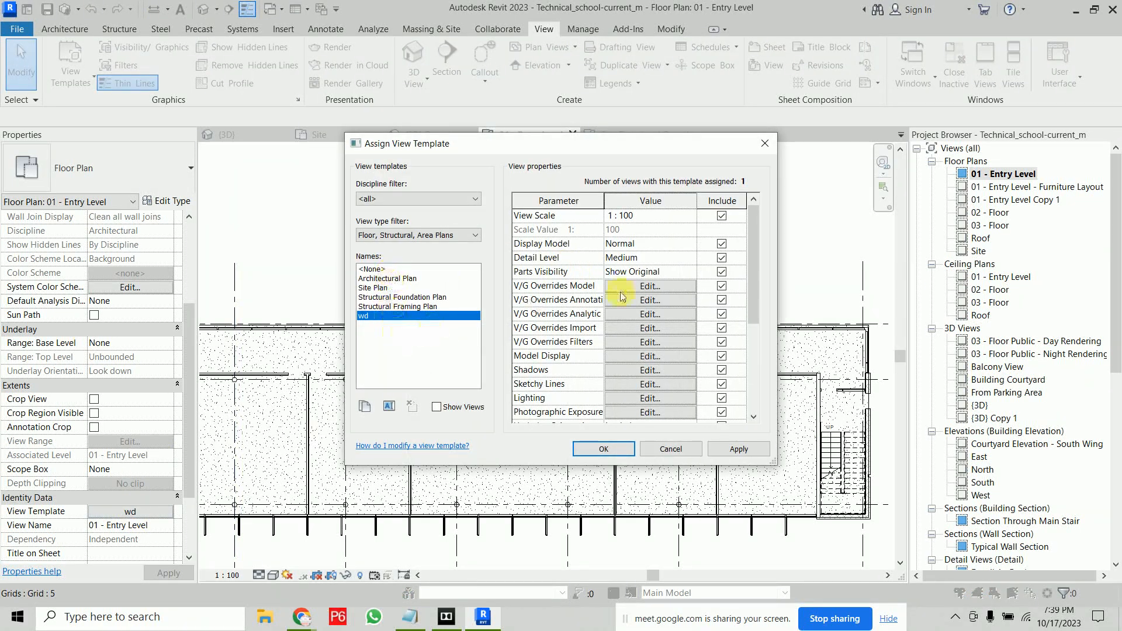
pyautogui.click(650, 286)
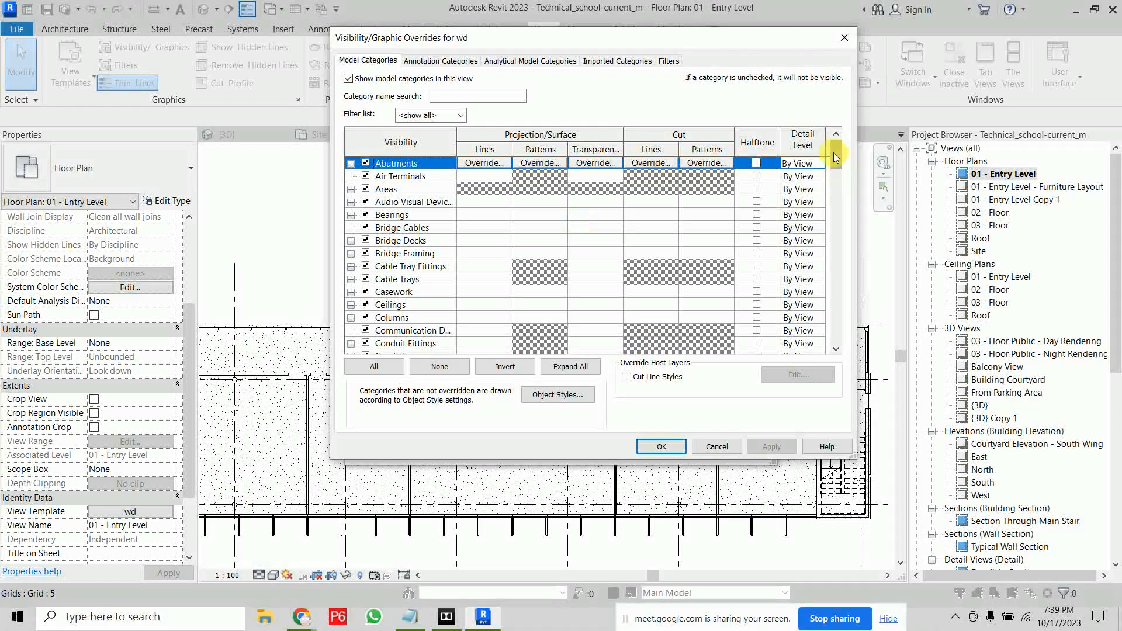
pyautogui.moveTo(836, 153); pyautogui.dragTo(839, 293)
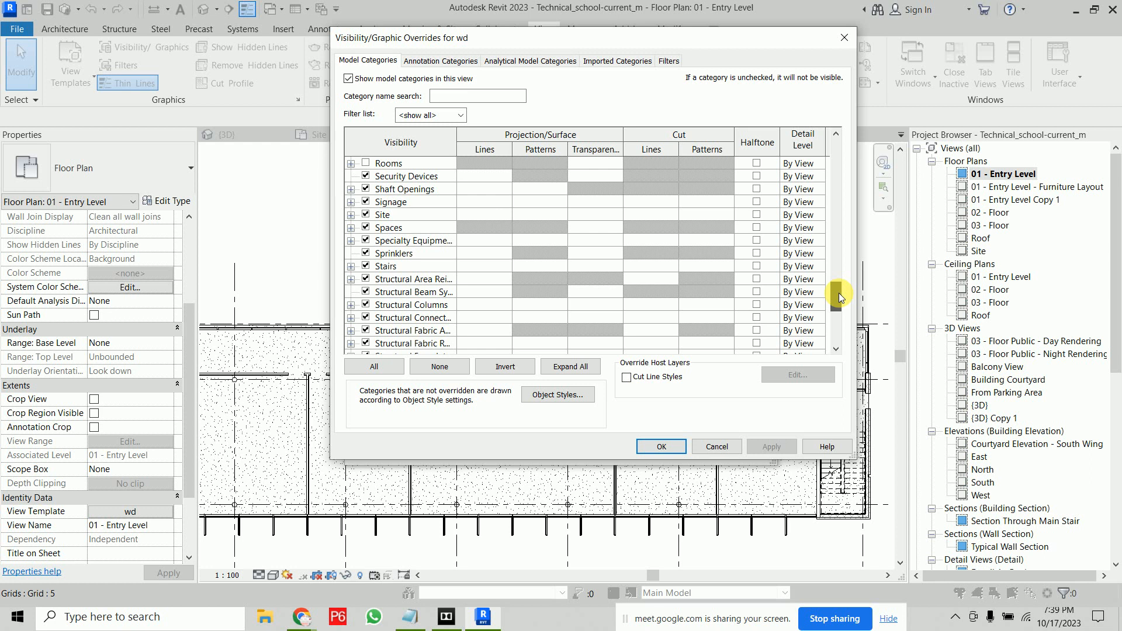
pyautogui.click(368, 305)
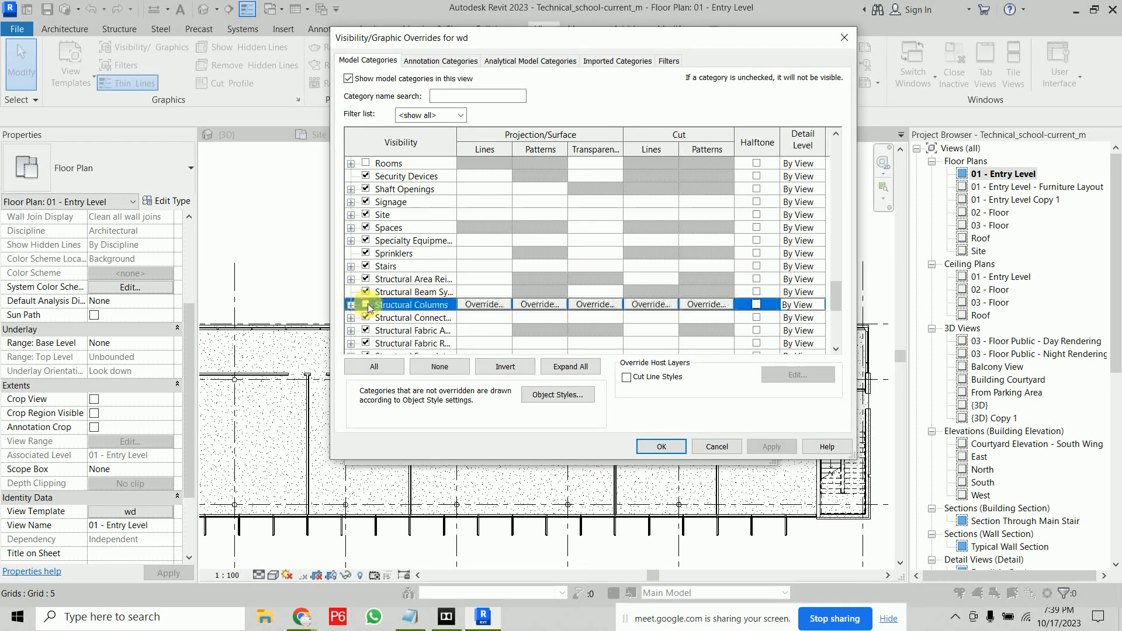
pyautogui.click(664, 444)
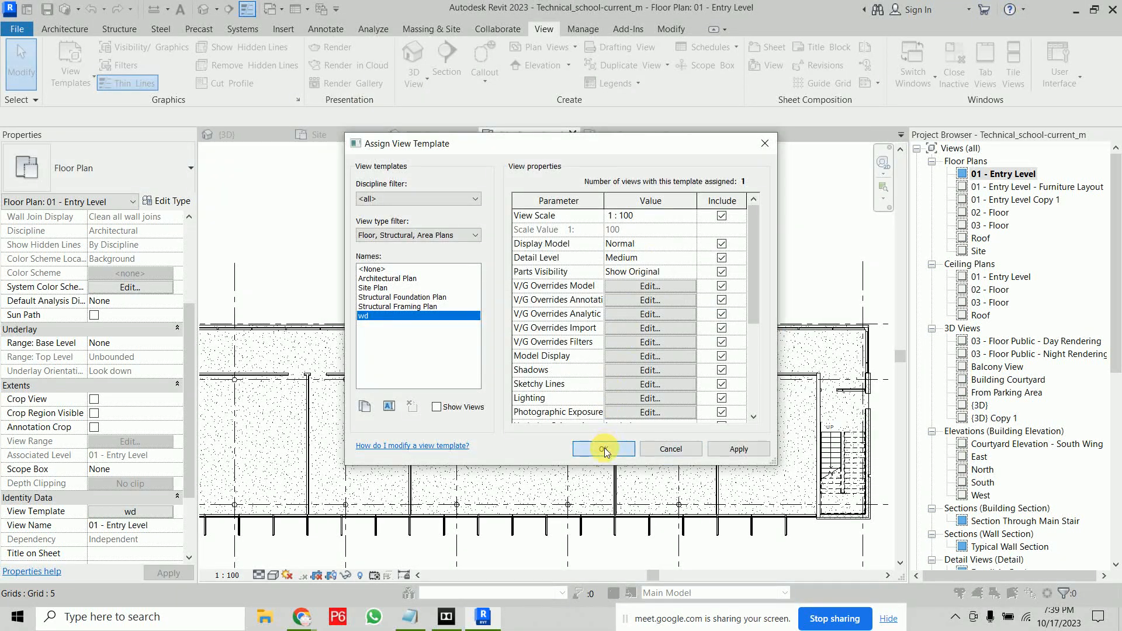
pyautogui.click(604, 448)
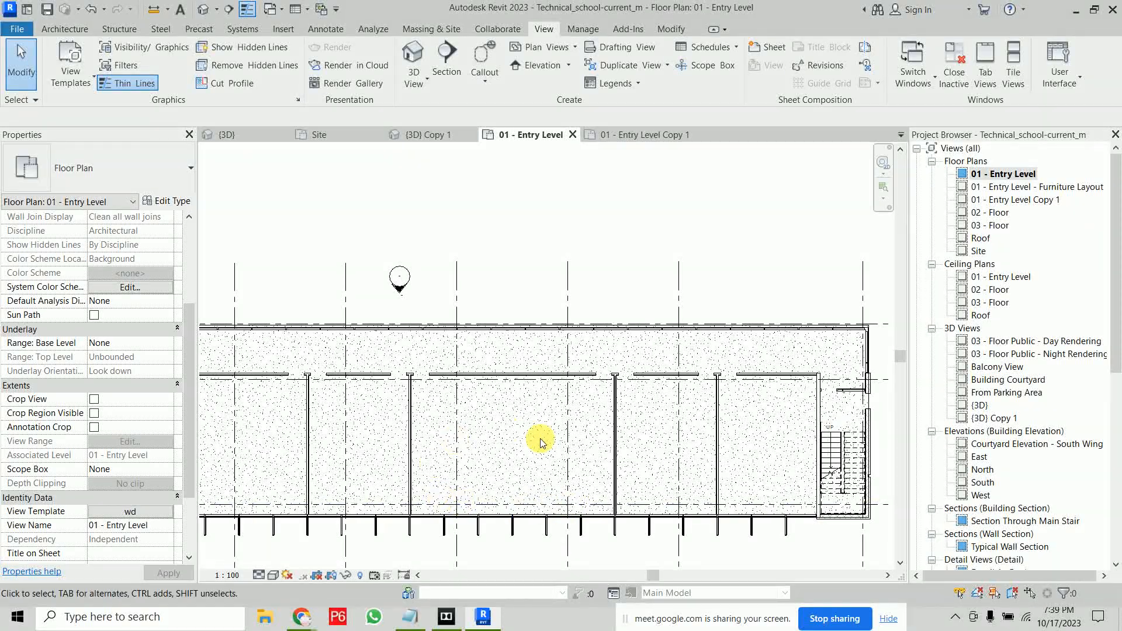
# Step: Return to the 01 - Entry Level Copy 1 floor plan and assign the "wd" view template to it
pyautogui.doubleClick(1021, 201)
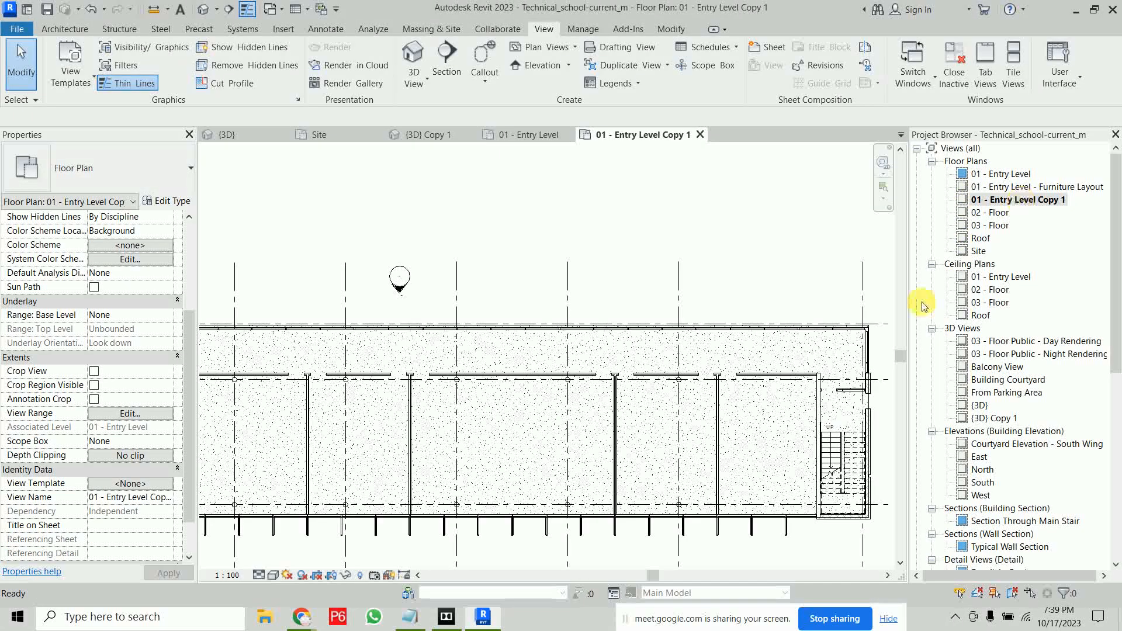
pyautogui.scroll(4, 468, 540)
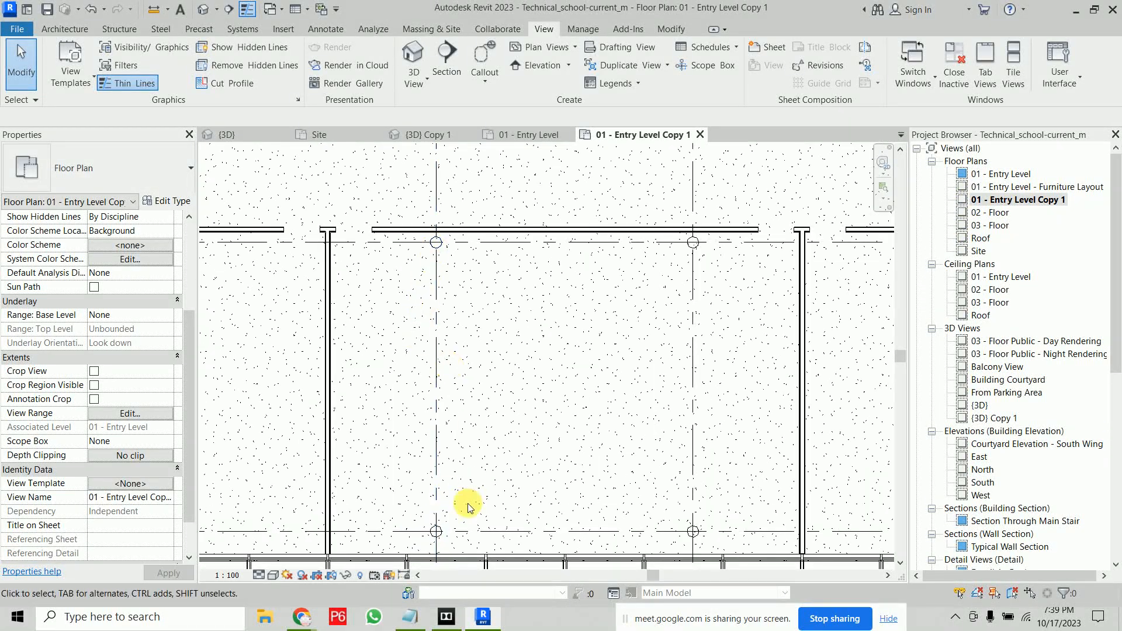
pyautogui.click(140, 486)
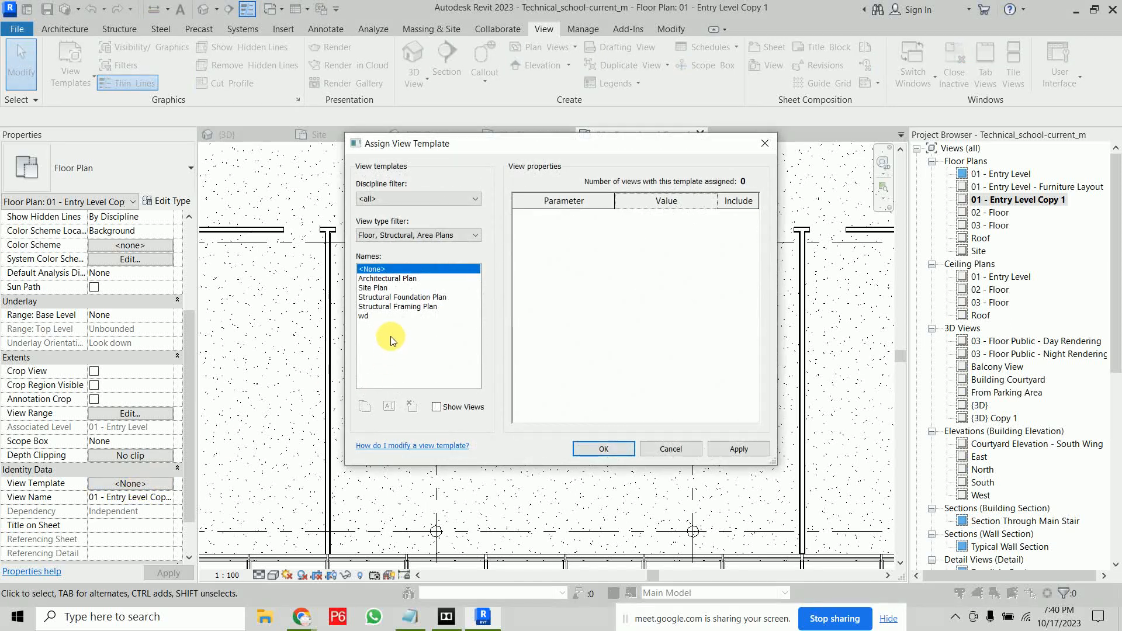
pyautogui.click(374, 316)
pyautogui.click(598, 450)
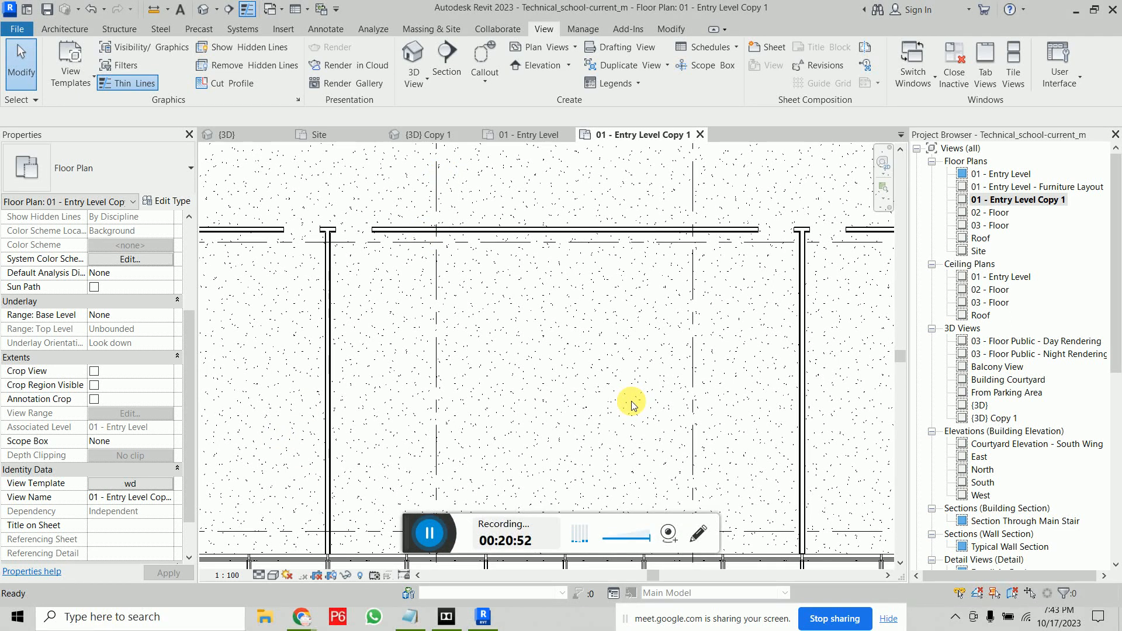
# Step: Open the 02 - Floor plan and assign the "wd" view template to it
pyautogui.scroll(-5, 623, 377)
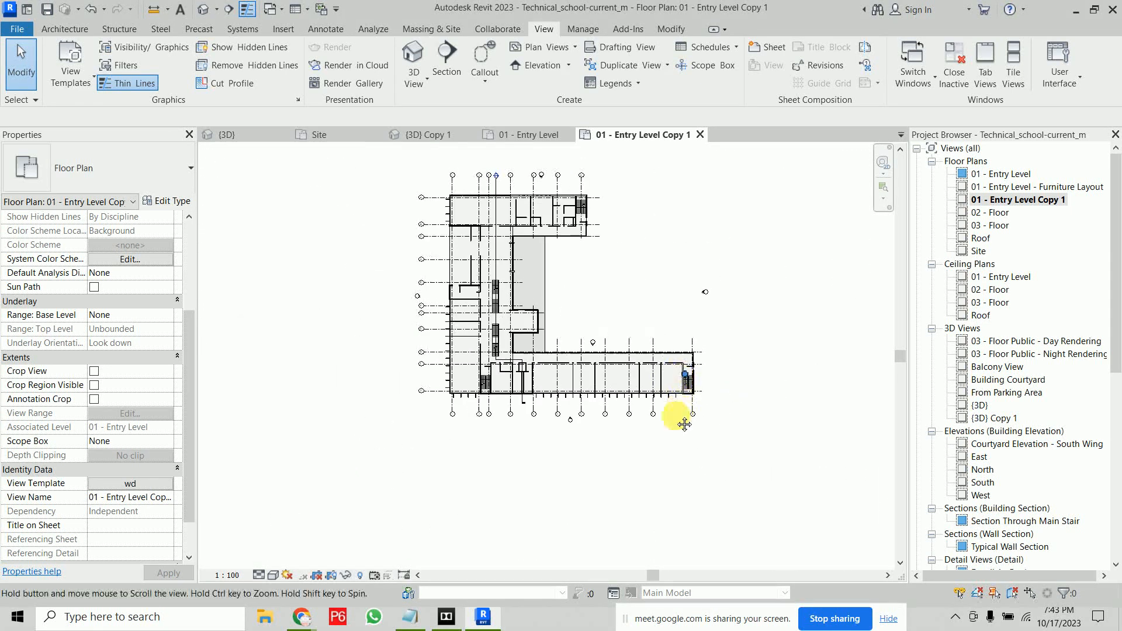
pyautogui.scroll(2, 560, 295)
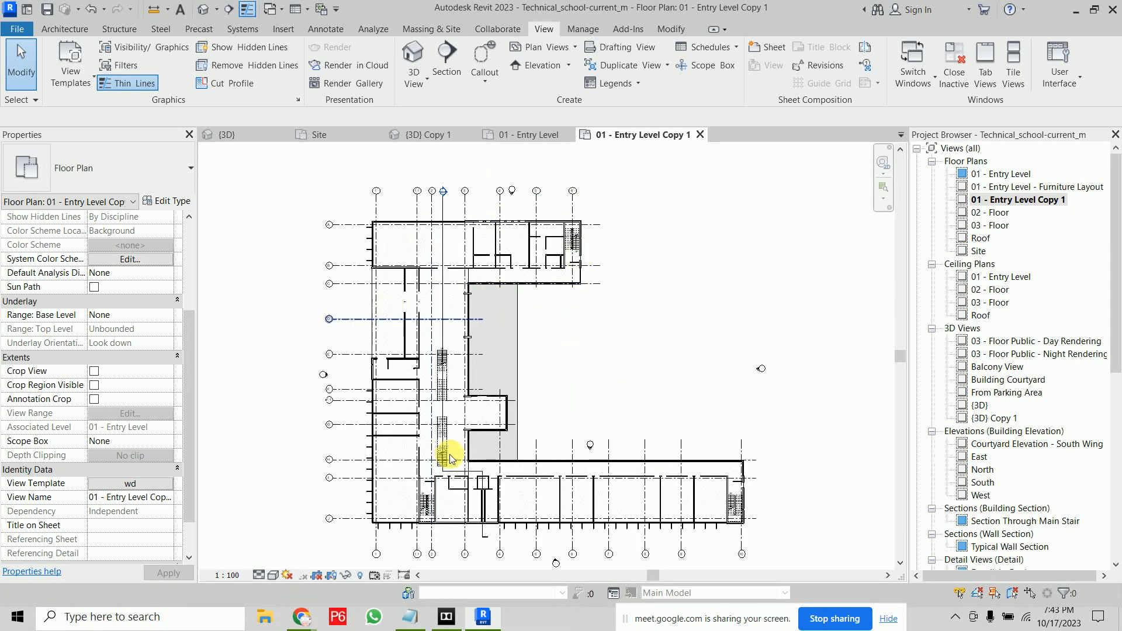
pyautogui.doubleClick(997, 213)
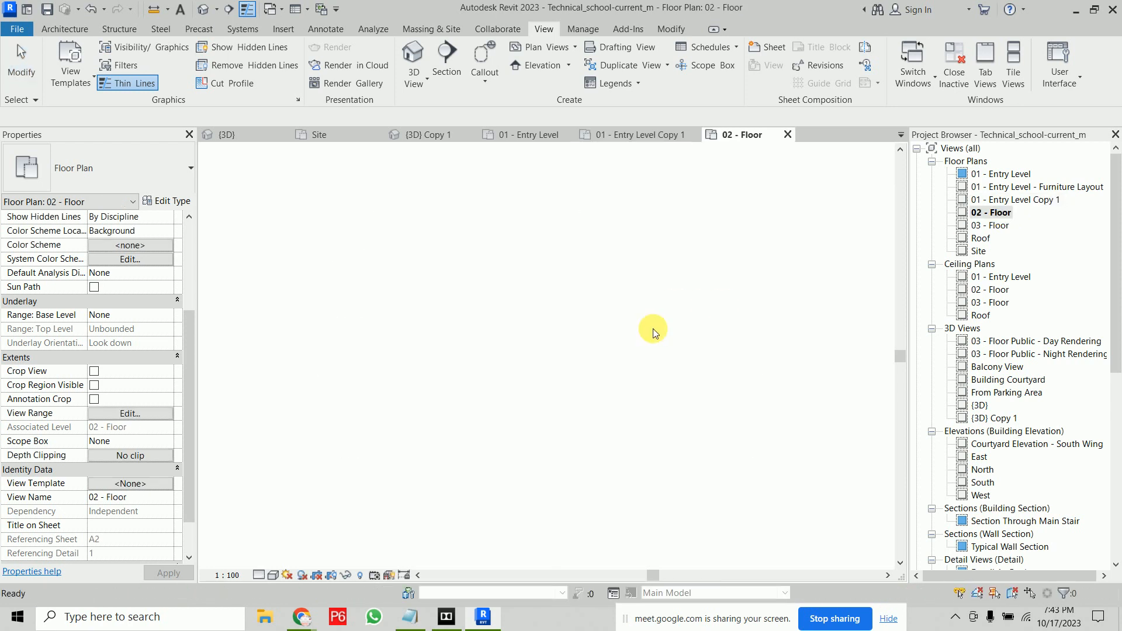
pyautogui.scroll(2, 471, 241)
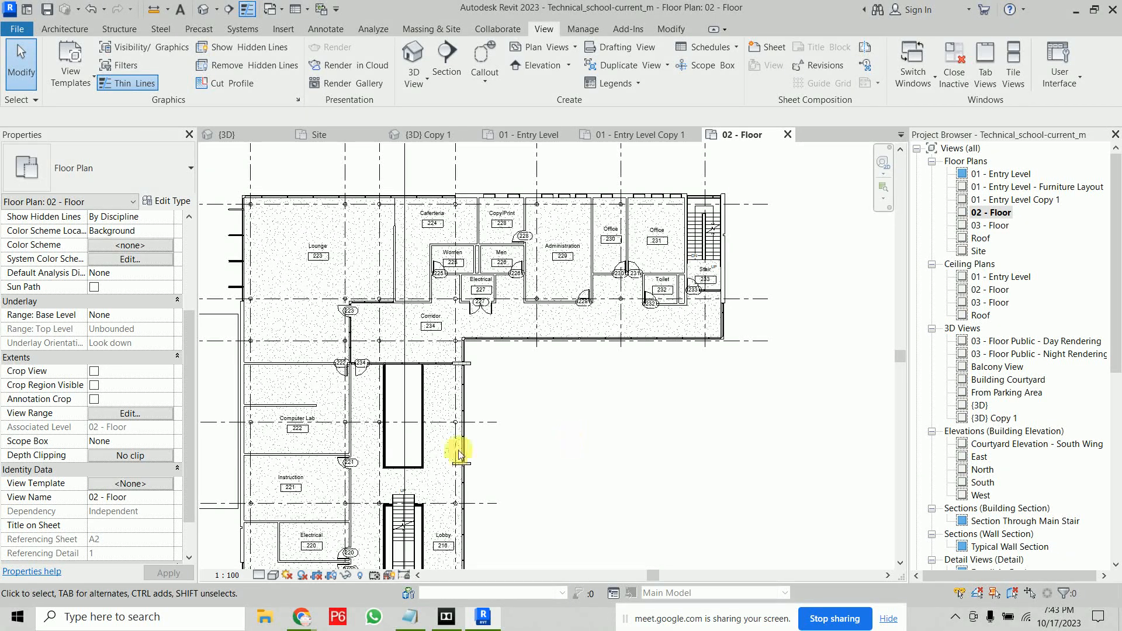
pyautogui.click(131, 484)
pyautogui.click(384, 316)
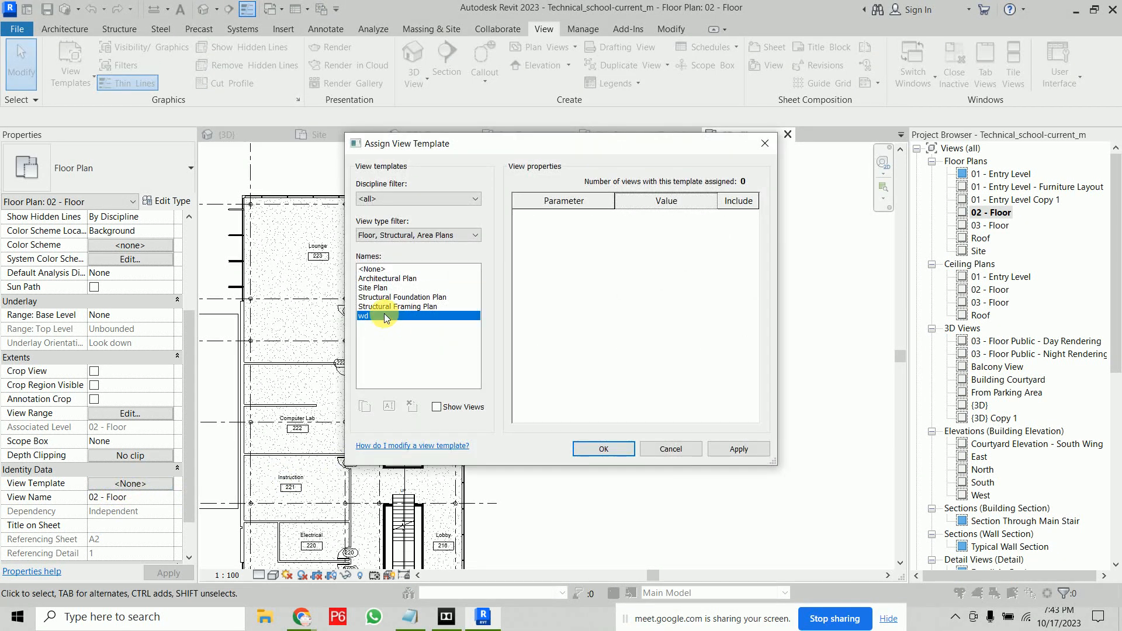
pyautogui.click(604, 449)
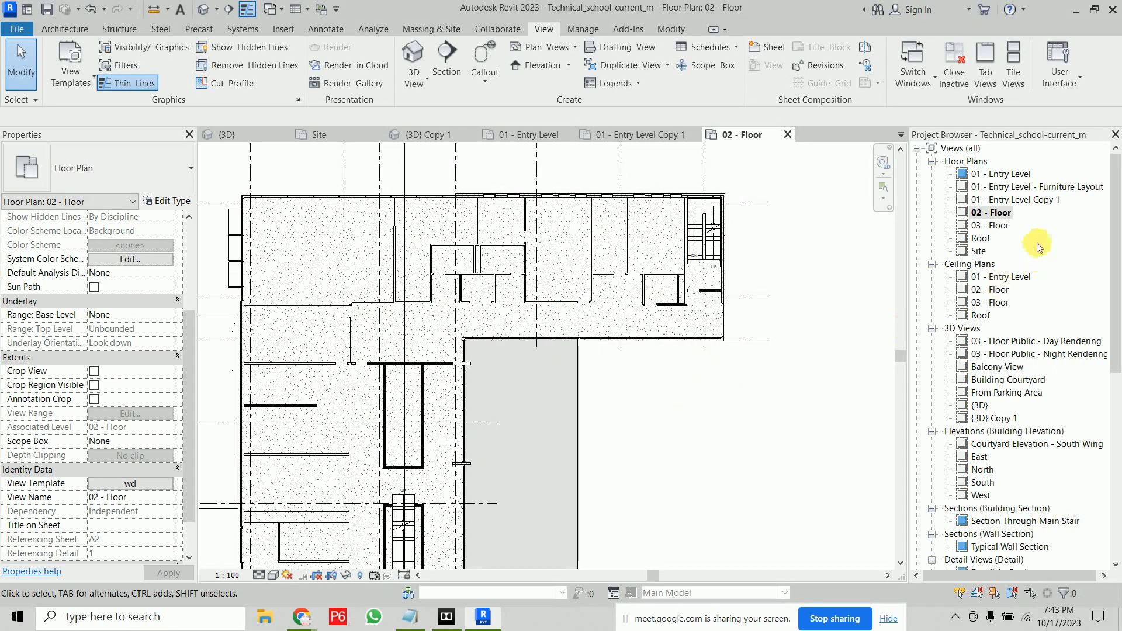
# Step: Open the 03 - Floor plan and assign the "wd" view template to it
pyautogui.click(991, 226)
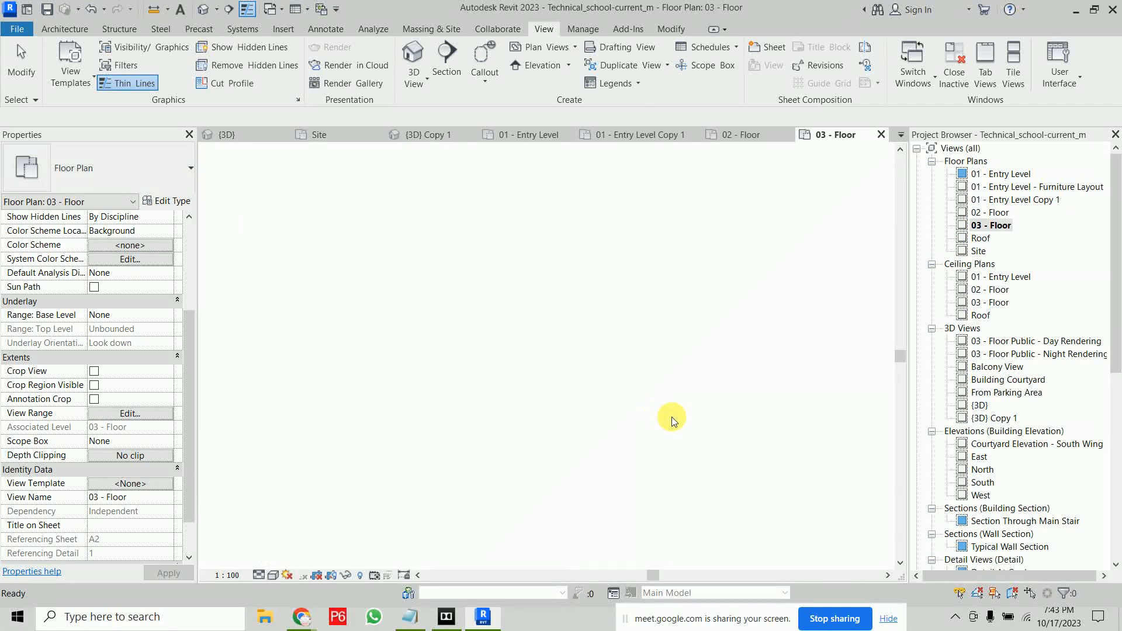
pyautogui.click(131, 484)
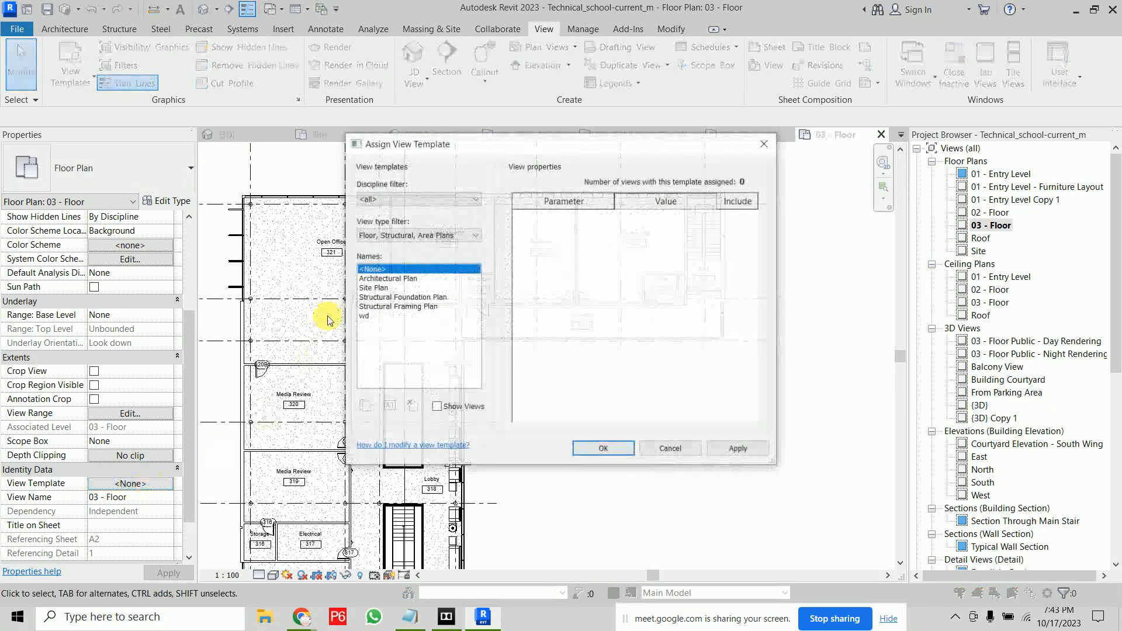
pyautogui.doubleClick(393, 316)
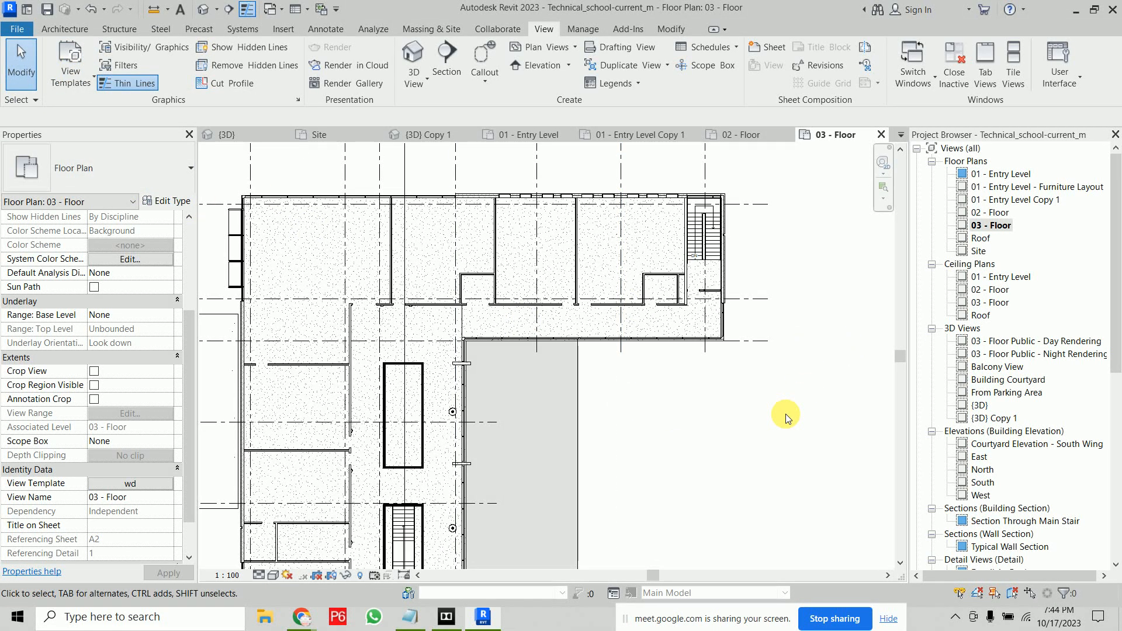
# Step: Close the 03 - Floor, 02 - Floor, 01 - Entry Level Copy 1 and 01 - Entry Level plan views
pyautogui.click(882, 134)
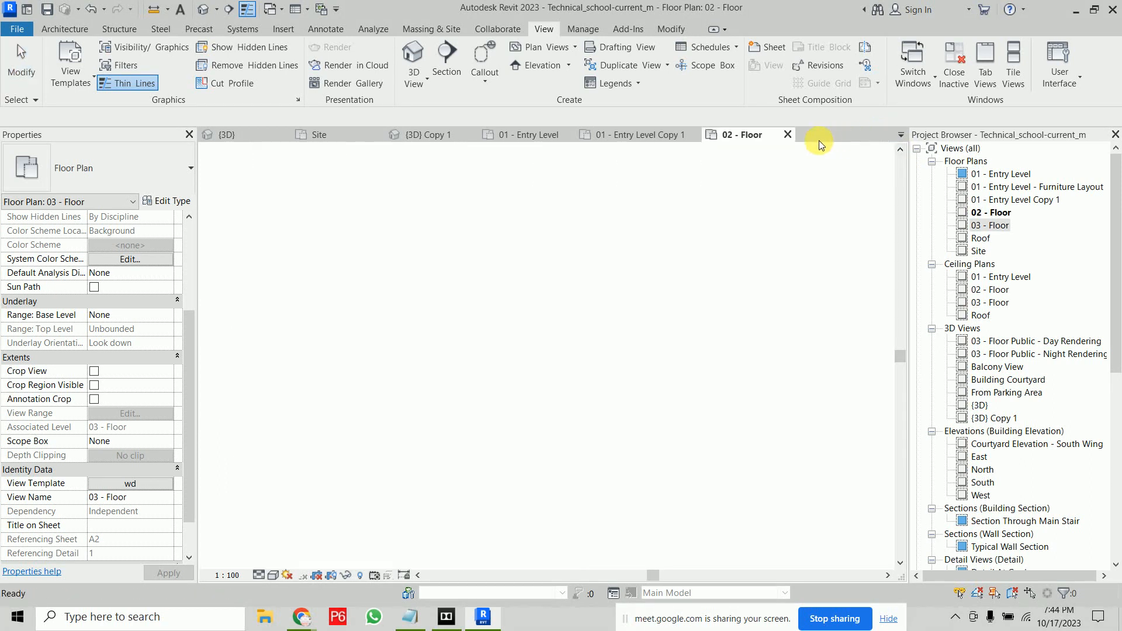
pyautogui.click(785, 134)
pyautogui.click(700, 134)
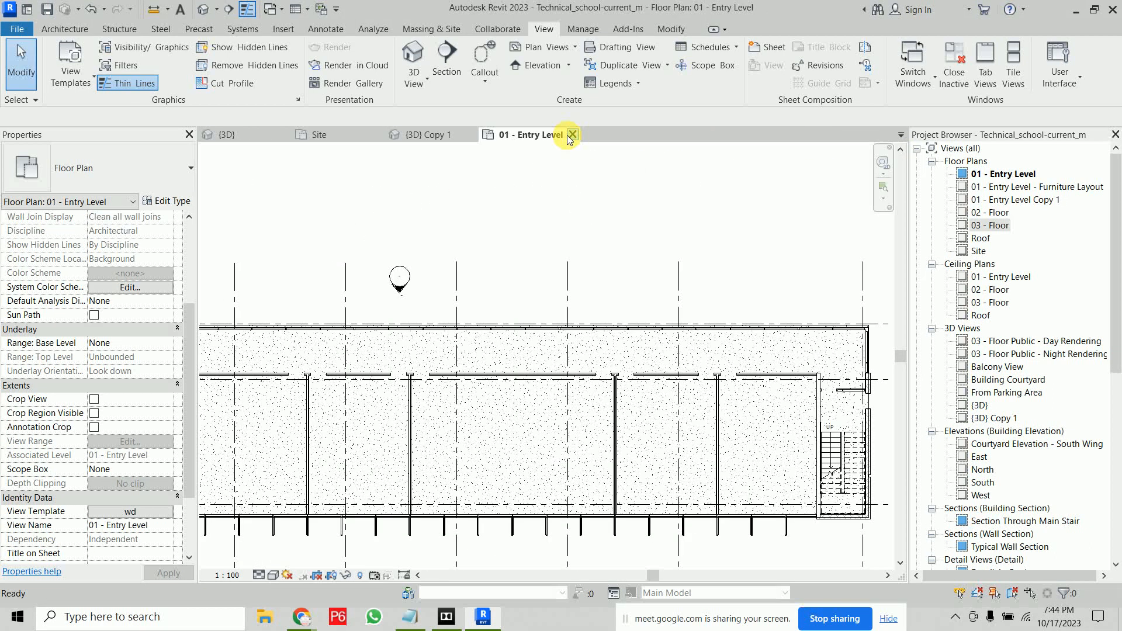
pyautogui.click(565, 134)
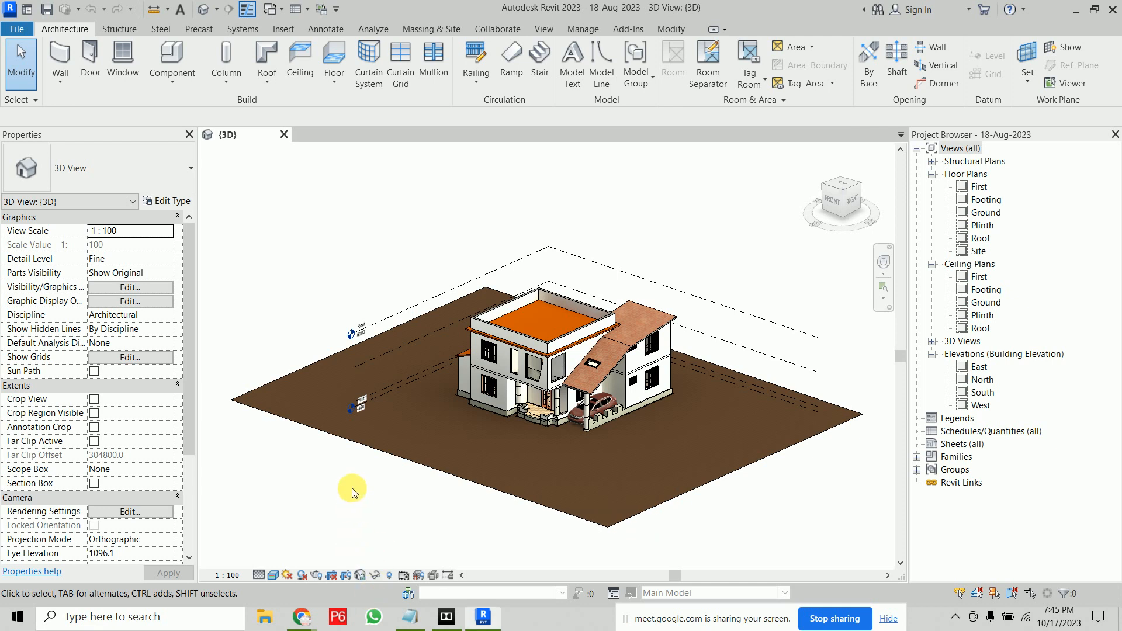
# Step: Select the house's first-floor side wall together with the ground-floor wall below it, clear the selection, and select only the ground-floor wall
pyautogui.keyDown('shift'); pyautogui.moveTo(488, 487); pyautogui.dragTo(779, 441, button='middle'); pyautogui.keyUp('shift')
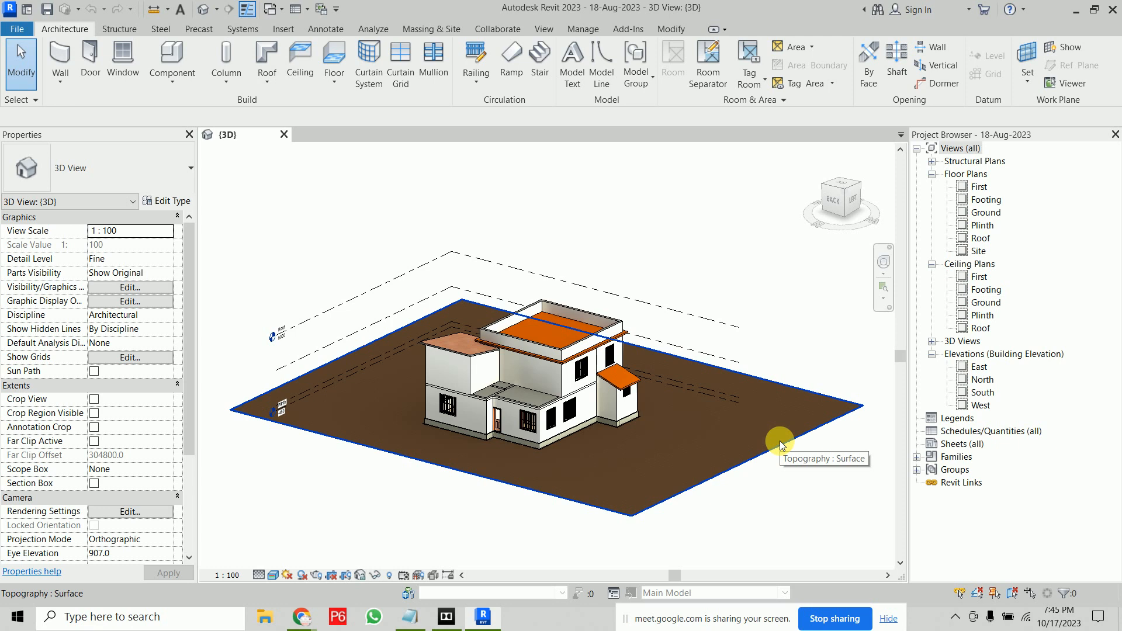
pyautogui.scroll(4, 654, 346)
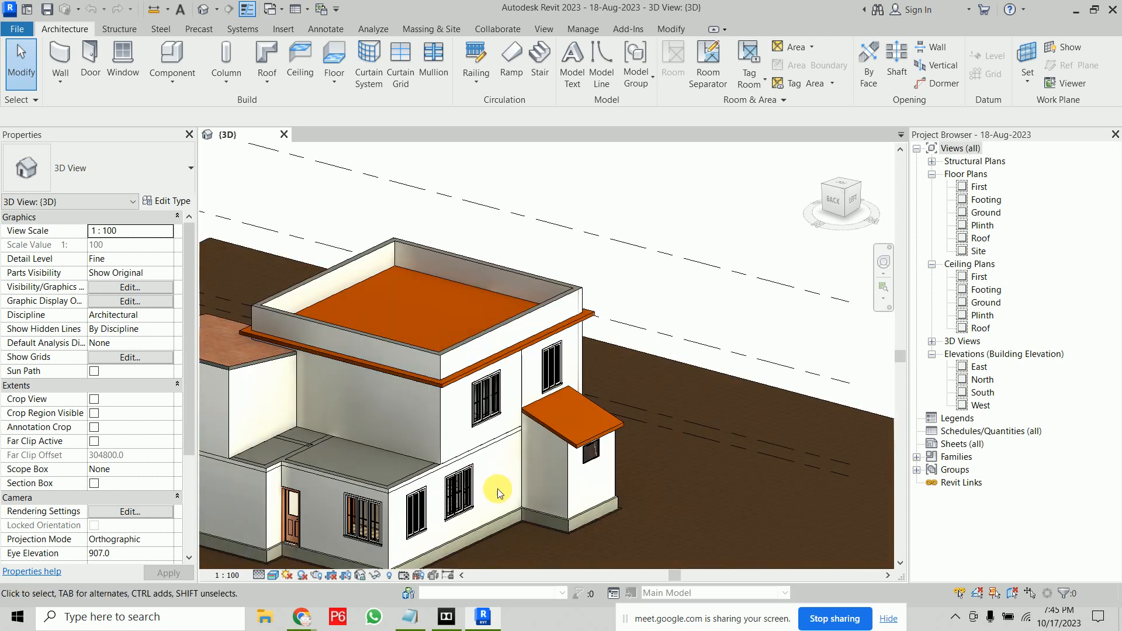
pyautogui.click(393, 507)
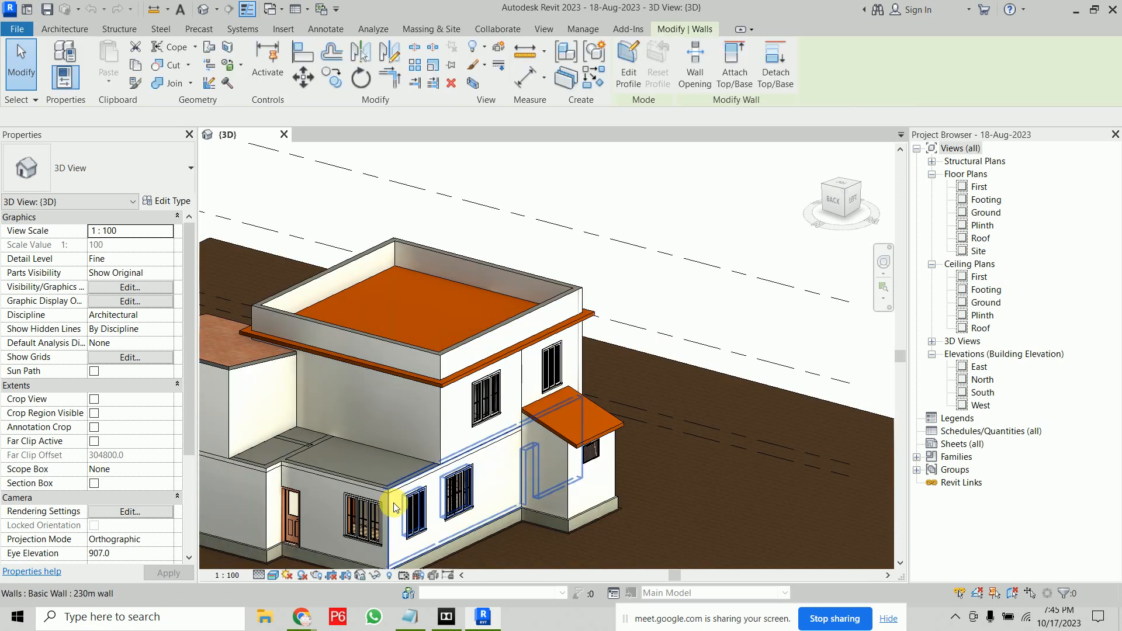
pyautogui.click(447, 415)
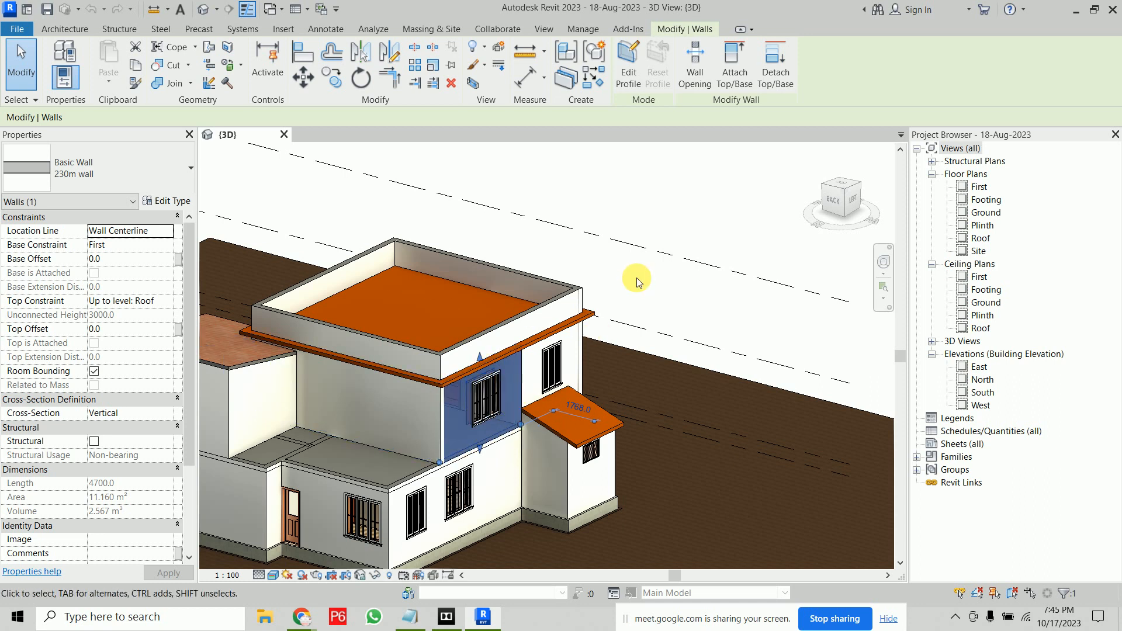
pyautogui.keyDown('ctrl'); pyautogui.click(396, 508); pyautogui.keyUp('ctrl')
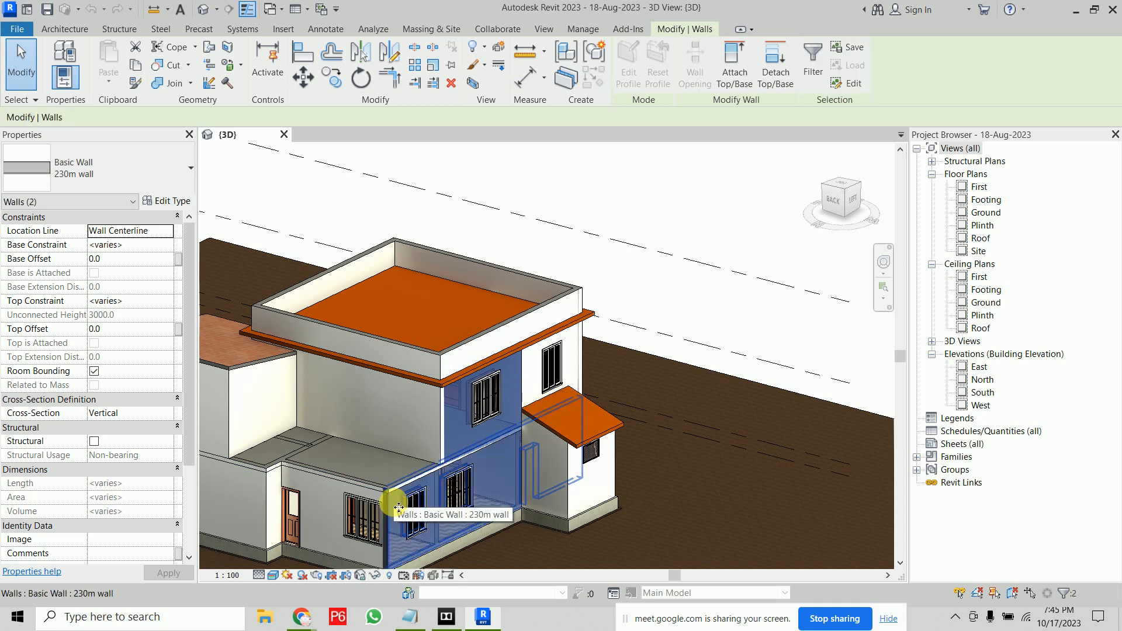
pyautogui.click(666, 311)
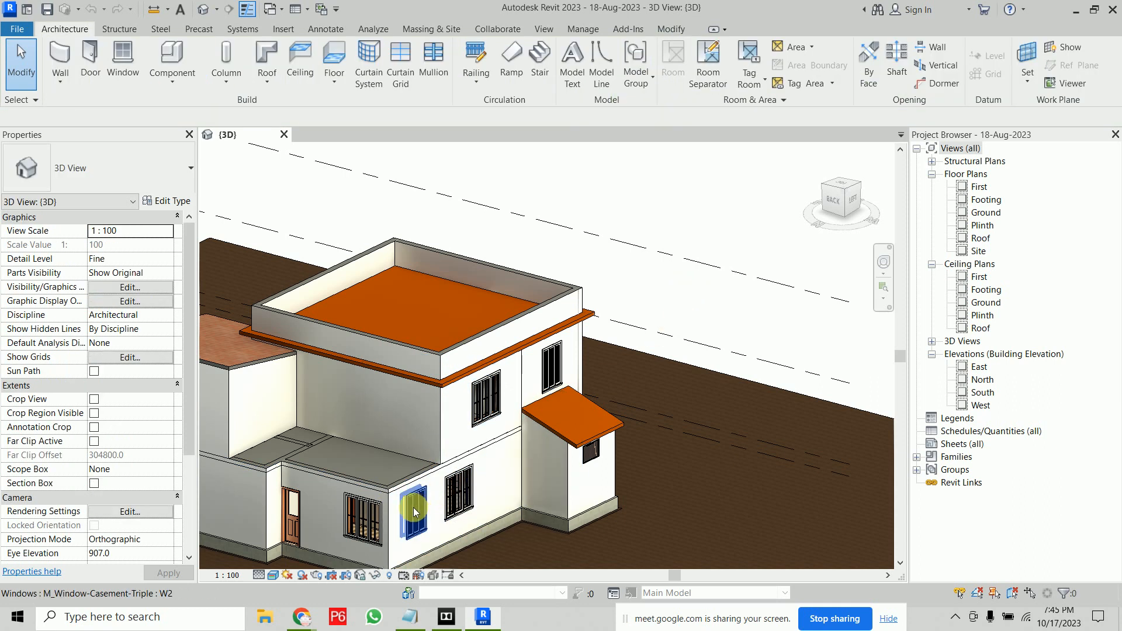
pyautogui.click(396, 508)
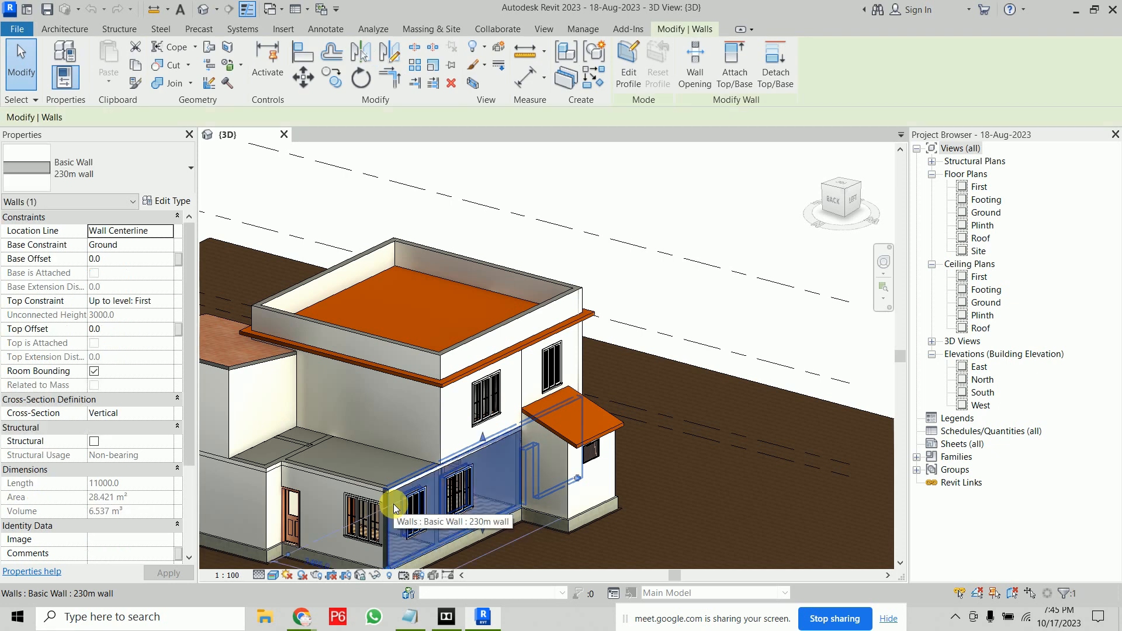
# Step: Duplicate the selected ground-floor wall's type as "230m wall 2"
pyautogui.click(174, 203)
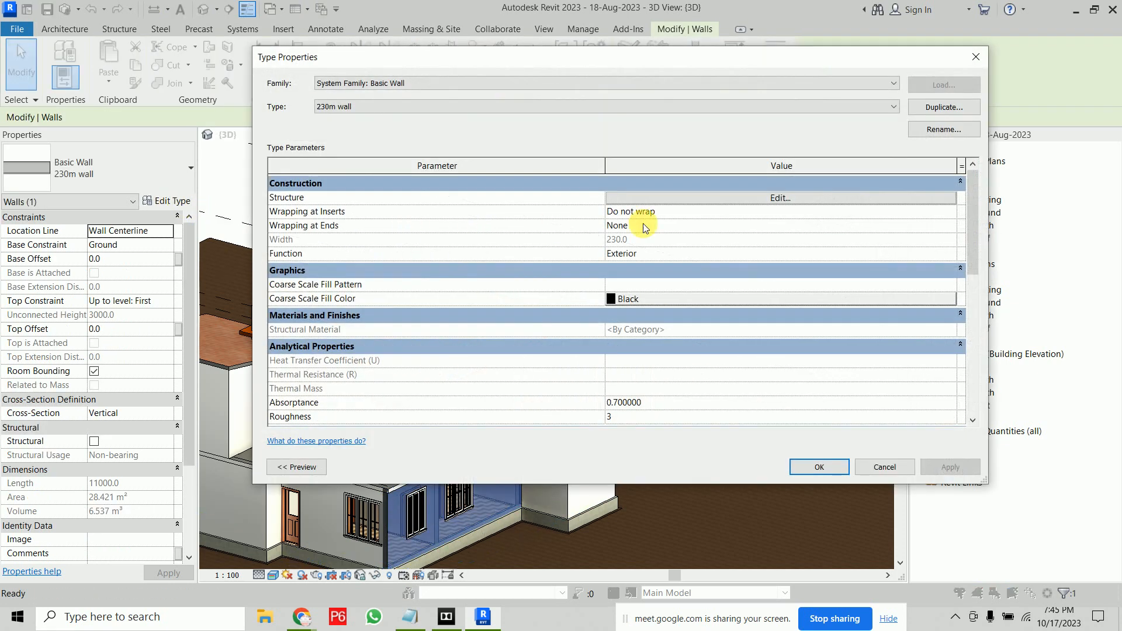
pyautogui.click(935, 107)
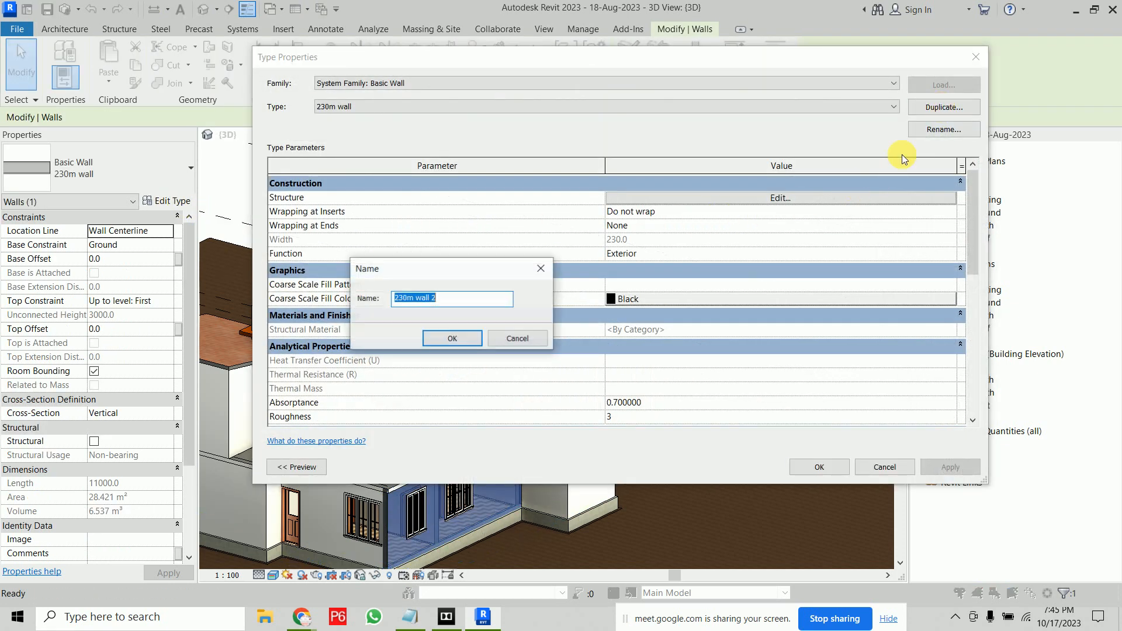
pyautogui.click(451, 338)
# Step: Edit the 230m wall 2 type's structure and set the Finish 1 [4] layer's material to Cherry
pyautogui.click(782, 197)
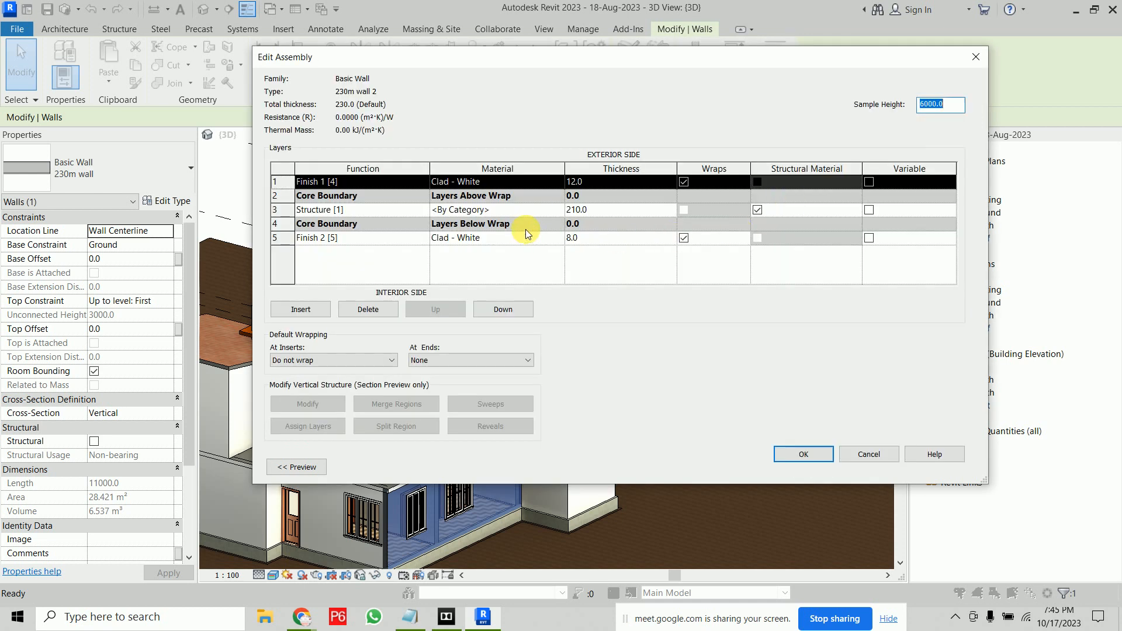
pyautogui.click(558, 184)
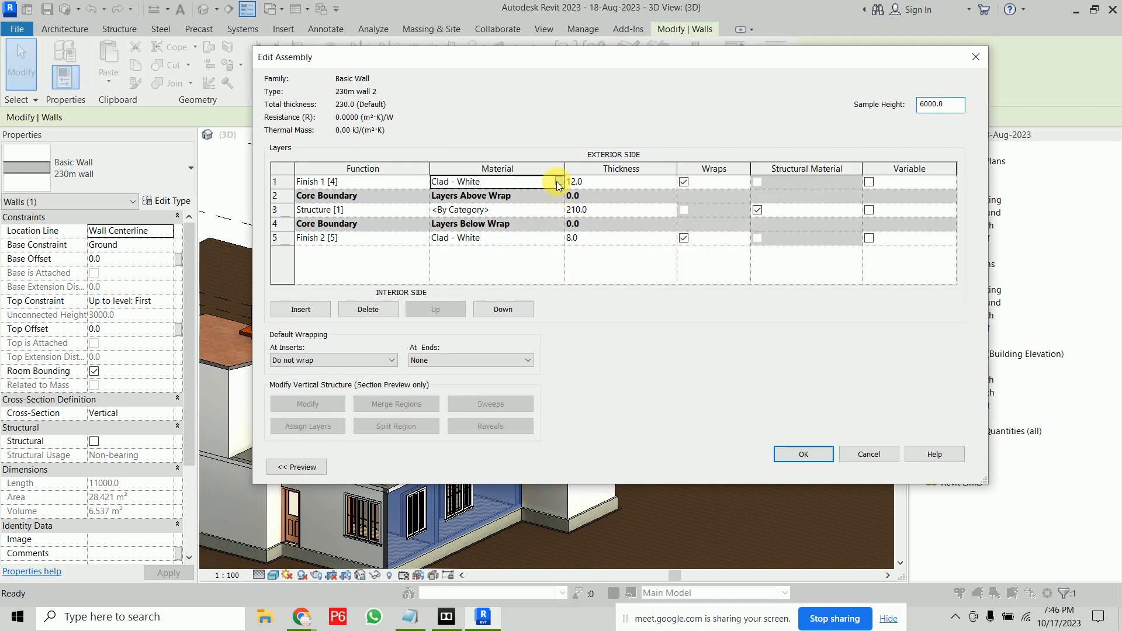
pyautogui.click(558, 184)
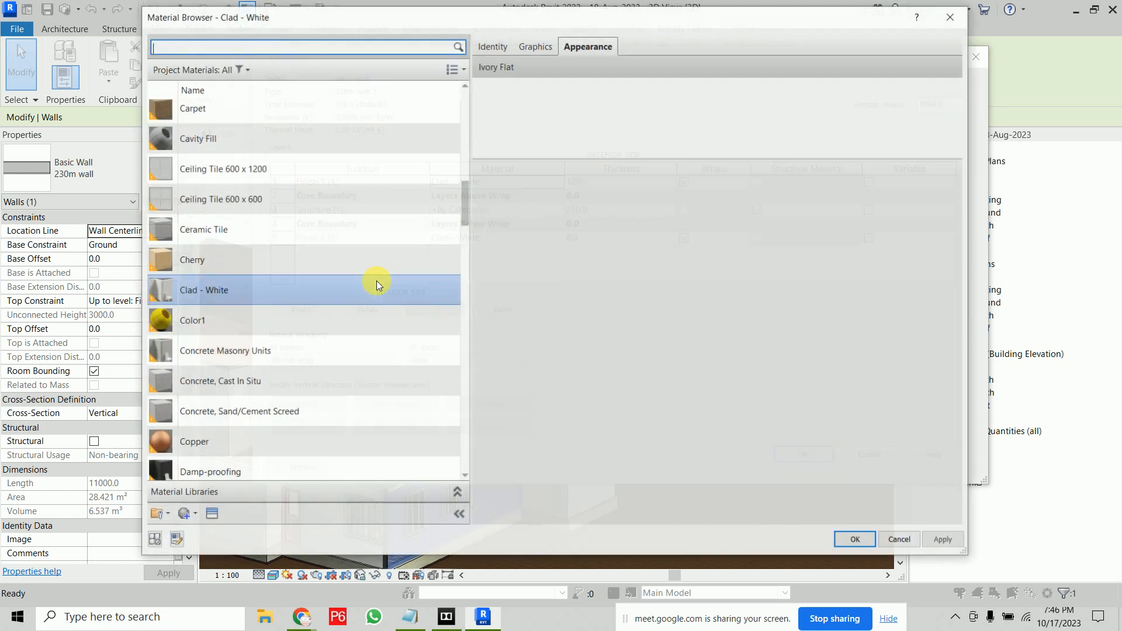
pyautogui.click(215, 261)
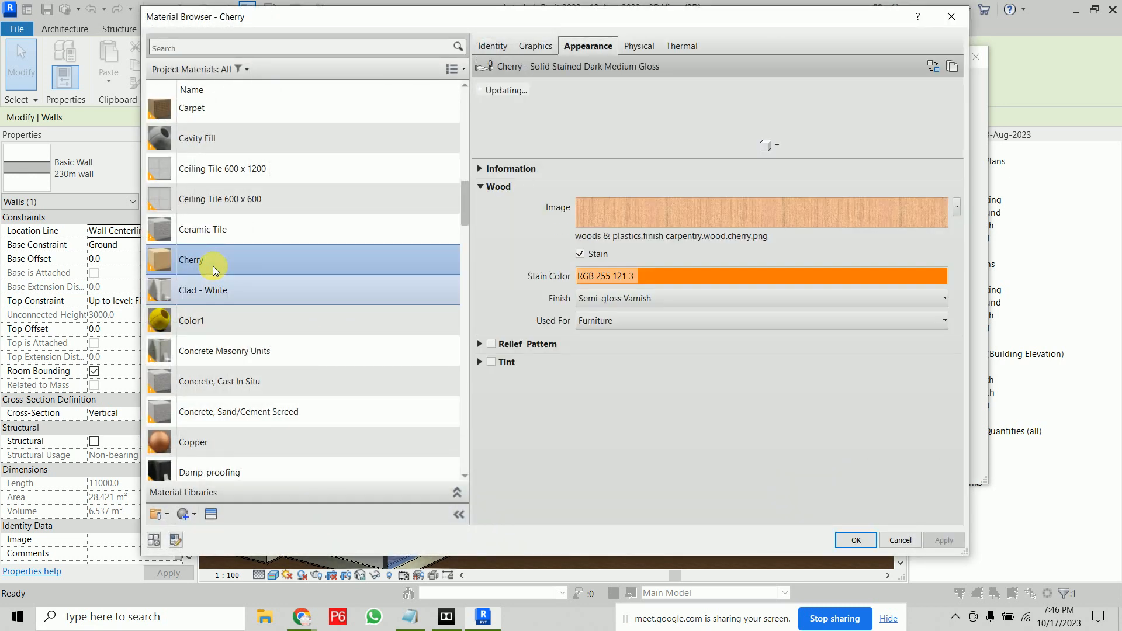
pyautogui.click(857, 542)
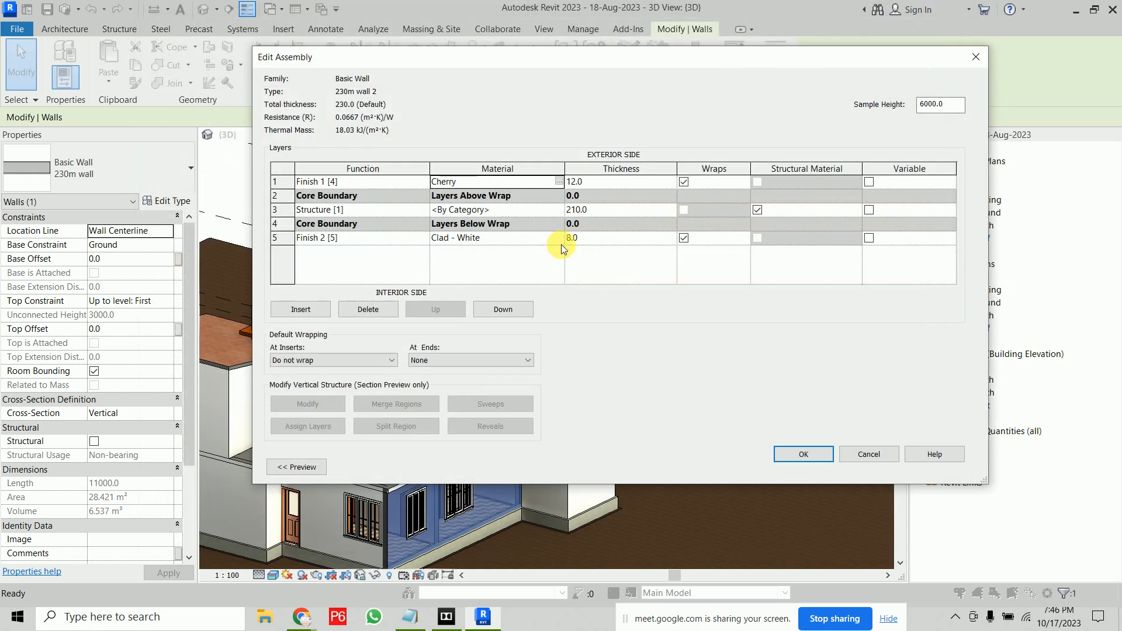
# Step: Set the Finish 2 [5] layer's material to Cherry and apply the new type to the selected wall
pyautogui.click(561, 245)
pyautogui.click(560, 239)
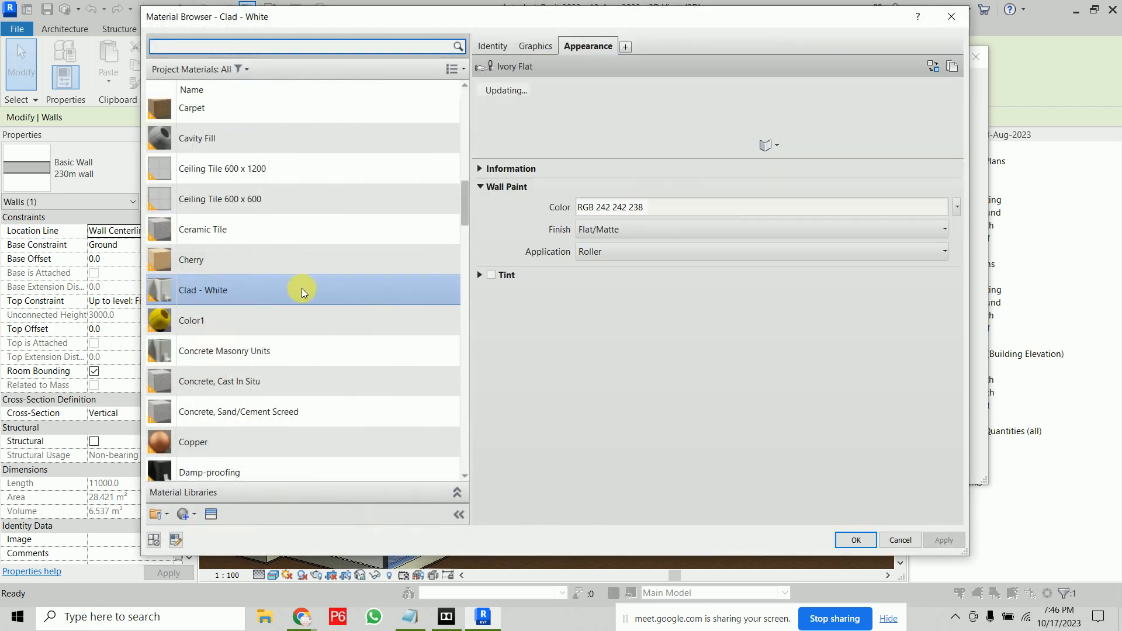
pyautogui.click(226, 259)
pyautogui.click(857, 541)
pyautogui.click(803, 454)
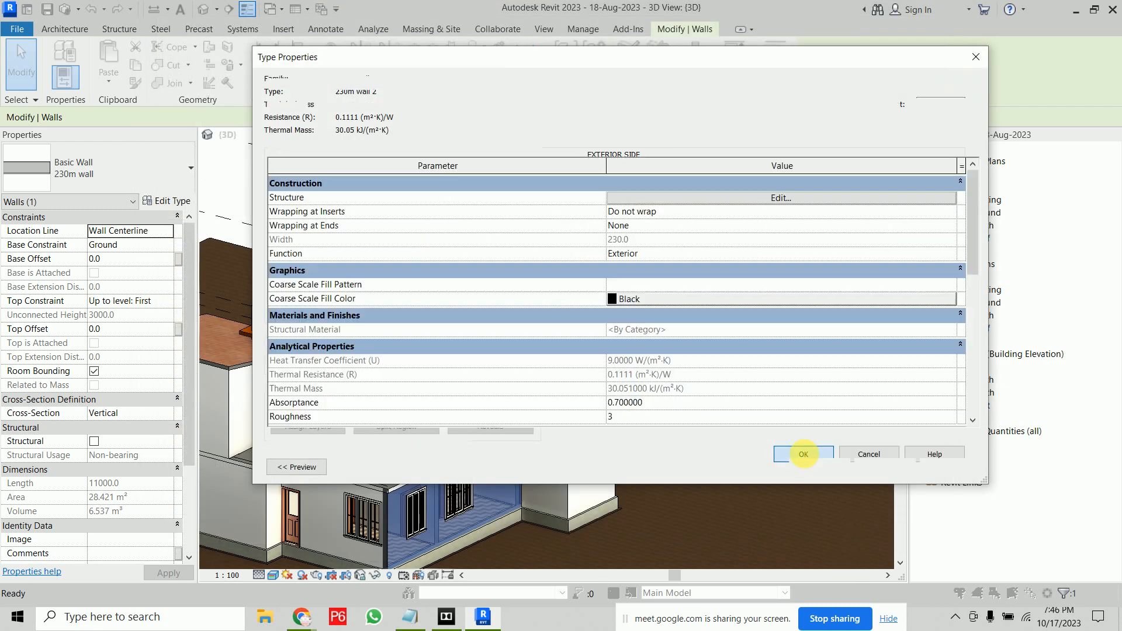
pyautogui.click(824, 468)
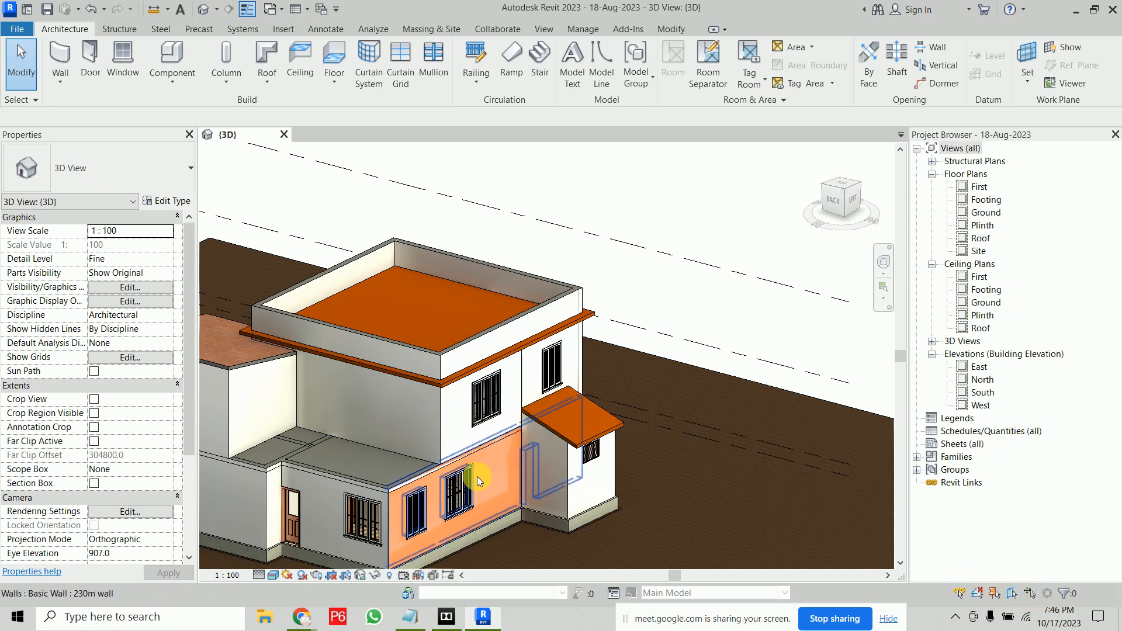
# Step: Assign the 230m wall 2 type to the first-floor side wall and the parapet wall above it, and clear the selection
pyautogui.click(471, 359)
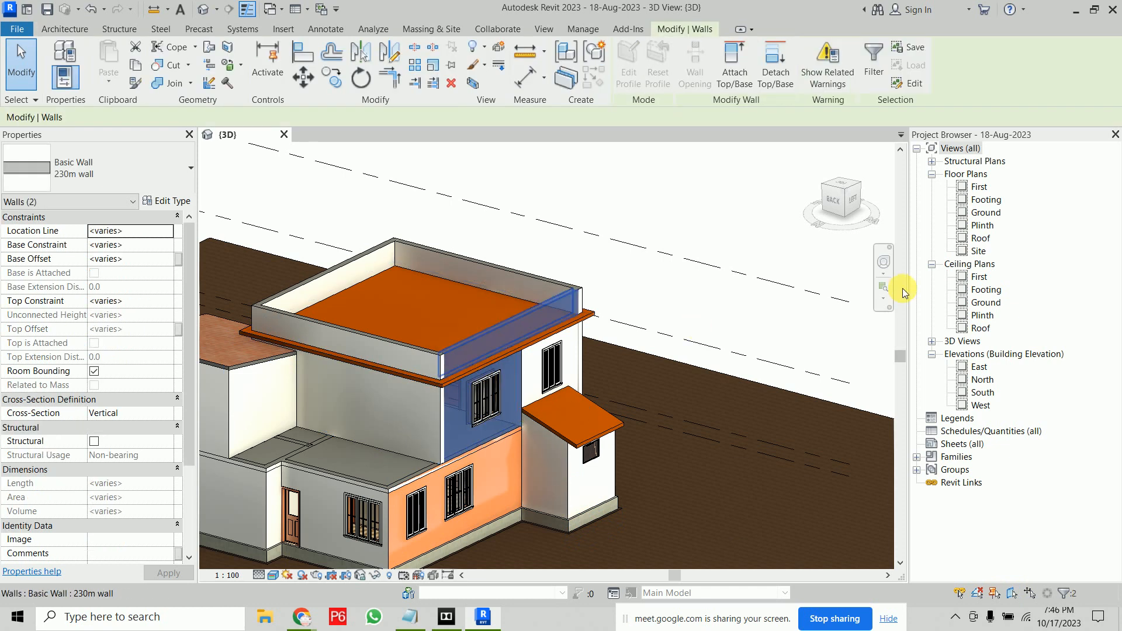
pyautogui.click(144, 173)
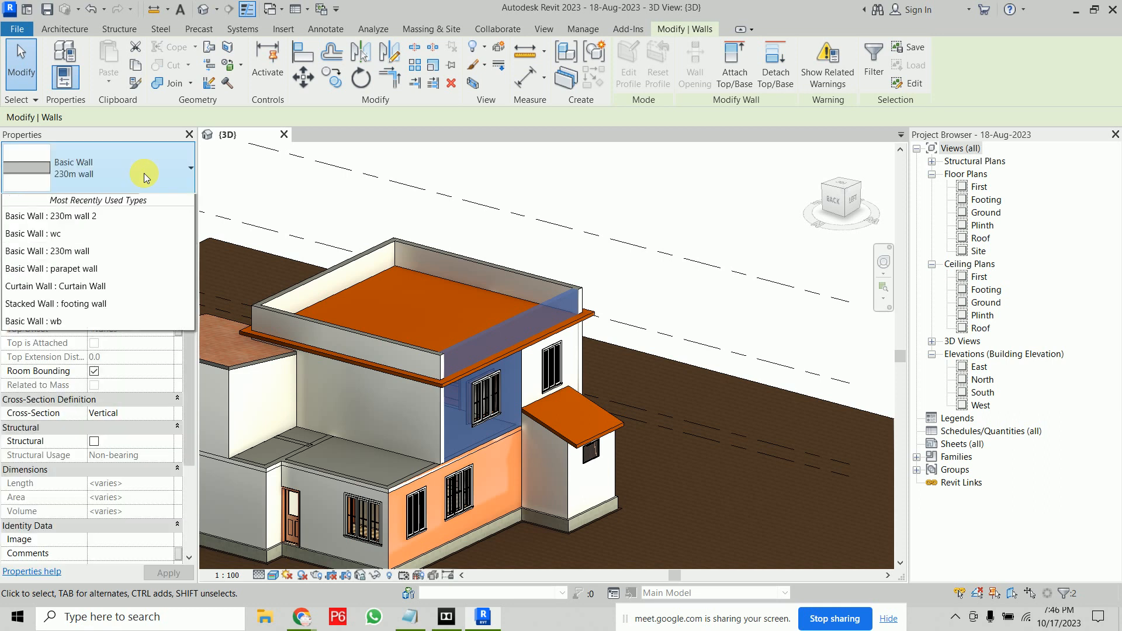
pyautogui.click(110, 269)
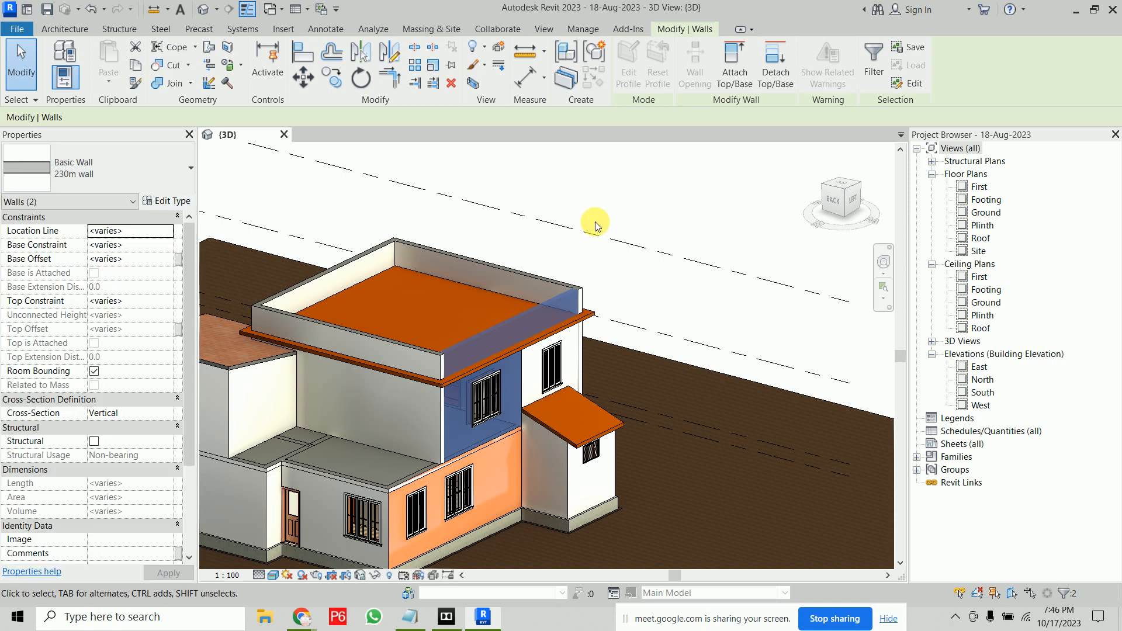
pyautogui.click(655, 204)
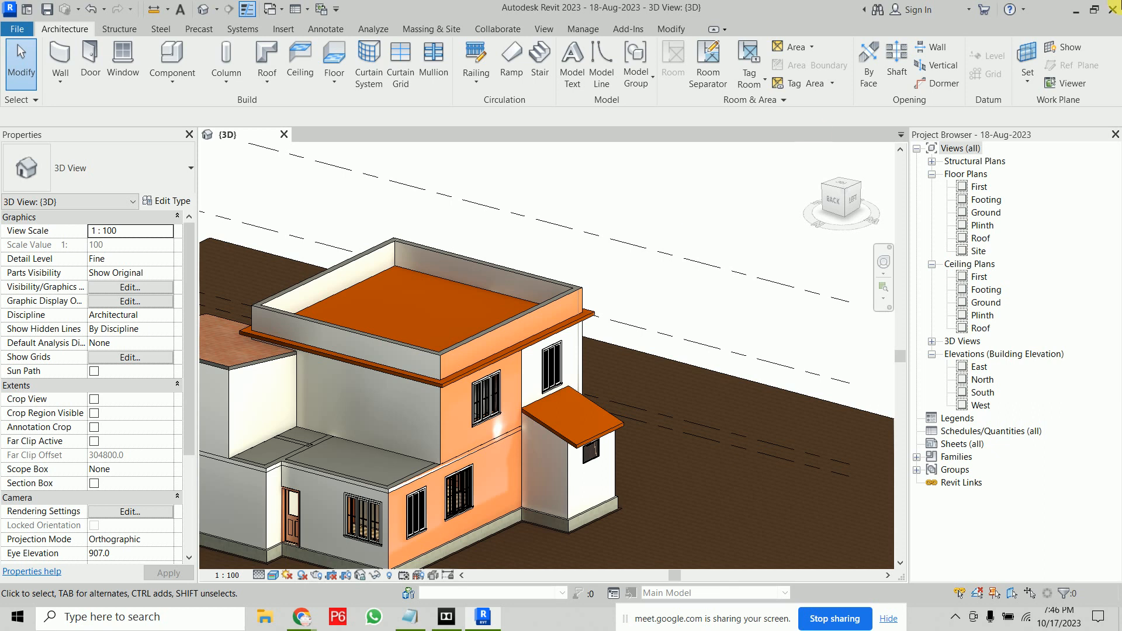
# Step: Open the Ground and First floor plans and compare the interior wall along grid 14 by selecting it in each plan
pyautogui.click(986, 213)
pyautogui.doubleClick(986, 213)
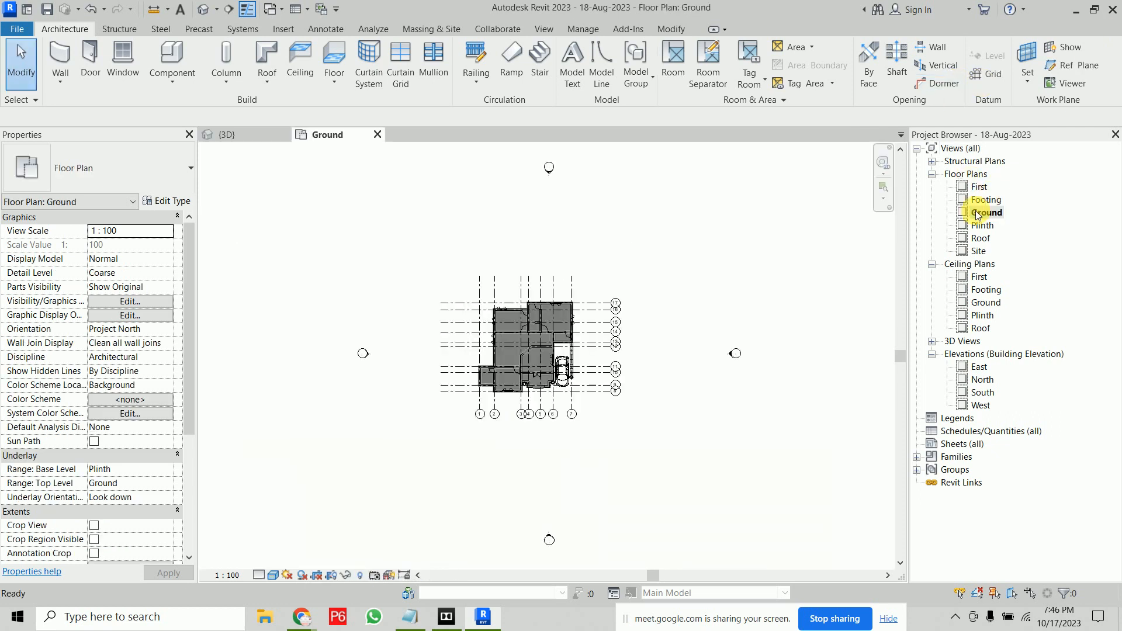
pyautogui.scroll(5, 520, 339)
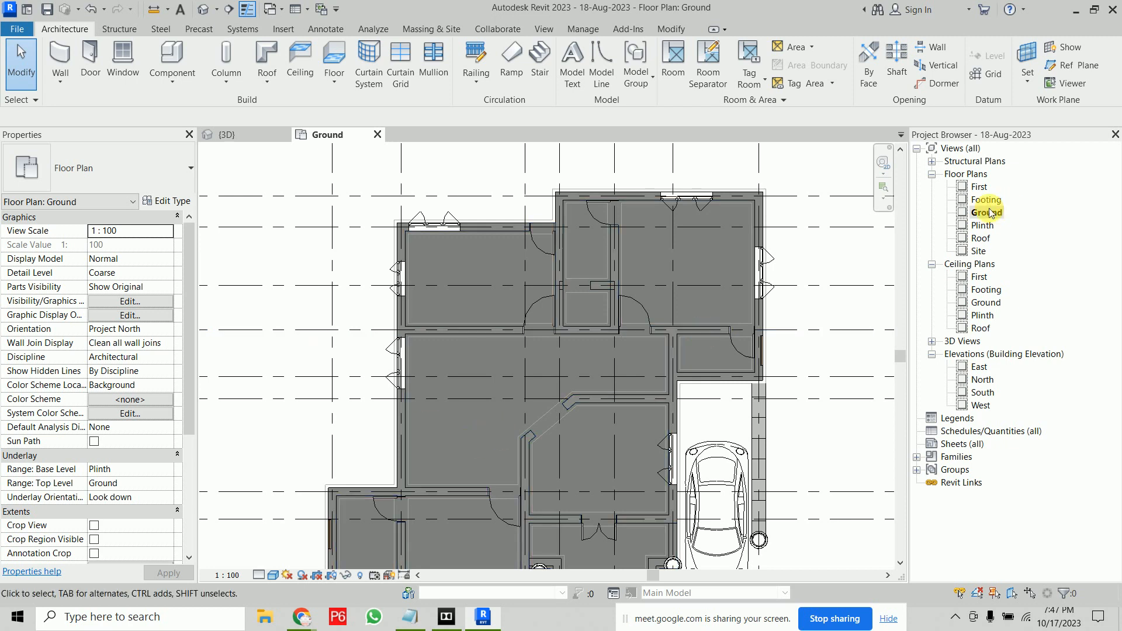
pyautogui.doubleClick(984, 190)
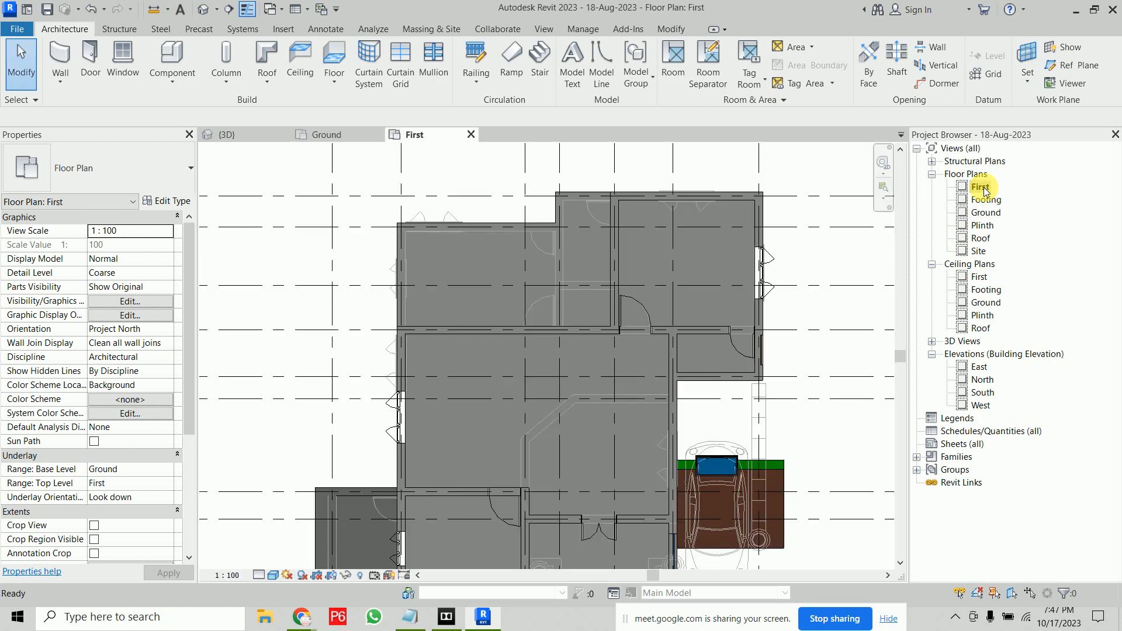
pyautogui.moveTo(852, 271); pyautogui.dragTo(664, 257, button='middle')
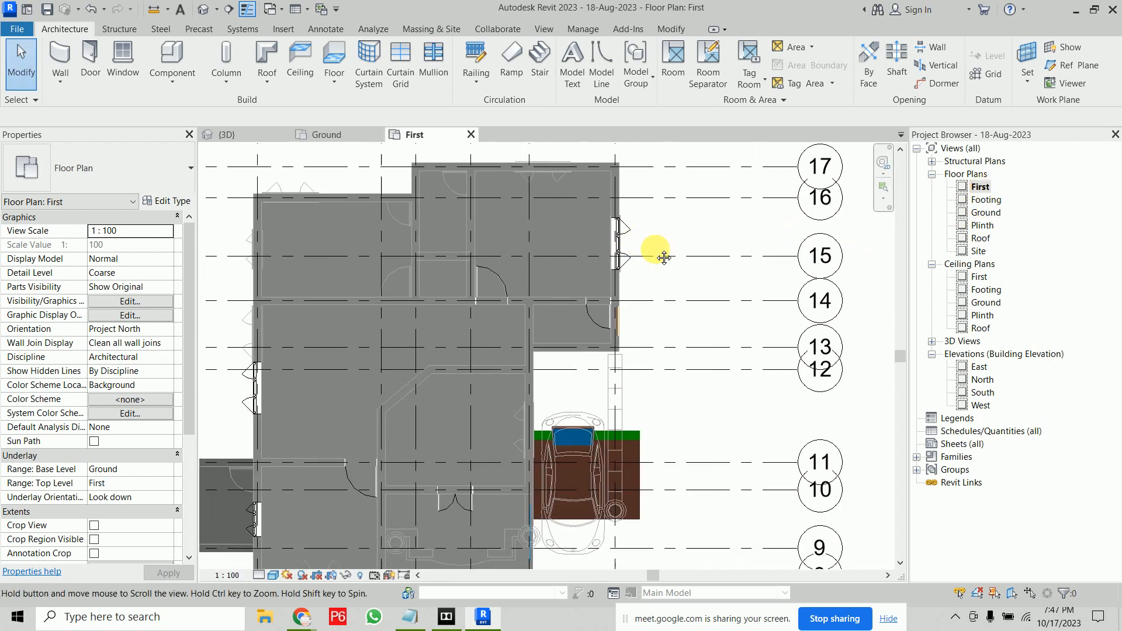
pyautogui.click(342, 301)
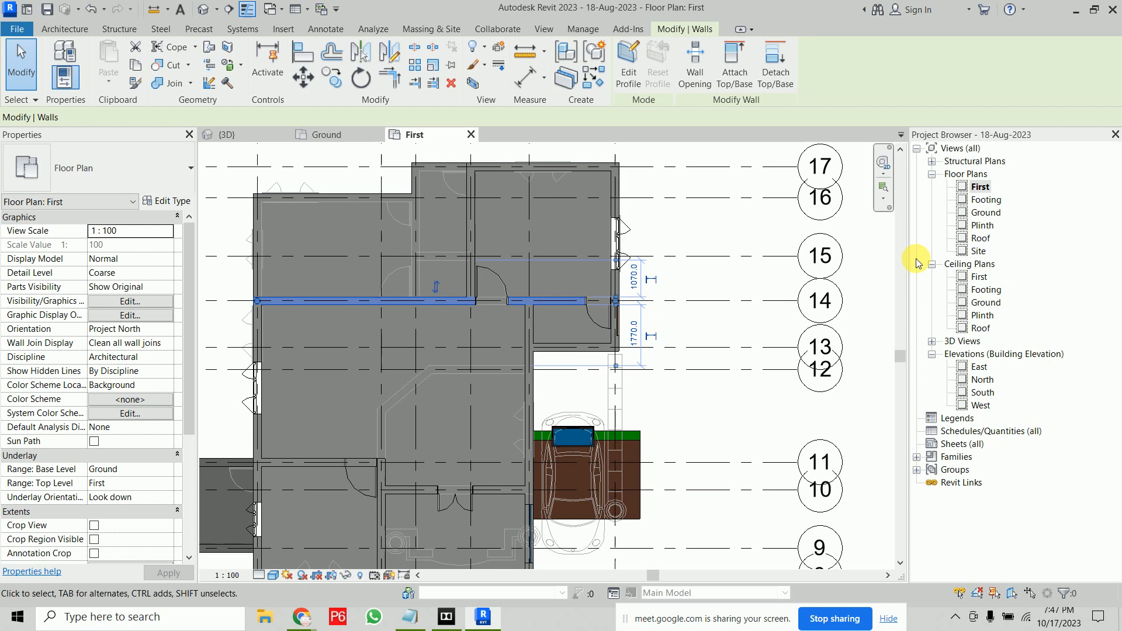
pyautogui.doubleClick(986, 214)
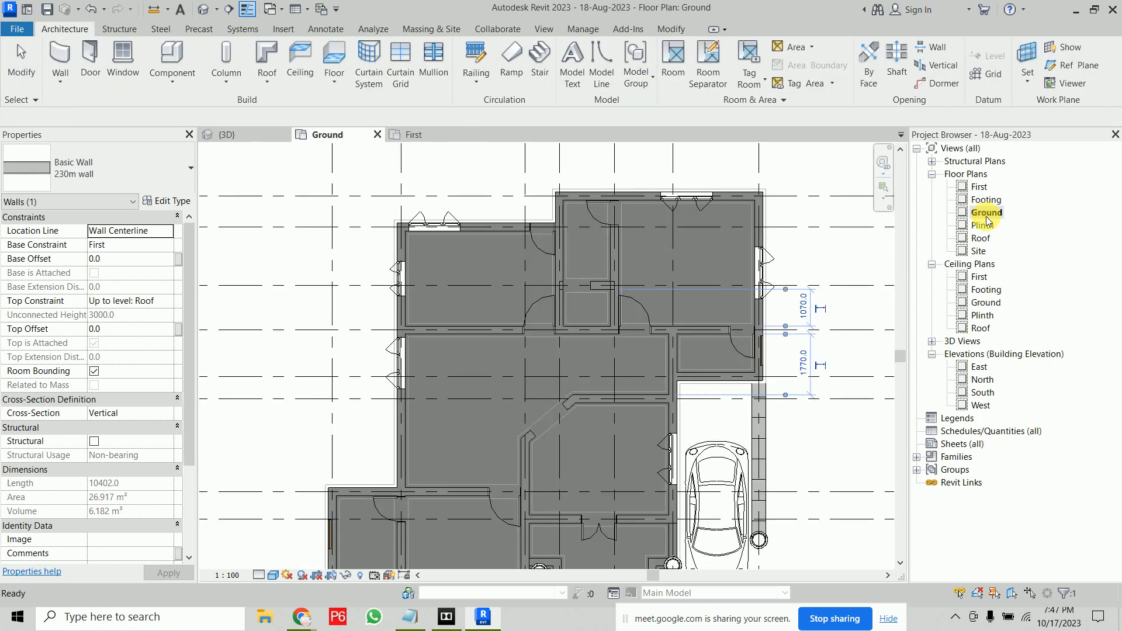
pyautogui.click(479, 335)
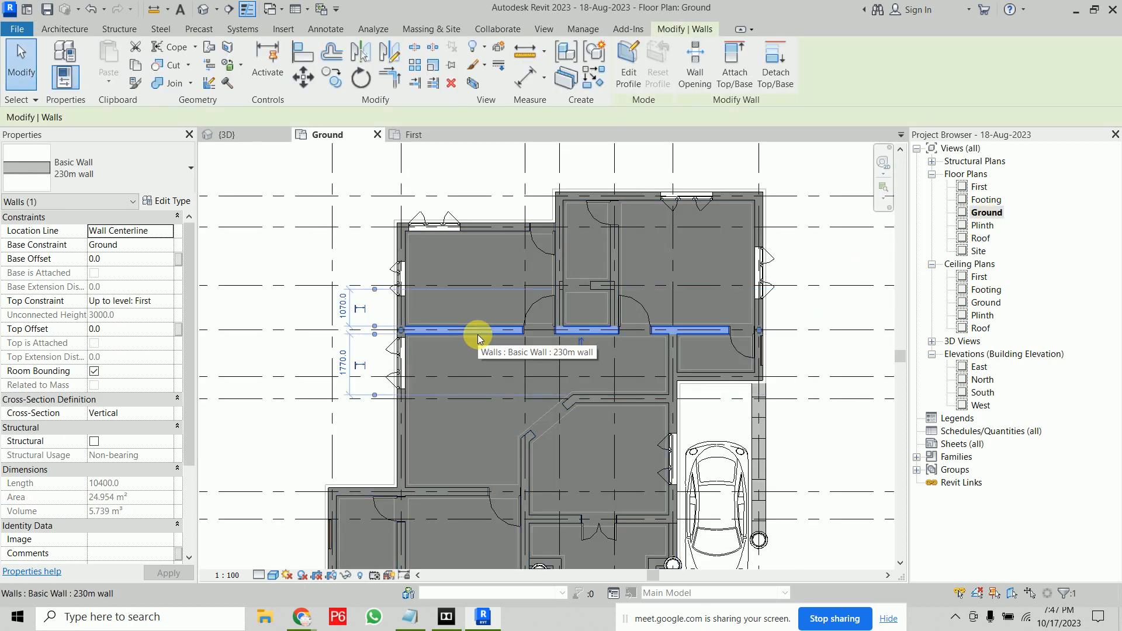
# Step: Move the ground-floor wall on grid 14 about 630 mm toward grid 15, unjoining the elements that cannot stay joined
pyautogui.moveTo(483, 334); pyautogui.dragTo(482, 358)
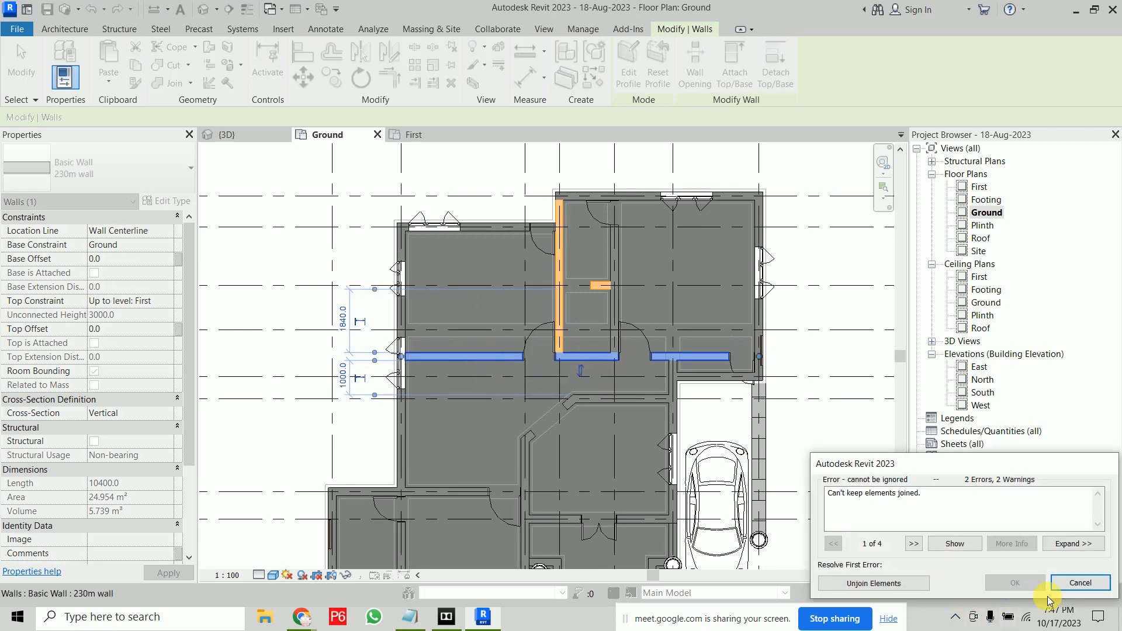
pyautogui.click(1080, 583)
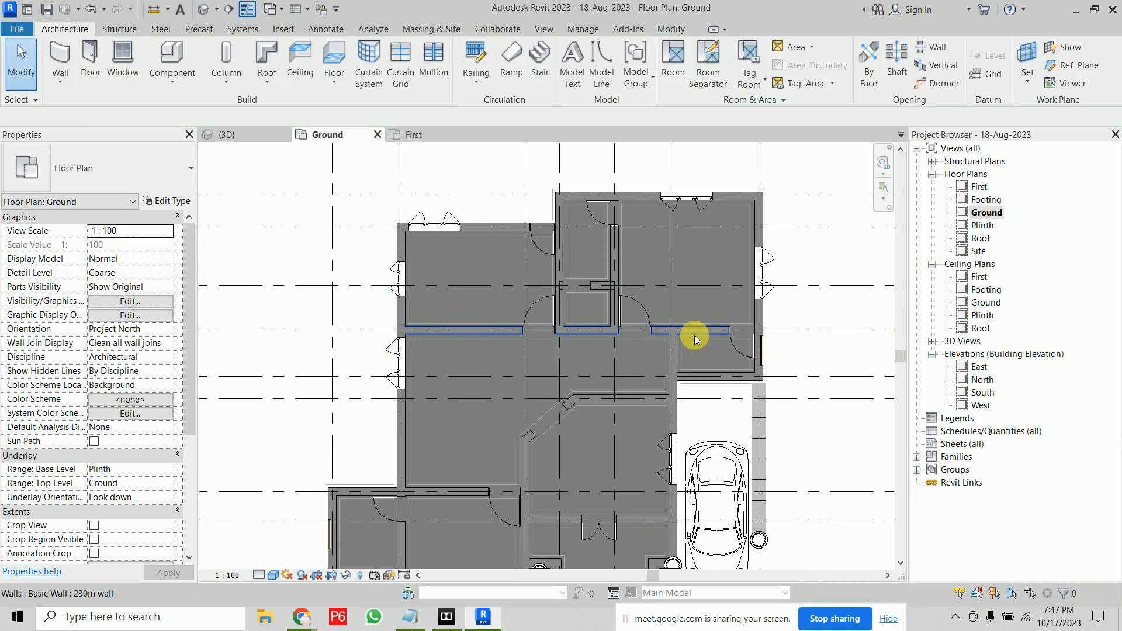
pyautogui.click(694, 332)
pyautogui.moveTo(694, 330); pyautogui.dragTo(699, 309)
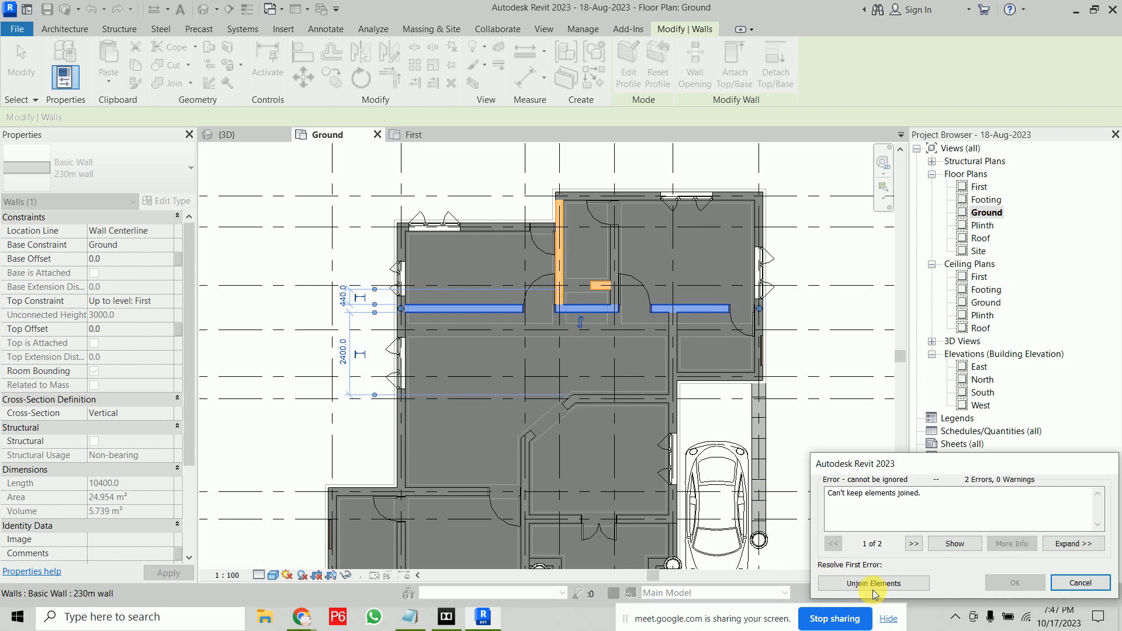
pyautogui.click(873, 585)
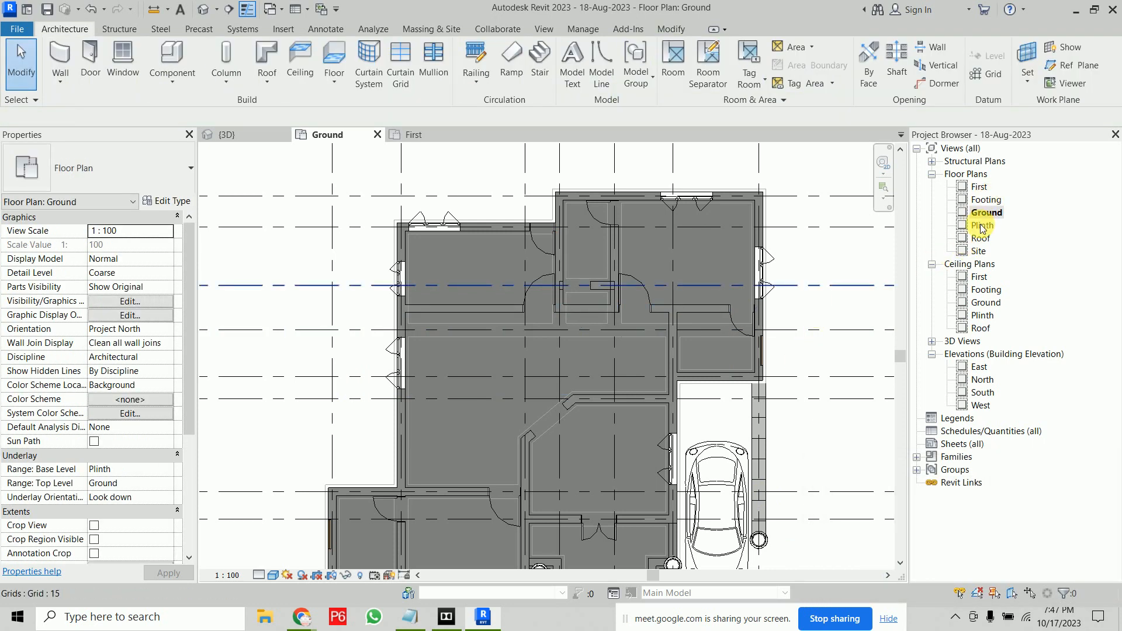
# Step: Open the Footing and First floor plans and examine the first-floor wall on grid 14 against the ground-floor underlay, selecting the wall and its grid line
pyautogui.doubleClick(985, 200)
pyautogui.doubleClick(977, 187)
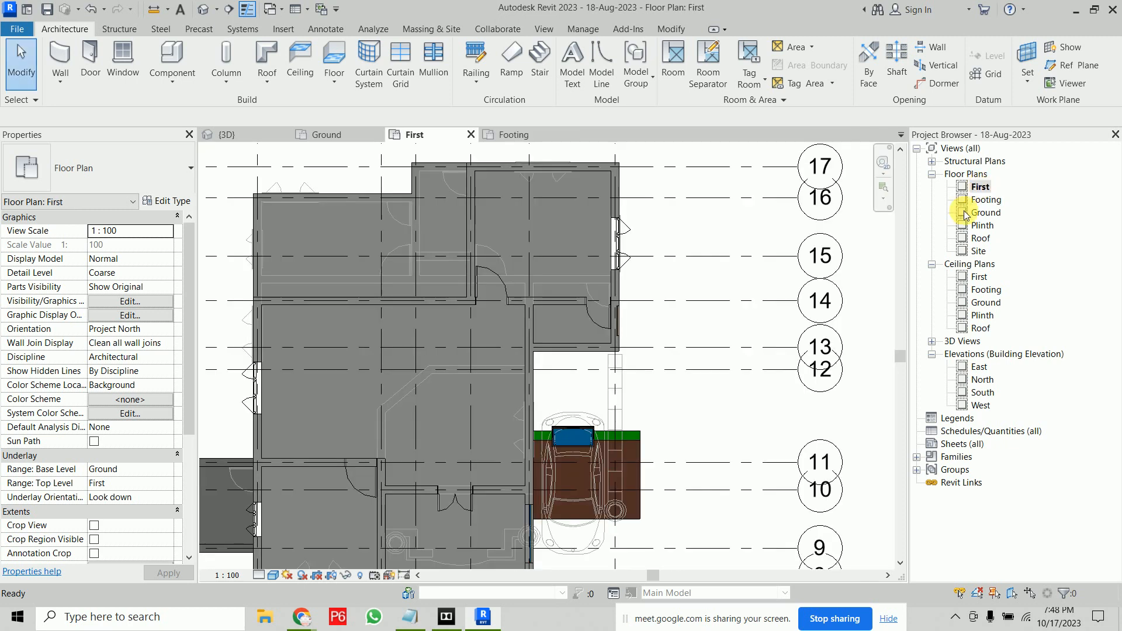
pyautogui.scroll(5, 594, 363)
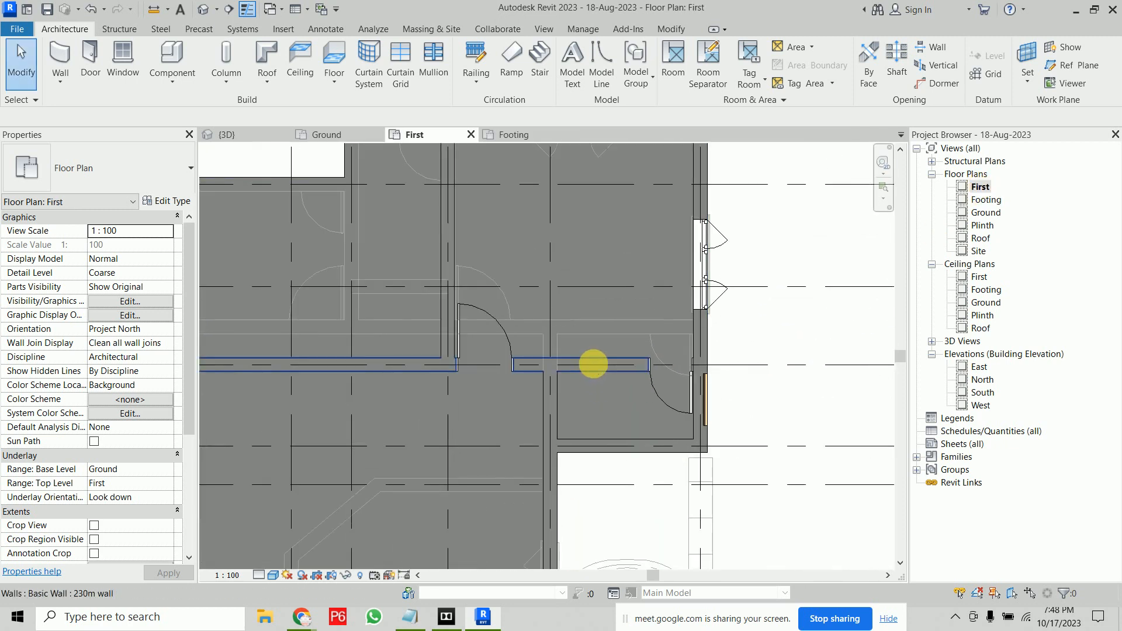
pyautogui.moveTo(593, 364); pyautogui.dragTo(709, 361, button='middle')
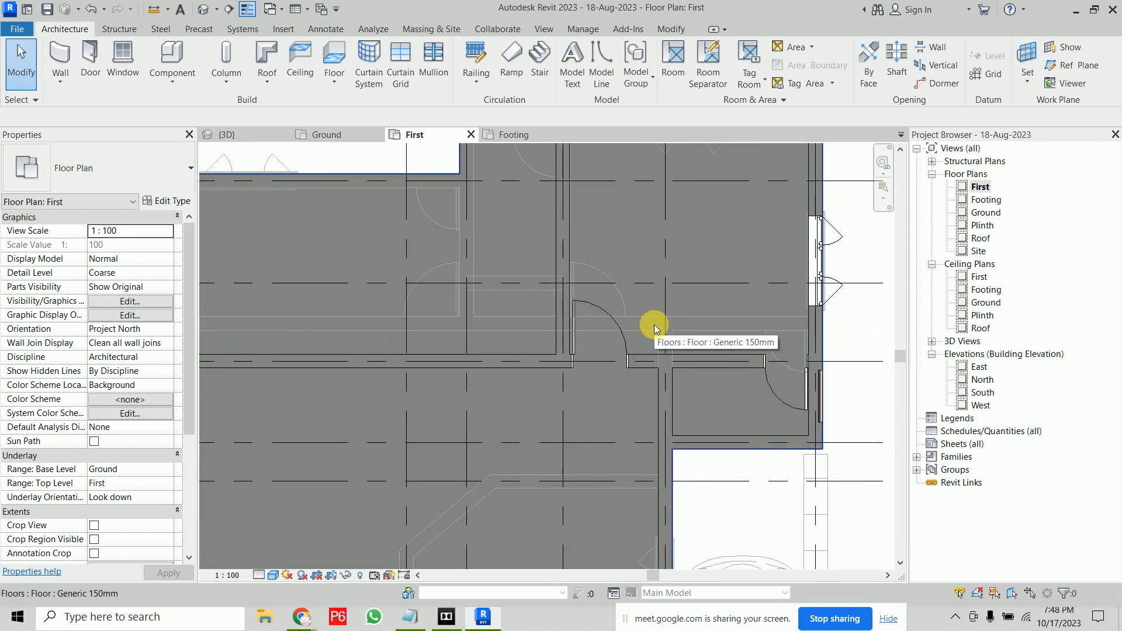
pyautogui.scroll(-2, 419, 345)
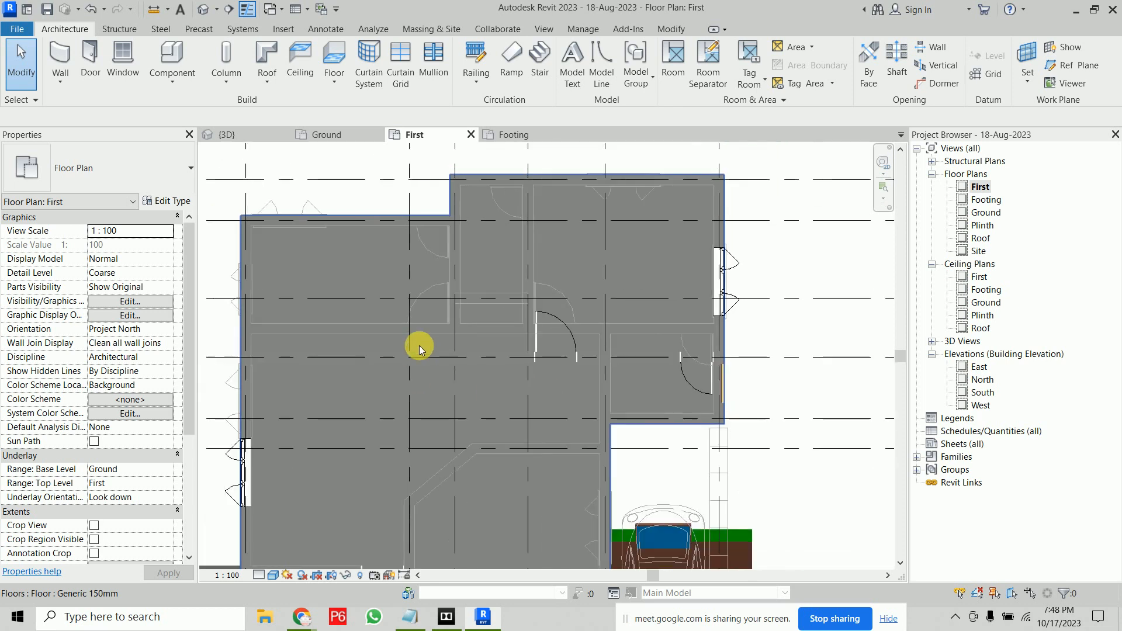
pyautogui.scroll(-1, 419, 345)
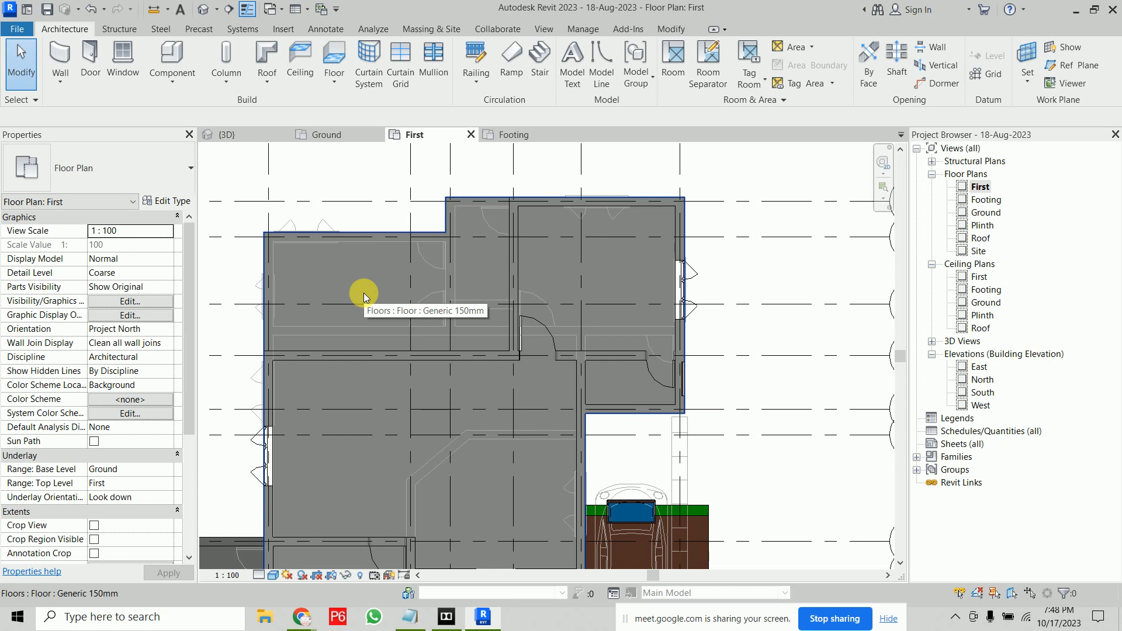
pyautogui.click(473, 361)
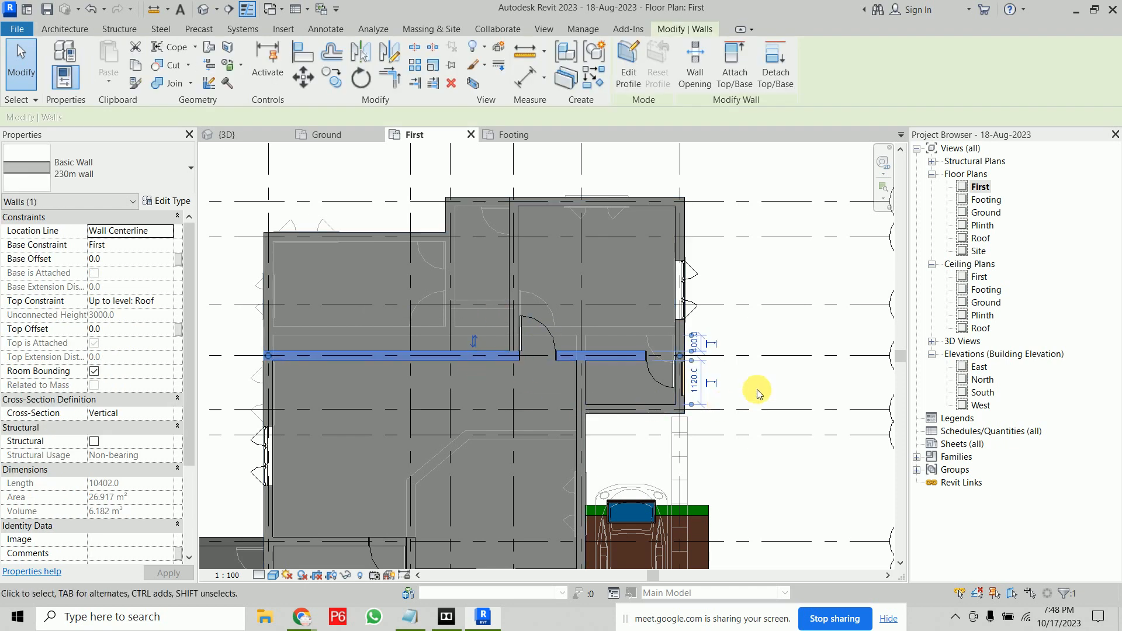
pyautogui.keyDown('ctrl'); pyautogui.click(770, 364); pyautogui.keyUp('ctrl')
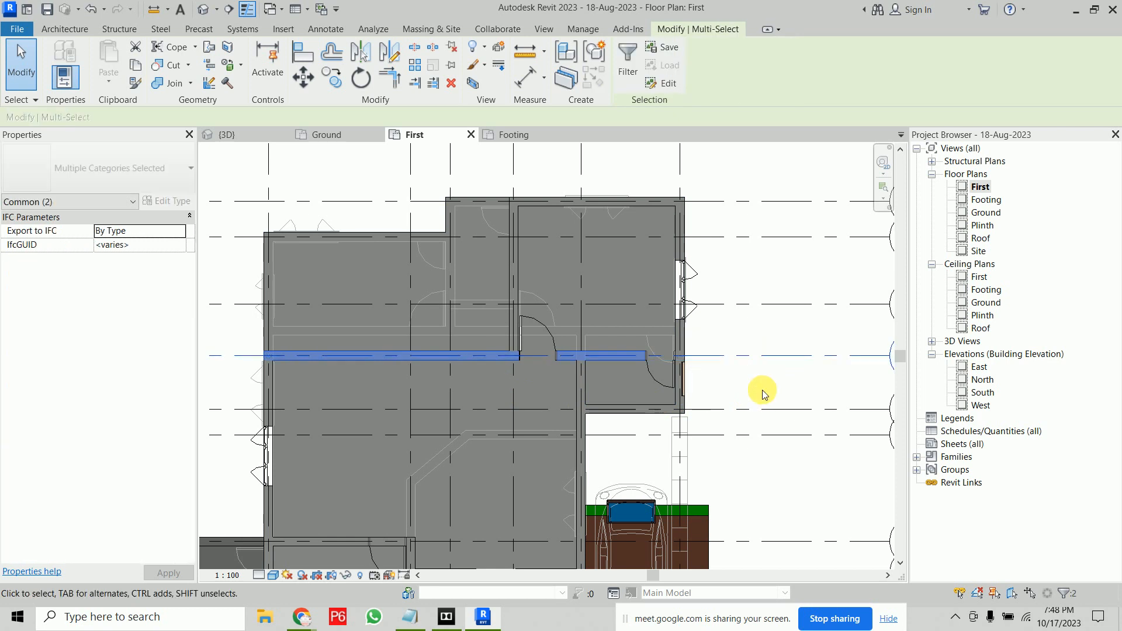
pyautogui.click(763, 391)
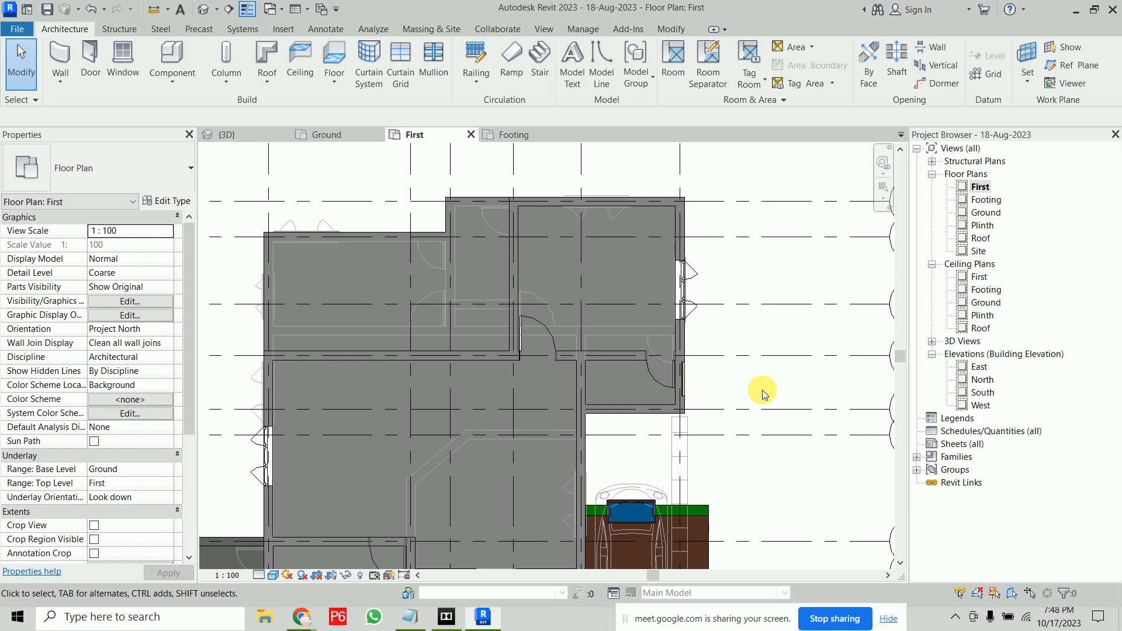
# Step: Align the first-floor 230m wall to grid 14 with the alignment locked, and end the Align command
pyautogui.press('a')
pyautogui.press('l')
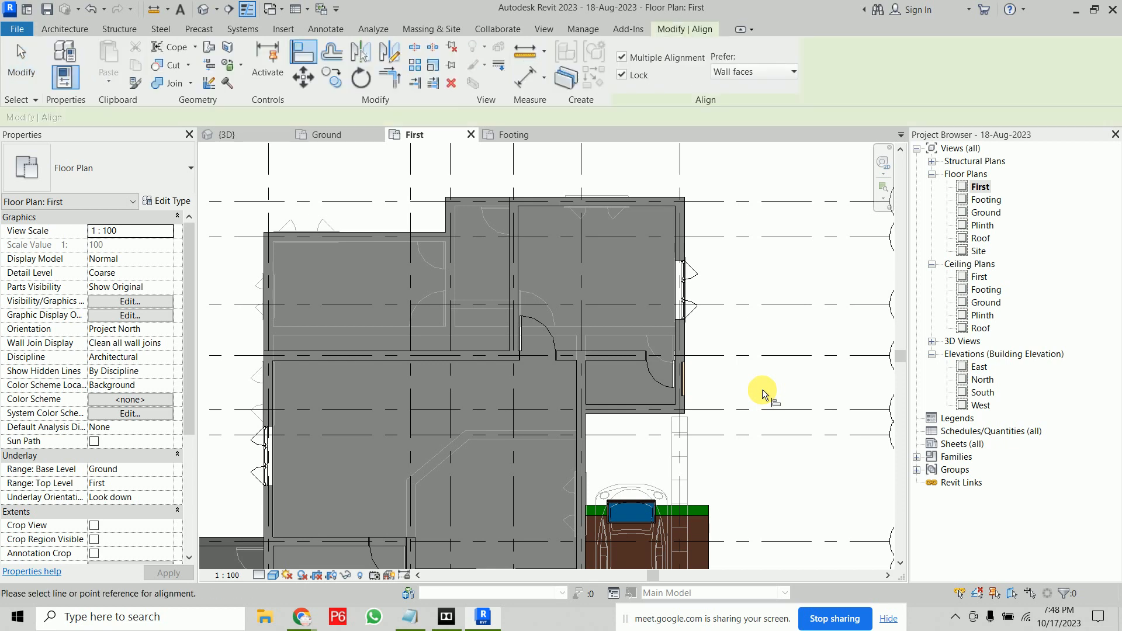
pyautogui.click(771, 356)
pyautogui.scroll(4, 243, 356)
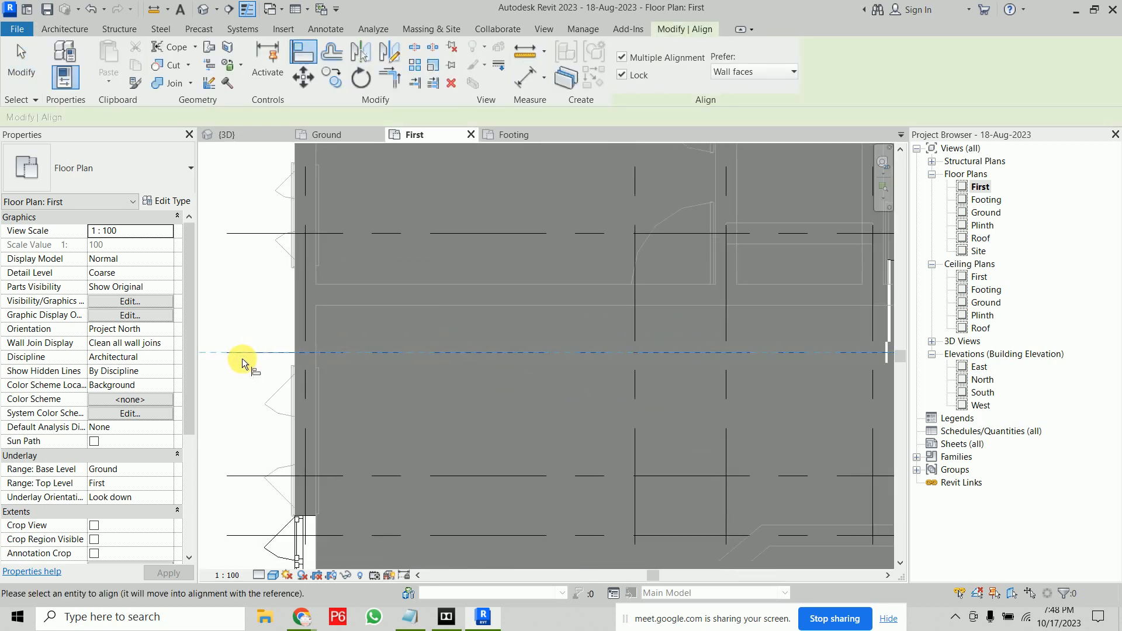
pyautogui.click(387, 352)
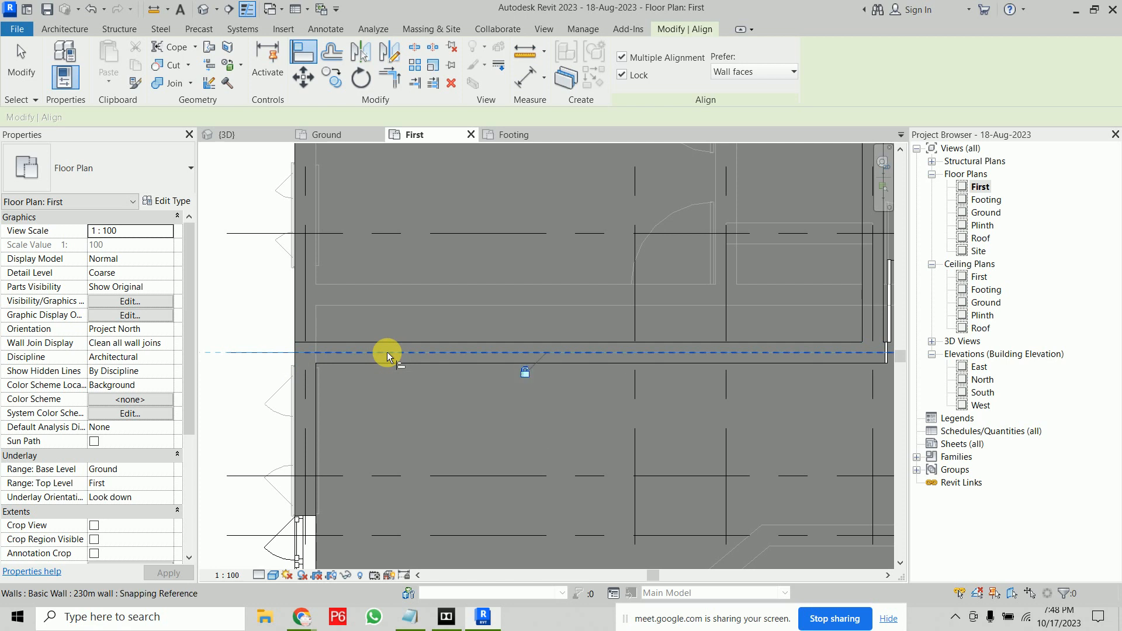
pyautogui.rightClick(228, 275)
pyautogui.click(251, 283)
pyautogui.rightClick(235, 277)
pyautogui.click(251, 284)
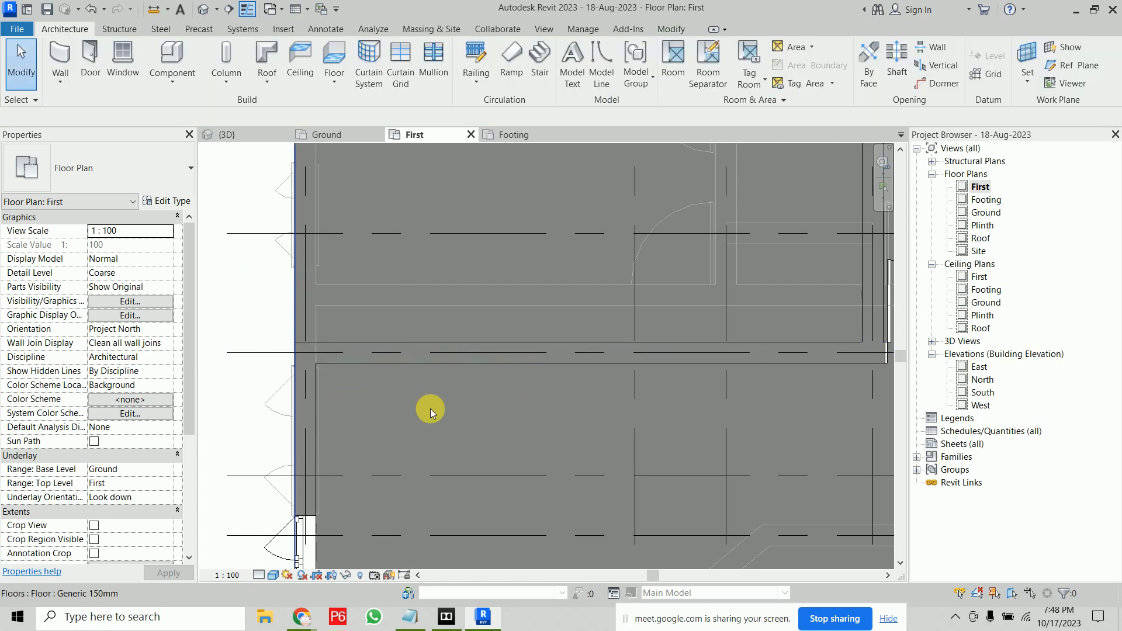
# Step: On the Ground floor plan, align the offset 230m wall to grid 14 with locking, unjoining the elements that cannot stay joined
pyautogui.doubleClick(986, 214)
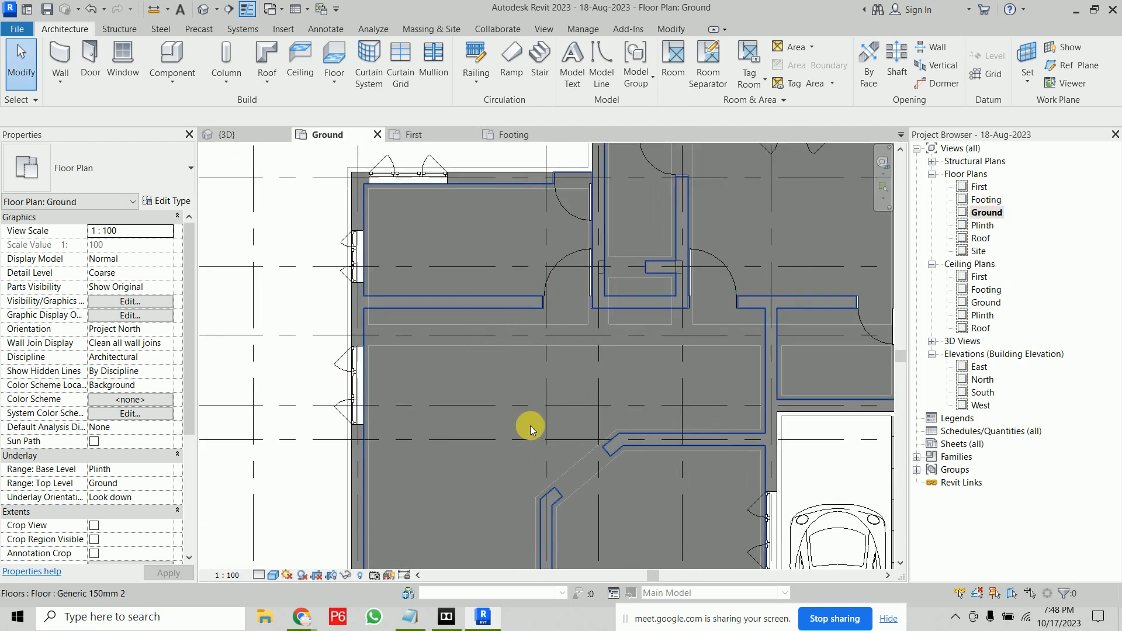
pyautogui.press('a')
pyautogui.press('l')
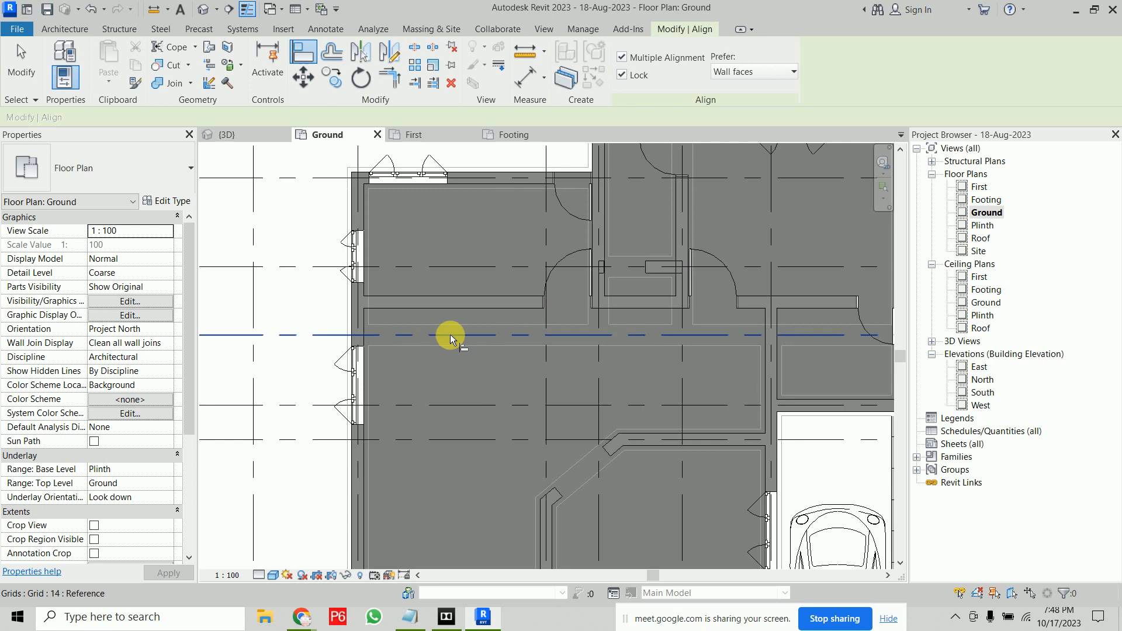
pyautogui.click(450, 335)
pyautogui.scroll(3, 446, 301)
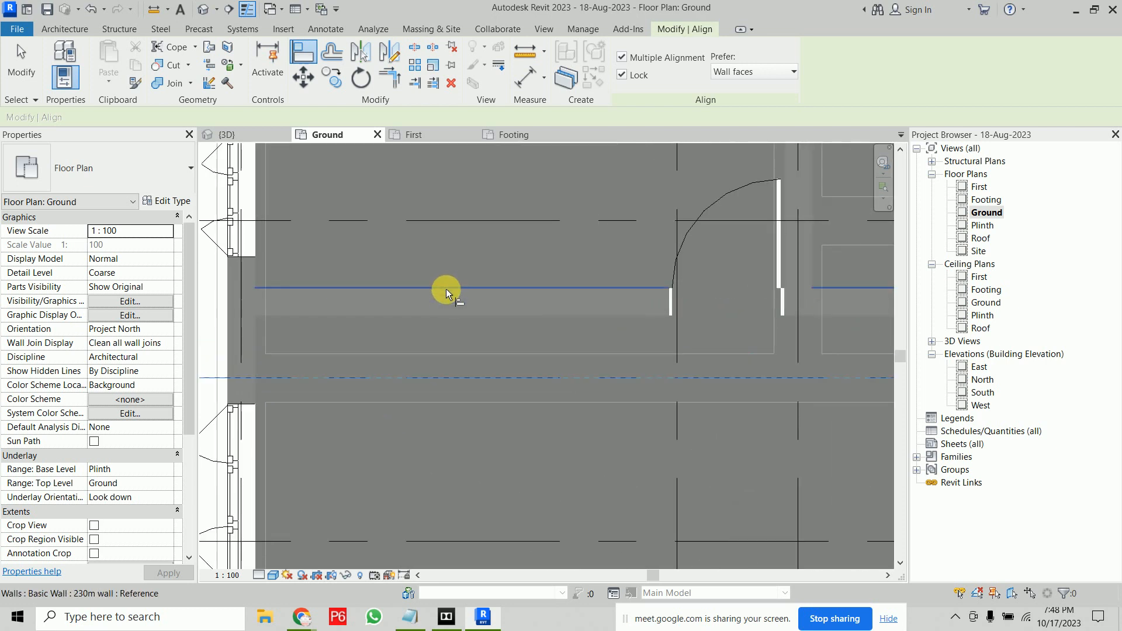
pyautogui.click(445, 296)
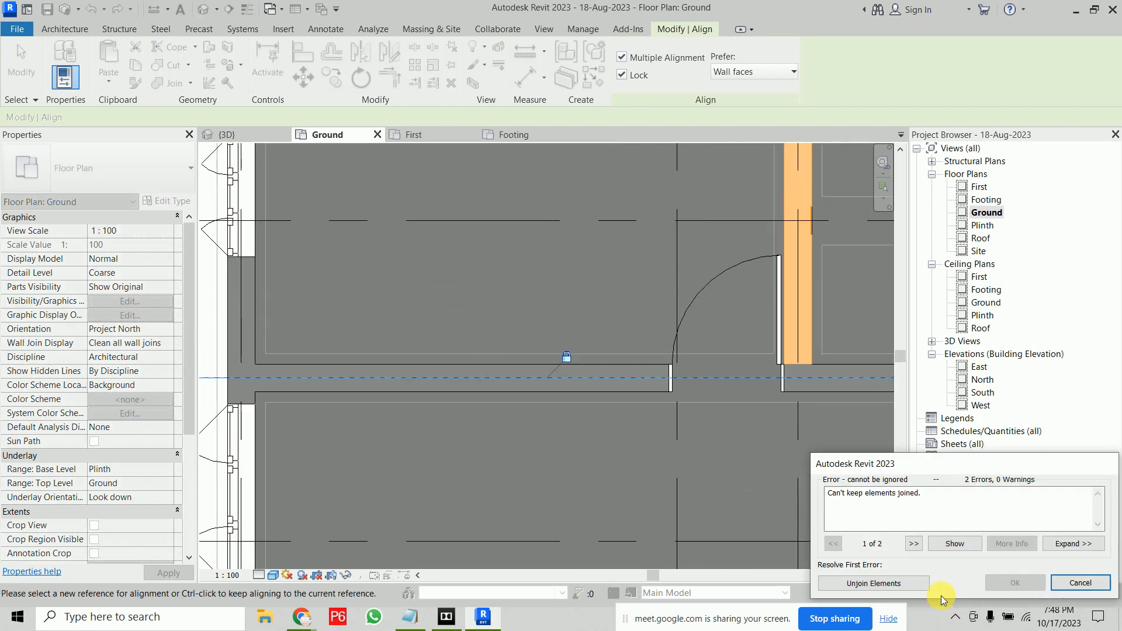
pyautogui.click(912, 583)
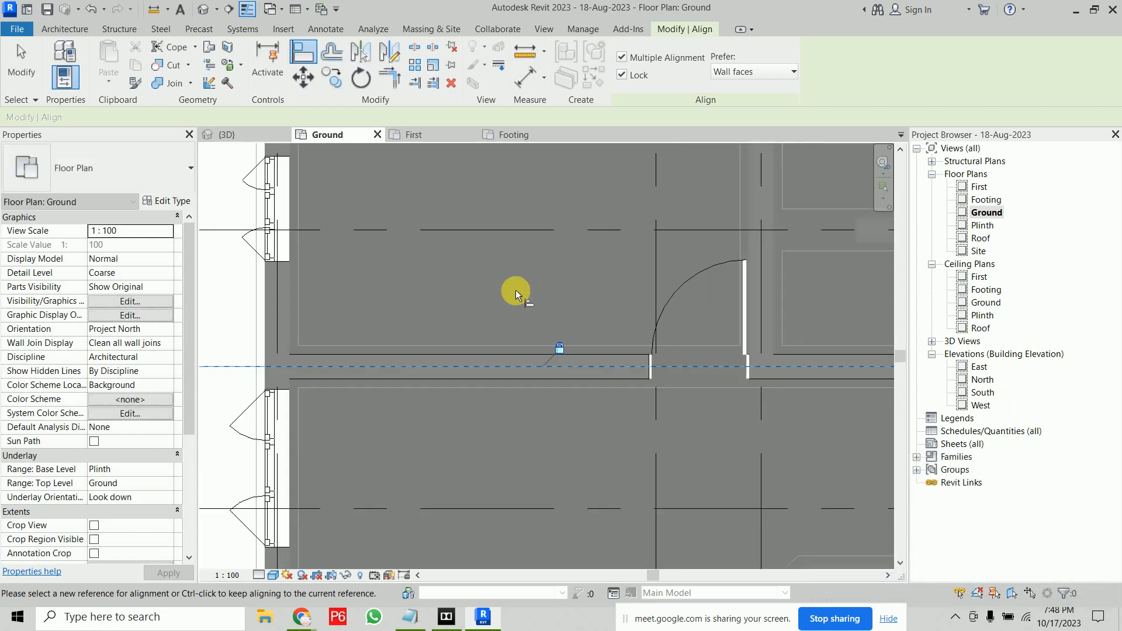
pyautogui.scroll(-3, 515, 290)
pyautogui.press('Escape')
pyautogui.press('Escape')
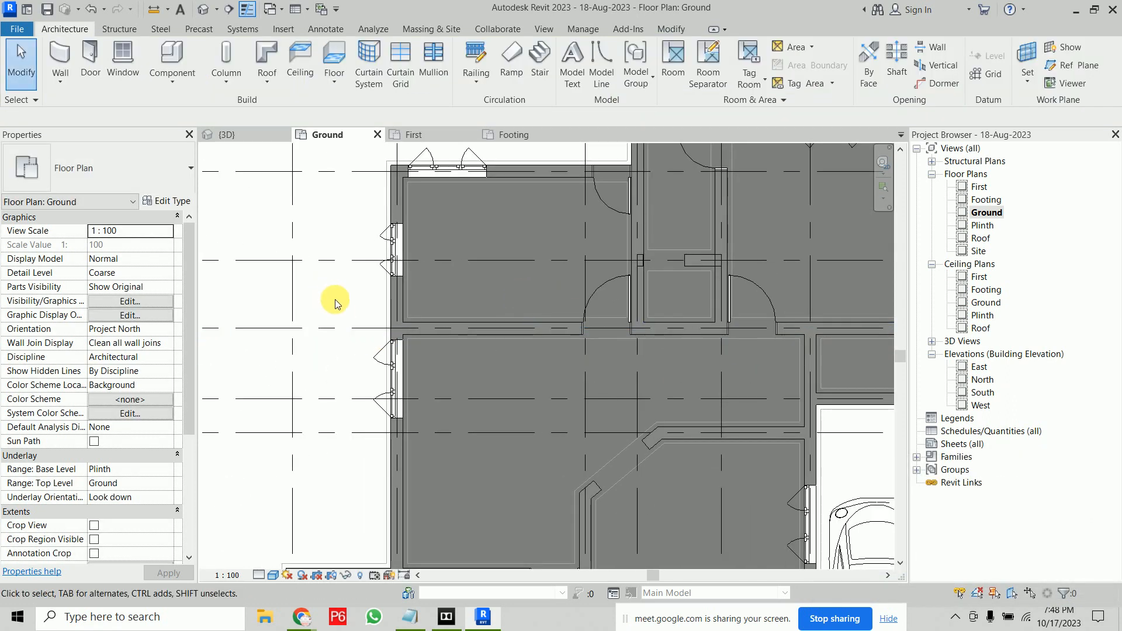
# Step: Nudge grid 14 one increment toward grid 15 on the Ground floor plan, unjoin the conflicting elements, and clear the selection
pyautogui.scroll(-4, 283, 353)
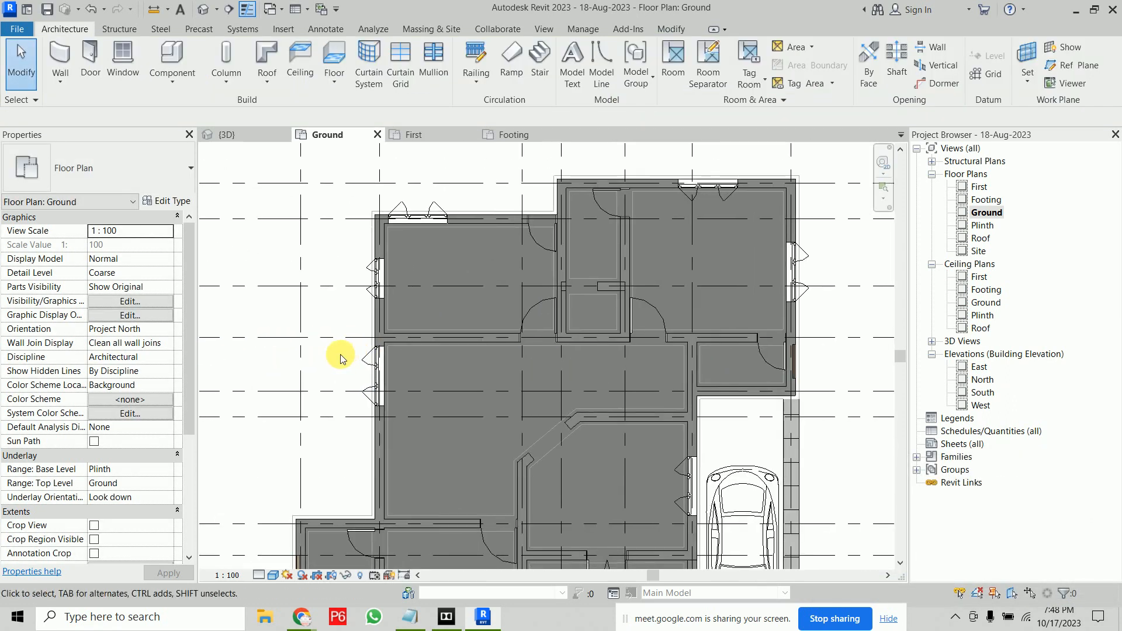
pyautogui.click(326, 339)
pyautogui.scroll(-2, 325, 382)
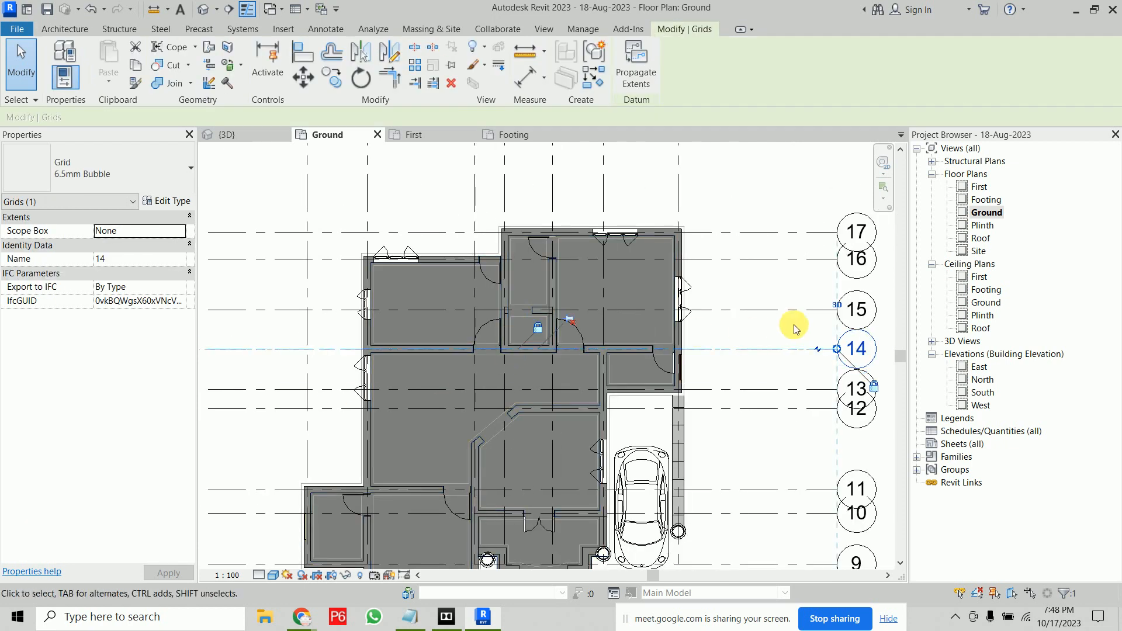
pyautogui.press('Up')
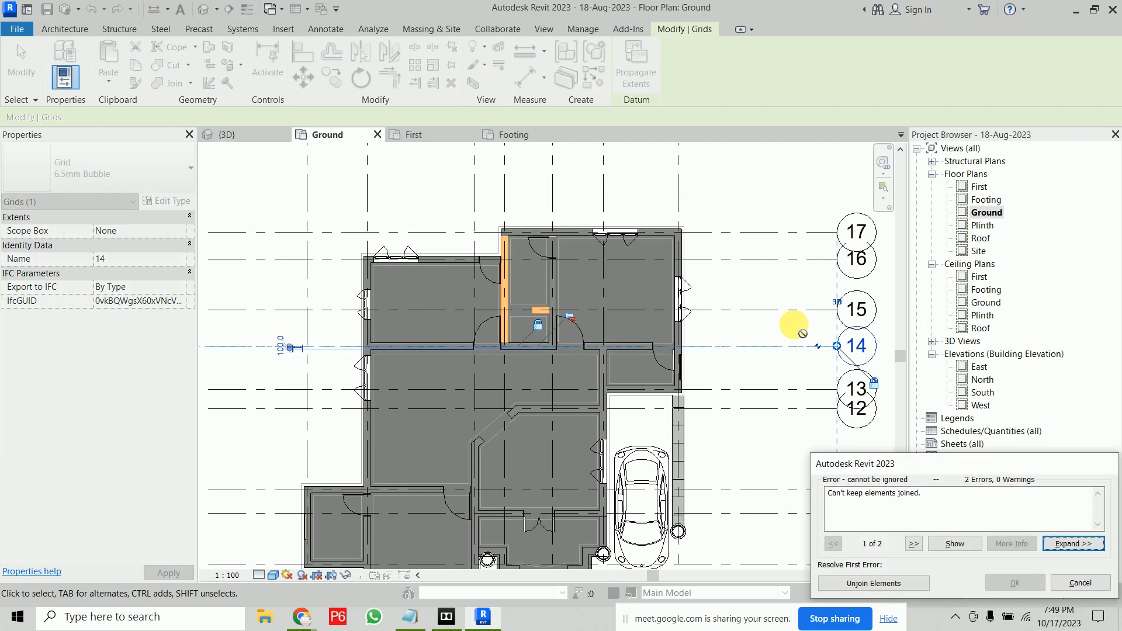
pyautogui.click(871, 583)
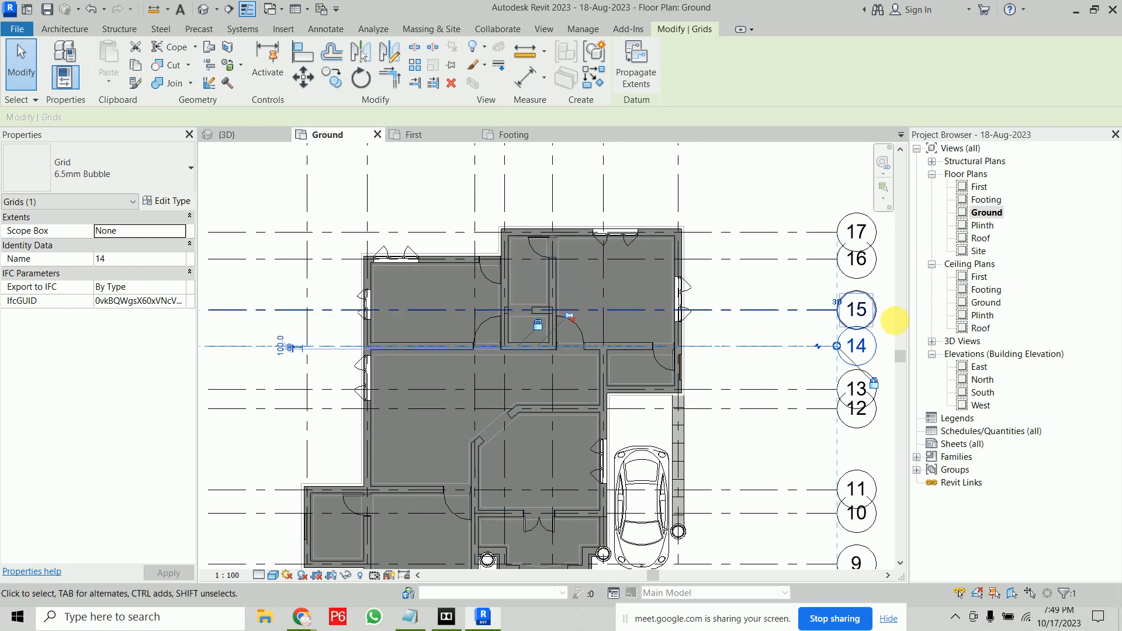
pyautogui.click(777, 321)
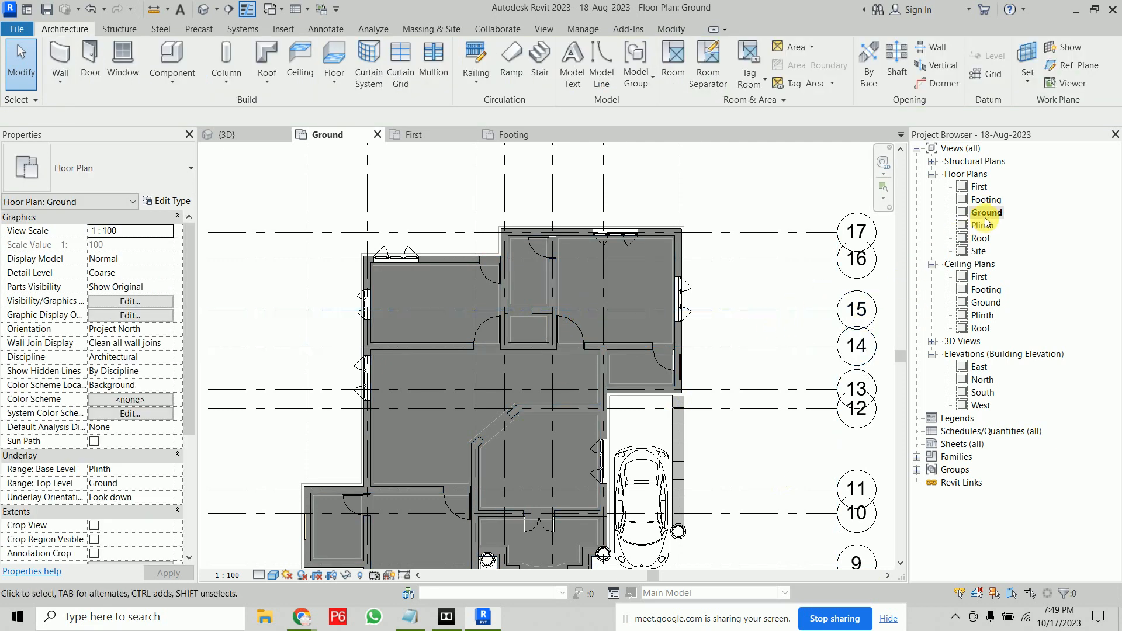
# Step: On the First floor plan, check the wall on grid 14 and nudge the grid further toward grid 15, unjoining the conflicting elements
pyautogui.doubleClick(980, 187)
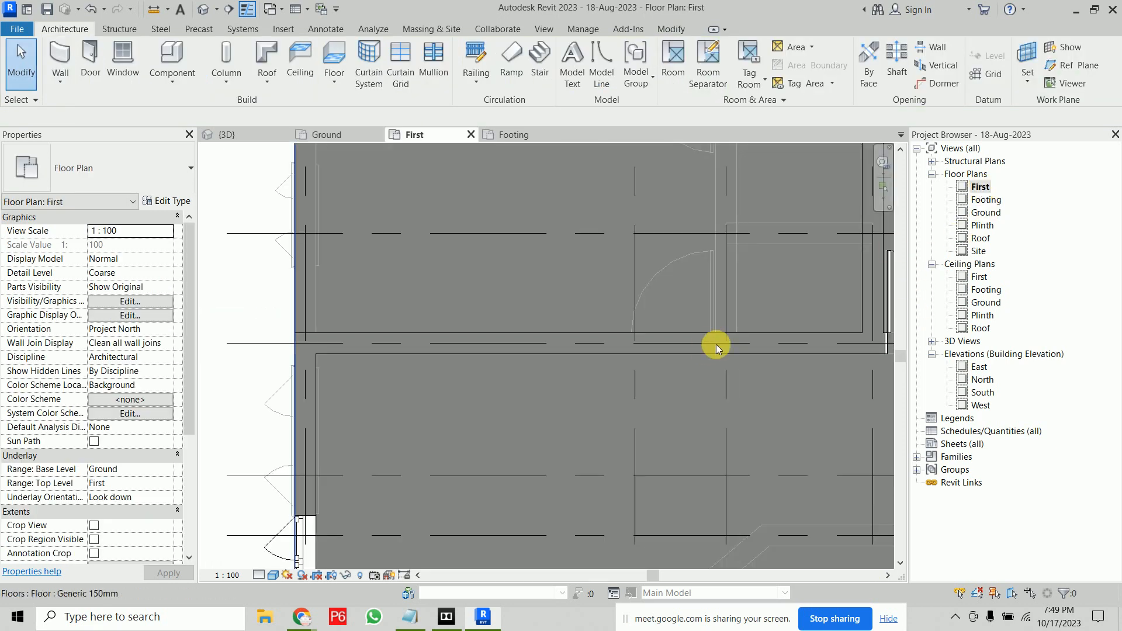
pyautogui.scroll(-1, 591, 358)
pyautogui.scroll(5, 661, 353)
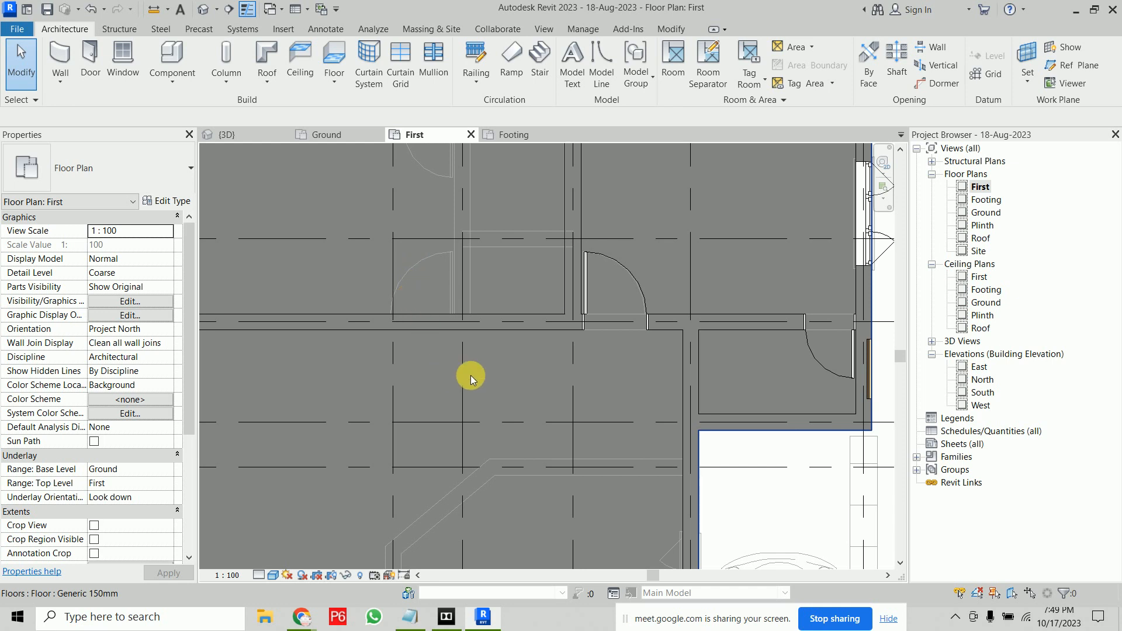
pyautogui.scroll(-2, 471, 375)
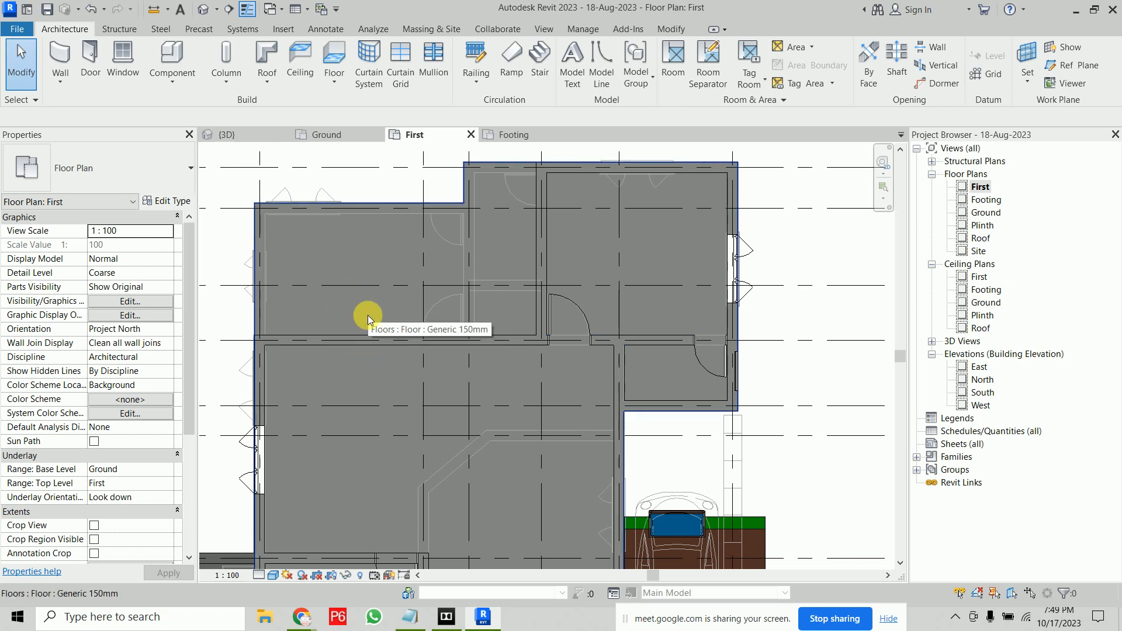
pyautogui.scroll(-2, 388, 359)
pyautogui.click(253, 345)
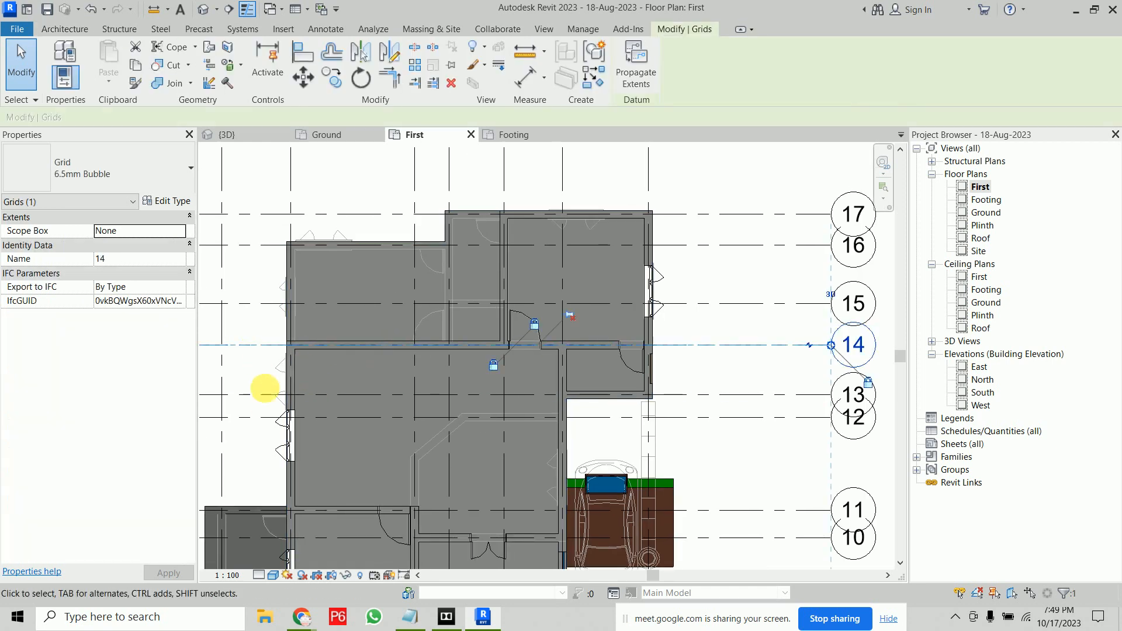
pyautogui.press('Up')
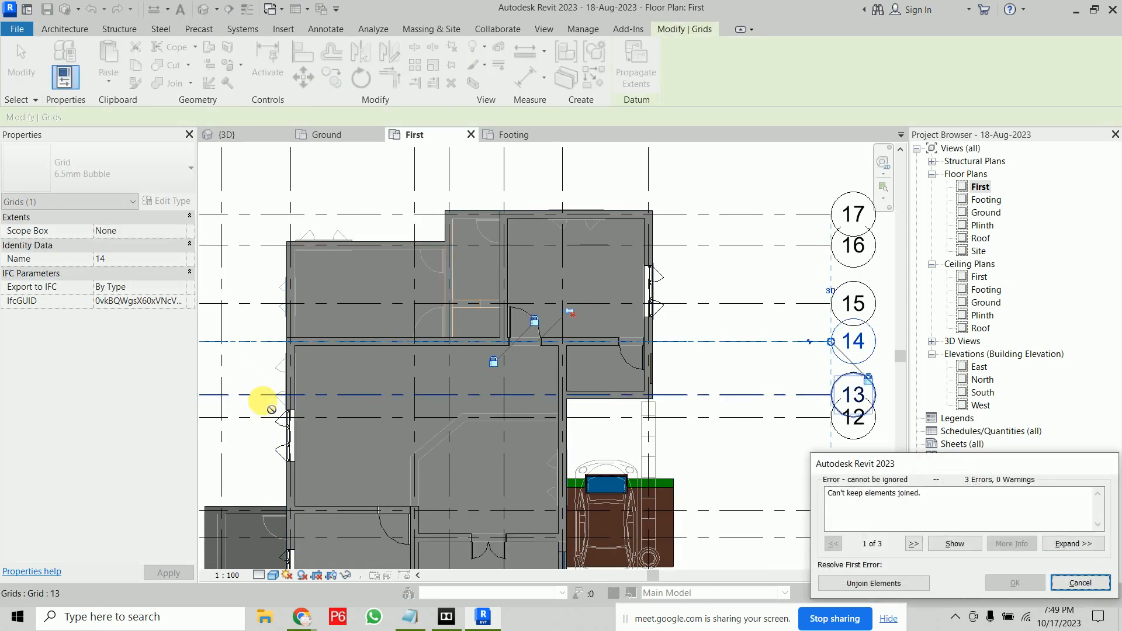
pyautogui.press('Up')
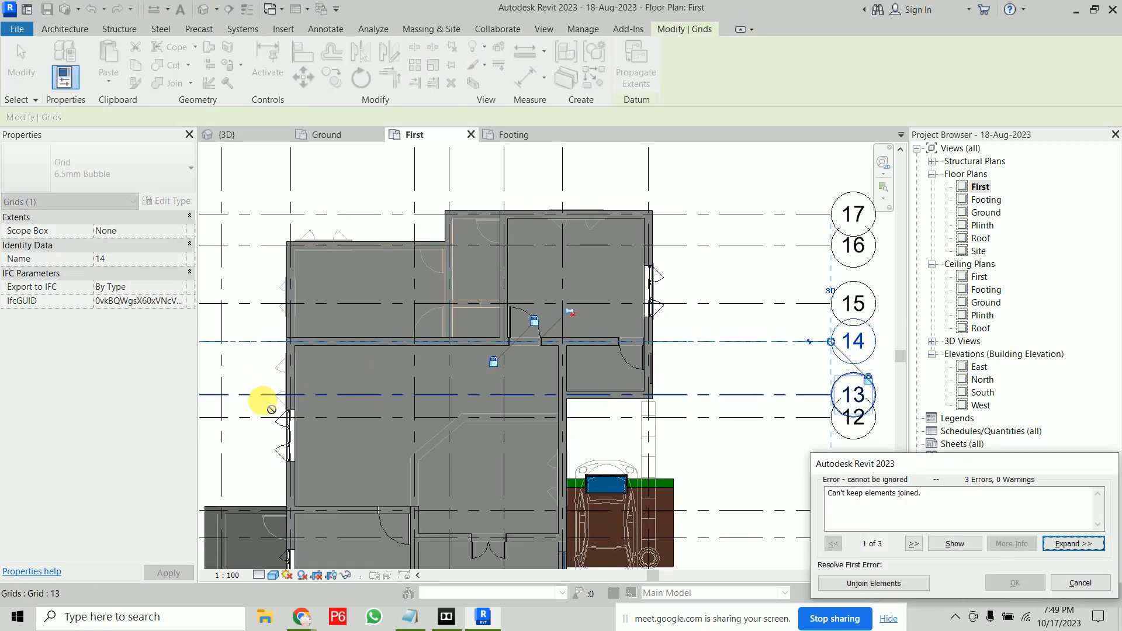
pyautogui.click(874, 584)
pyautogui.click(717, 379)
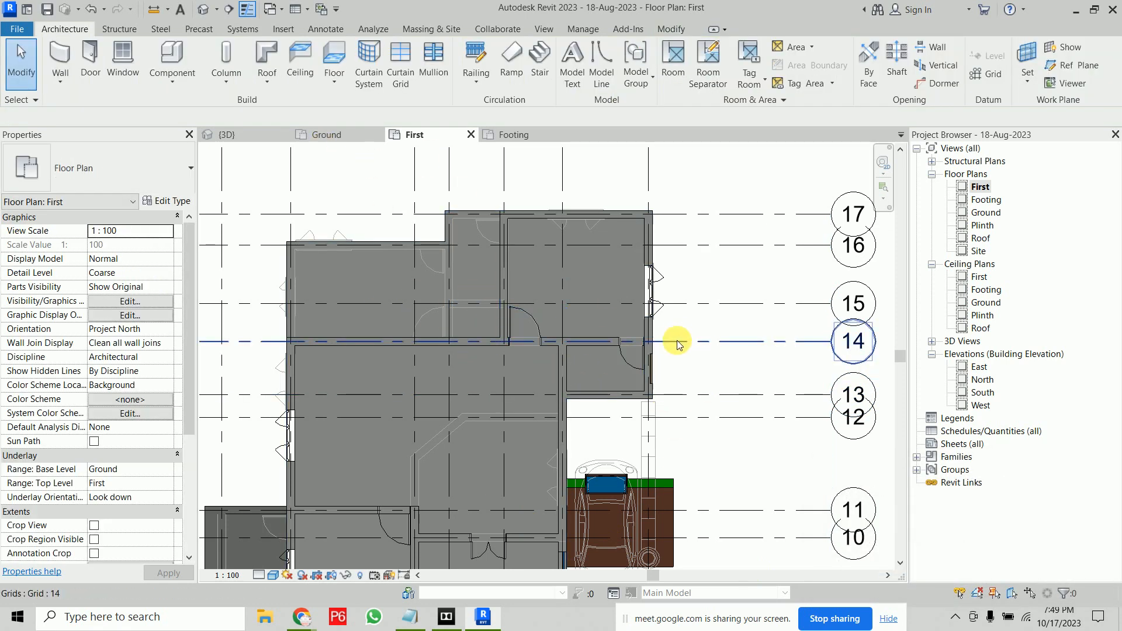
# Step: On the Ground floor plan, select the house elements, view the Create Group option for model groups, and clear the selection
pyautogui.doubleClick(985, 212)
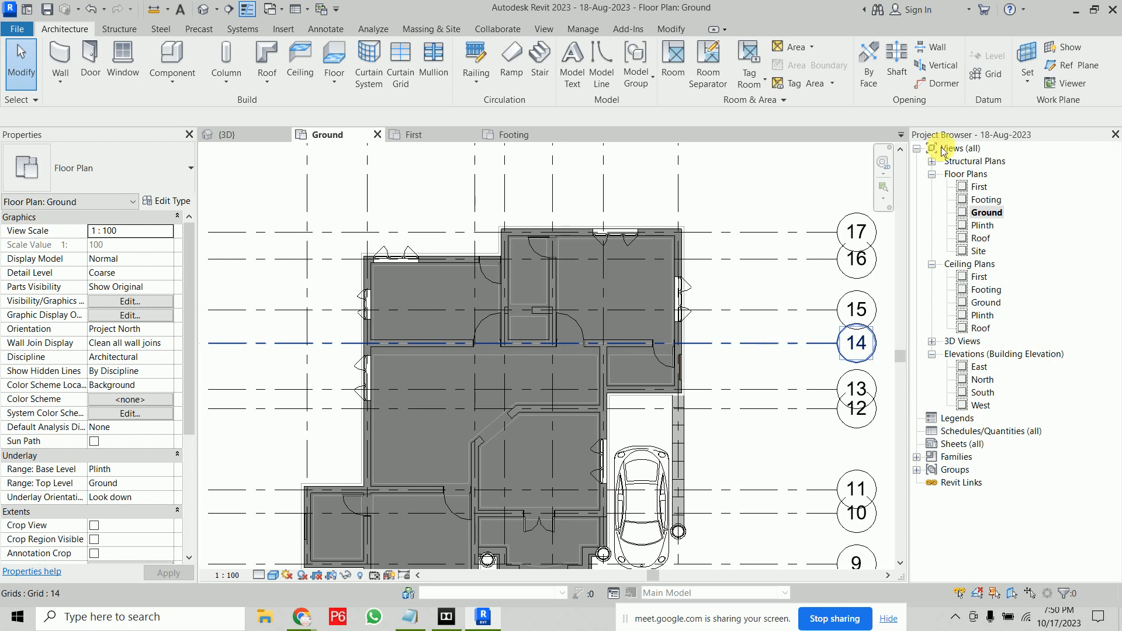
pyautogui.scroll(-2, 558, 257)
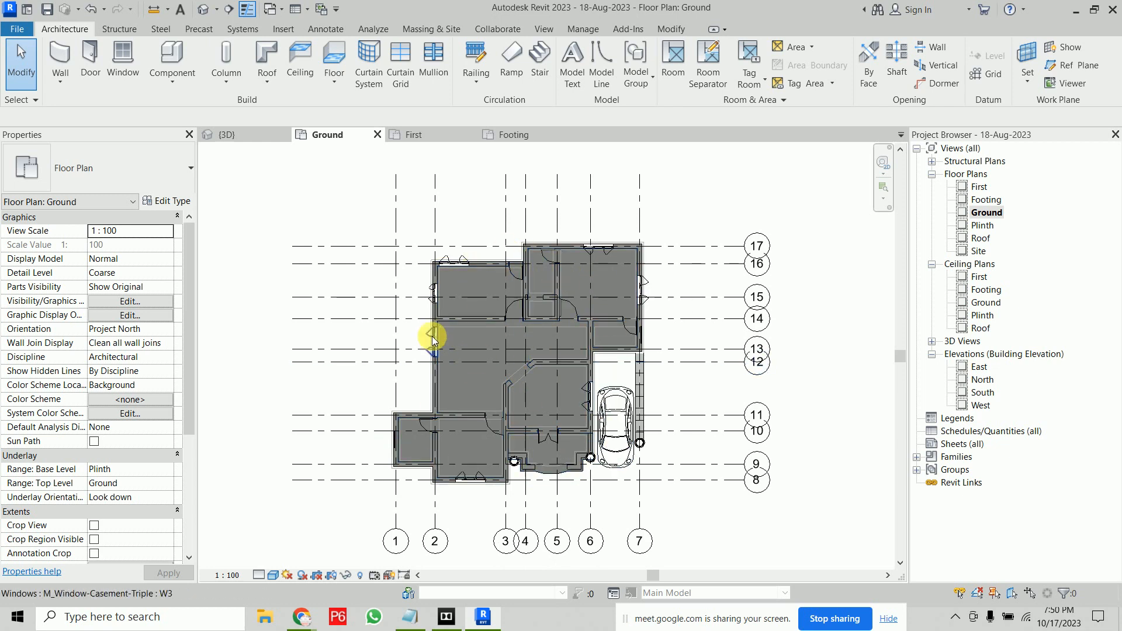
pyautogui.moveTo(353, 225); pyautogui.dragTo(589, 490)
pyautogui.moveTo(685, 496); pyautogui.dragTo(676, 493)
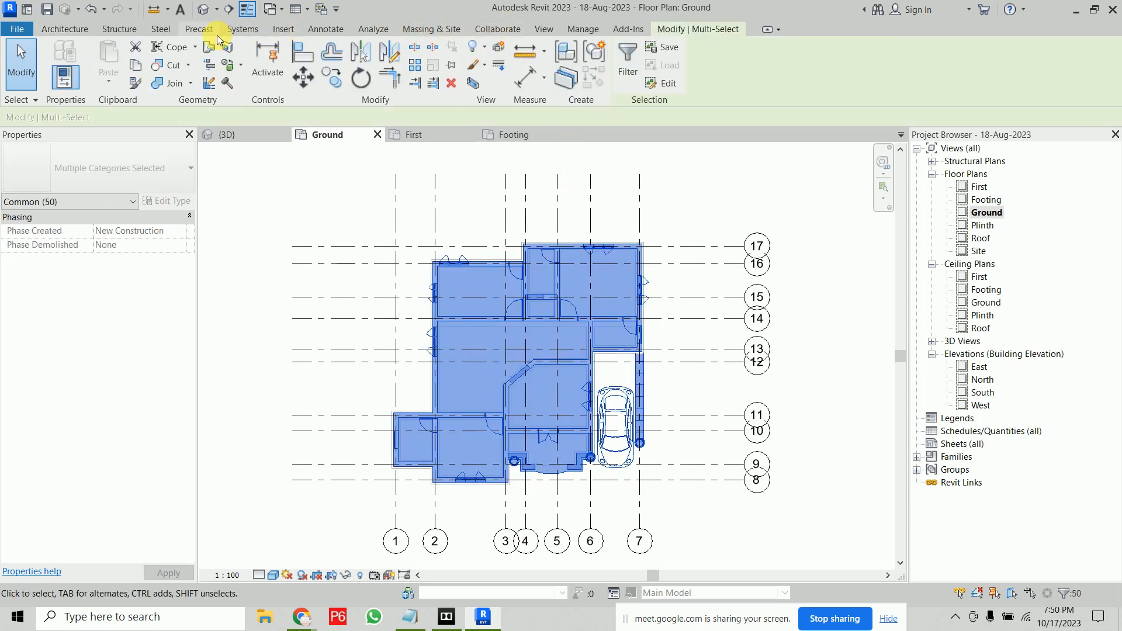
pyautogui.click(64, 29)
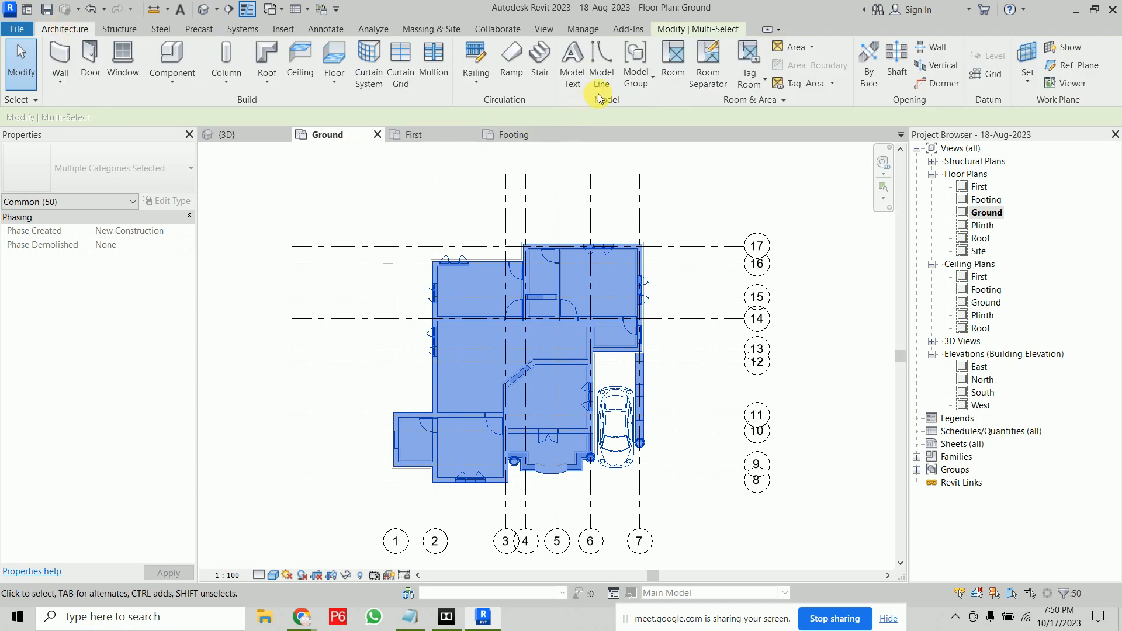
pyautogui.click(636, 73)
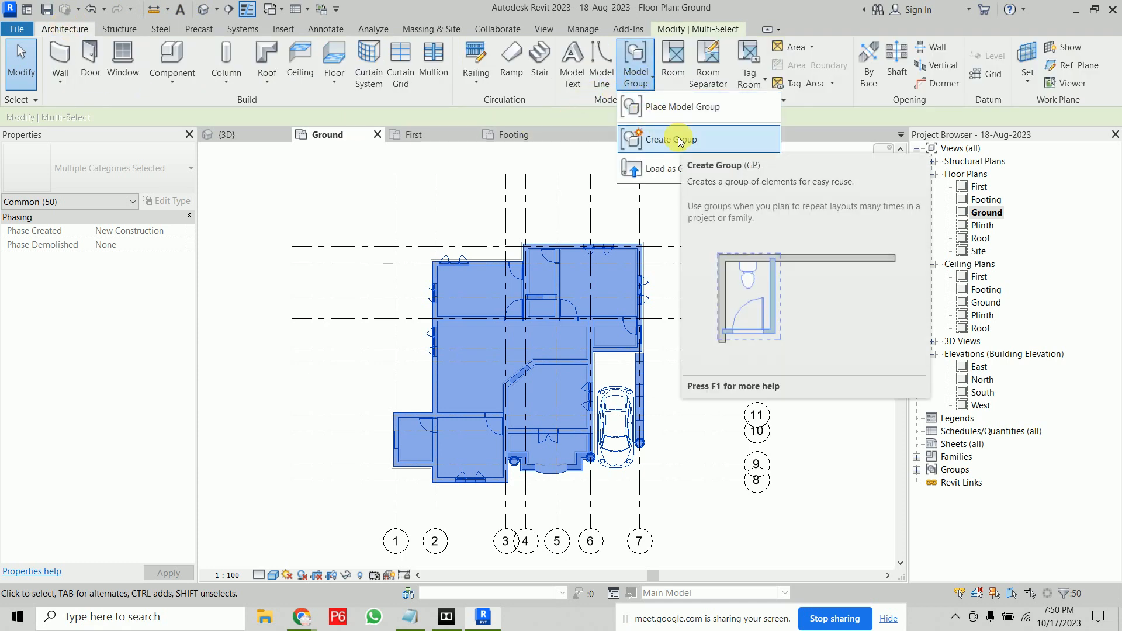
pyautogui.click(809, 221)
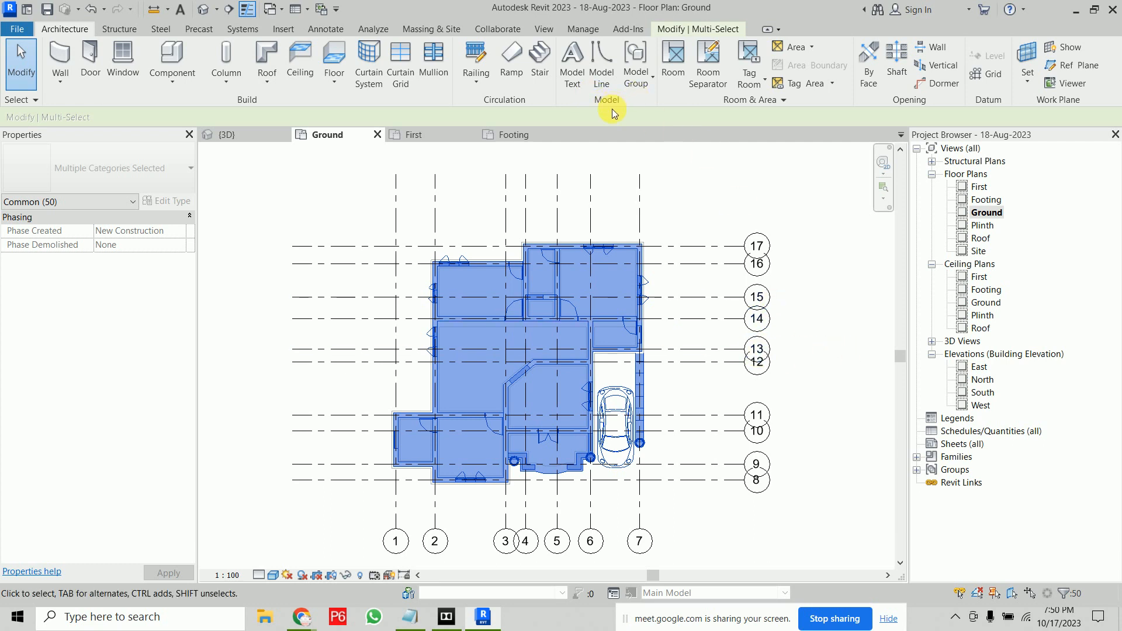
pyautogui.click(728, 199)
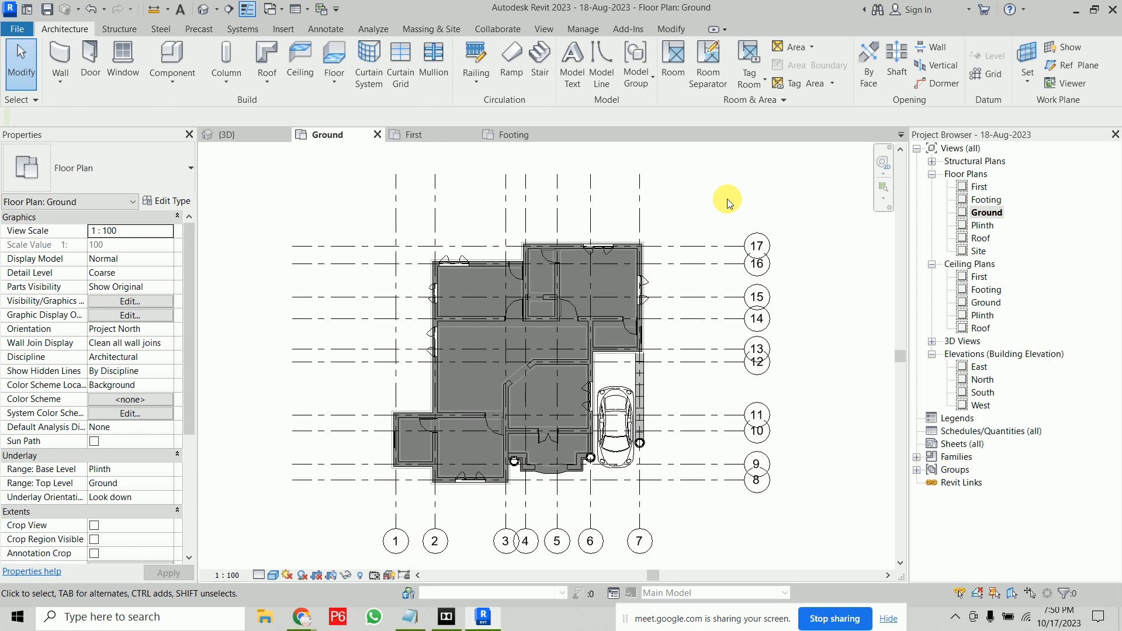
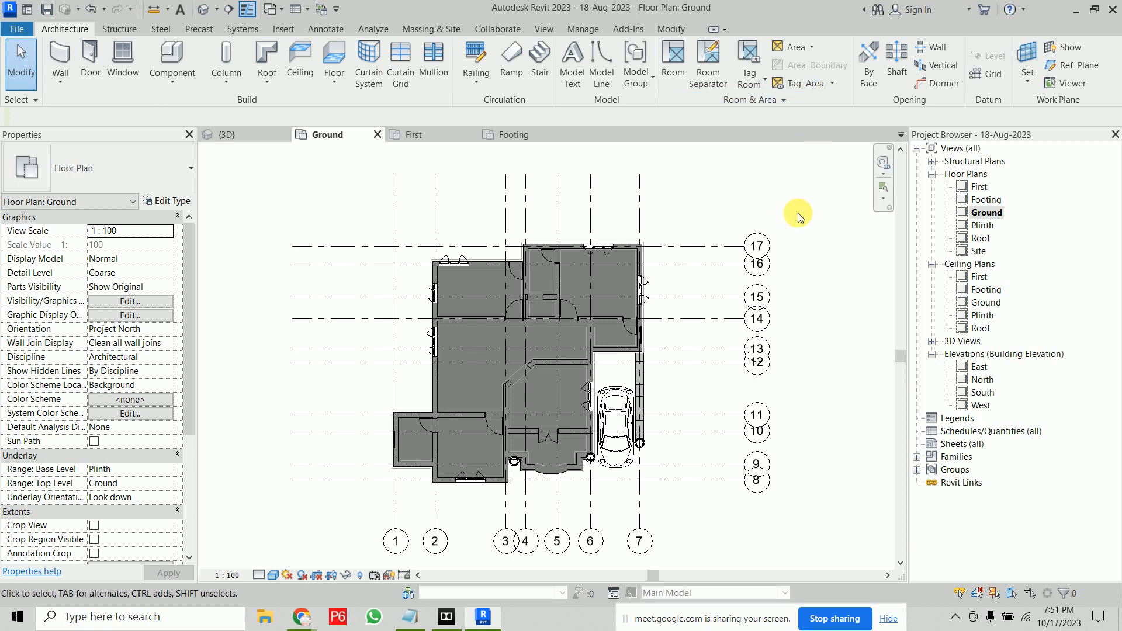
# Step: Look over the house in the 3D view and examine the rooms on the Ground floor plan
pyautogui.click(243, 135)
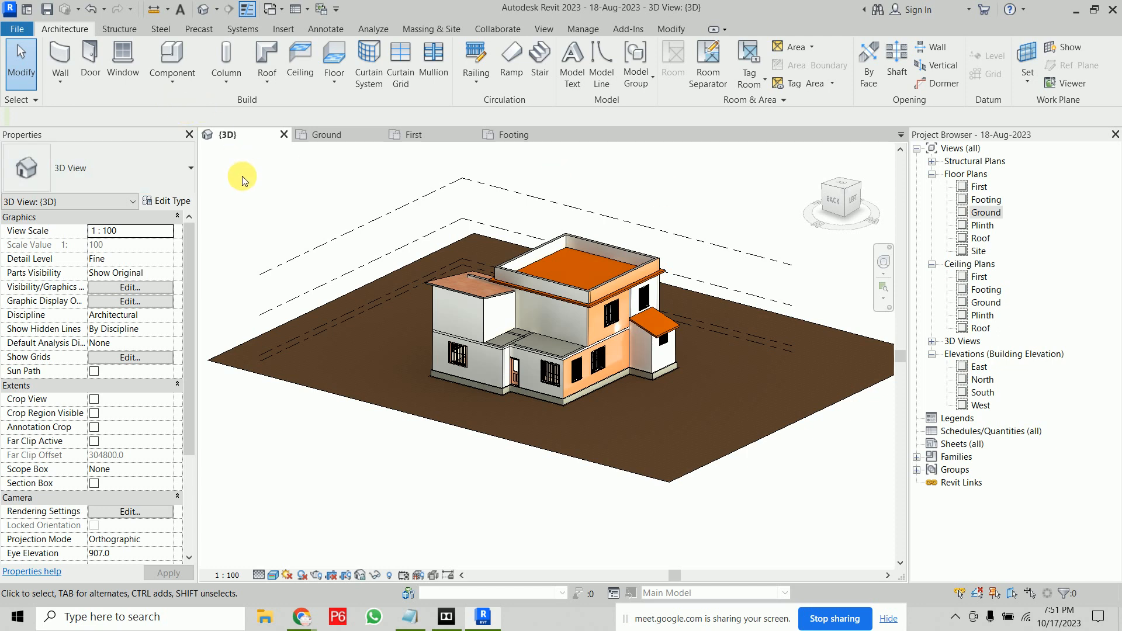
pyautogui.doubleClick(988, 214)
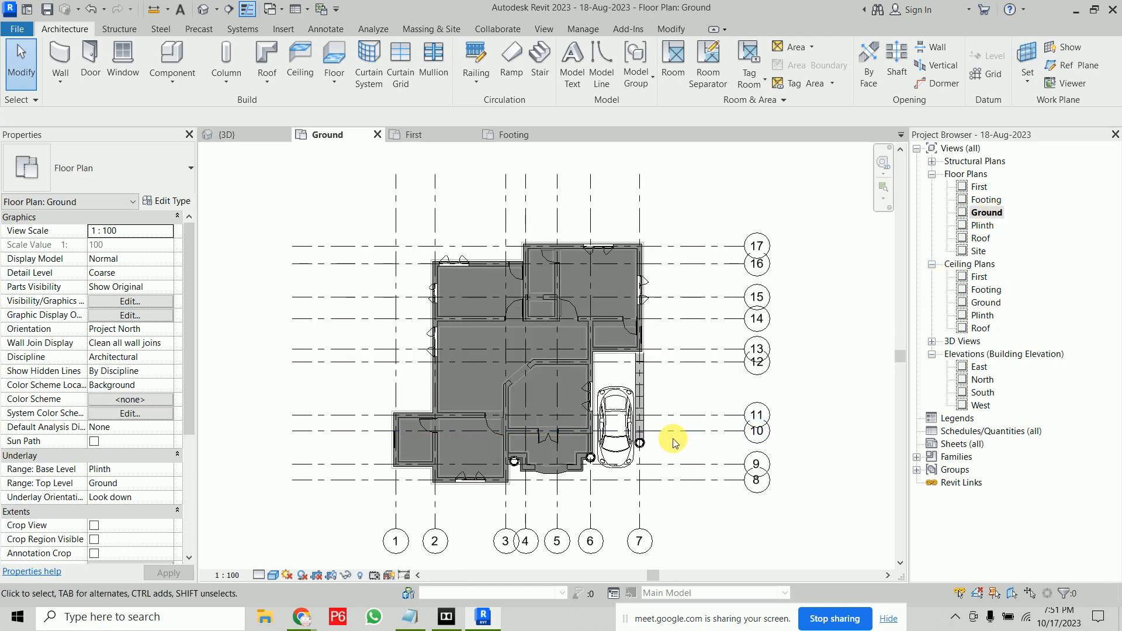
pyautogui.scroll(5, 656, 359)
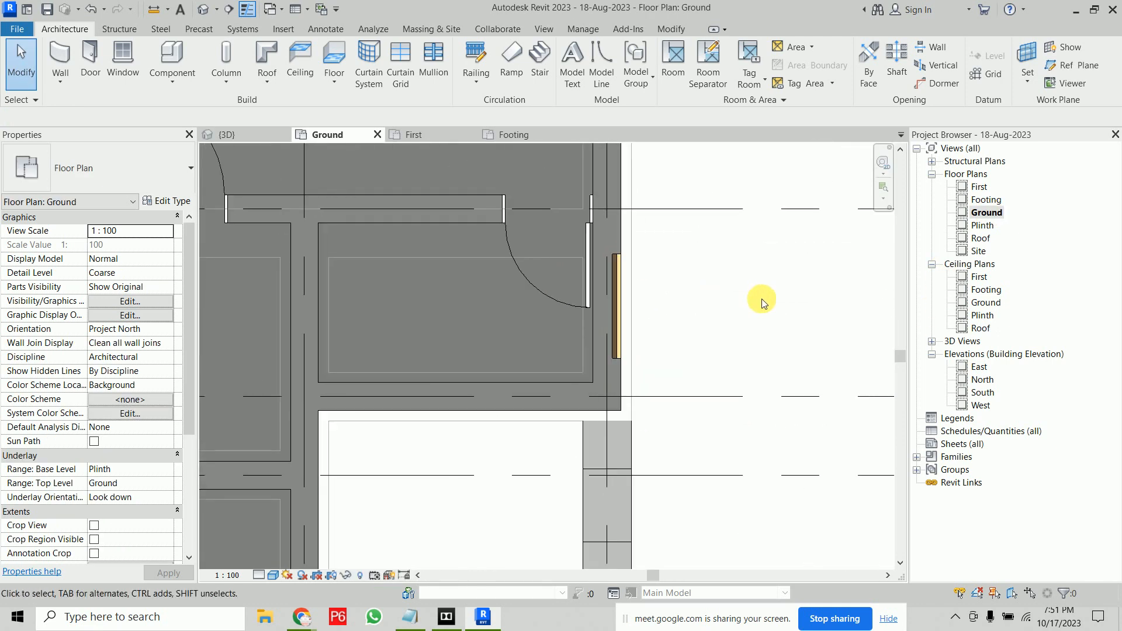
pyautogui.scroll(-5, 762, 299)
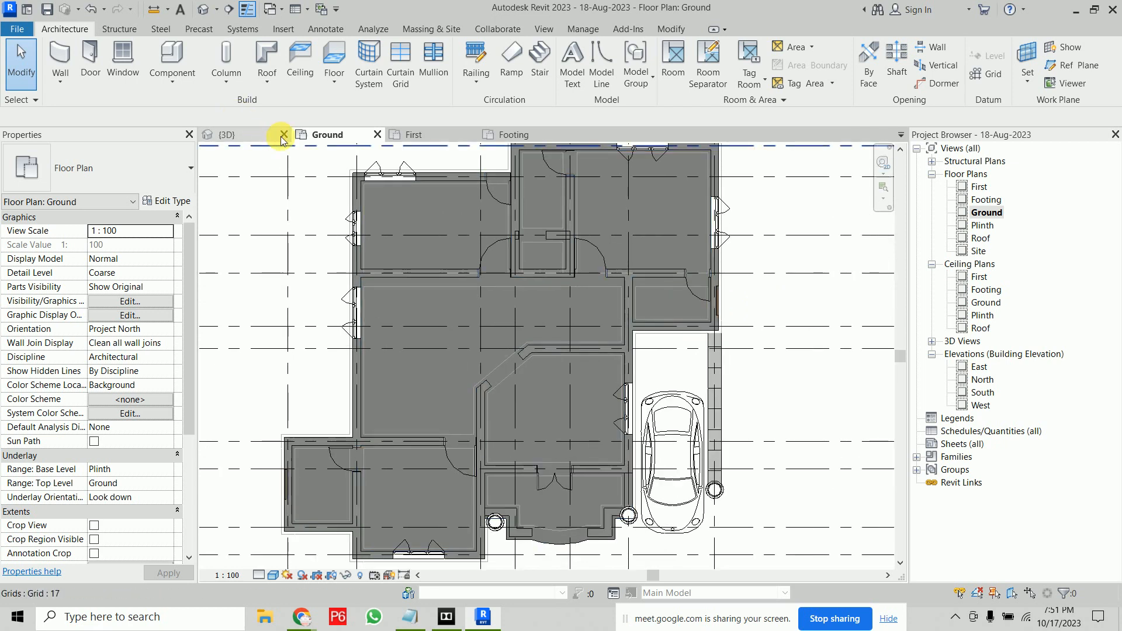
# Step: Close all open views of the house project and discard its changes
pyautogui.click(283, 135)
pyautogui.click(284, 136)
pyautogui.click(284, 135)
pyautogui.click(284, 135)
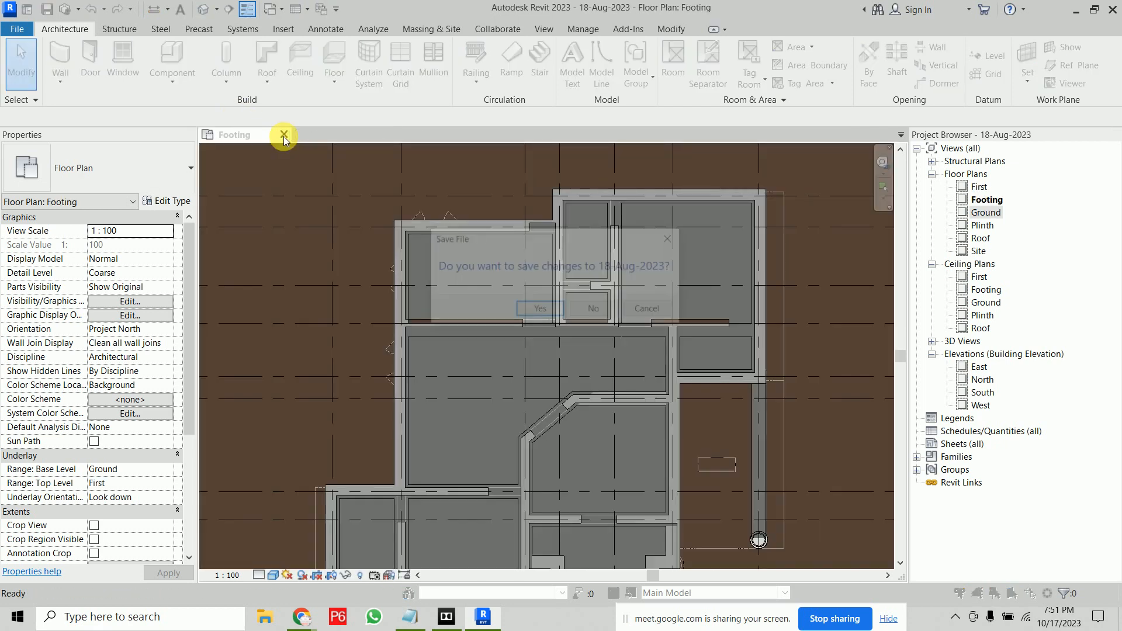
pyautogui.click(591, 308)
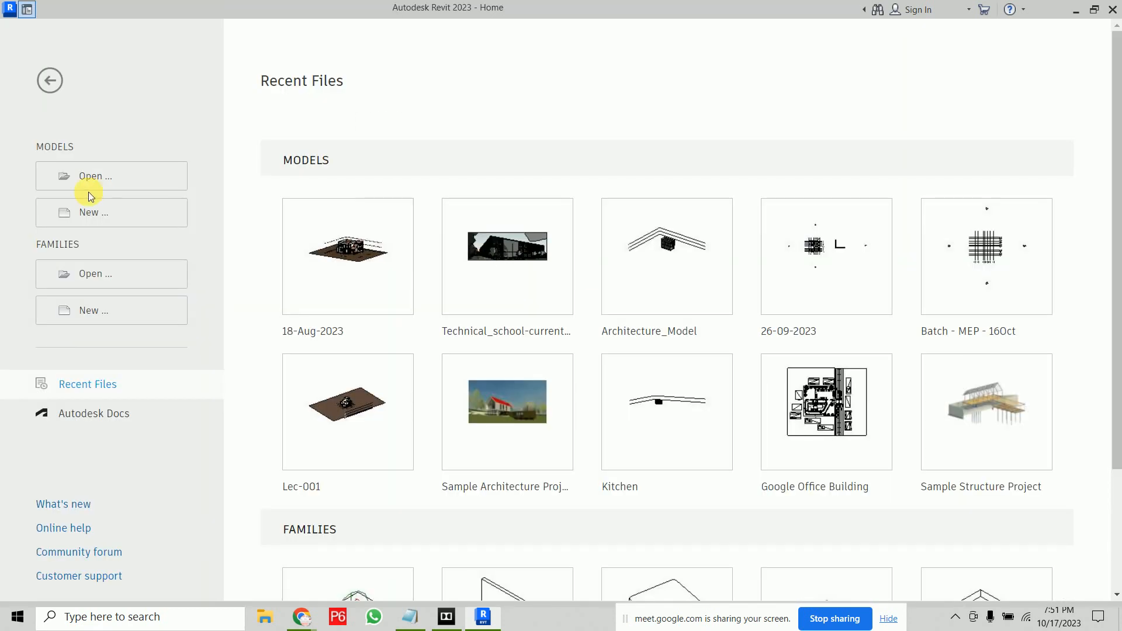
# Step: Create a new project from the "default" template
pyautogui.click(113, 214)
pyautogui.click(442, 203)
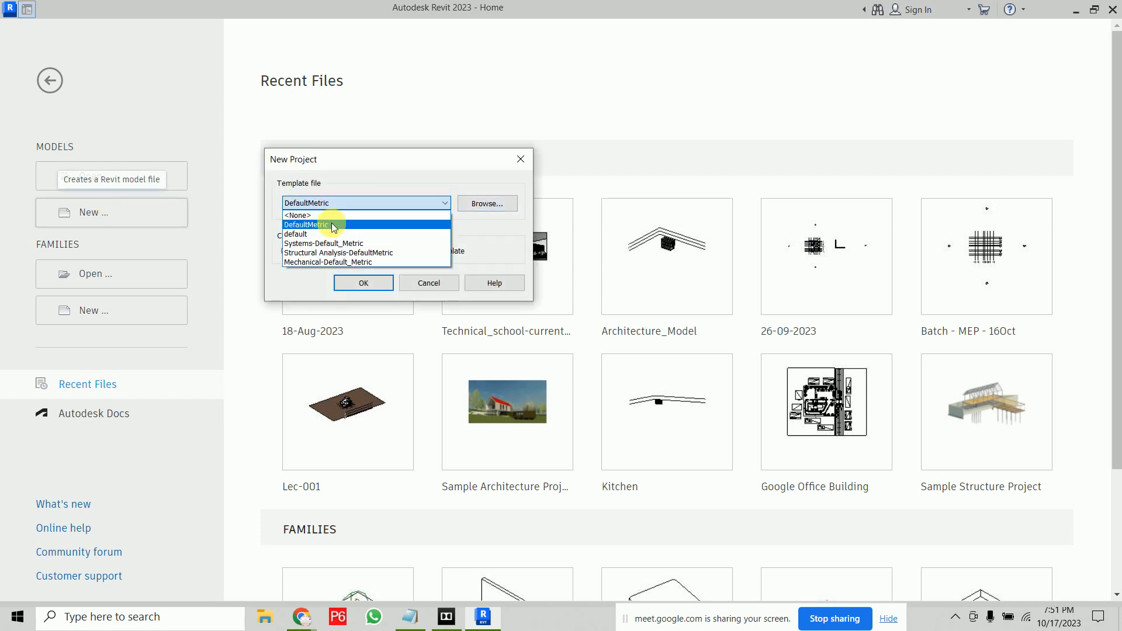
pyautogui.click(297, 234)
pyautogui.click(363, 281)
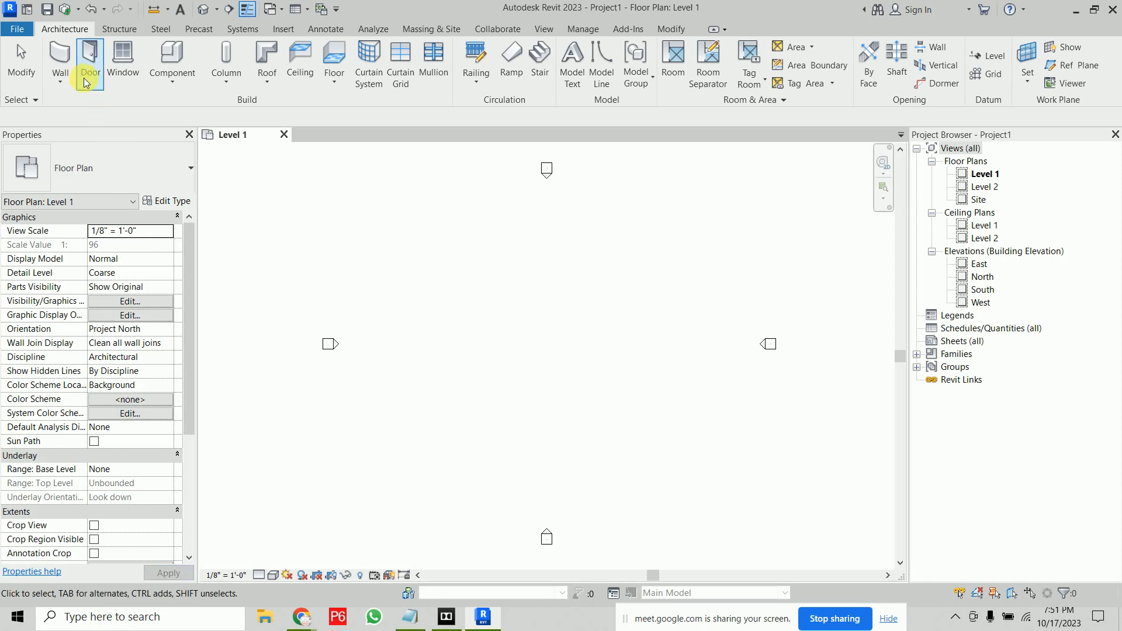
# Step: Draw a horizontal Generic - 8" wall about 28' long on the Level 1 plan, with its height set up to Level 2
pyautogui.click(60, 54)
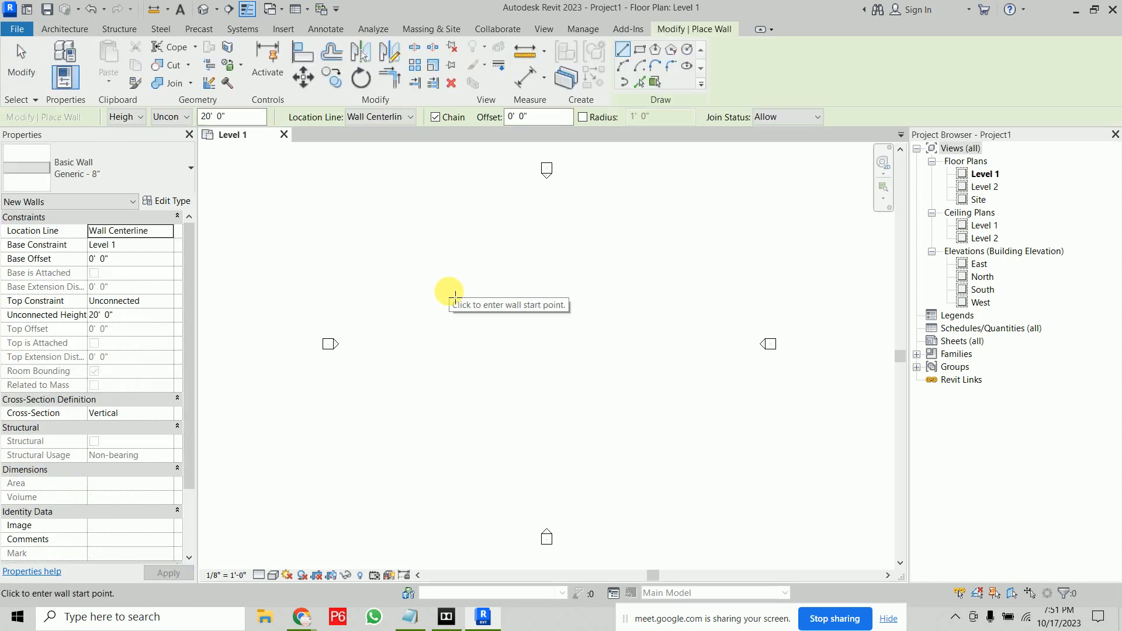
pyautogui.click(181, 117)
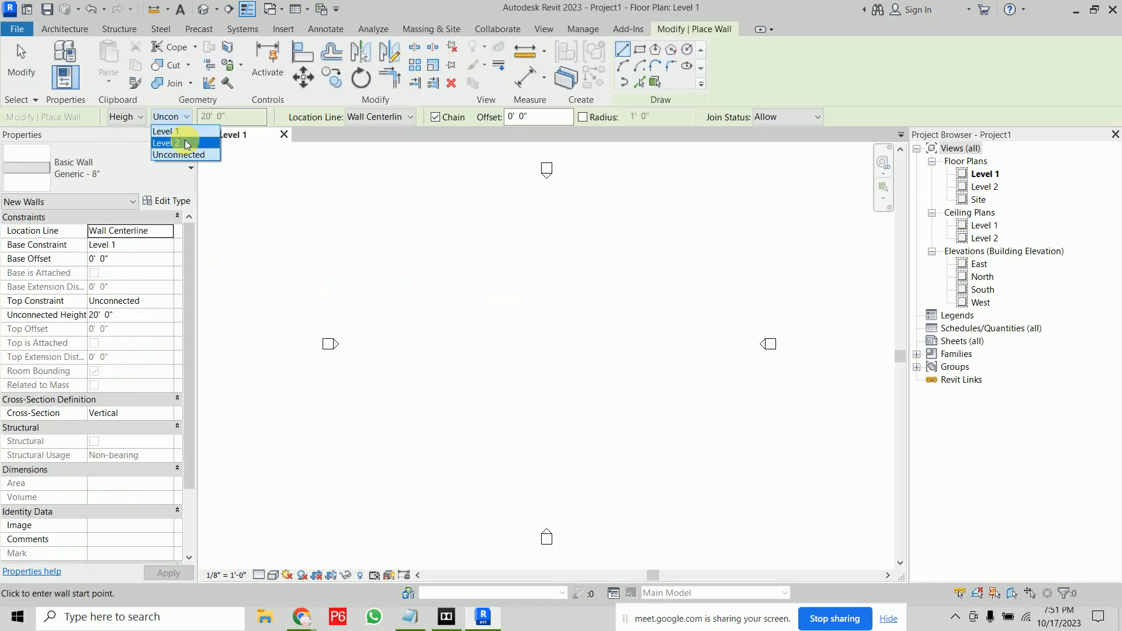
pyautogui.click(187, 143)
pyautogui.click(484, 327)
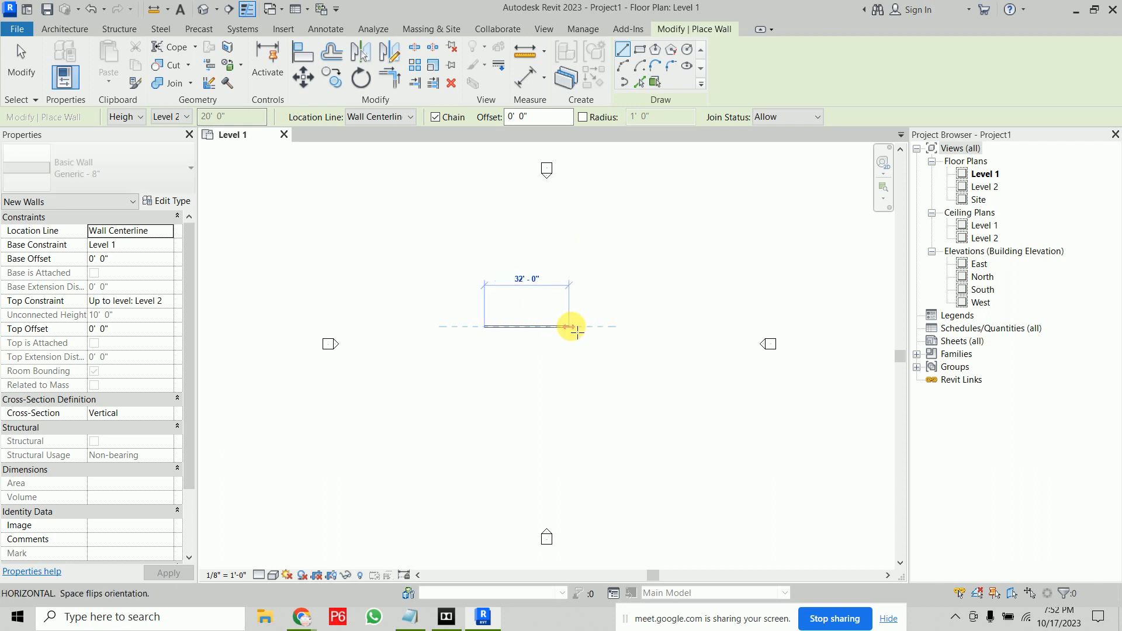
pyautogui.click(562, 326)
pyautogui.scroll(3, 538, 334)
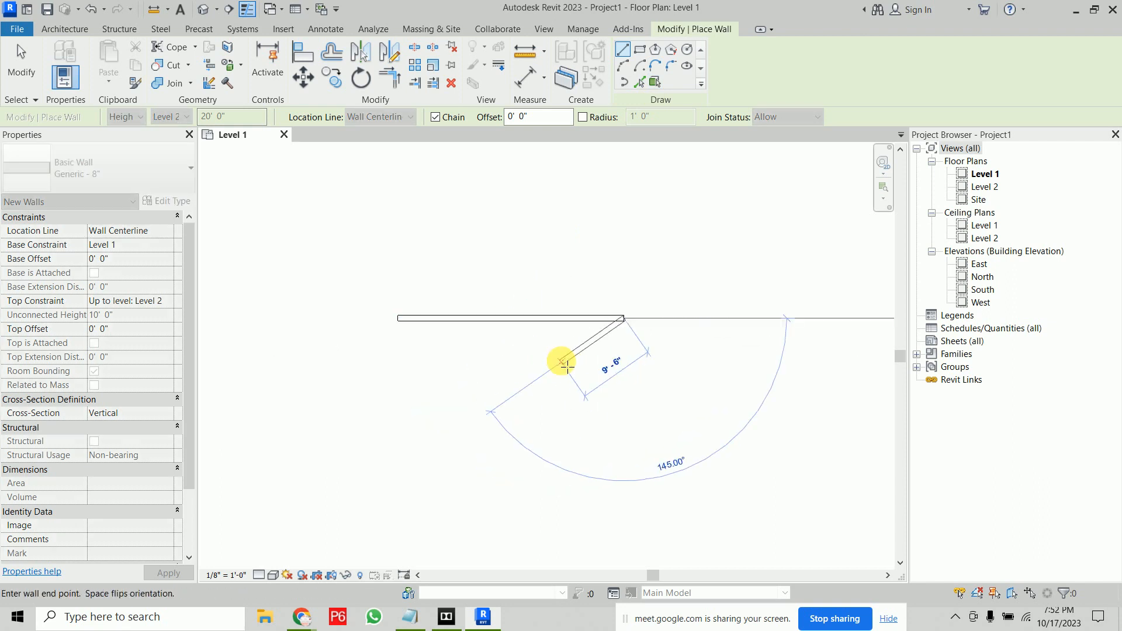
pyautogui.press('Escape')
pyautogui.press('Escape')
# Step: Place a Single-Flush 36" x 84" door in the wall, about 6'-6" from its left end
pyautogui.scroll(5, 543, 342)
pyautogui.moveTo(578, 372); pyautogui.dragTo(604, 398, button='middle')
pyautogui.click(98, 72)
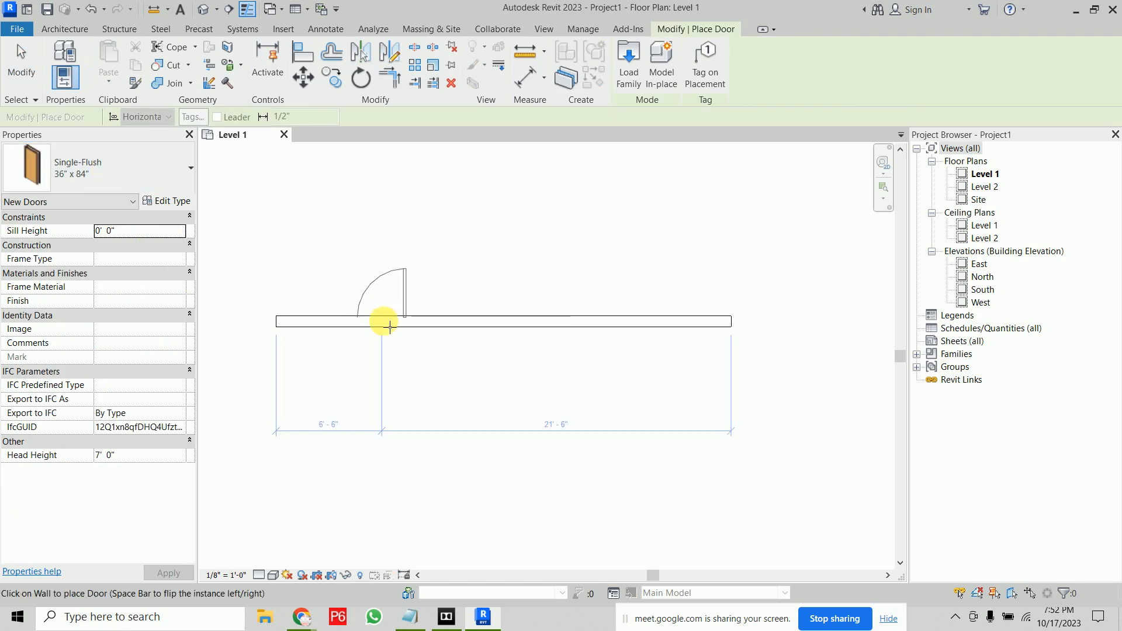
pyautogui.click(390, 326)
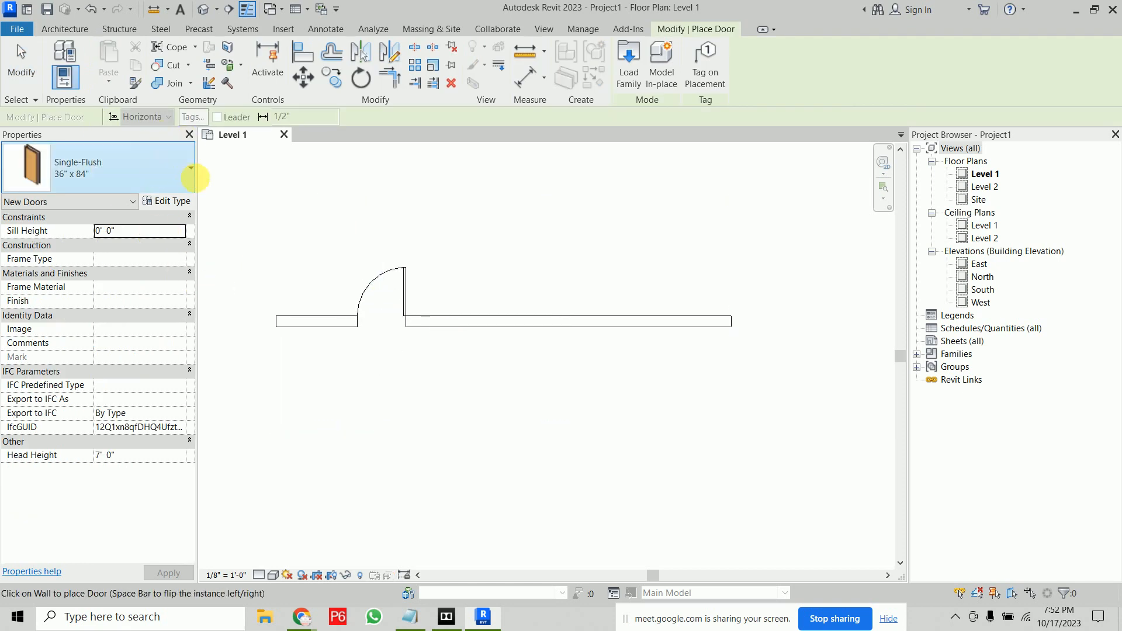
pyautogui.press('Escape')
# Step: Place a Fixed 16" x 24" window in the wall, about 7'-6" from its right end
pyautogui.click(125, 62)
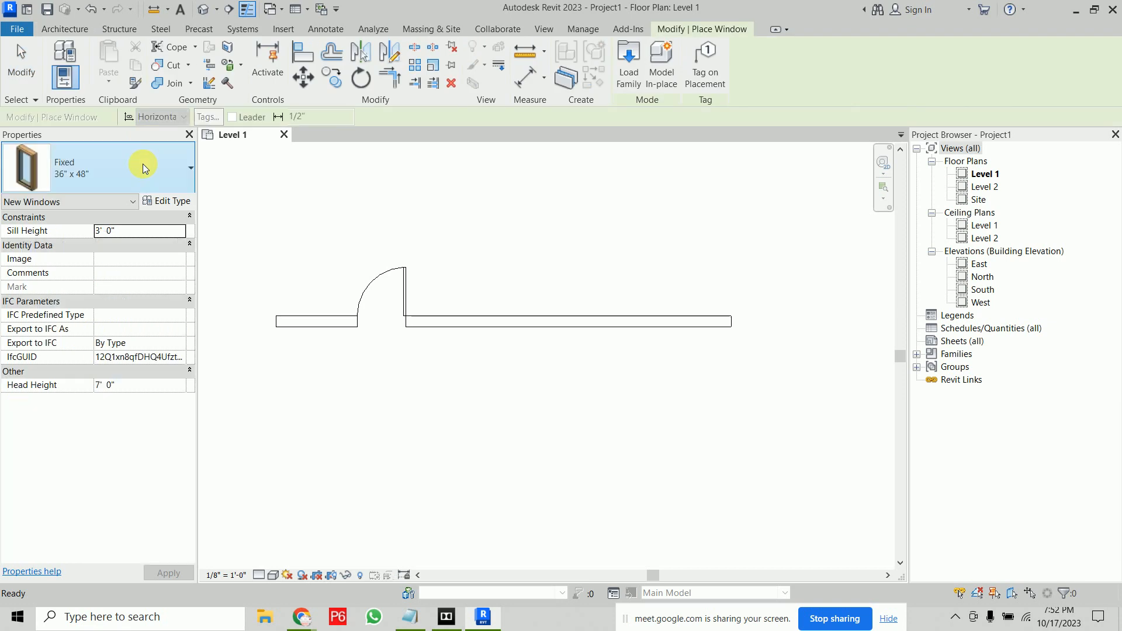
pyautogui.click(143, 163)
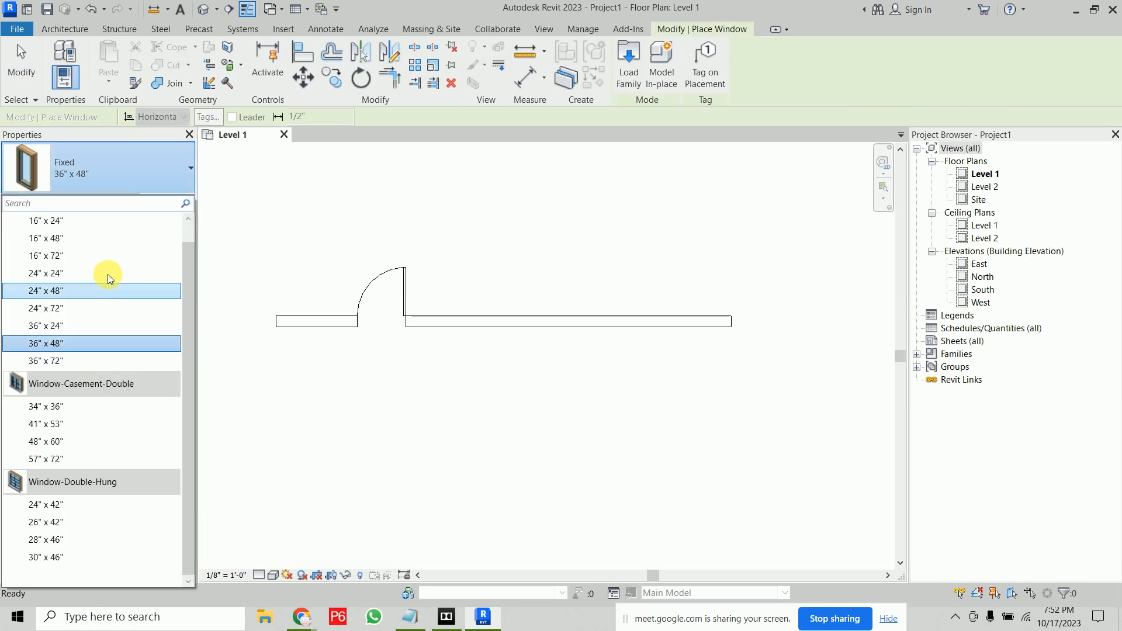
pyautogui.click(96, 222)
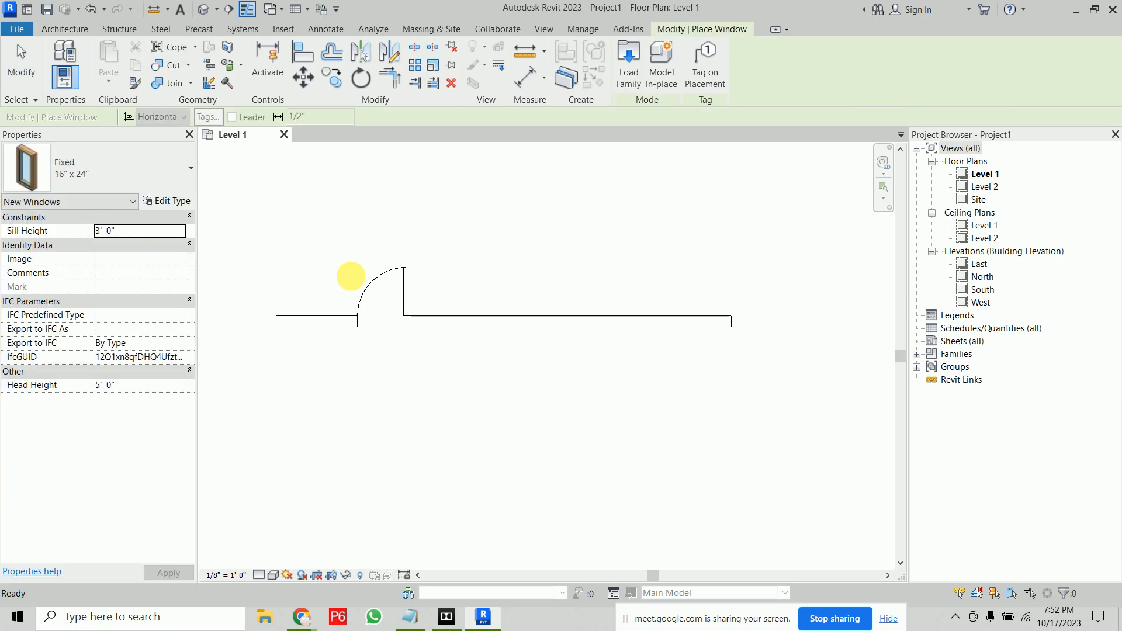
pyautogui.click(608, 321)
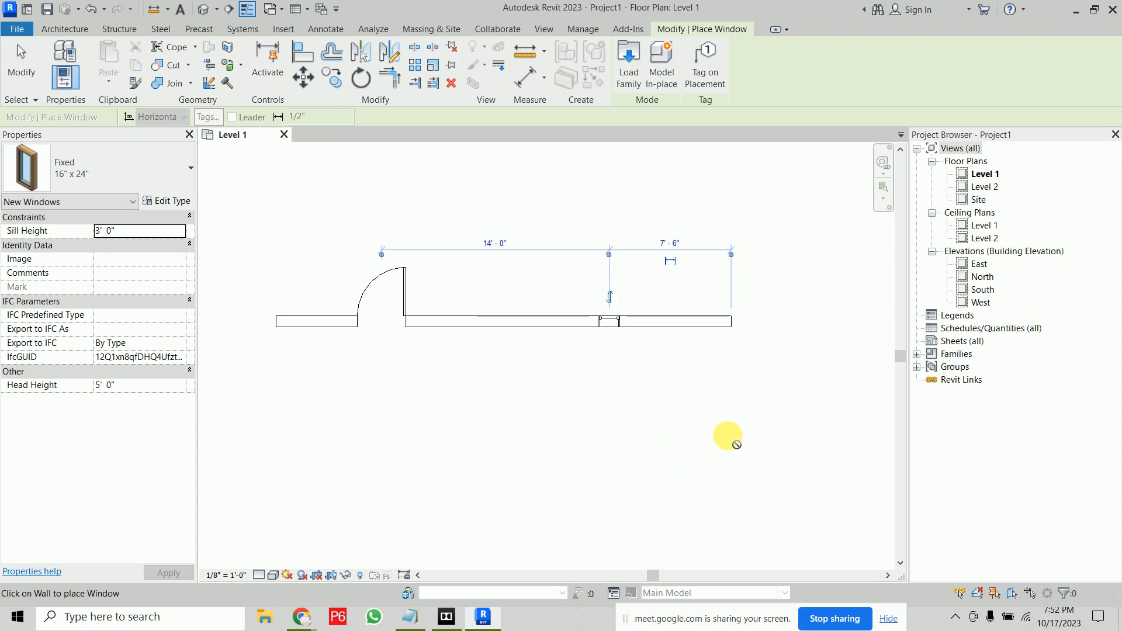
pyautogui.press('Escape')
pyautogui.press('Escape')
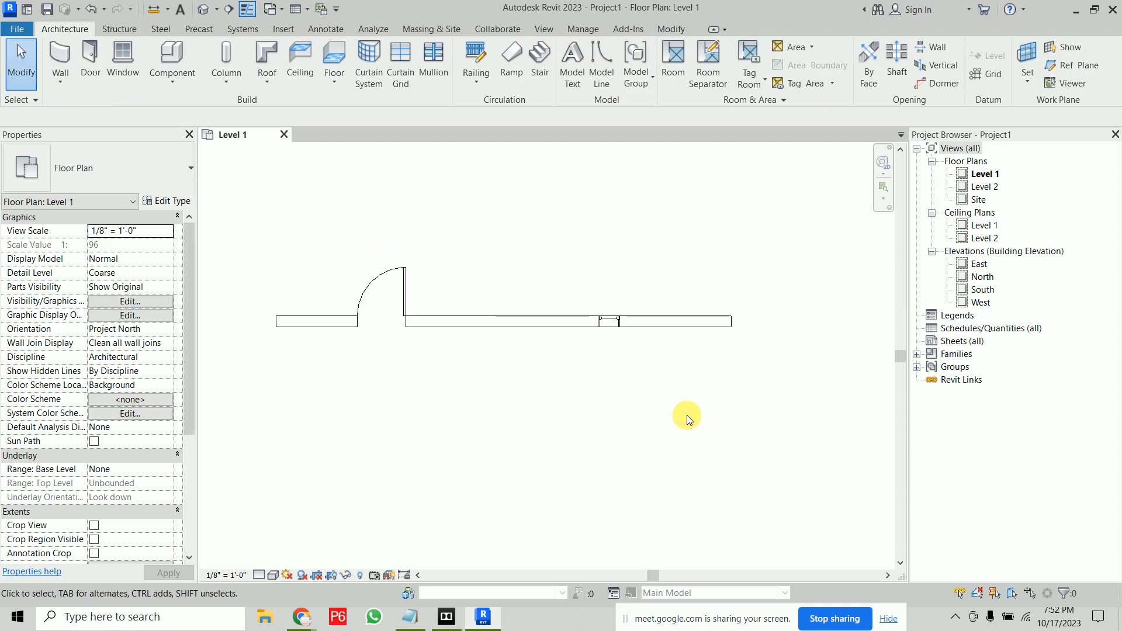
# Step: Open the South elevation to show the wall with its door and window
pyautogui.click(608, 321)
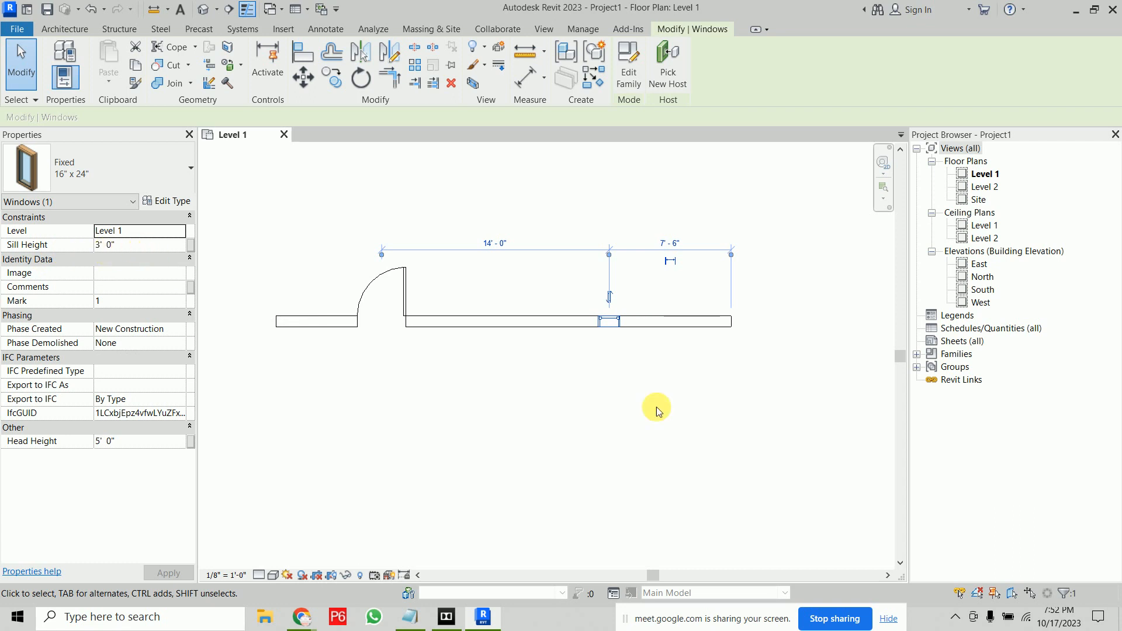
pyautogui.doubleClick(983, 289)
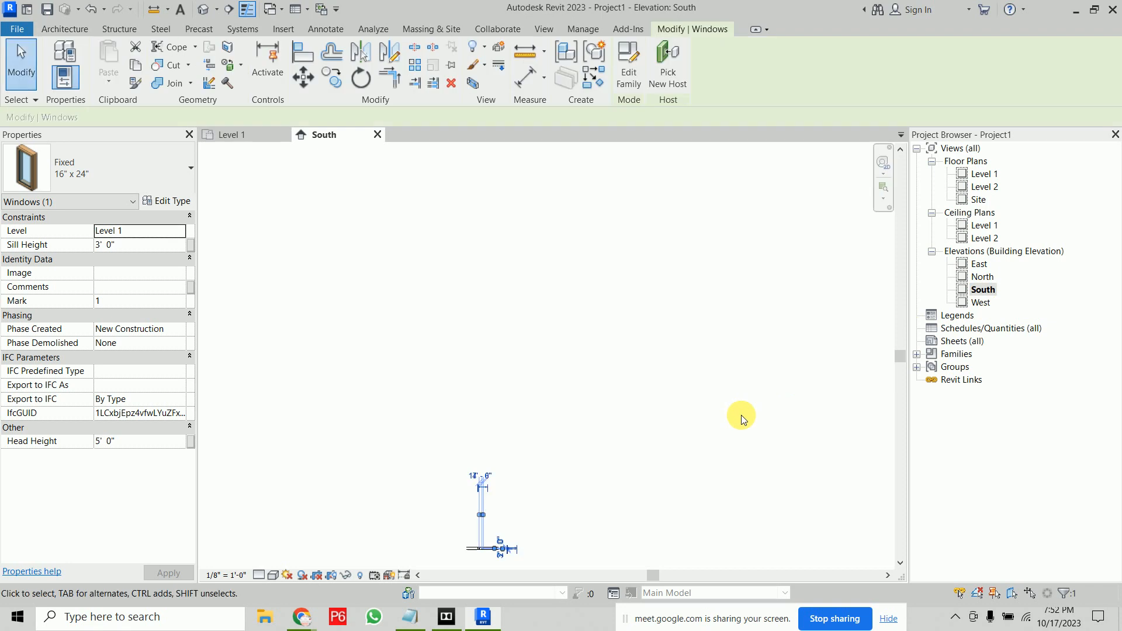
pyautogui.moveTo(563, 516); pyautogui.dragTo(575, 337, button='middle')
pyautogui.click(567, 408)
pyautogui.scroll(3, 493, 375)
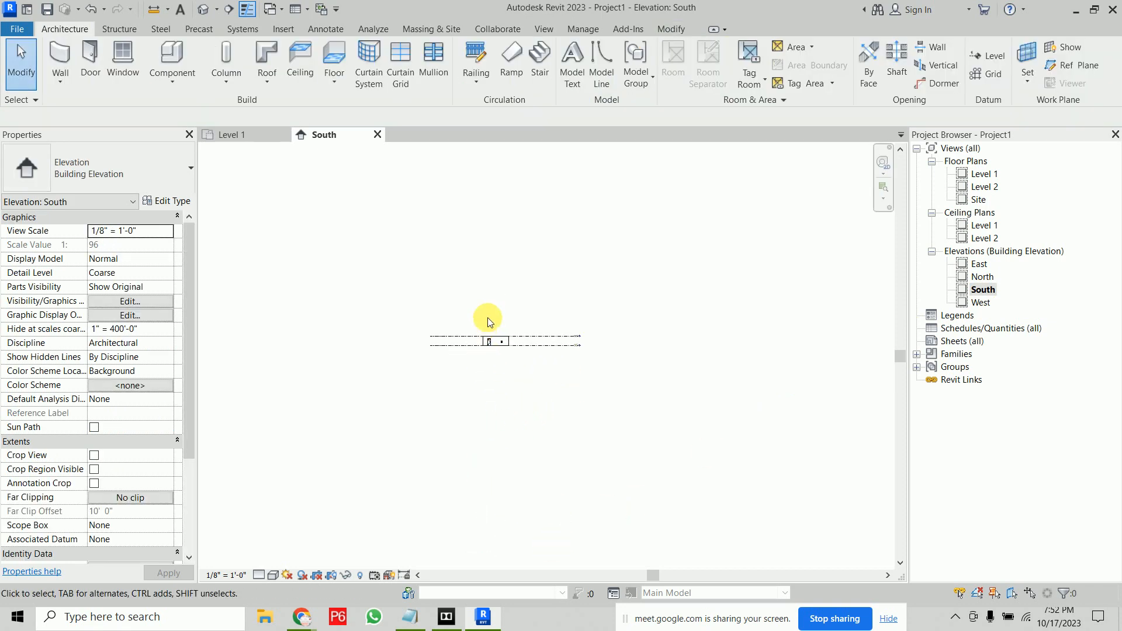
pyautogui.scroll(5, 497, 377)
pyautogui.scroll(1, 532, 400)
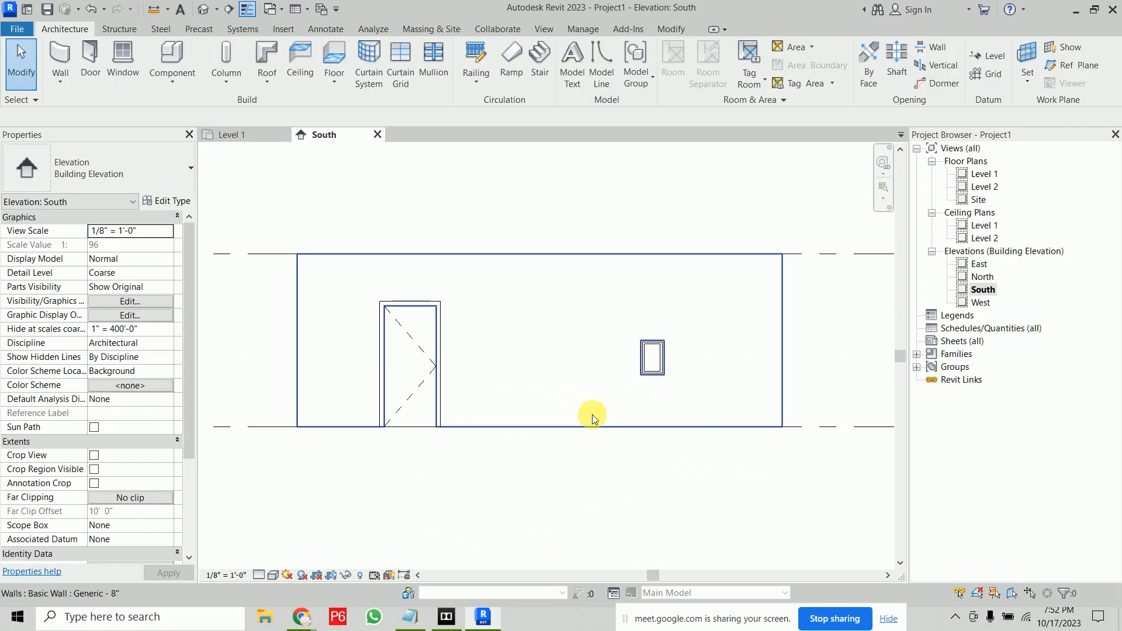
# Step: Duplicate the window's type as 16" x 24" 2
pyautogui.click(658, 376)
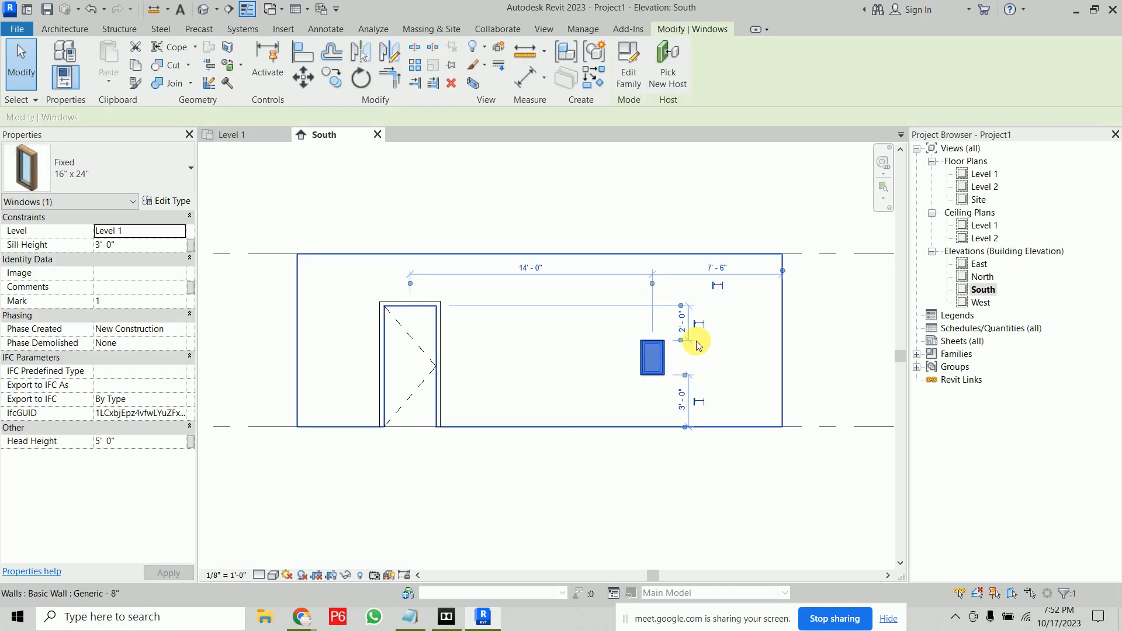
pyautogui.click(180, 203)
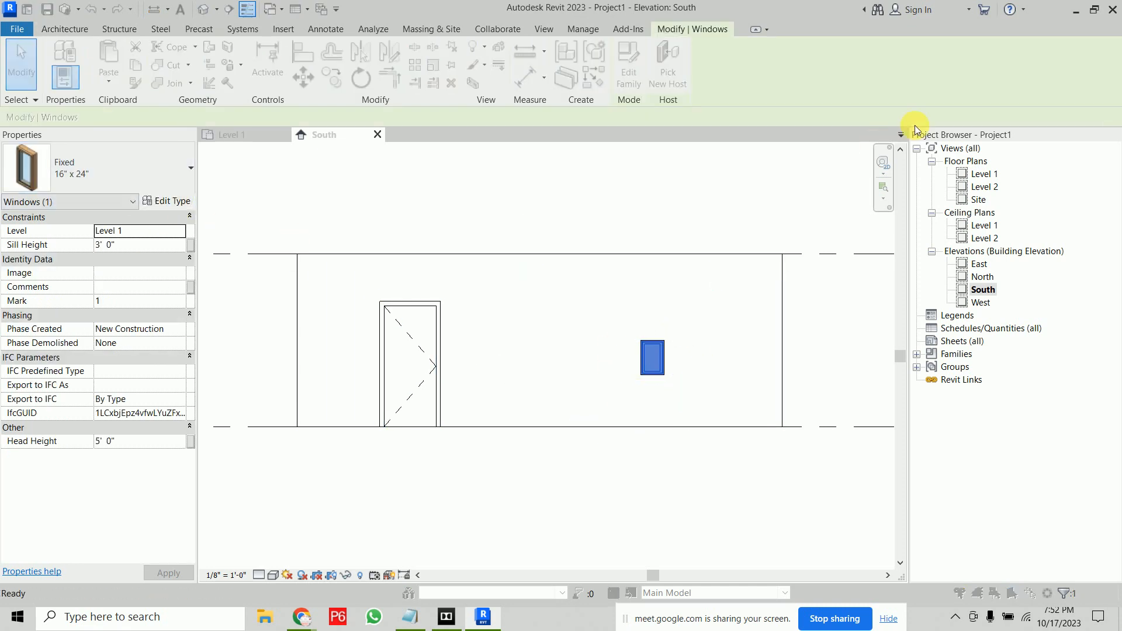
pyautogui.click(931, 110)
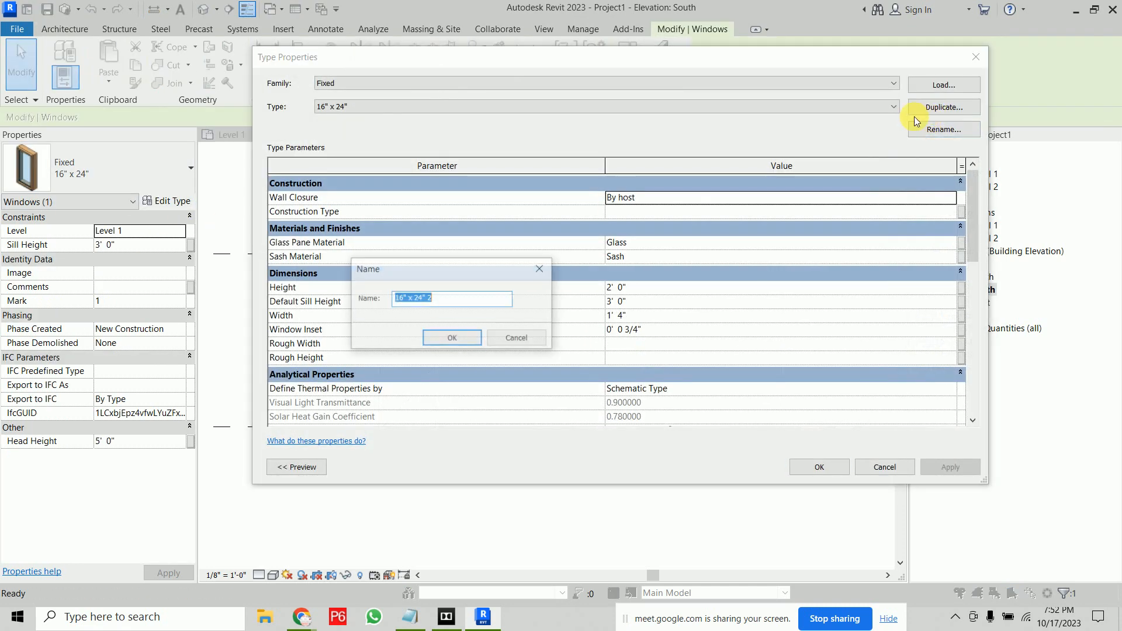
pyautogui.click(450, 338)
# Step: Set the new window type's height to 1' 4" and its width to 2' 0"
pyautogui.click(703, 292)
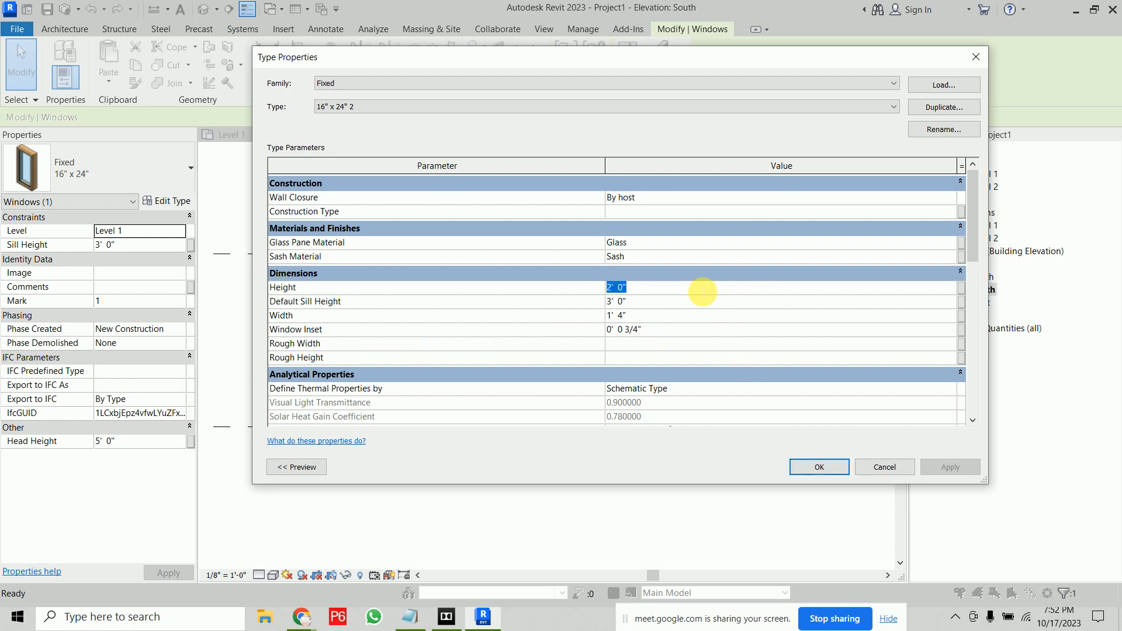
pyautogui.write('16')
pyautogui.press('Return')
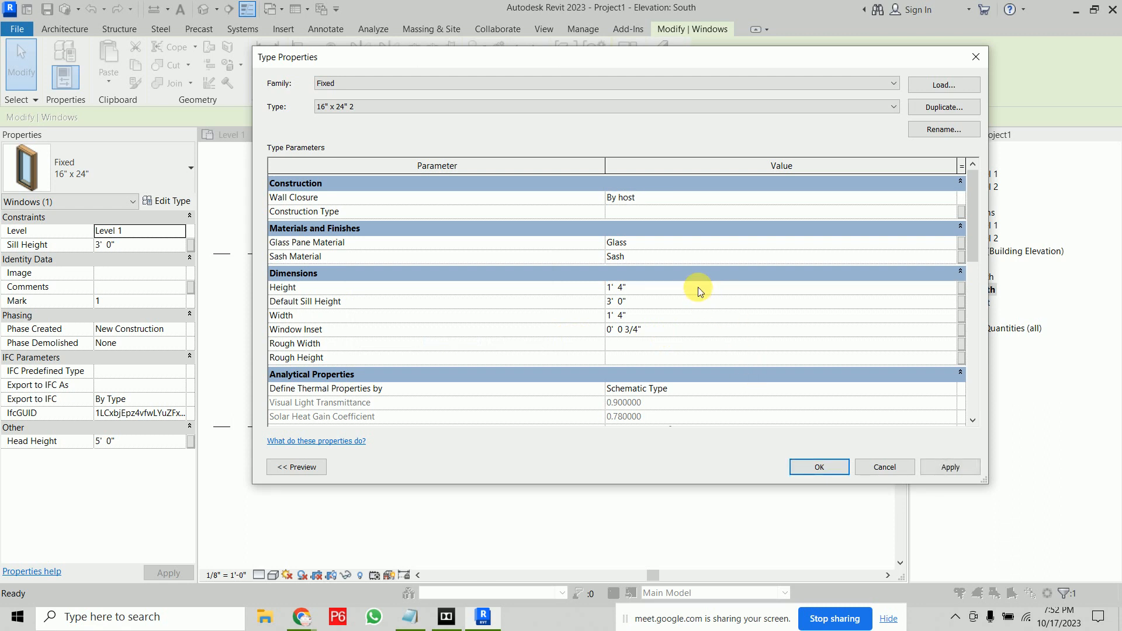
pyautogui.click(653, 316)
pyautogui.write('24')
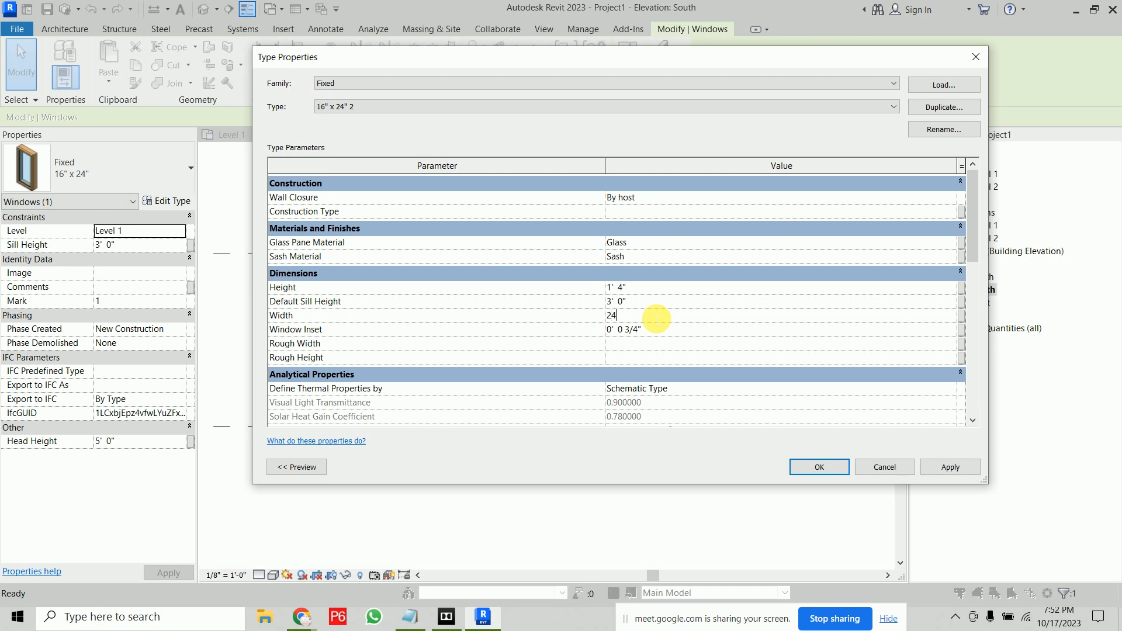
pyautogui.press('Return')
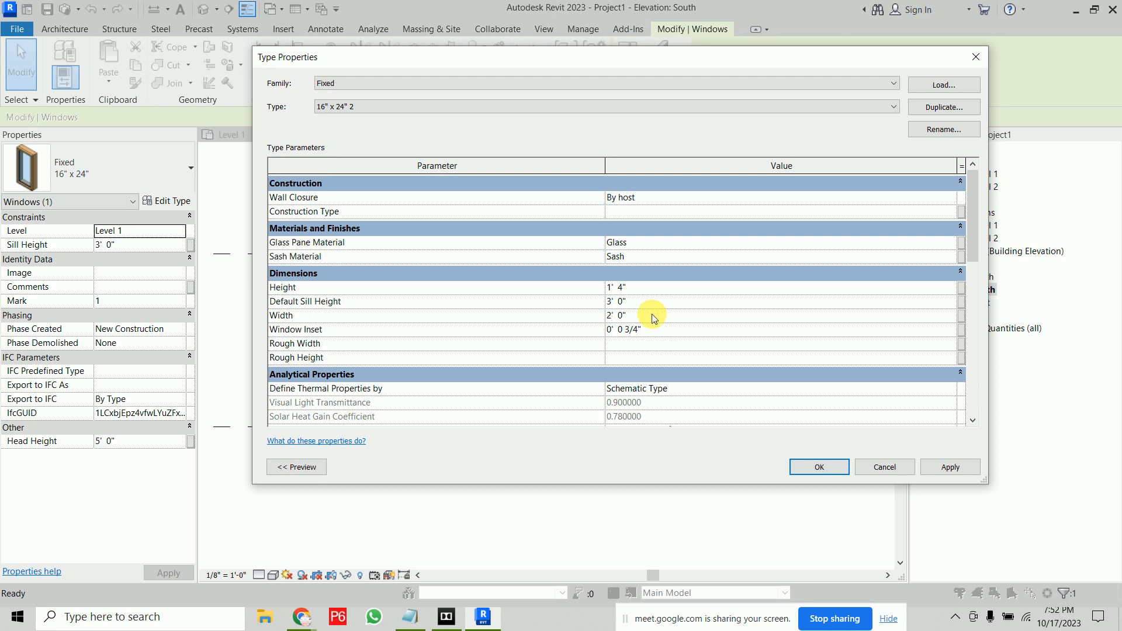
pyautogui.click(819, 467)
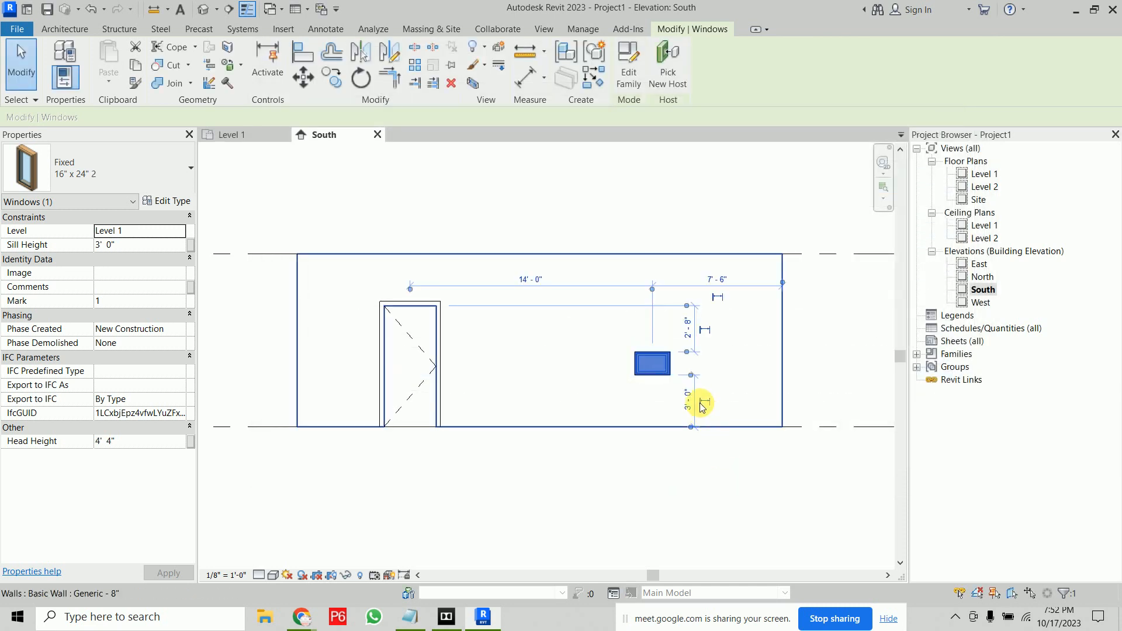
# Step: Raise the window to 7' 0" above Level 1 and clear the selection
pyautogui.click(689, 400)
pyautogui.write('7')
pyautogui.press('Return')
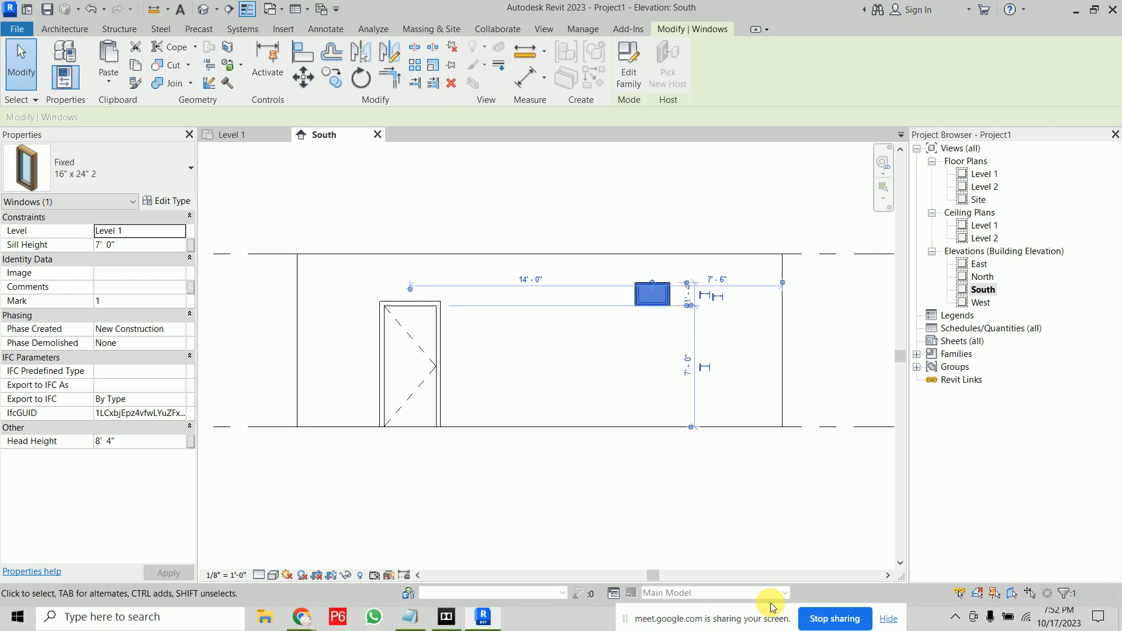
pyautogui.click(573, 490)
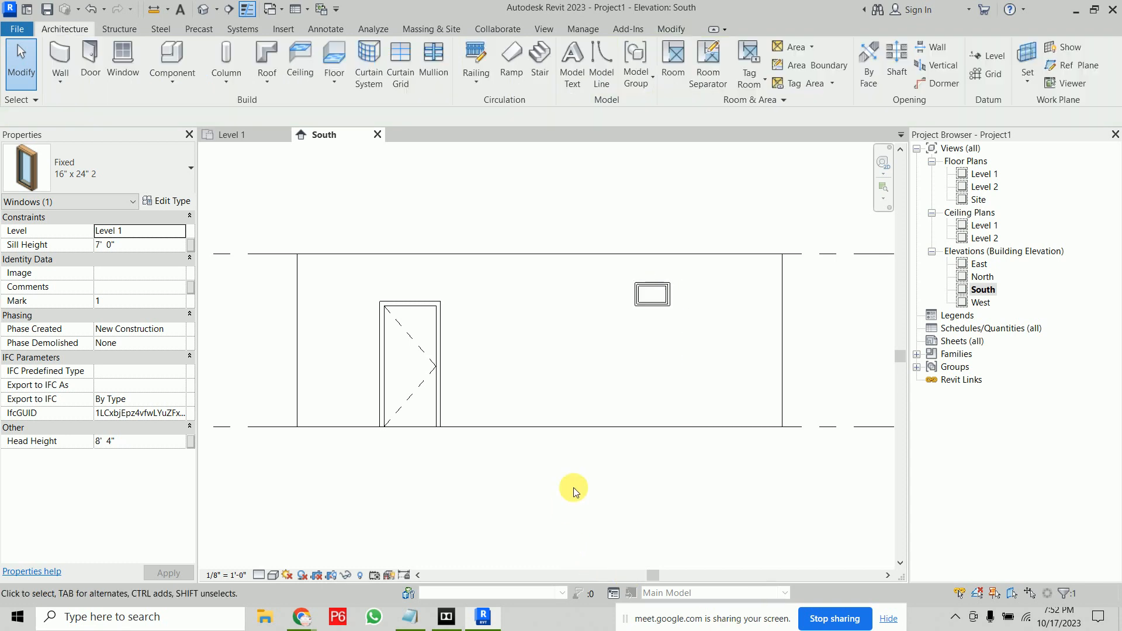
# Step: Check the window's display on the Level 1 floor plan, the South elevation and the default 3D view
pyautogui.click(232, 133)
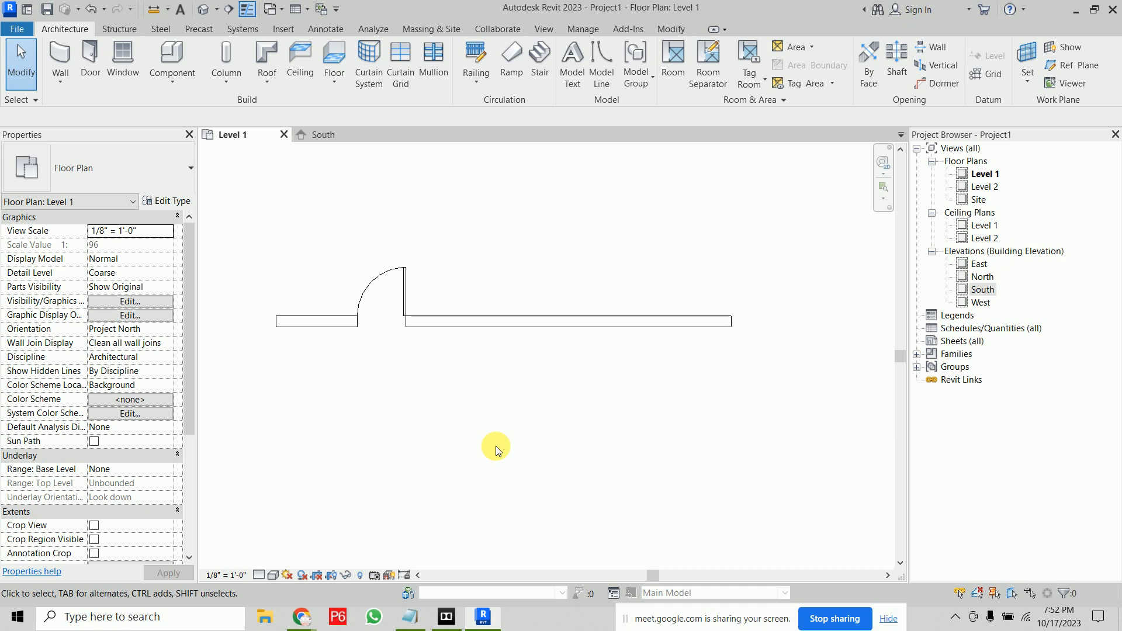
pyautogui.click(323, 135)
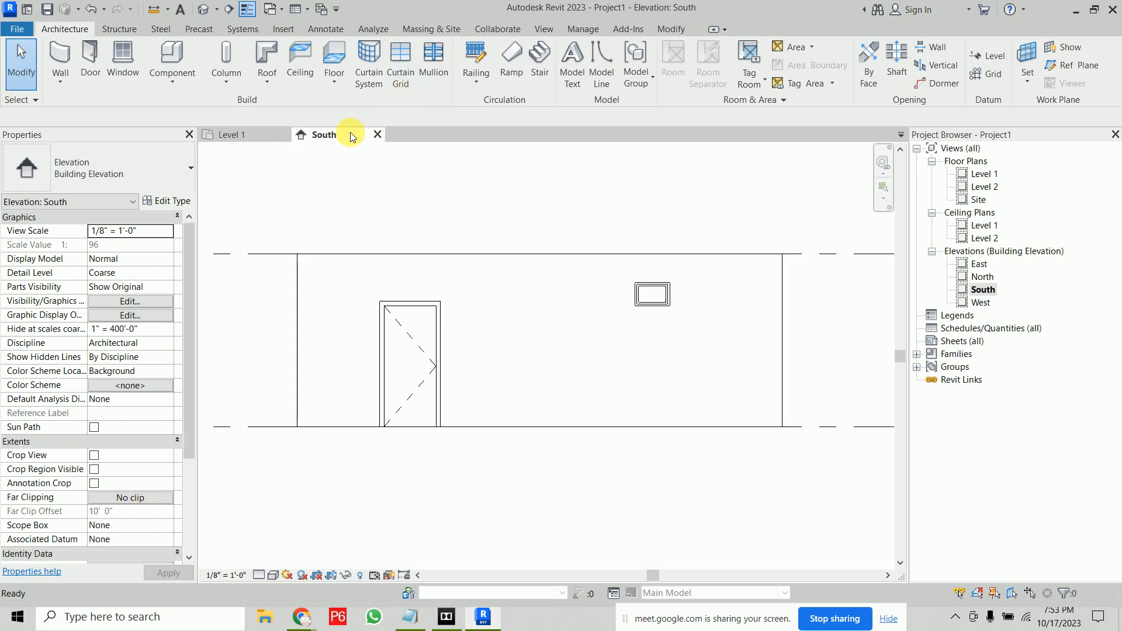
pyautogui.click(201, 9)
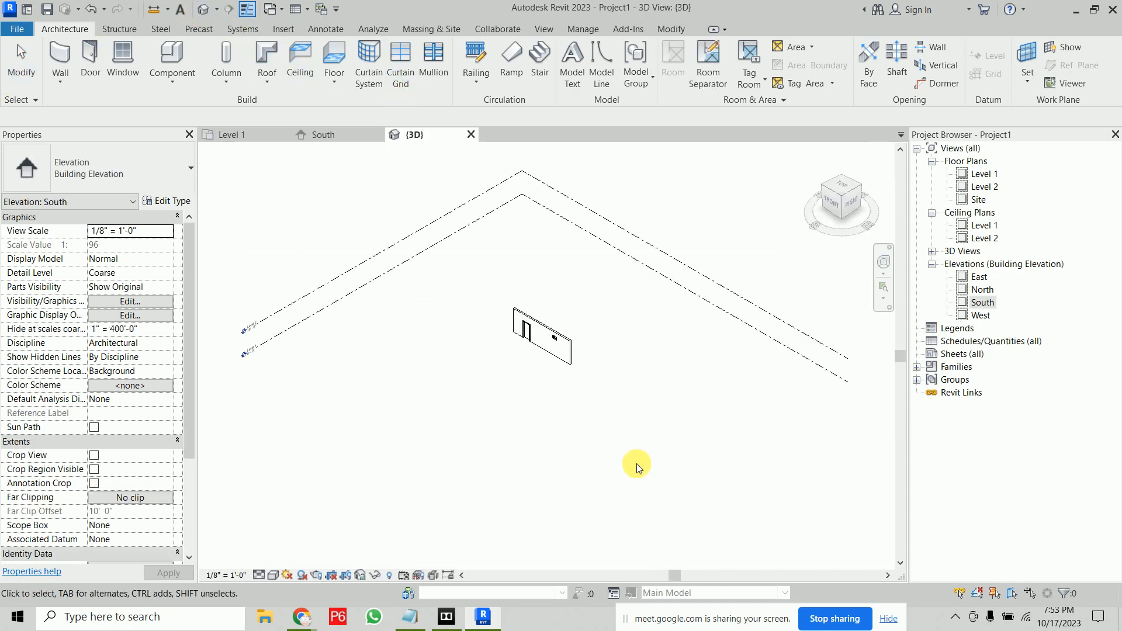
pyautogui.scroll(3, 548, 351)
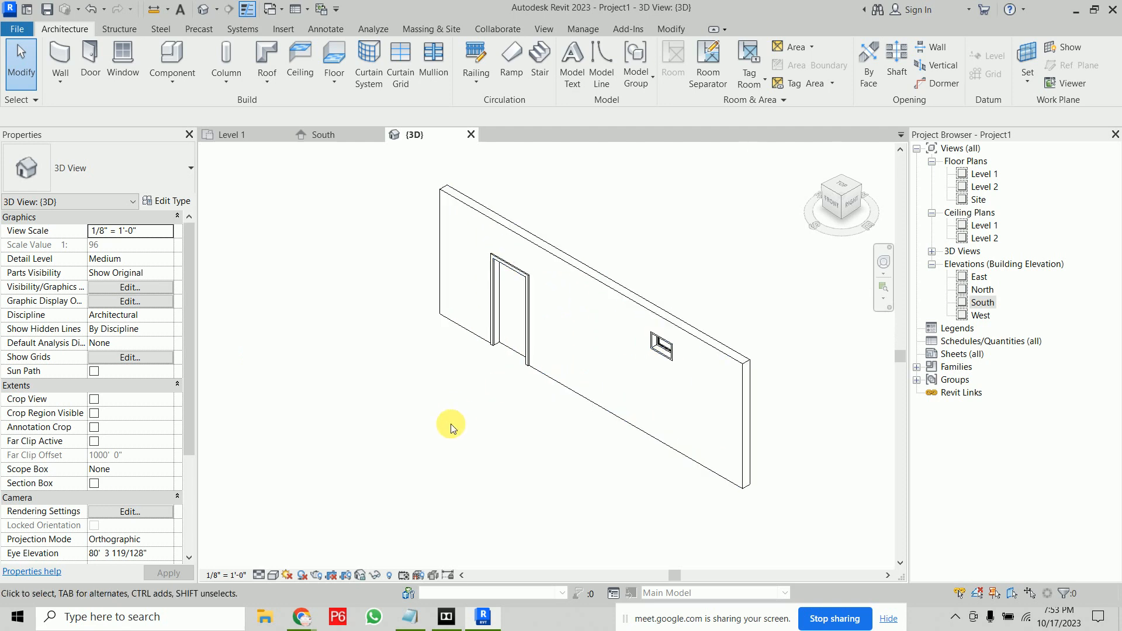
# Step: Set the 3D view's detail level to Fine and switch to a visual style with coloured surfaces
pyautogui.click(258, 575)
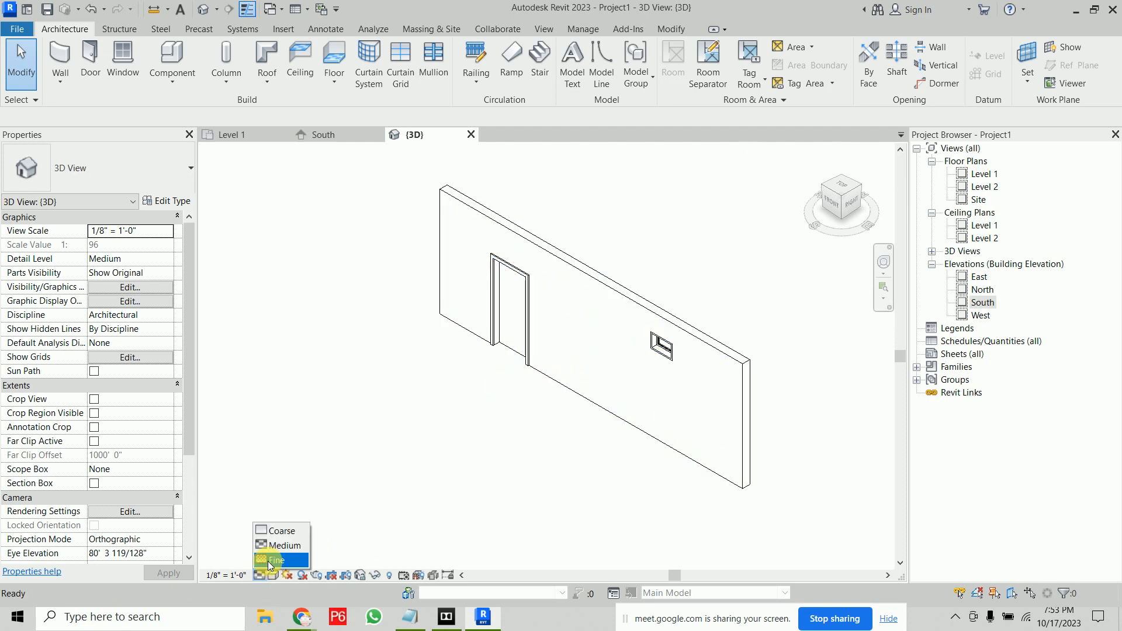
pyautogui.click(275, 558)
pyautogui.click(272, 575)
pyautogui.click(306, 532)
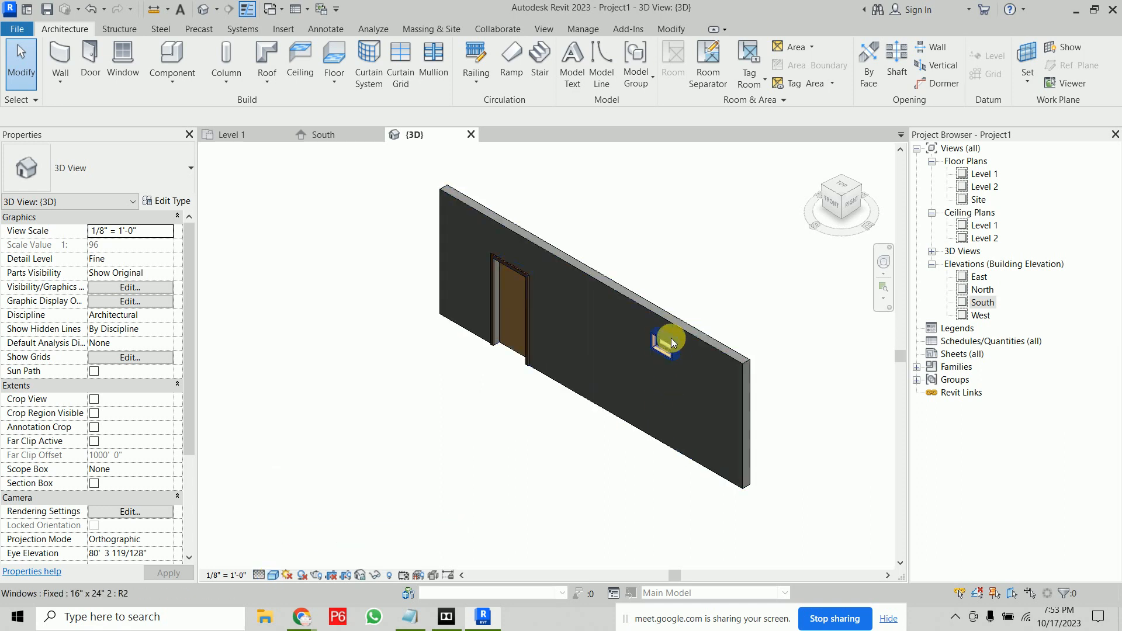
# Step: Examine the high window in the 3D view and compare it with its display on the Level 1 floor plan
pyautogui.scroll(4, 671, 338)
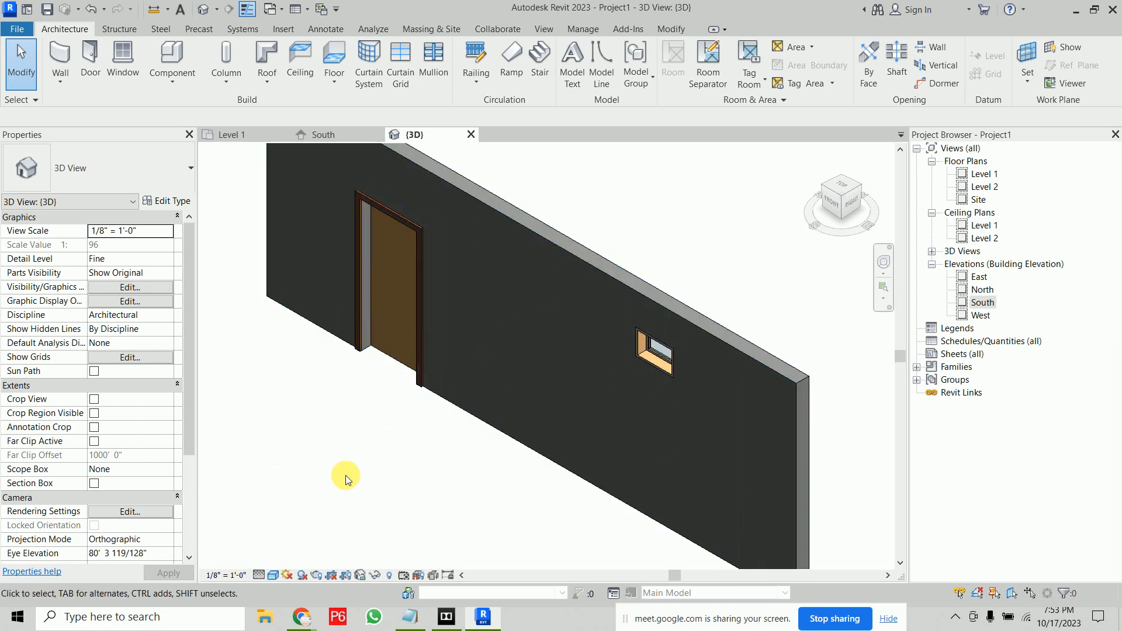
pyautogui.scroll(-2, 398, 444)
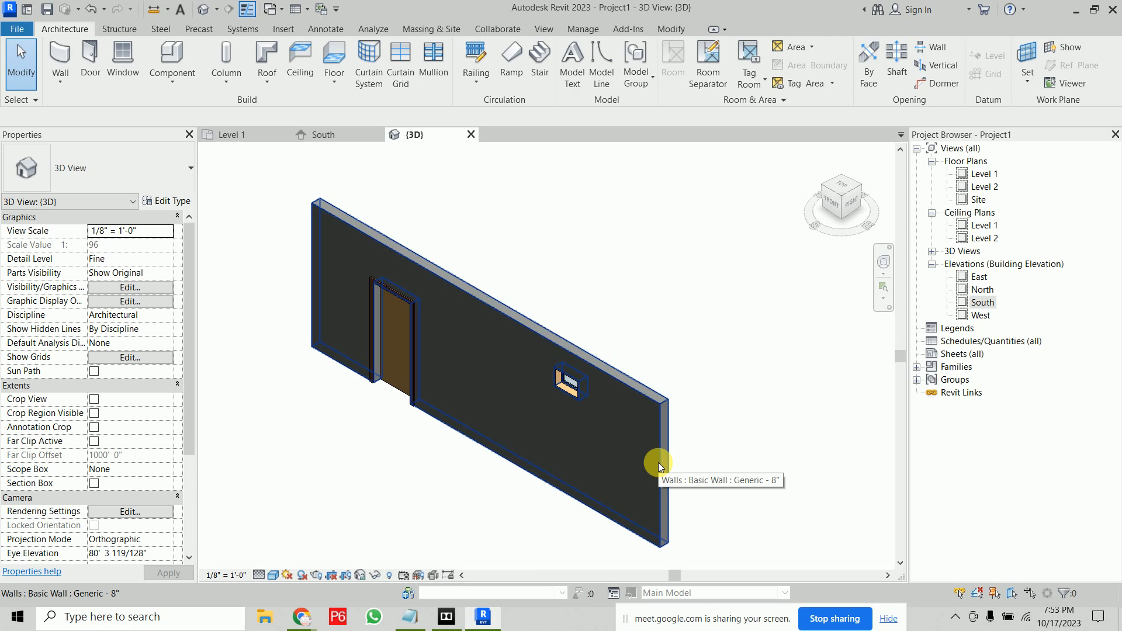
pyautogui.doubleClick(984, 175)
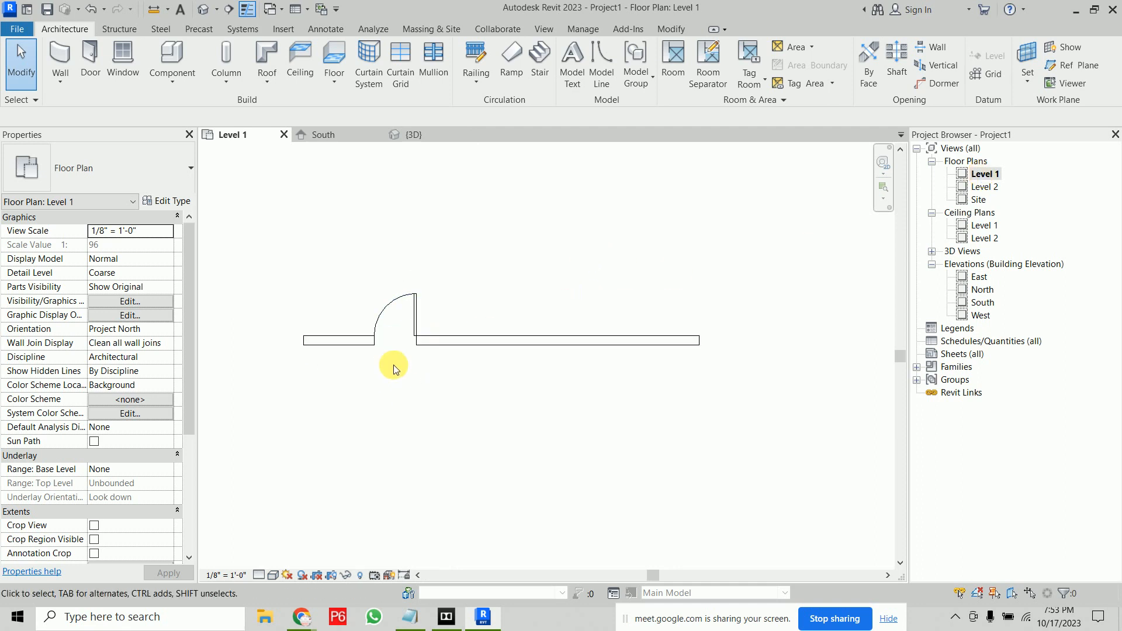
pyautogui.scroll(4, 387, 343)
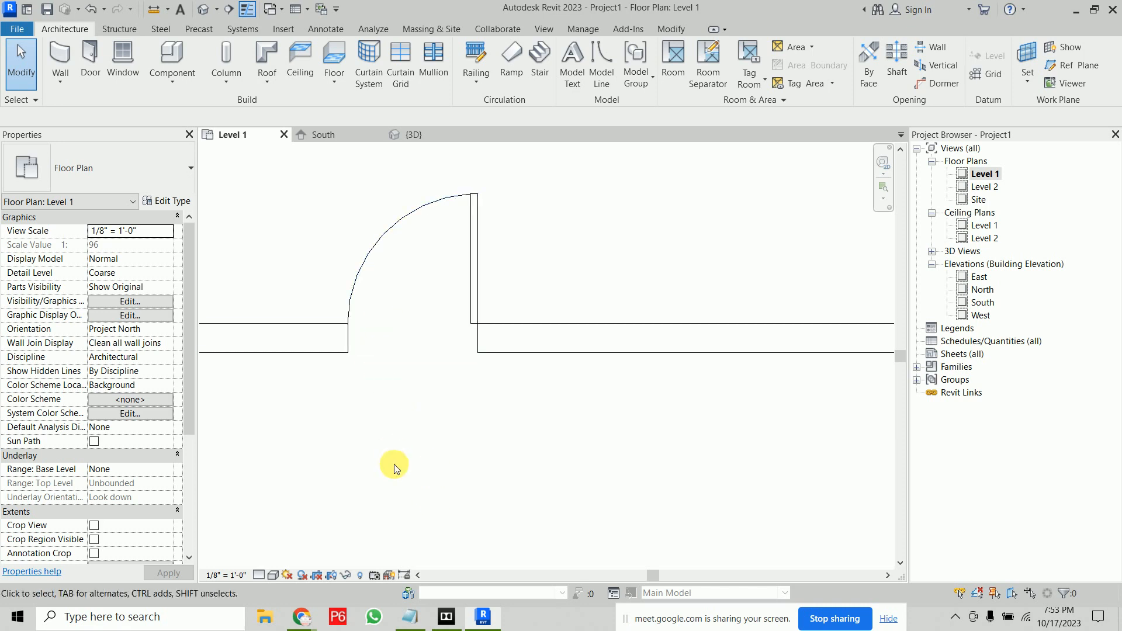
pyautogui.scroll(-3, 588, 444)
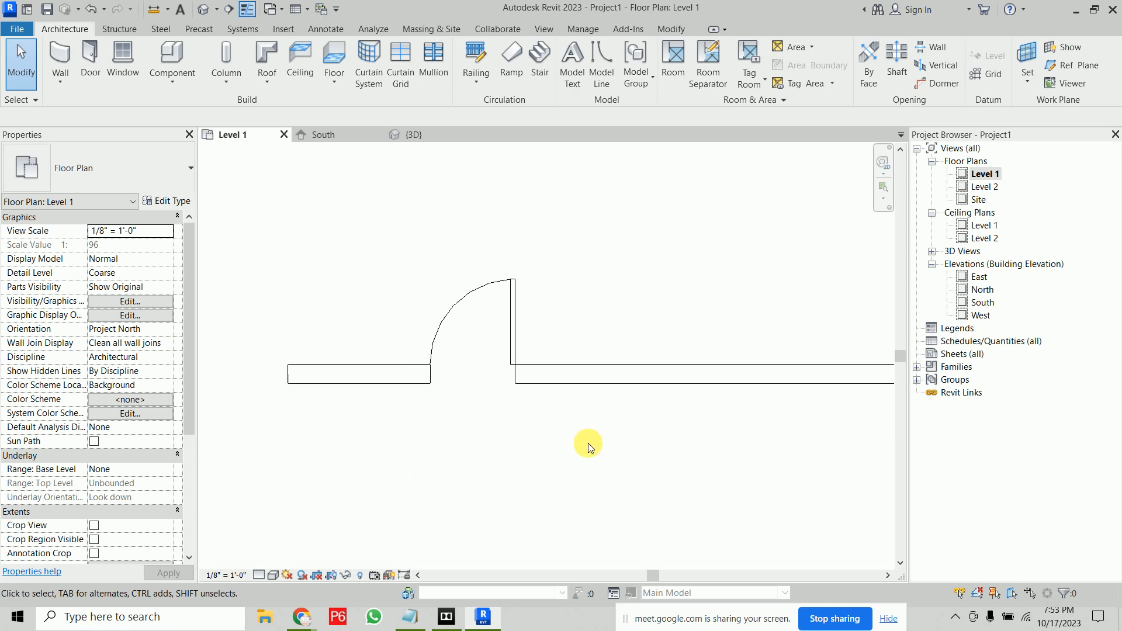
pyautogui.moveTo(531, 458); pyautogui.dragTo(506, 446, button='middle')
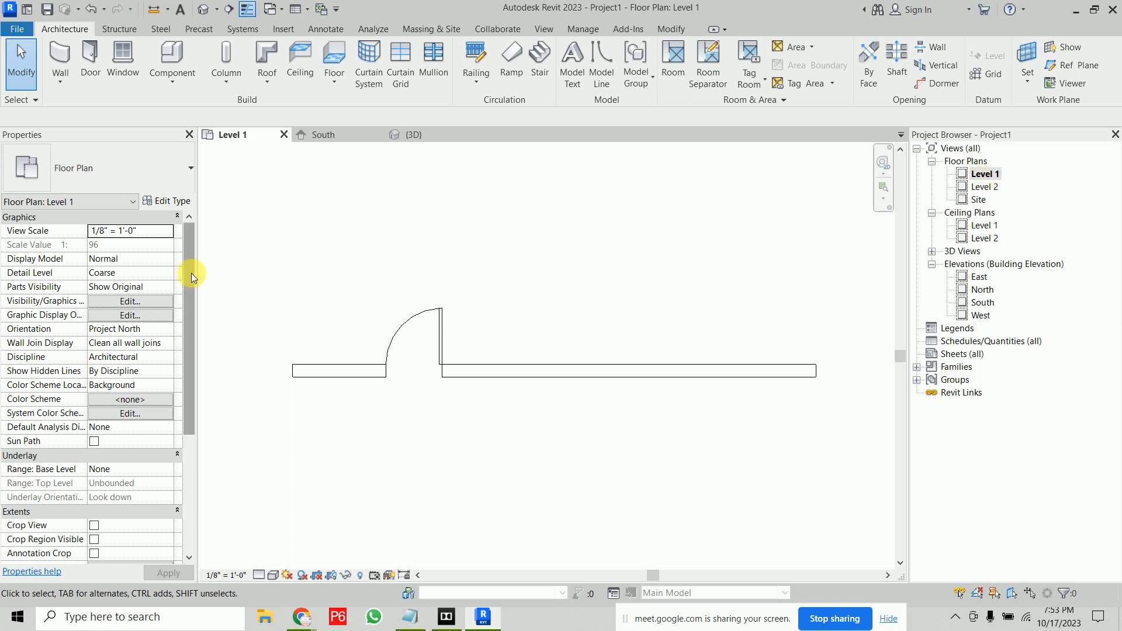
# Step: Review the Level 1 floor plan's view range offsets alongside the sample view range diagram, then close the settings
pyautogui.moveTo(192, 272); pyautogui.dragTo(193, 440)
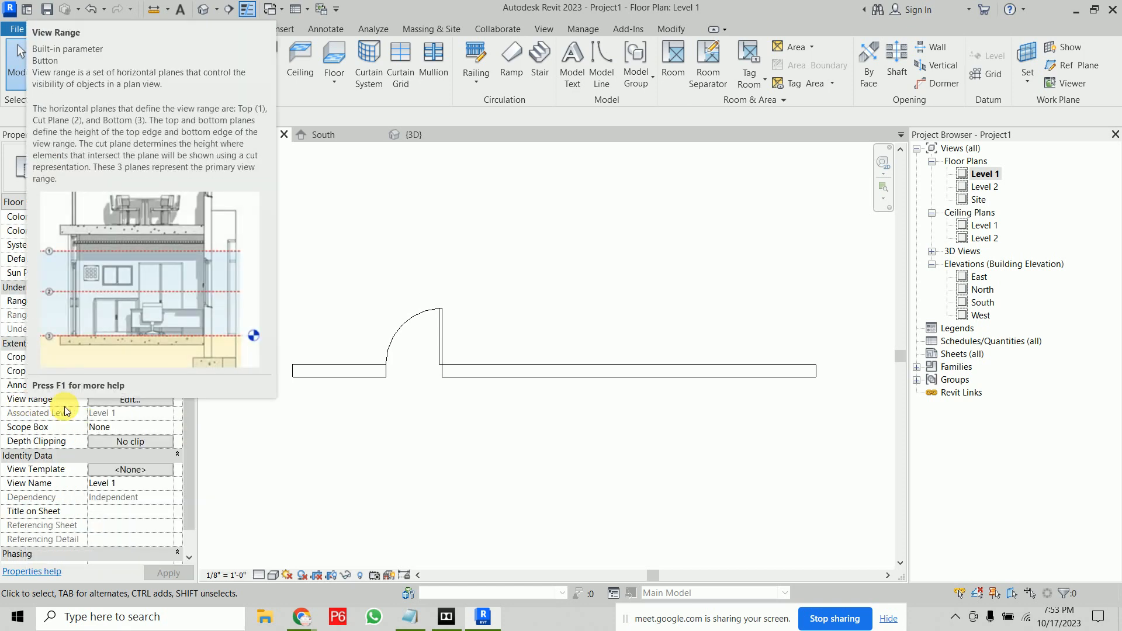
pyautogui.click(140, 403)
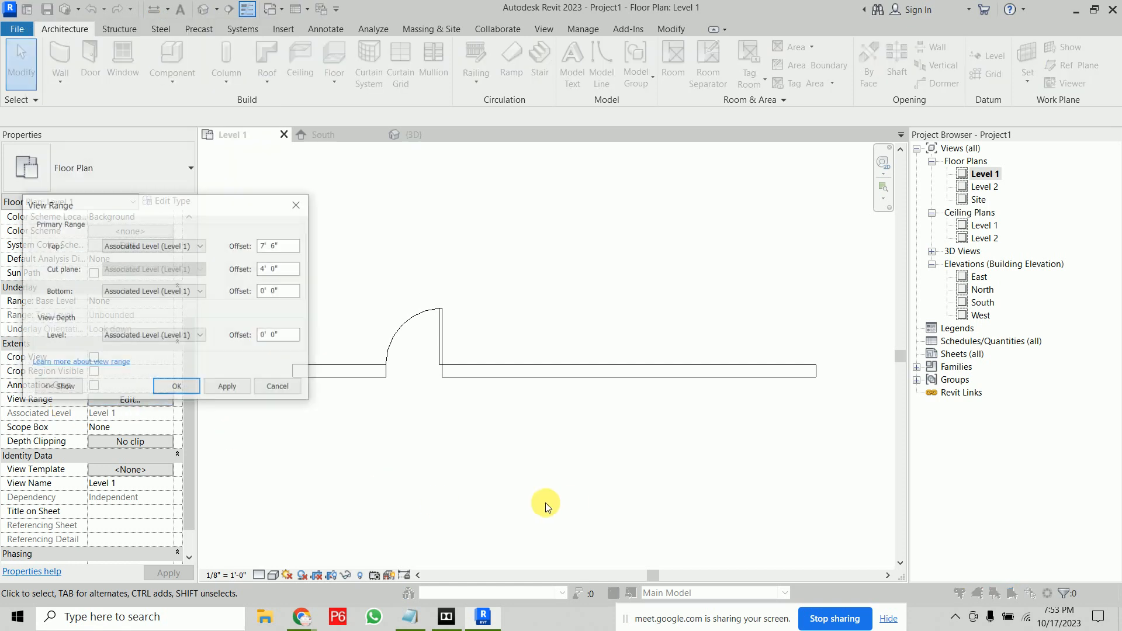
pyautogui.moveTo(209, 212)
pyautogui.mouseDown()
pyautogui.moveTo(802, 146)
pyautogui.moveTo(755, 178)
pyautogui.mouseUp()
pyautogui.click(624, 352)
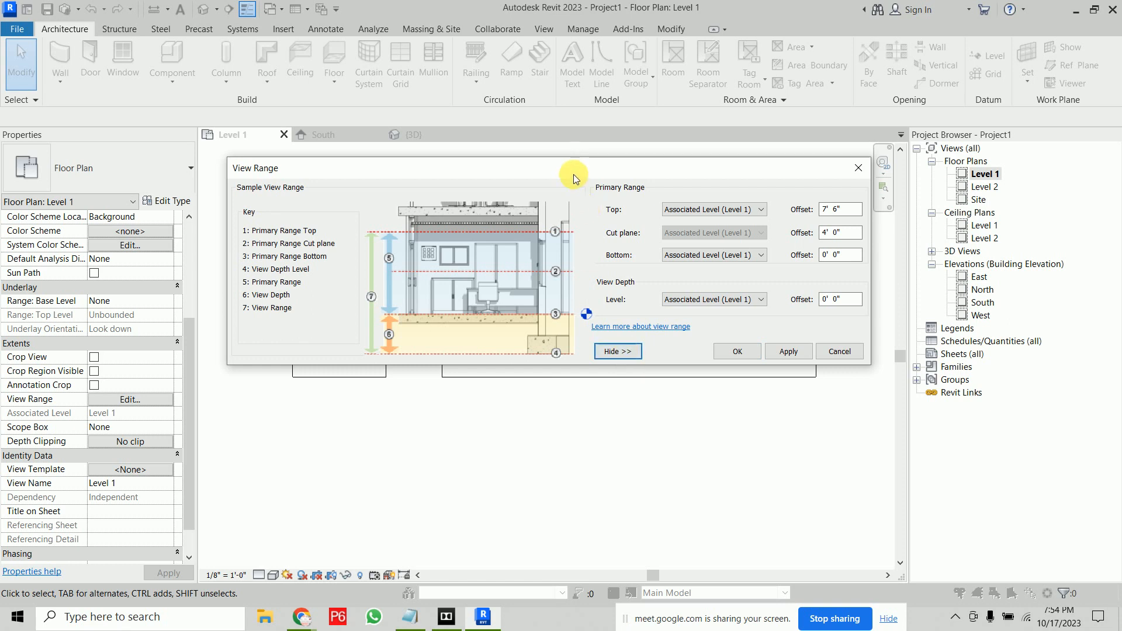
pyautogui.moveTo(573, 173); pyautogui.dragTo(472, 151)
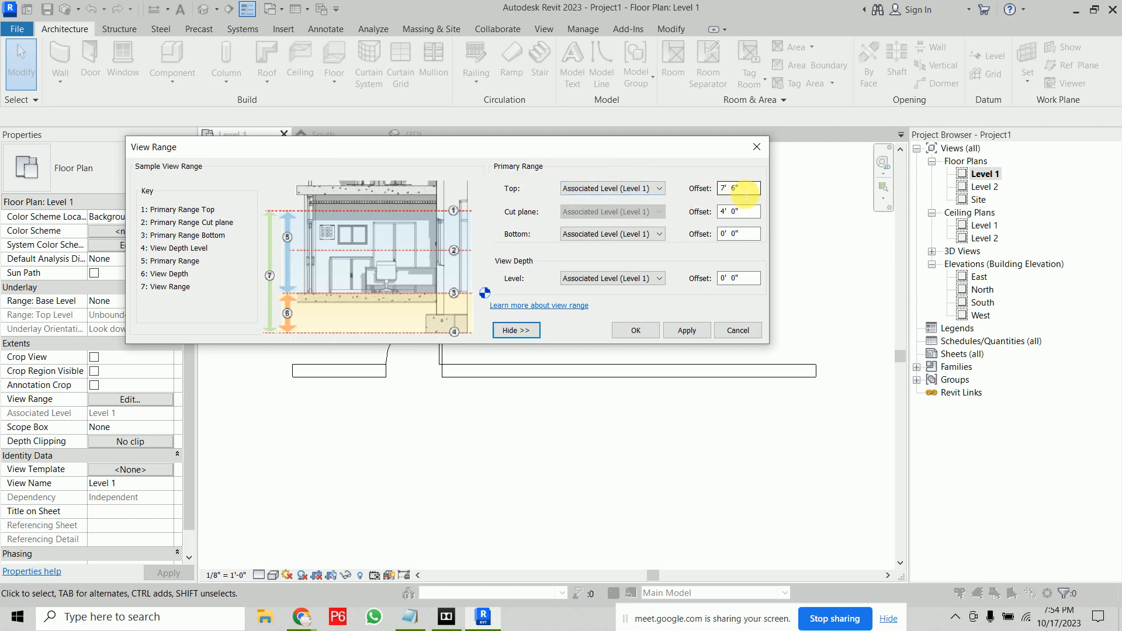
pyautogui.moveTo(611, 148); pyautogui.dragTo(737, 82)
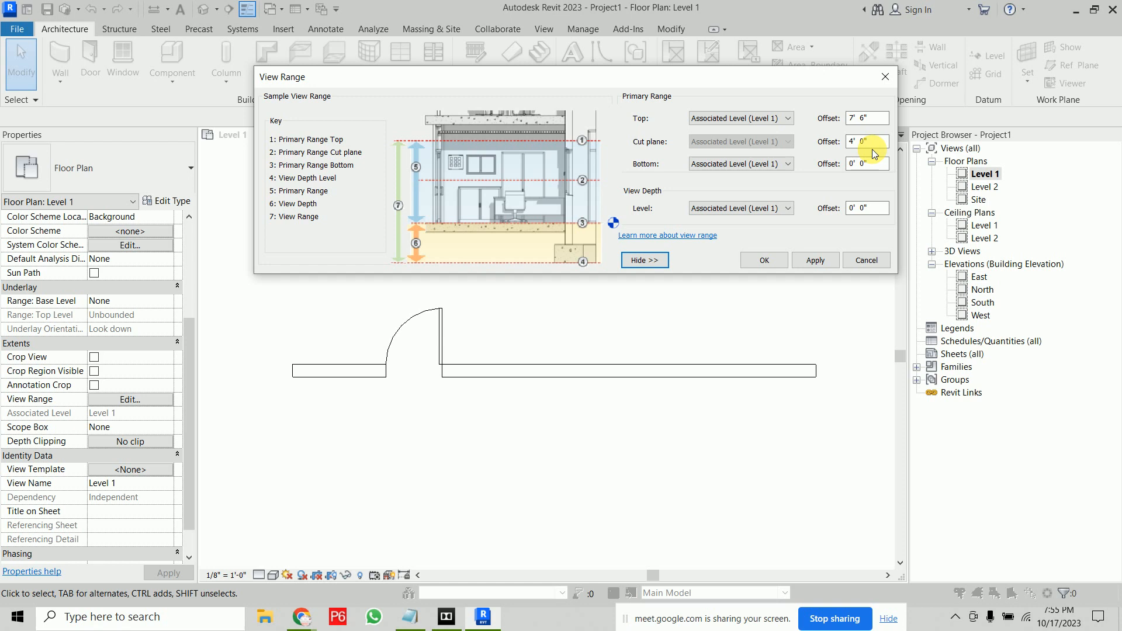
pyautogui.click(776, 265)
# Step: Set the window's sill height to 4' 0" in the South elevation and check its display on the Level 1 plan
pyautogui.click(417, 132)
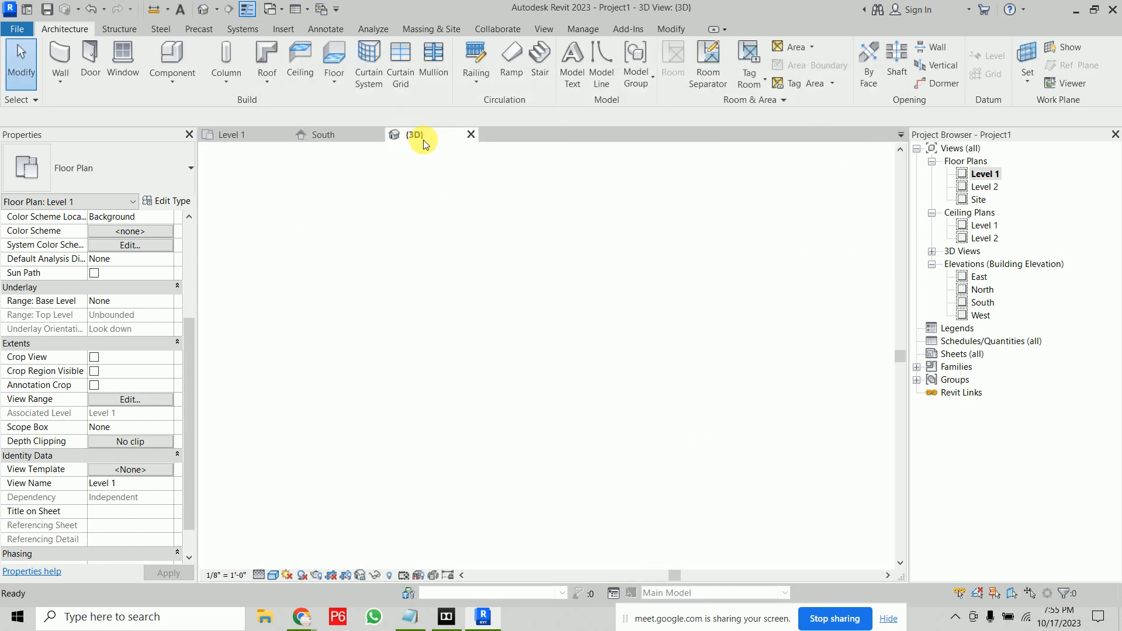
pyautogui.click(323, 134)
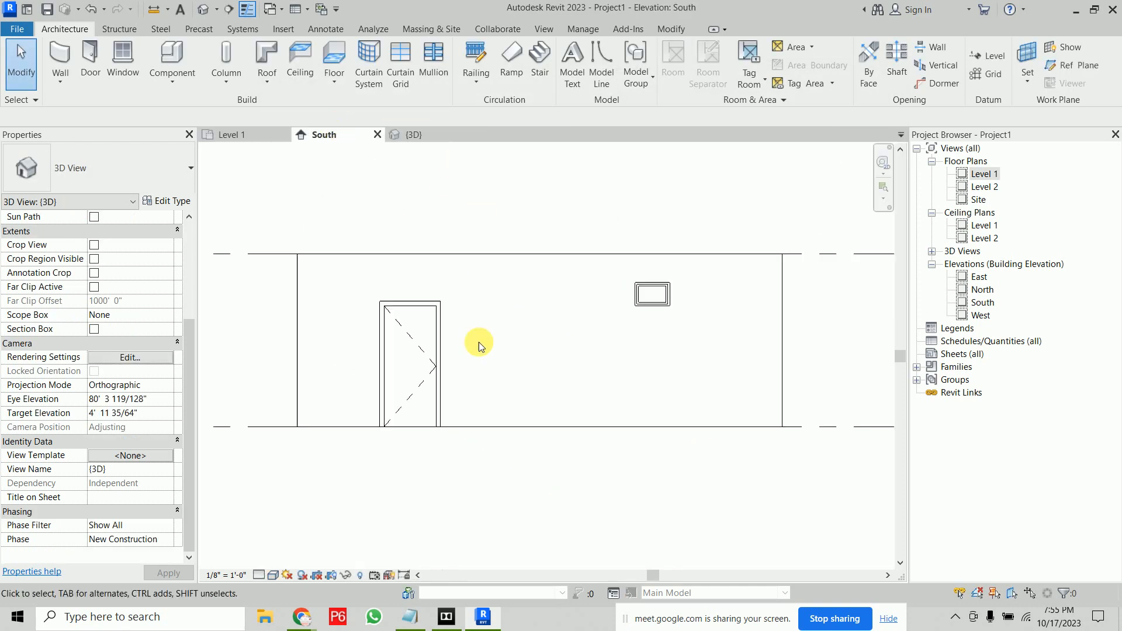
pyautogui.click(640, 316)
pyautogui.click(656, 300)
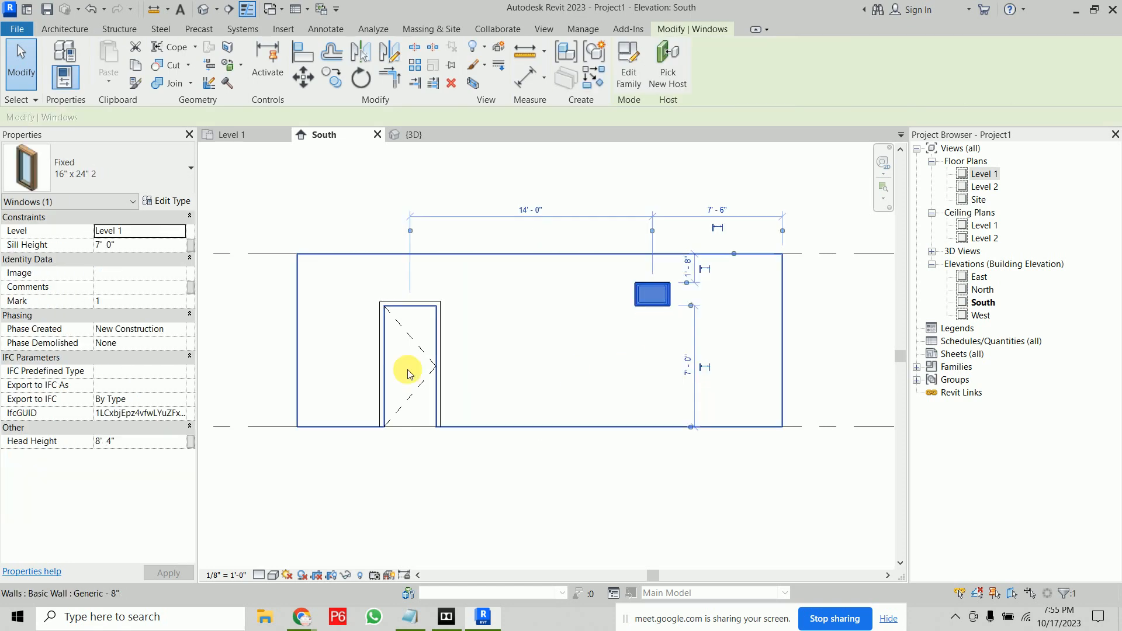
pyautogui.click(146, 245)
pyautogui.write("4'")
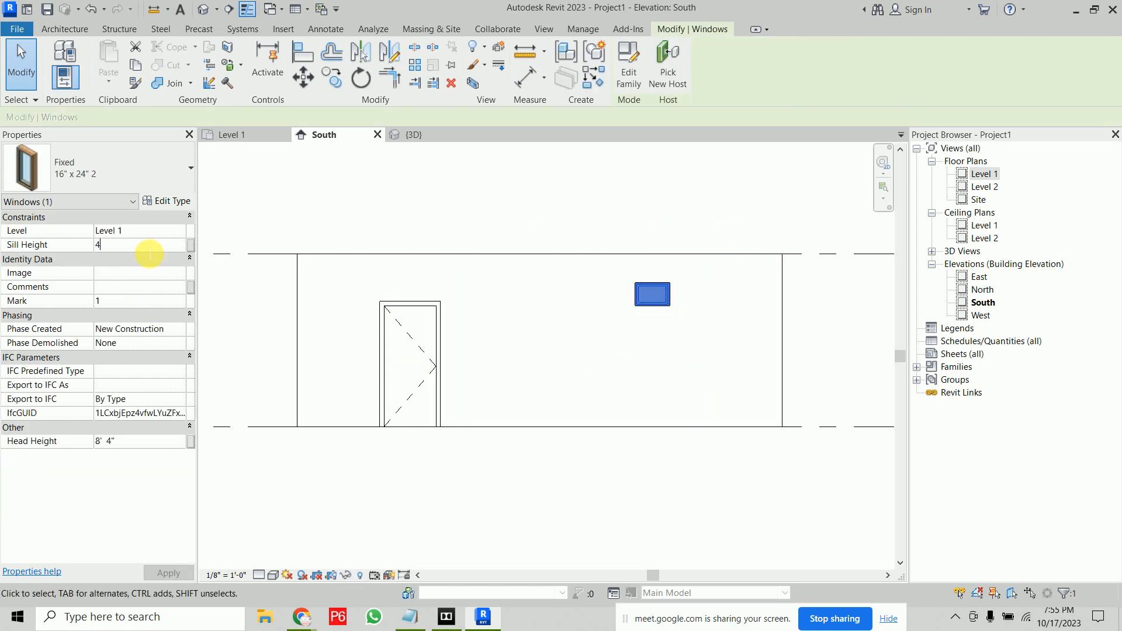
pyautogui.click(610, 516)
pyautogui.click(240, 134)
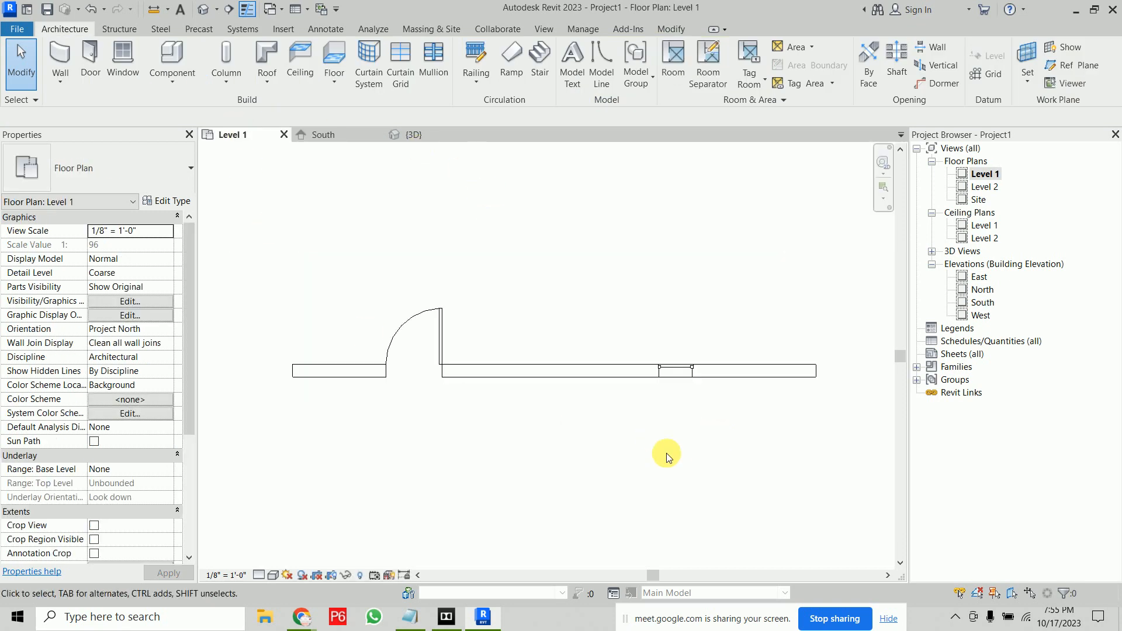
# Step: Set the window's sill height to 5' 0" in the South elevation and clear the selection
pyautogui.click(354, 138)
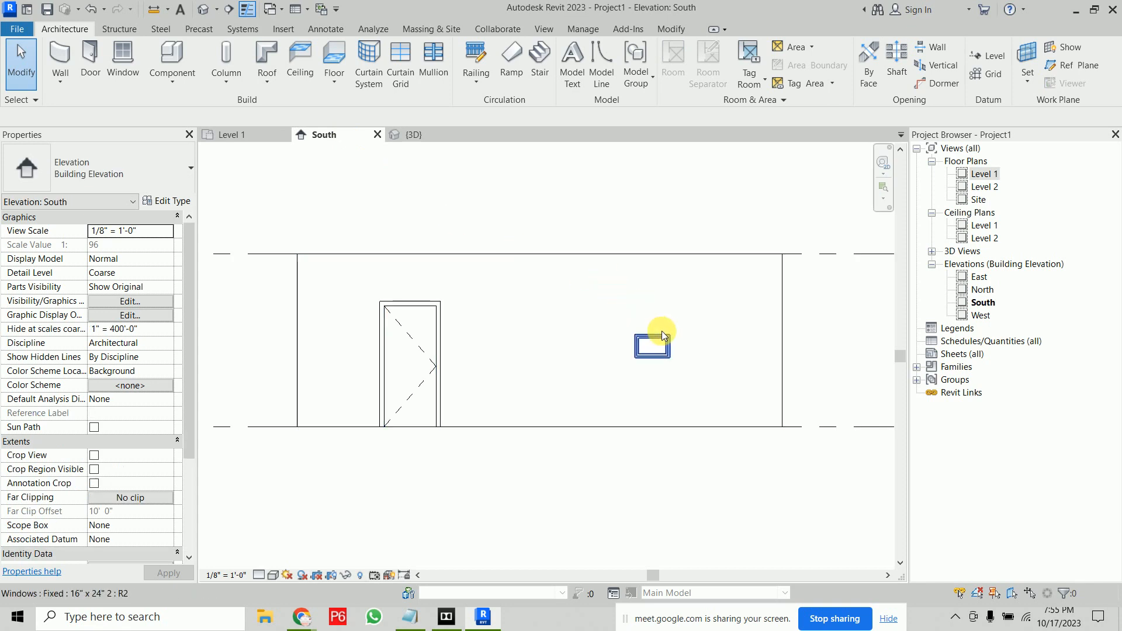
pyautogui.click(655, 339)
pyautogui.click(649, 456)
pyautogui.click(651, 343)
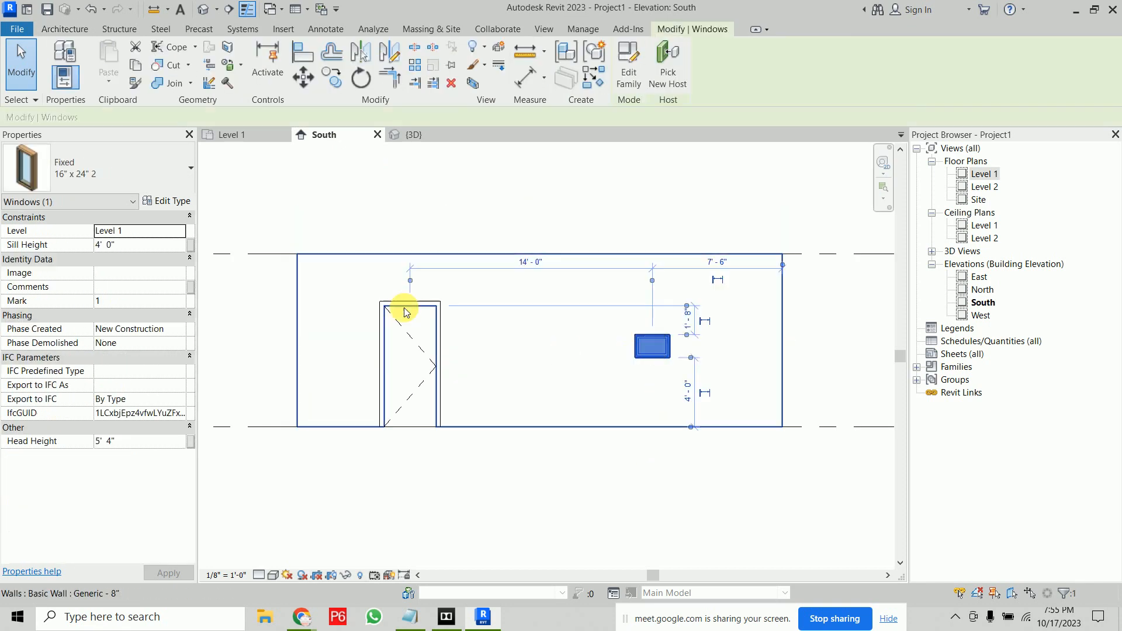
pyautogui.click(125, 244)
pyautogui.write("5'")
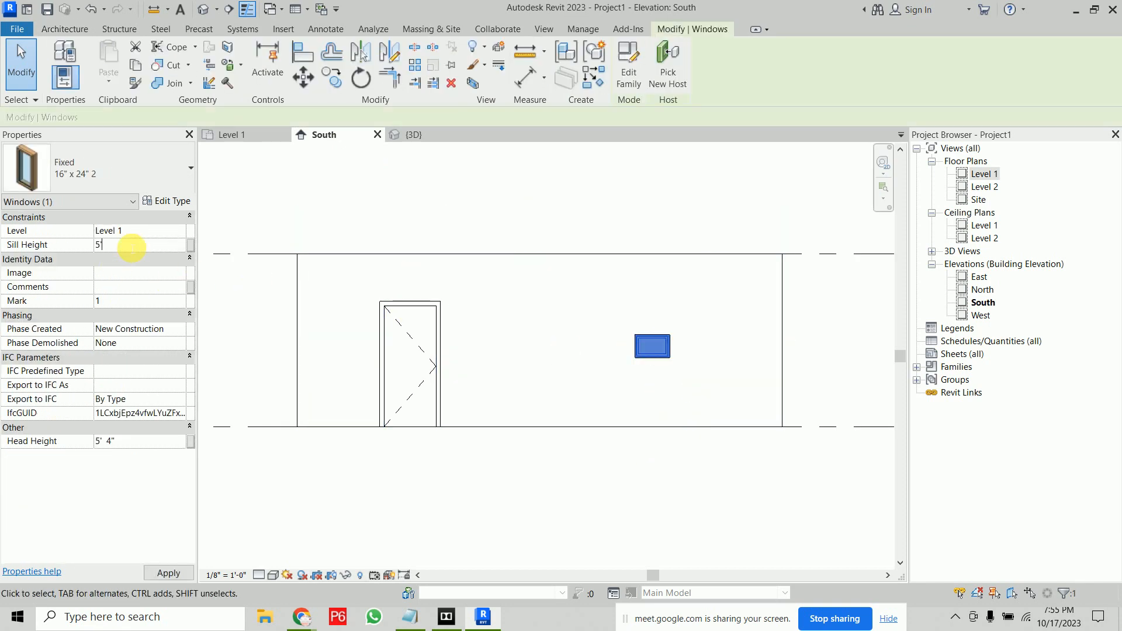
pyautogui.click(557, 403)
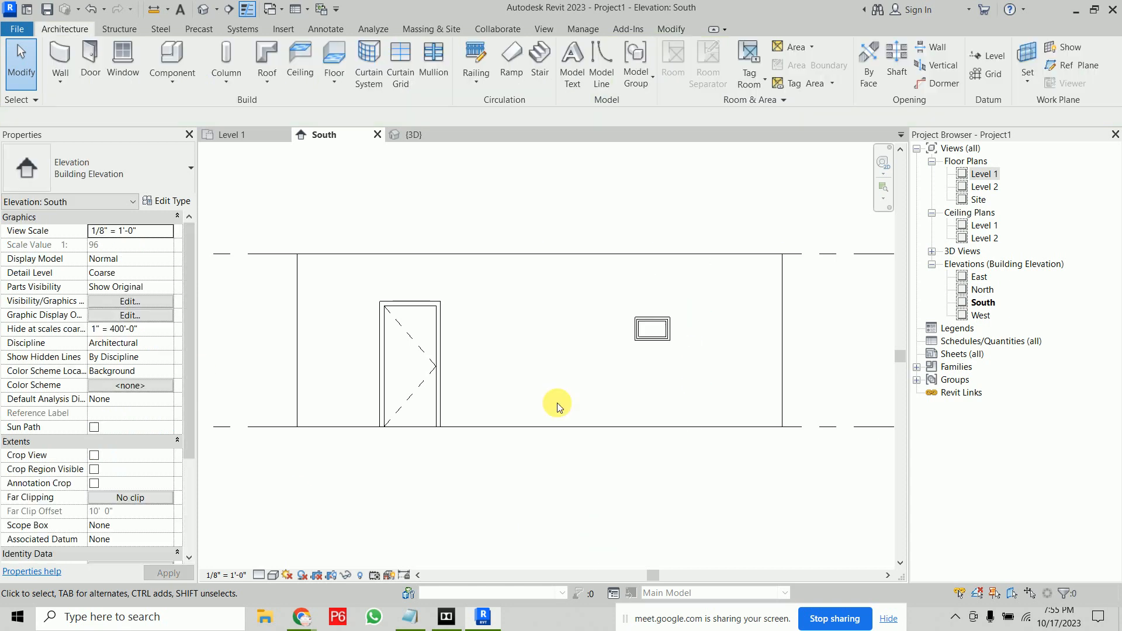
# Step: Set the cut plane offset in the Level 1 floor plan's view range to 5' 0"
pyautogui.click(231, 136)
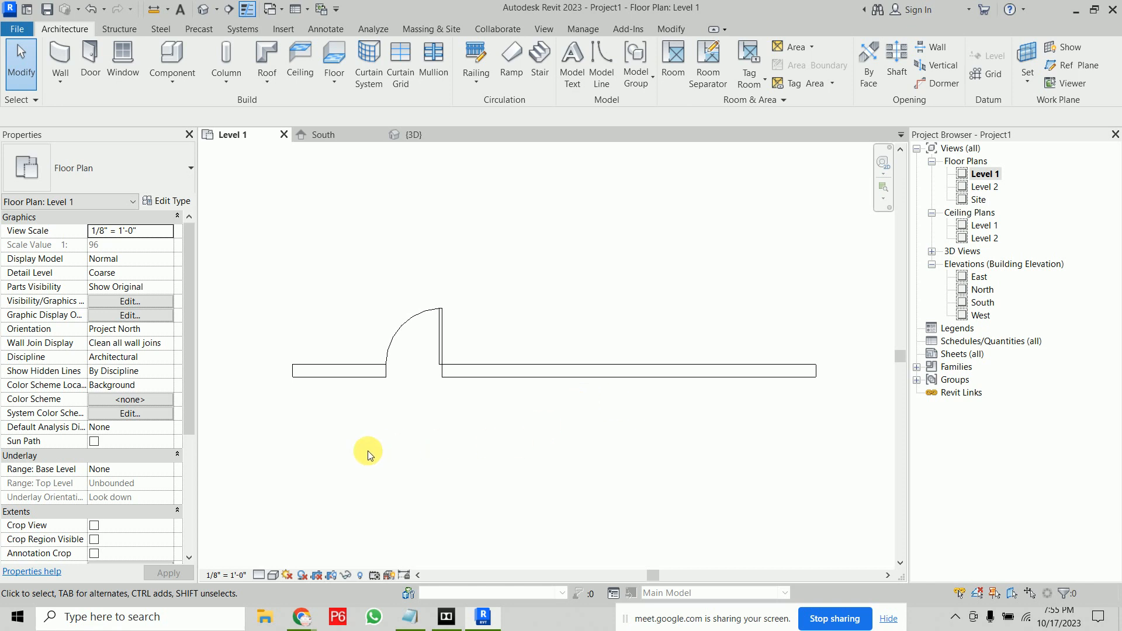
pyautogui.moveTo(186, 365); pyautogui.dragTo(201, 443)
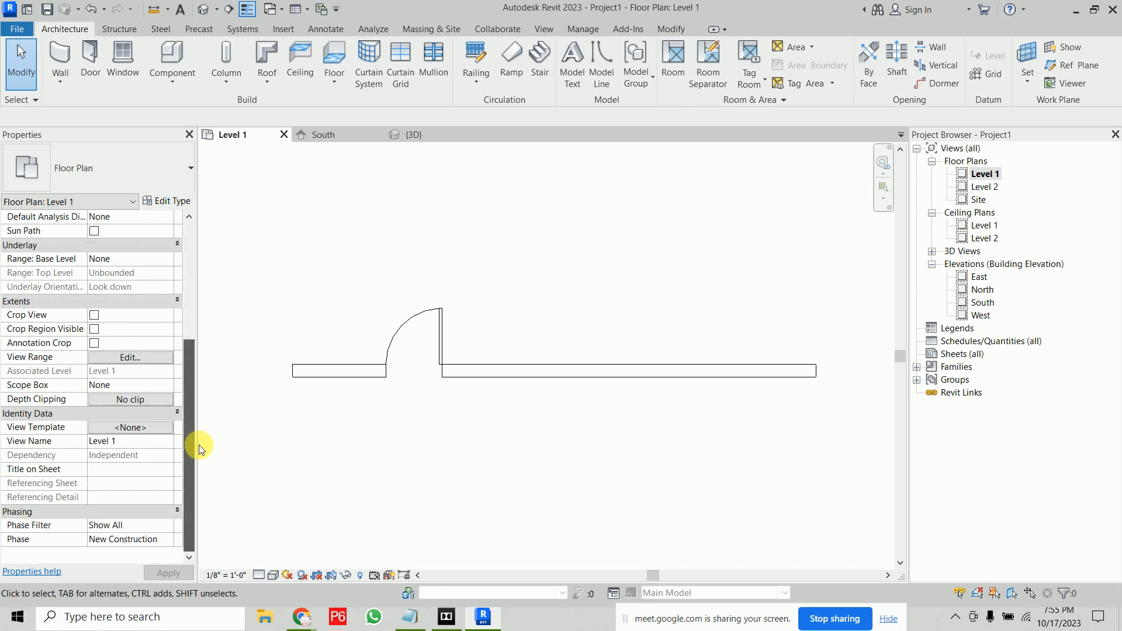
pyautogui.click(156, 359)
pyautogui.click(494, 163)
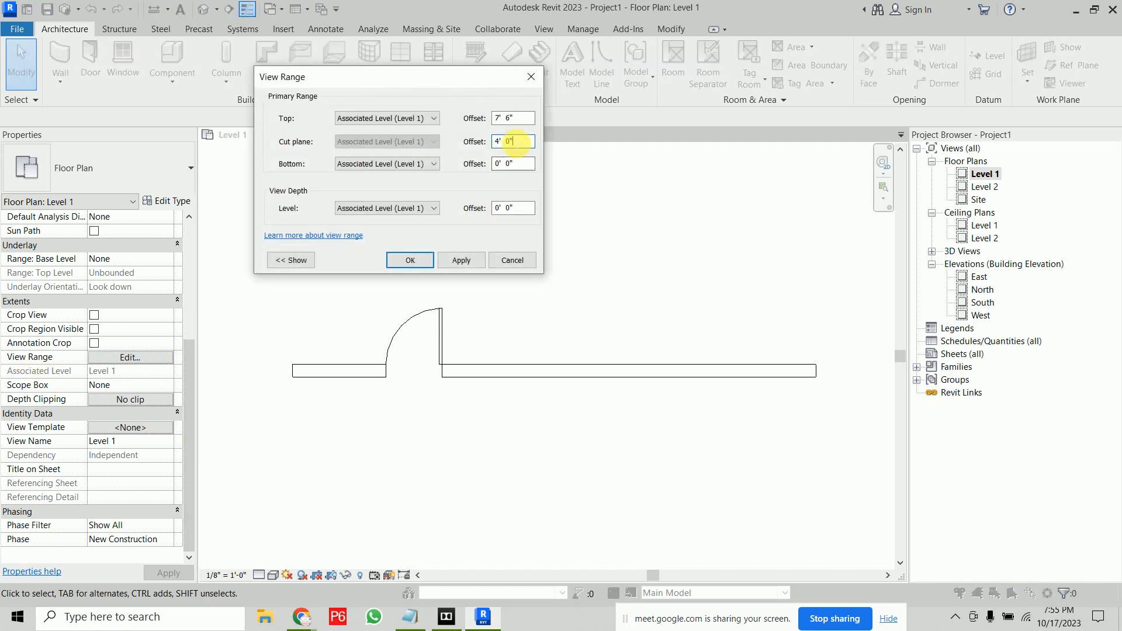
pyautogui.click(494, 142)
pyautogui.write('5')
pyautogui.press('Return')
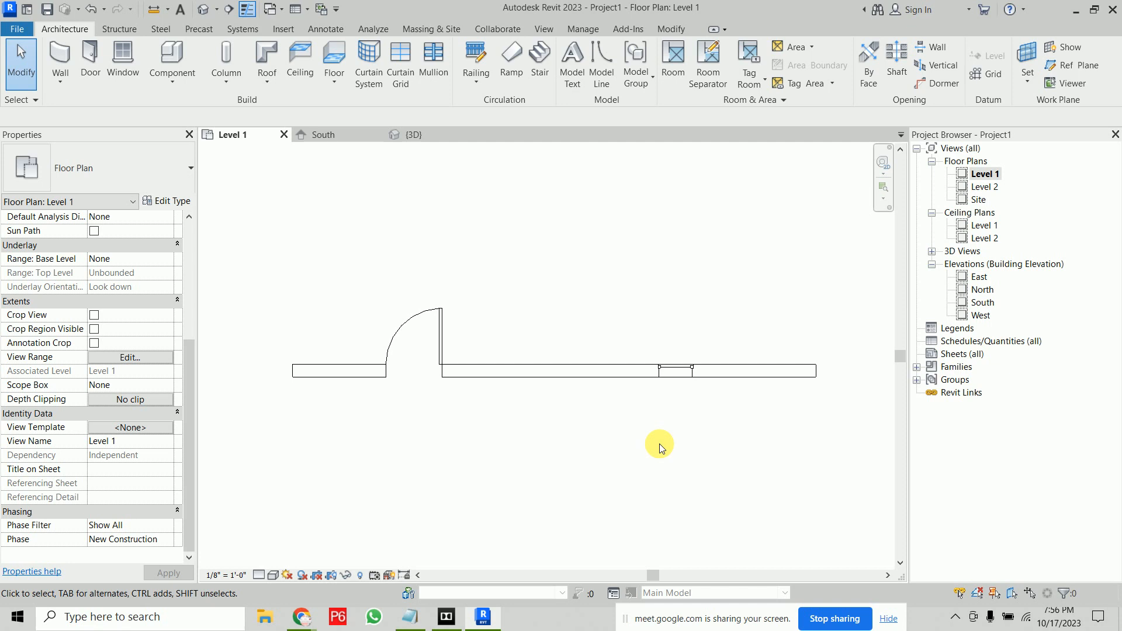
# Step: Draw a horizontal Generic - 8" wall about 9' 6" long behind the existing wall, using unconnected Depth of 10' 0", and end the command
pyautogui.click(61, 53)
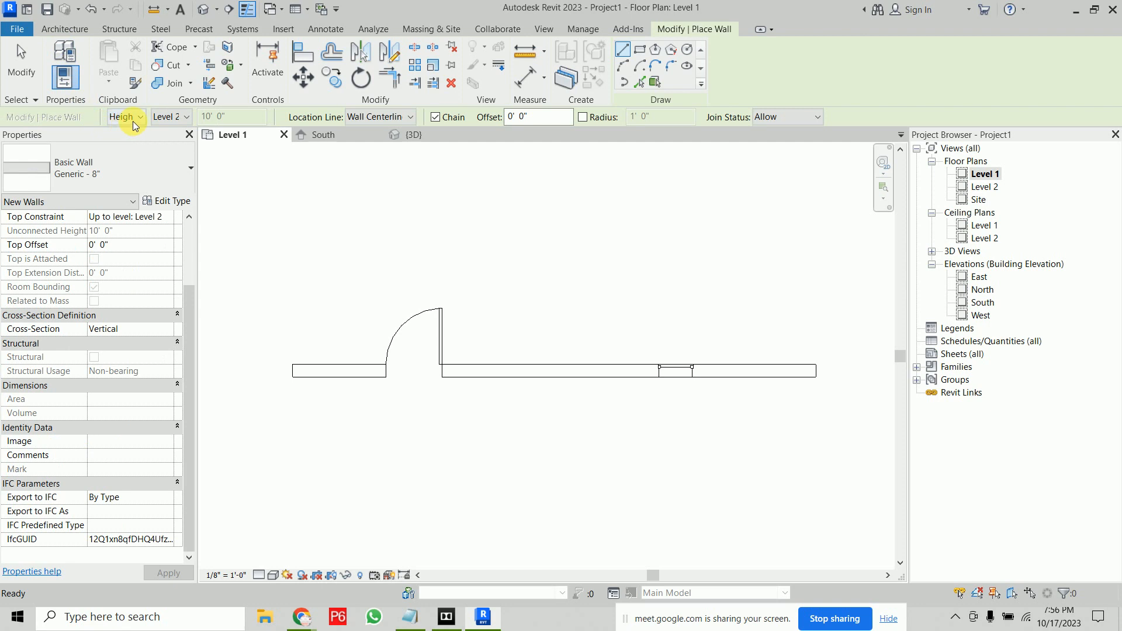
pyautogui.click(133, 118)
pyautogui.click(140, 132)
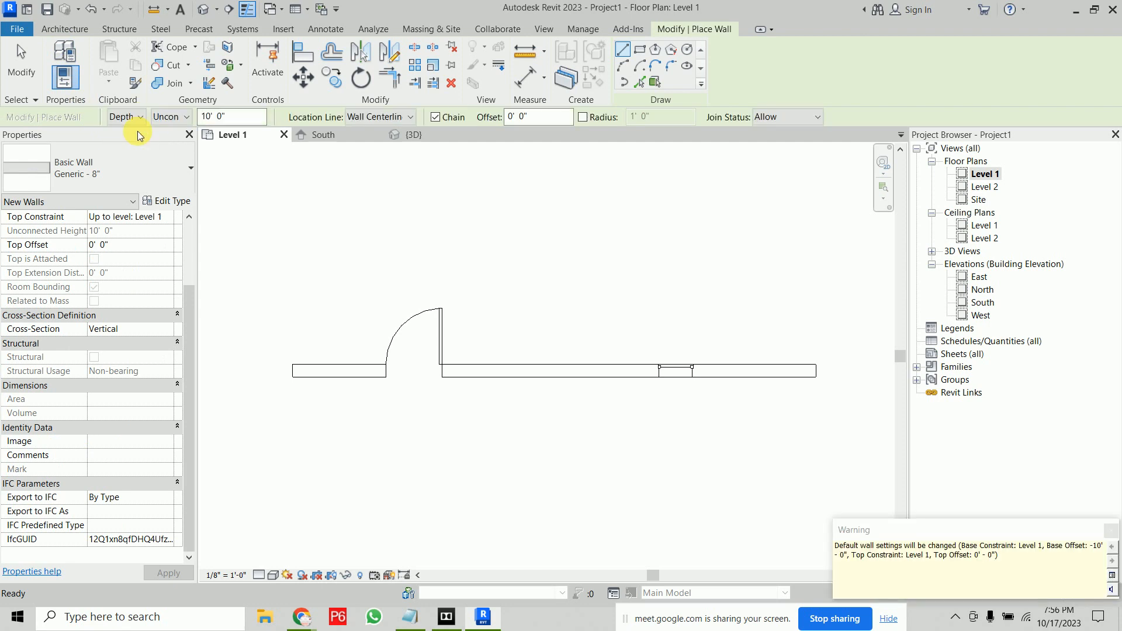
pyautogui.click(513, 285)
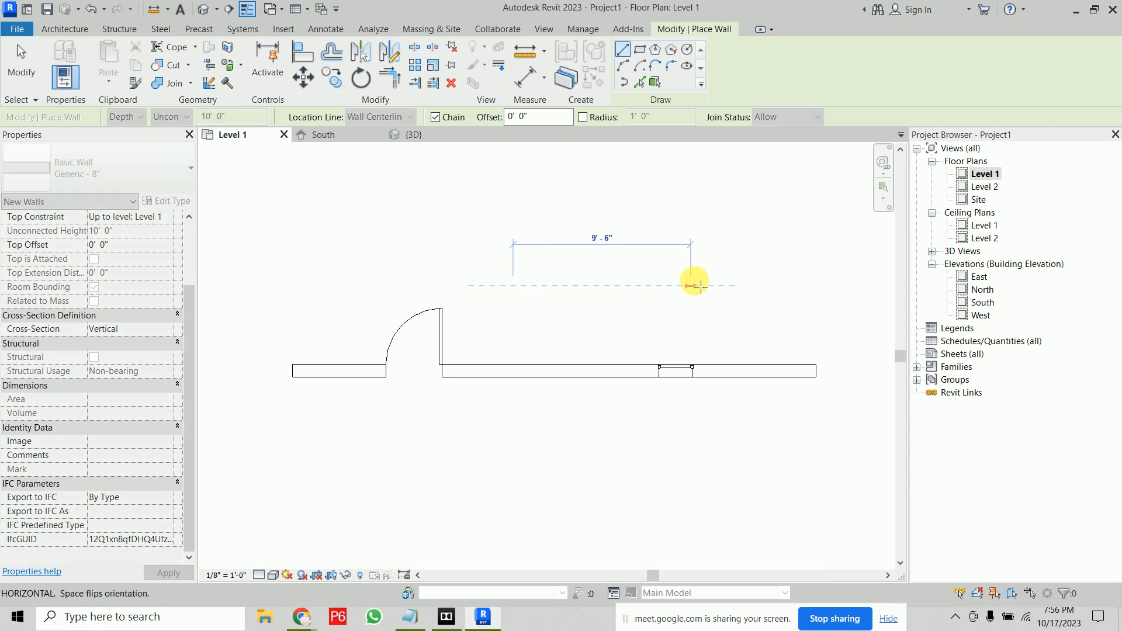
pyautogui.click(694, 285)
pyautogui.rightClick(728, 235)
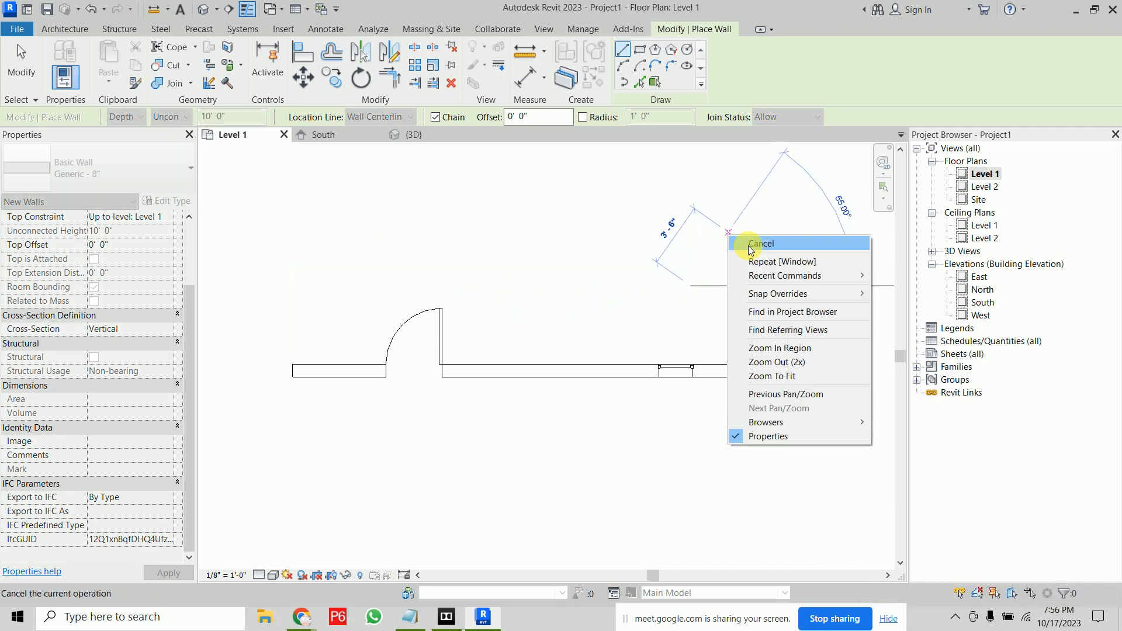
pyautogui.click(751, 244)
pyautogui.rightClick(749, 245)
pyautogui.click(763, 254)
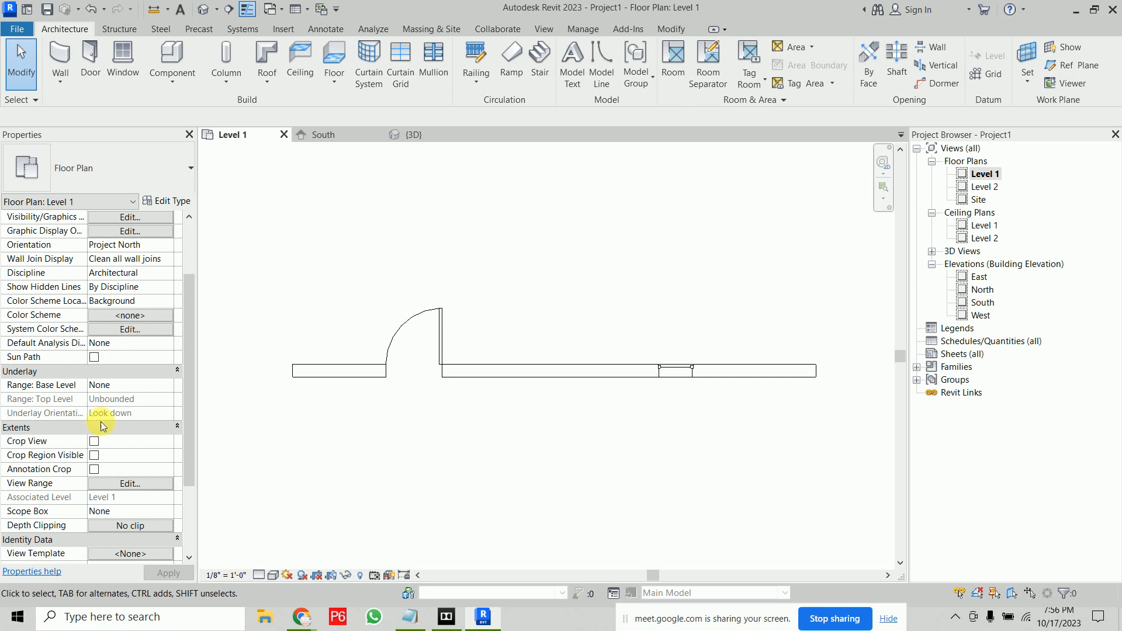
# Step: Try to set the view depth offset in the Level 1 floor plan's view range to 1' 0"
pyautogui.click(130, 483)
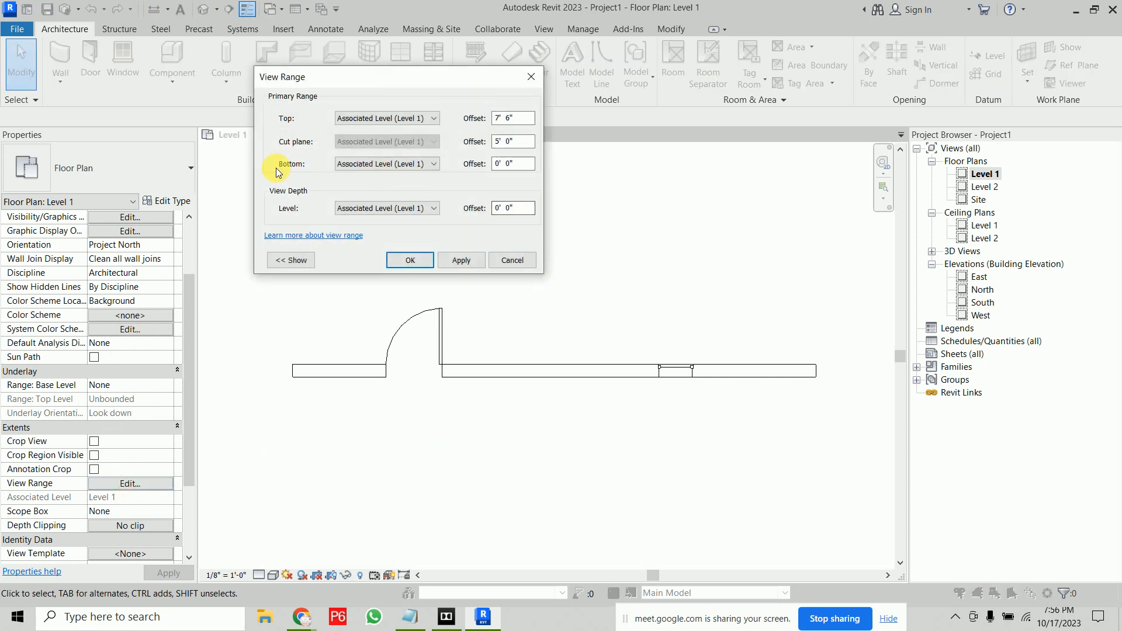
pyautogui.click(515, 165)
pyautogui.moveTo(516, 165); pyautogui.dragTo(492, 165)
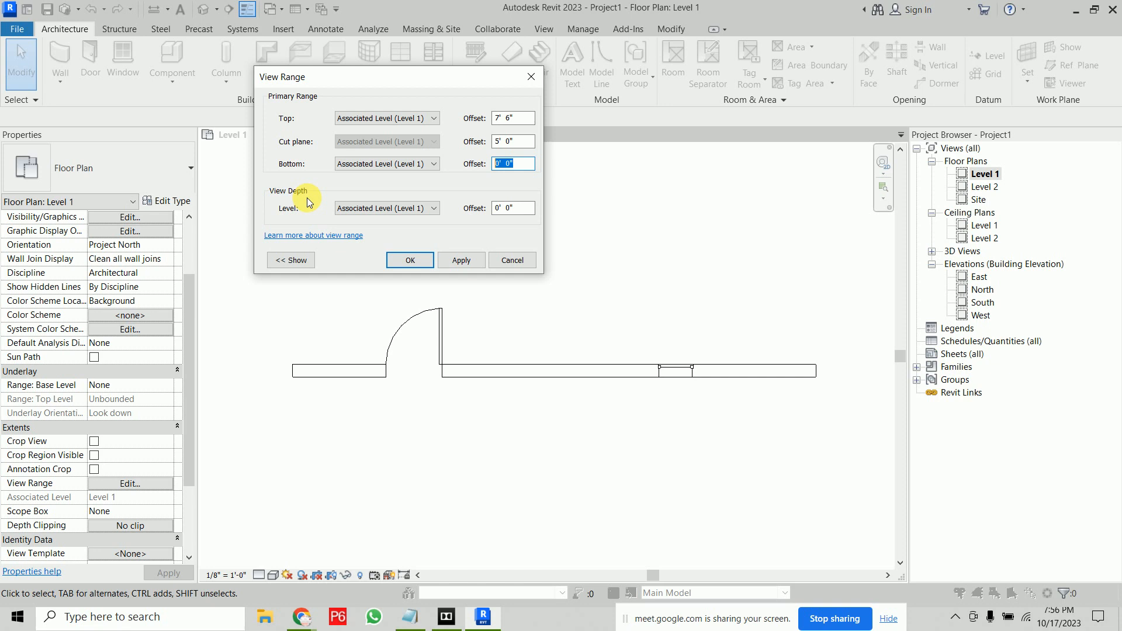
pyautogui.doubleClick(506, 208)
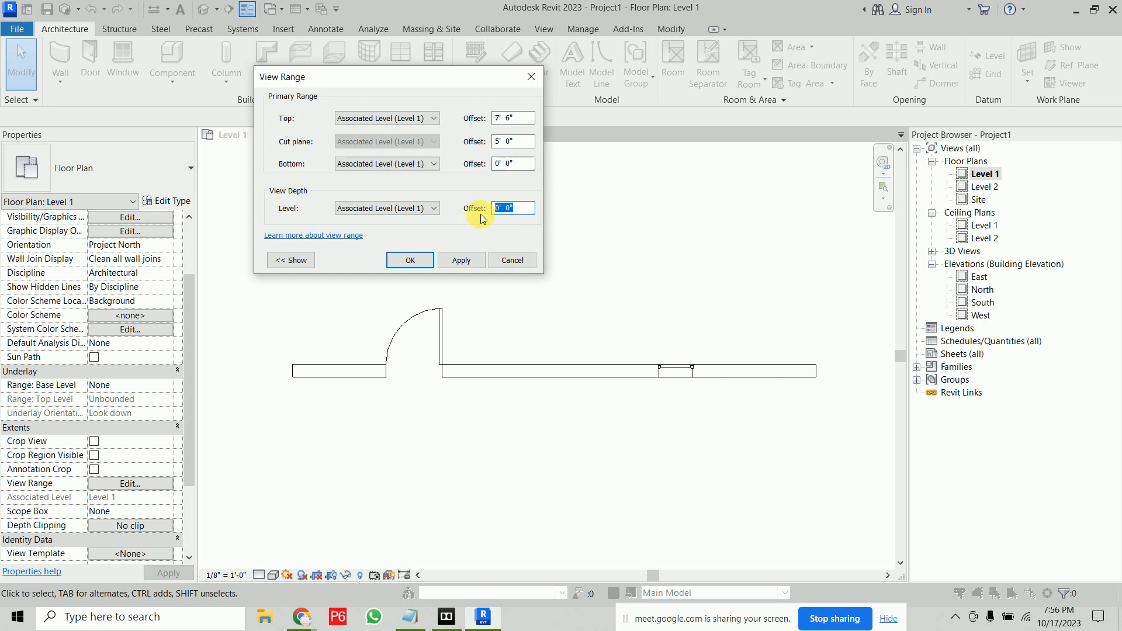
pyautogui.write('1')
pyautogui.press('Return')
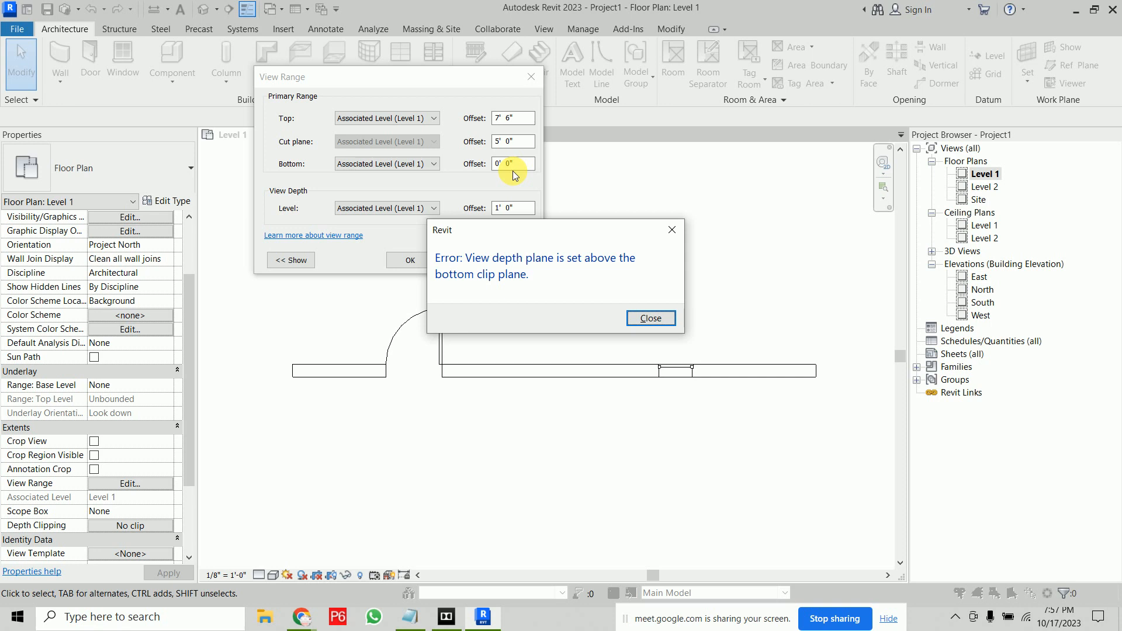
pyautogui.click(658, 321)
# Step: Set the view depth offset in the Level 1 view range to -1' and apply the settings
pyautogui.moveTo(520, 211); pyautogui.dragTo(451, 220)
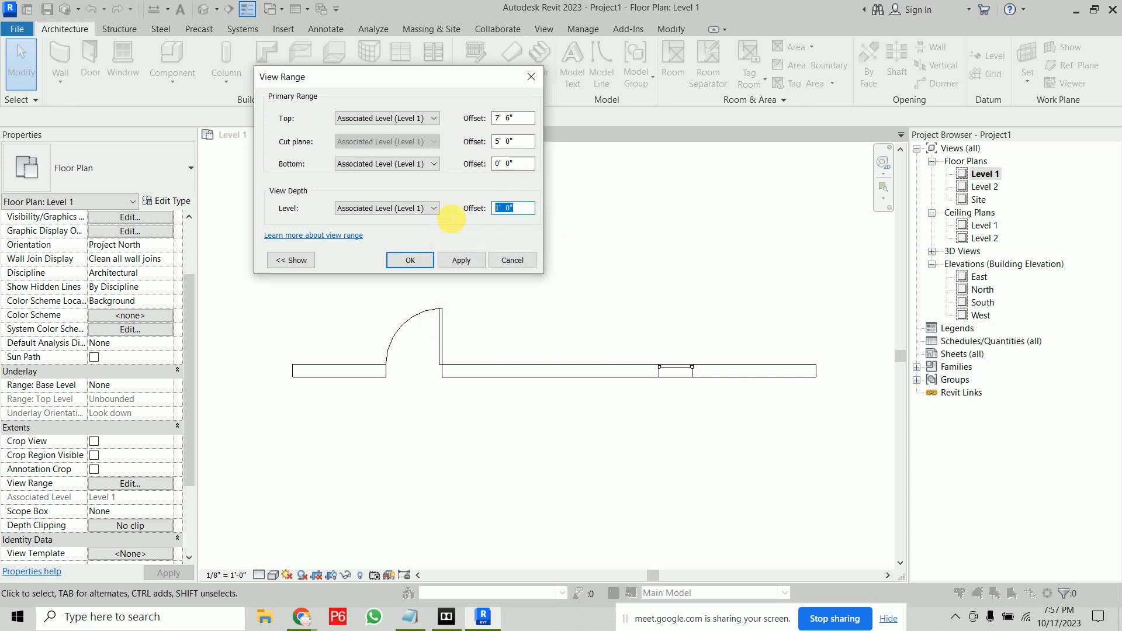
pyautogui.write('-1')
pyautogui.press('Return')
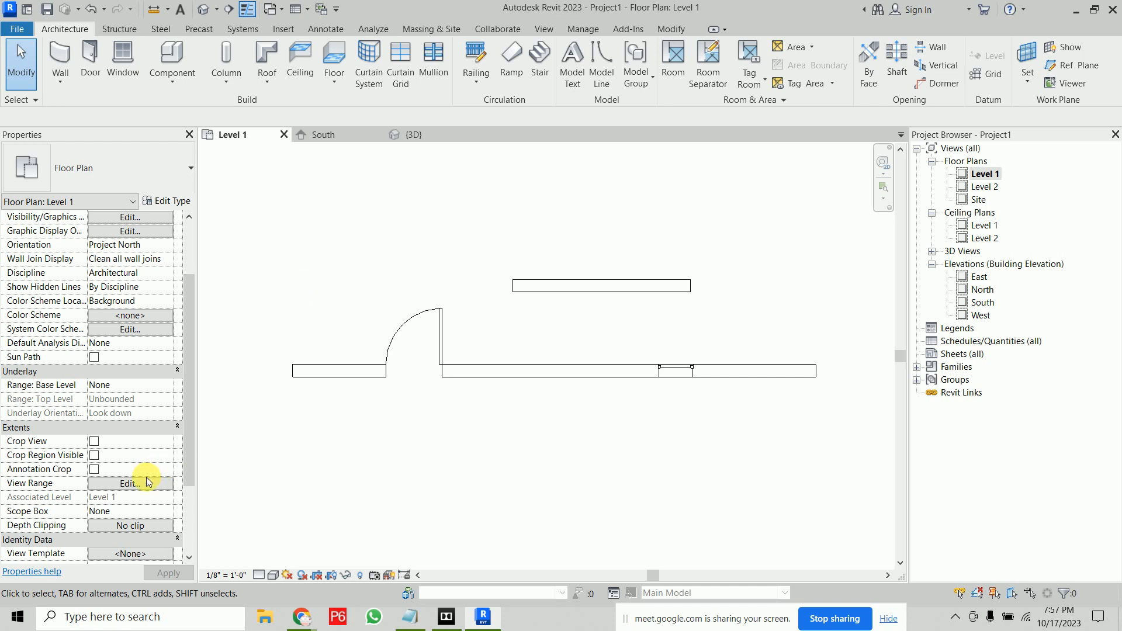
# Step: Display the sample view range diagram, set the Level 1 plan's view depth level to Unlimited, and confirm the view range
pyautogui.click(138, 483)
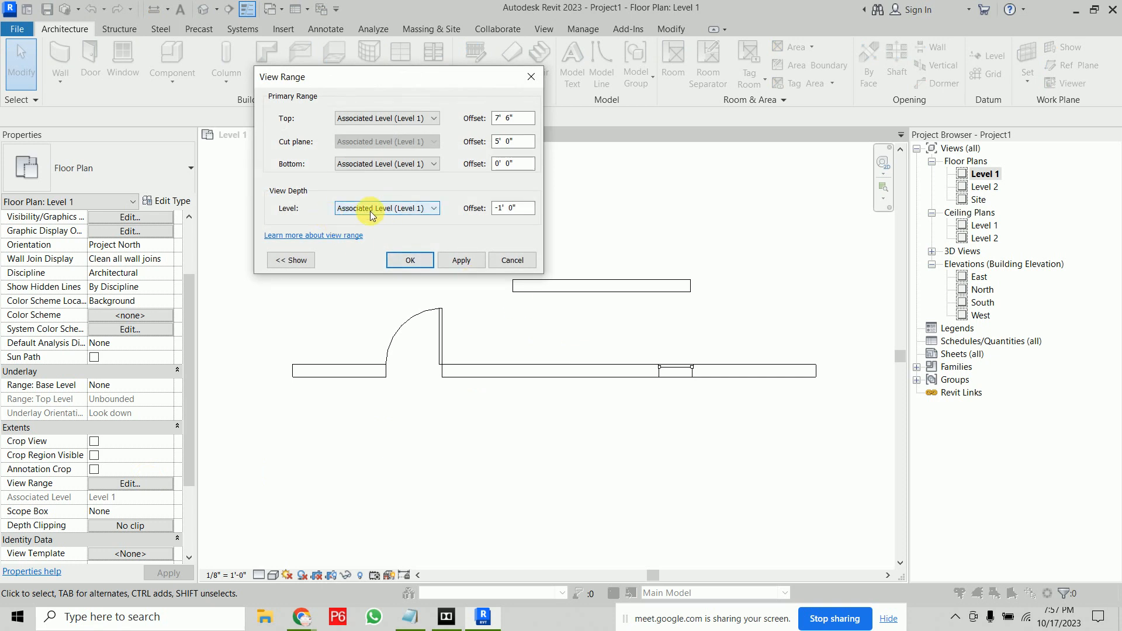
pyautogui.click(288, 258)
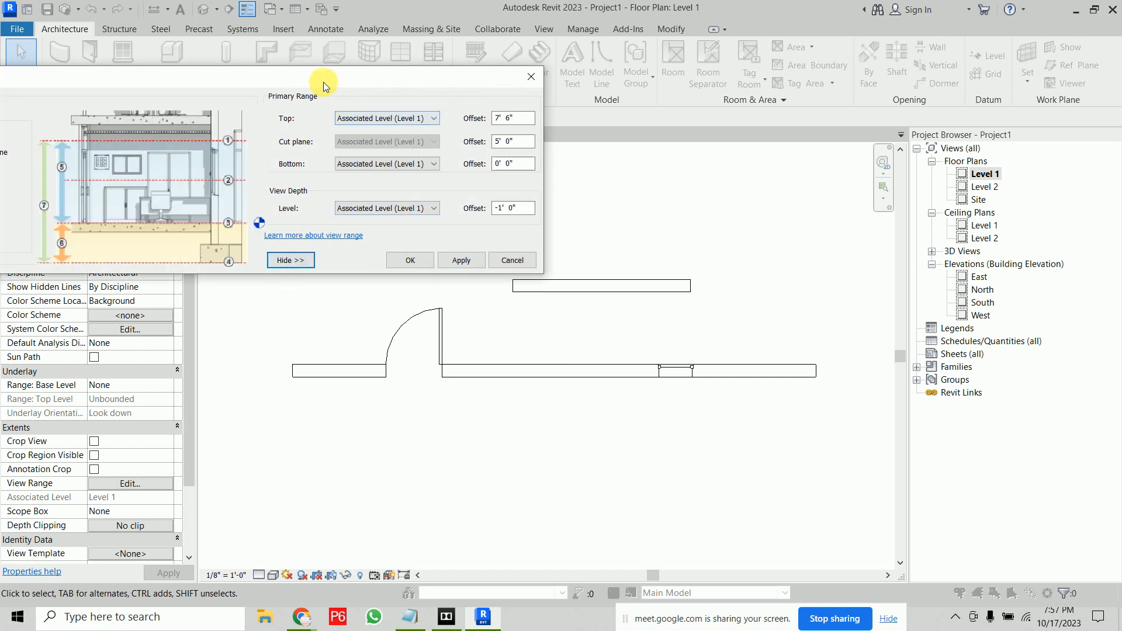
pyautogui.moveTo(324, 82); pyautogui.dragTo(467, 119)
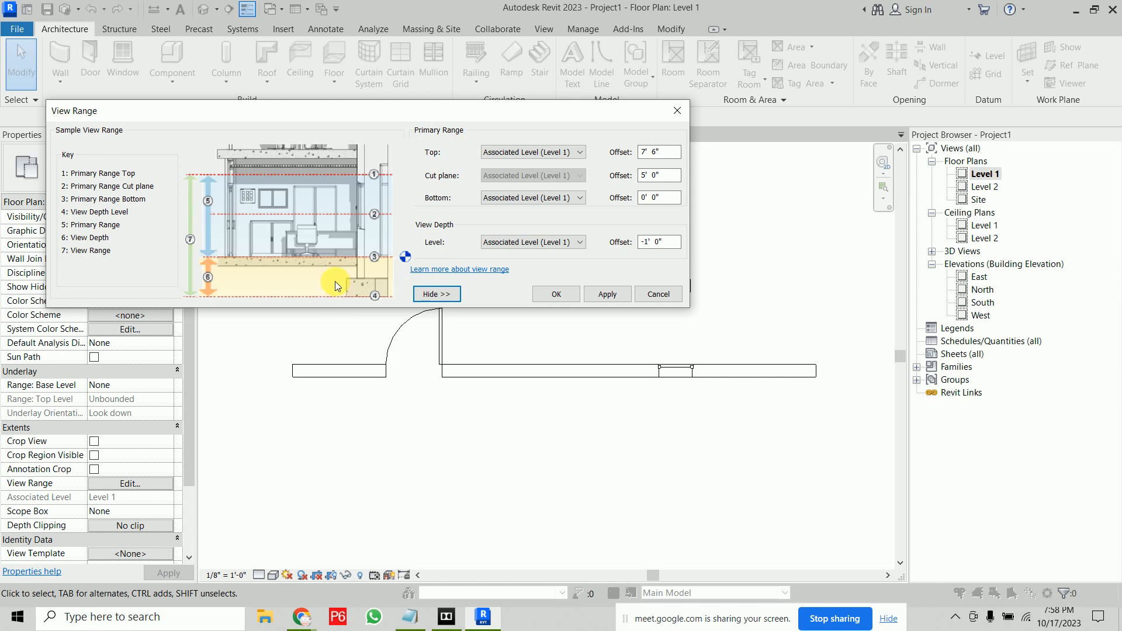
pyautogui.moveTo(303, 618)
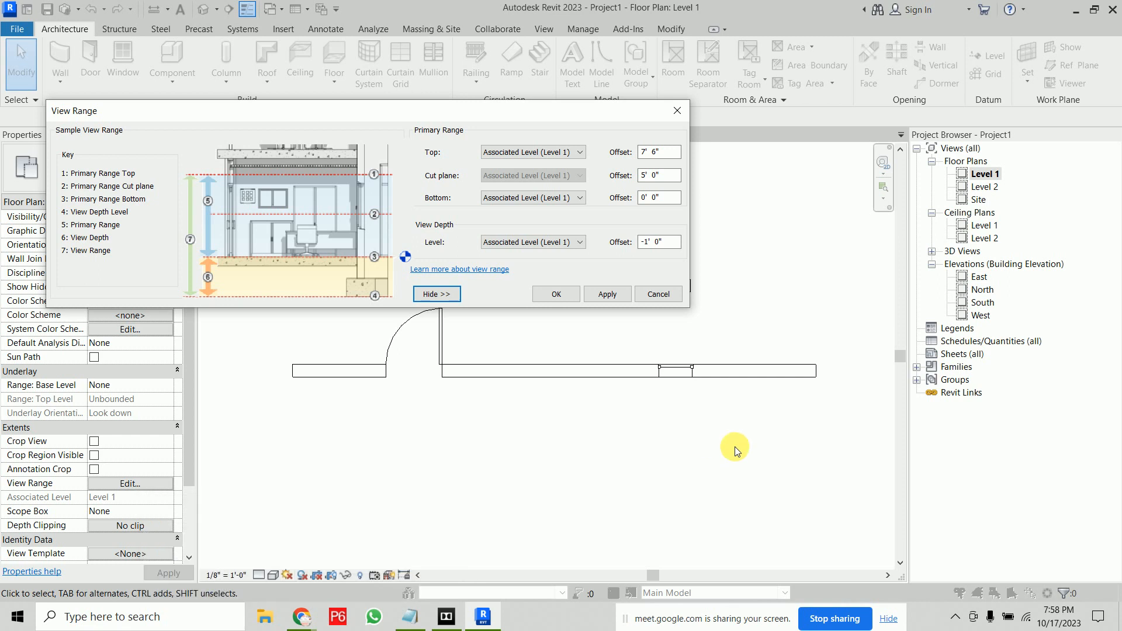
pyautogui.click(552, 245)
pyautogui.click(545, 271)
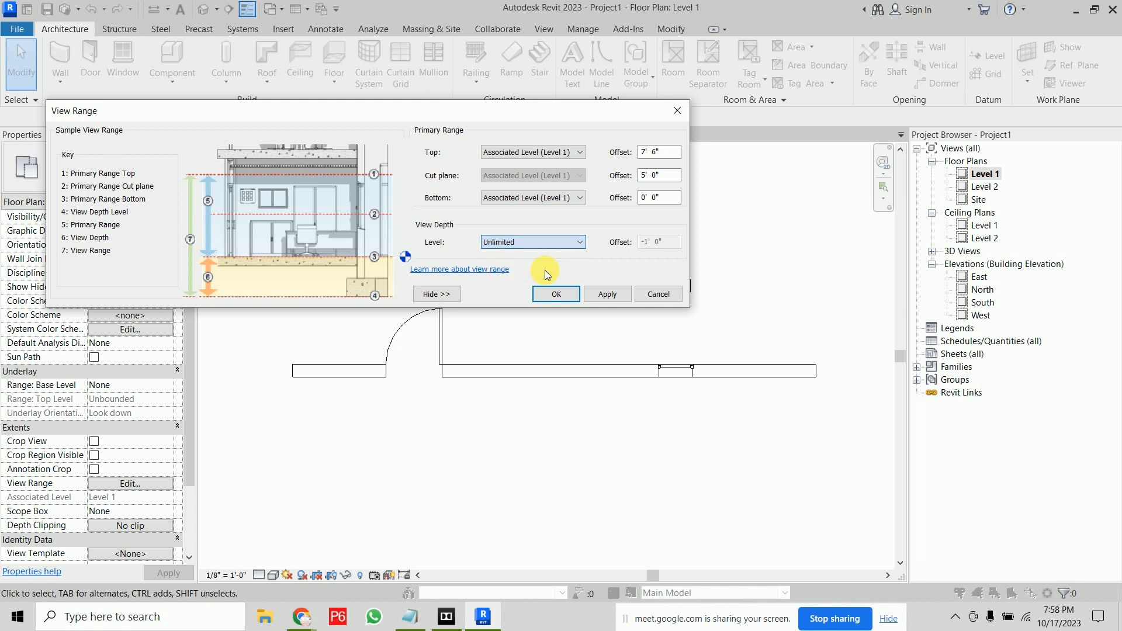
pyautogui.click(559, 294)
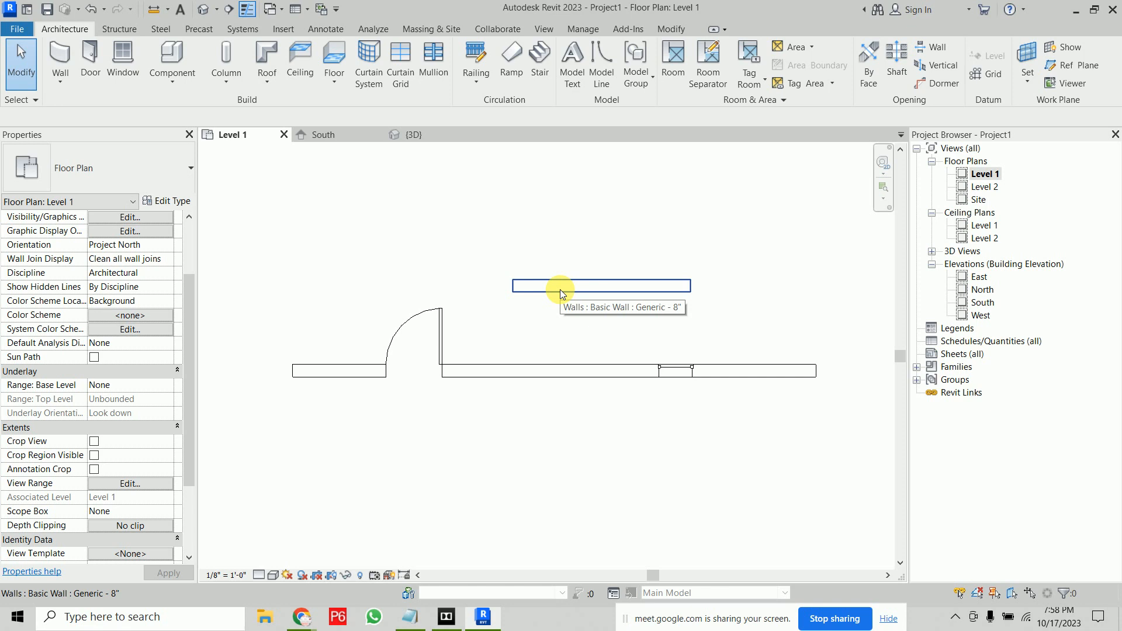
# Step: Draw a horizontal Generic - 8" wall about 12' 6" long behind the two existing walls, using unconnected Depth of 10' 0"
pyautogui.click(60, 59)
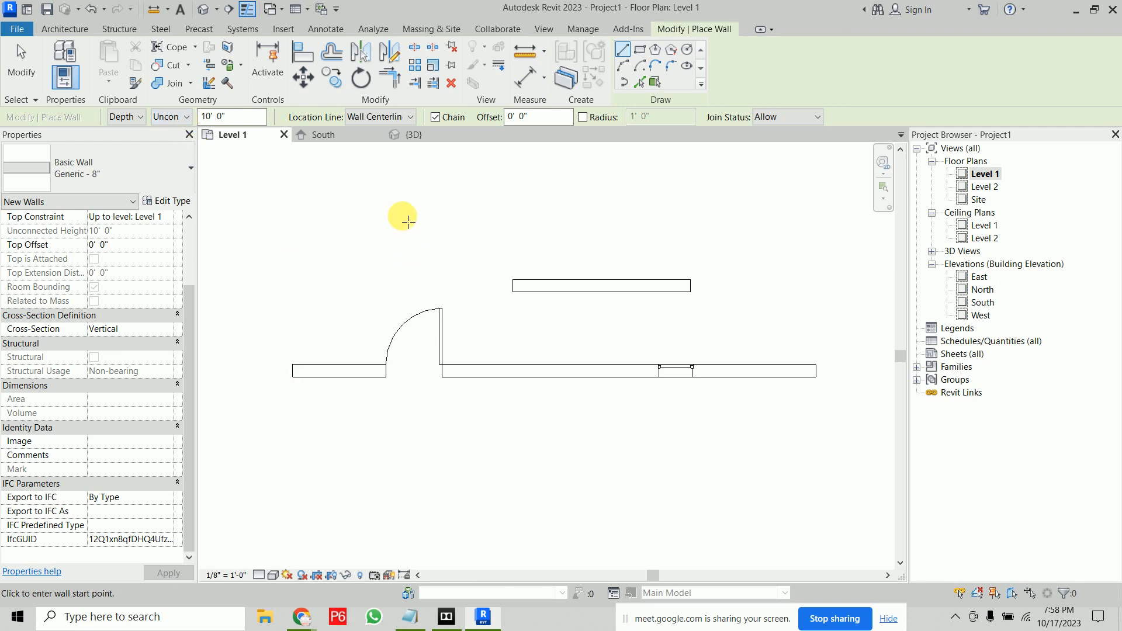
pyautogui.click(401, 205)
pyautogui.click(636, 214)
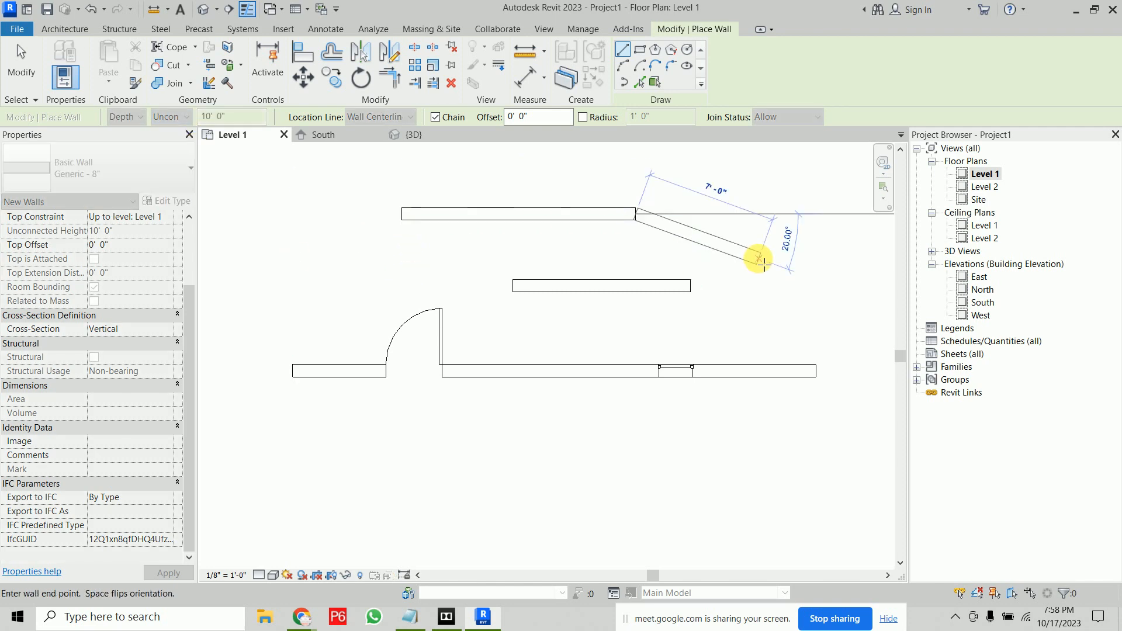
pyautogui.press('Escape')
pyautogui.press('Escape')
# Step: Try to set the rearmost wall's top offset to -50' 0"
pyautogui.click(579, 216)
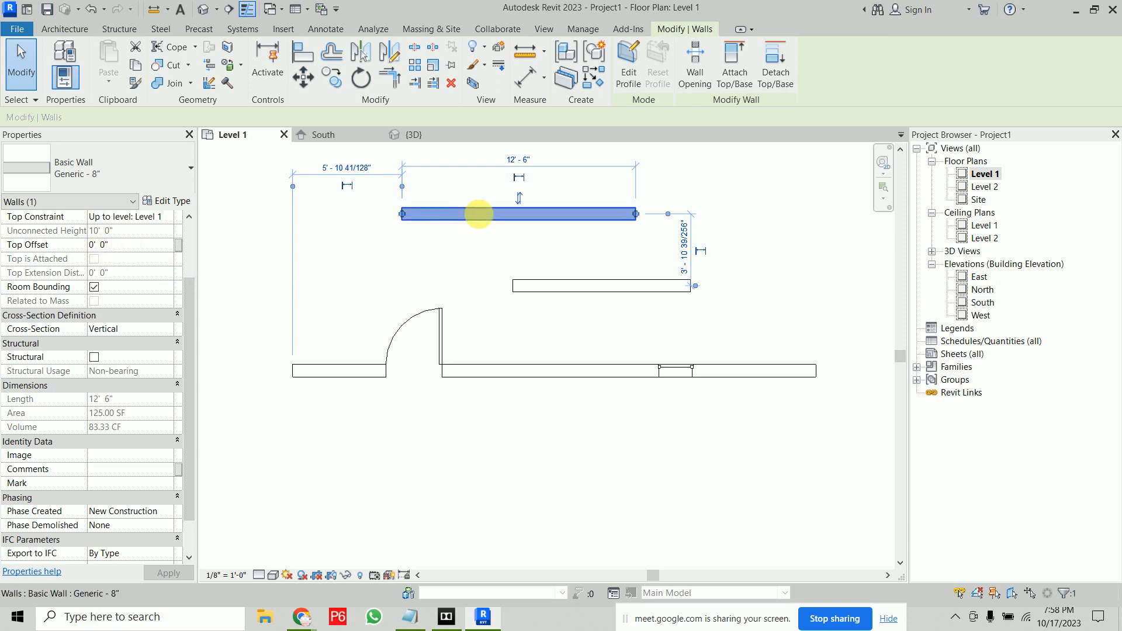
pyautogui.click(163, 245)
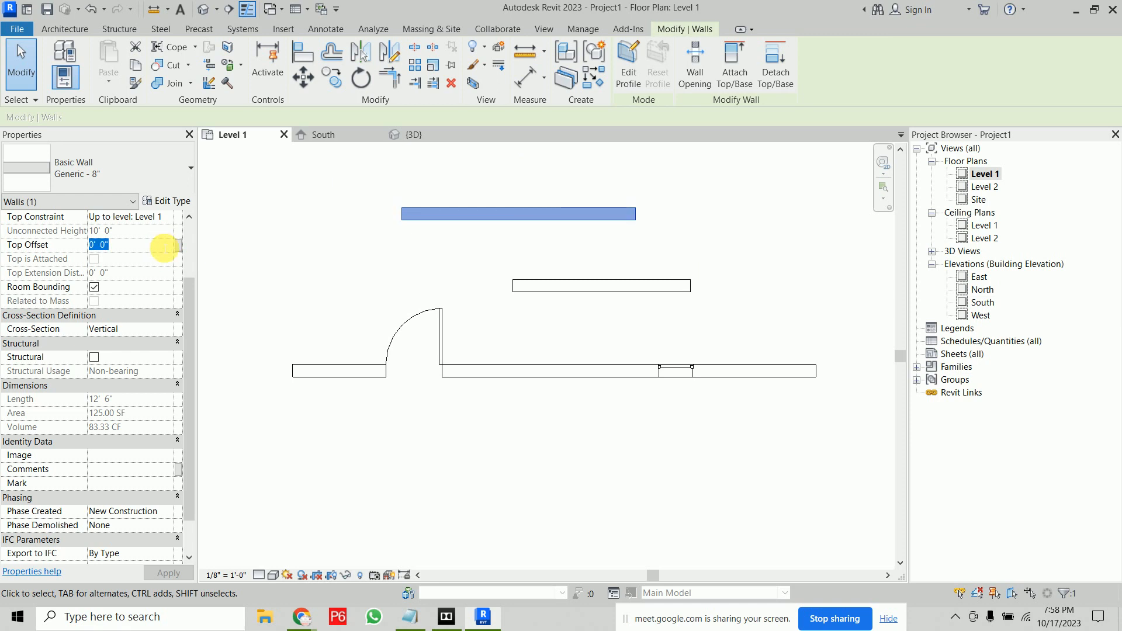
pyautogui.write('-50\' 0"')
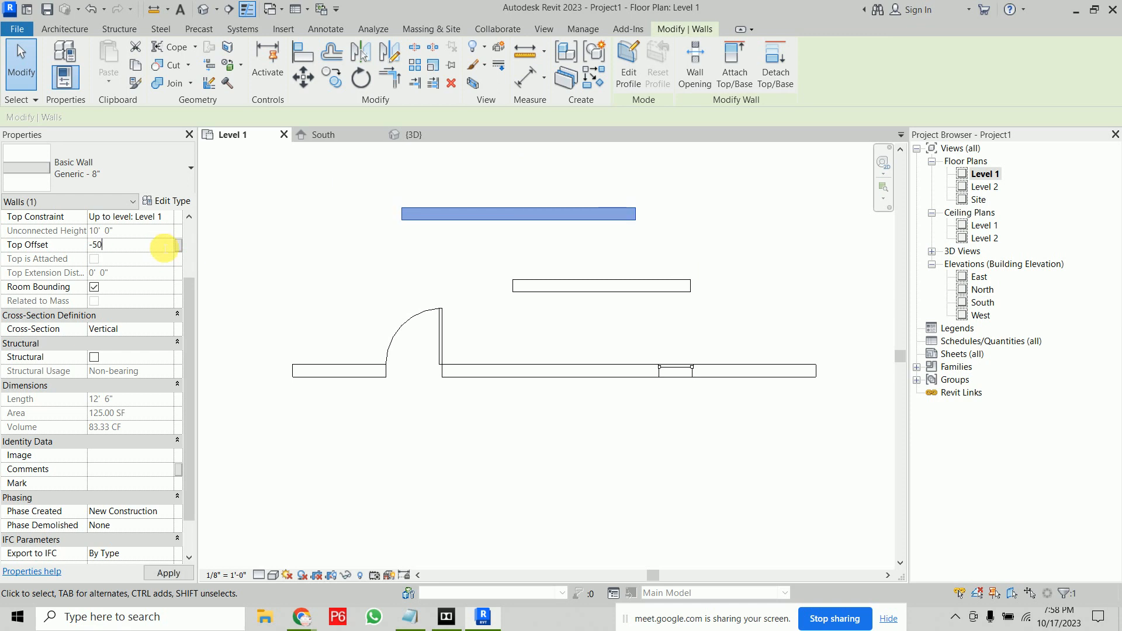
pyautogui.moveTo(257, 275)
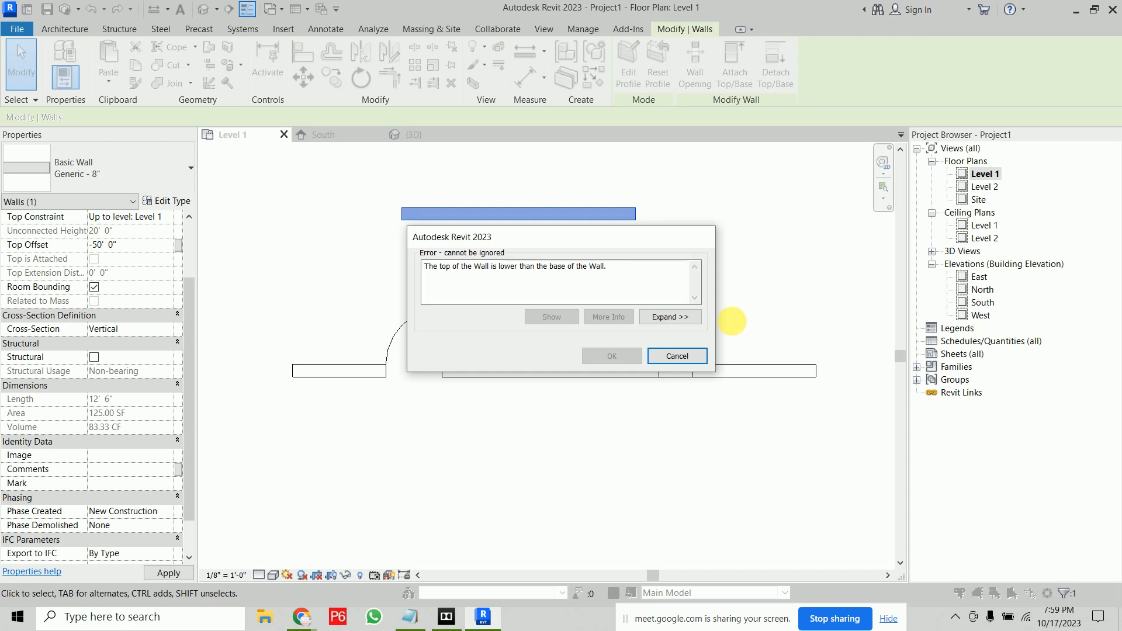
pyautogui.click(695, 354)
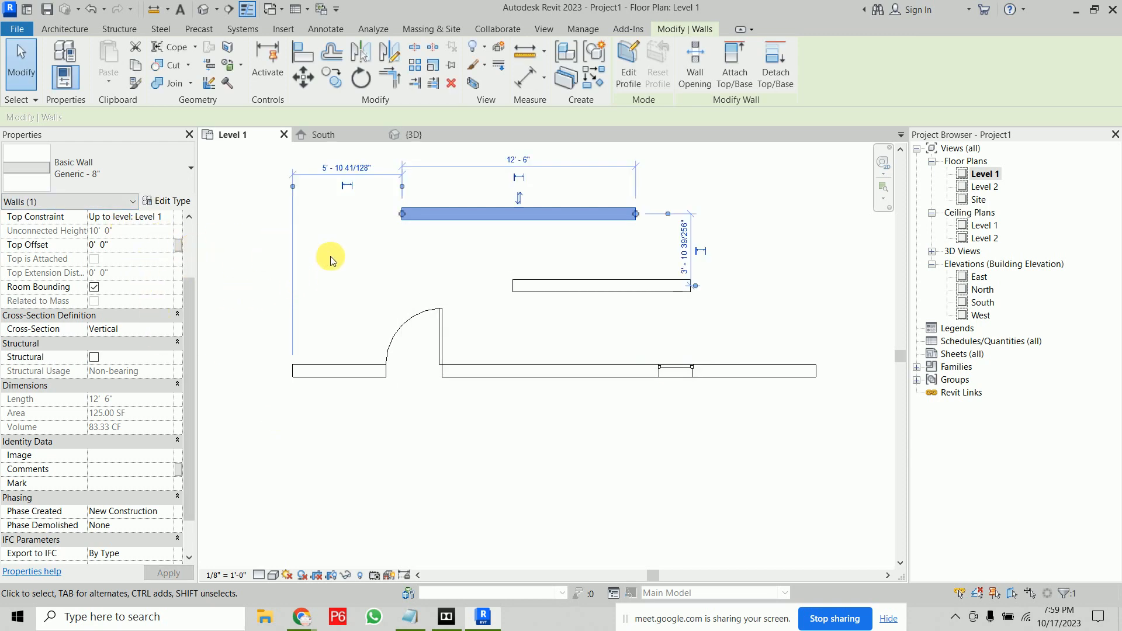
# Step: Delete the rearmost wall from the Level 1 plan
pyautogui.click(377, 257)
pyautogui.click(472, 215)
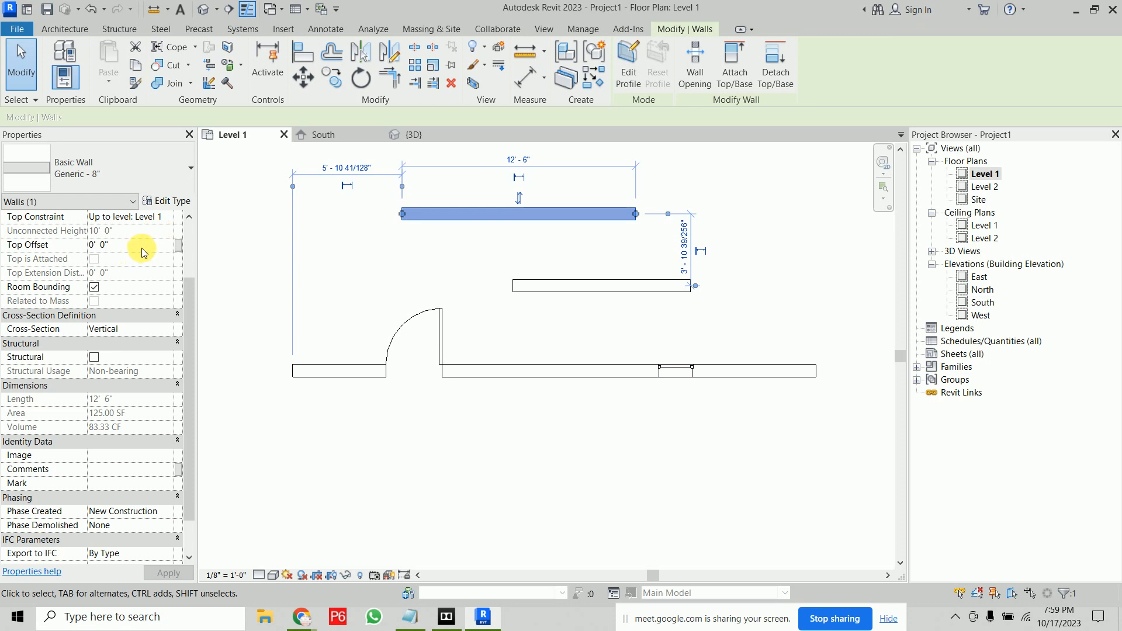
pyautogui.click(450, 241)
pyautogui.click(479, 221)
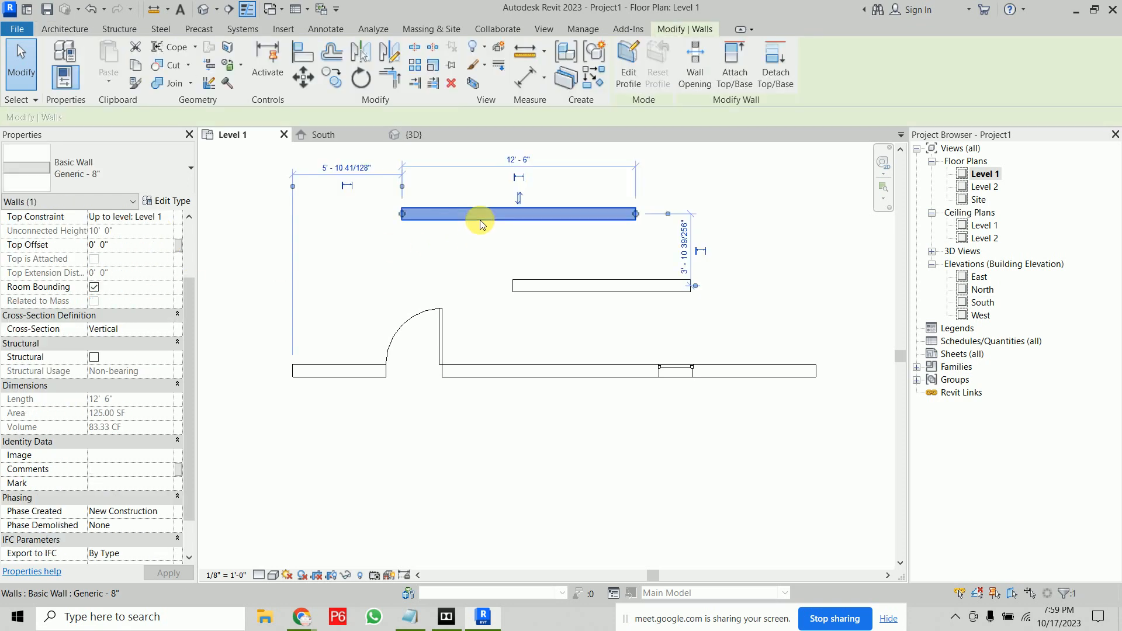
pyautogui.press('Delete')
# Step: Draw a horizontal Generic - 8" wall about 14' 4" long behind the existing walls, using unconnected Depth of 70' 0"
pyautogui.click(53, 59)
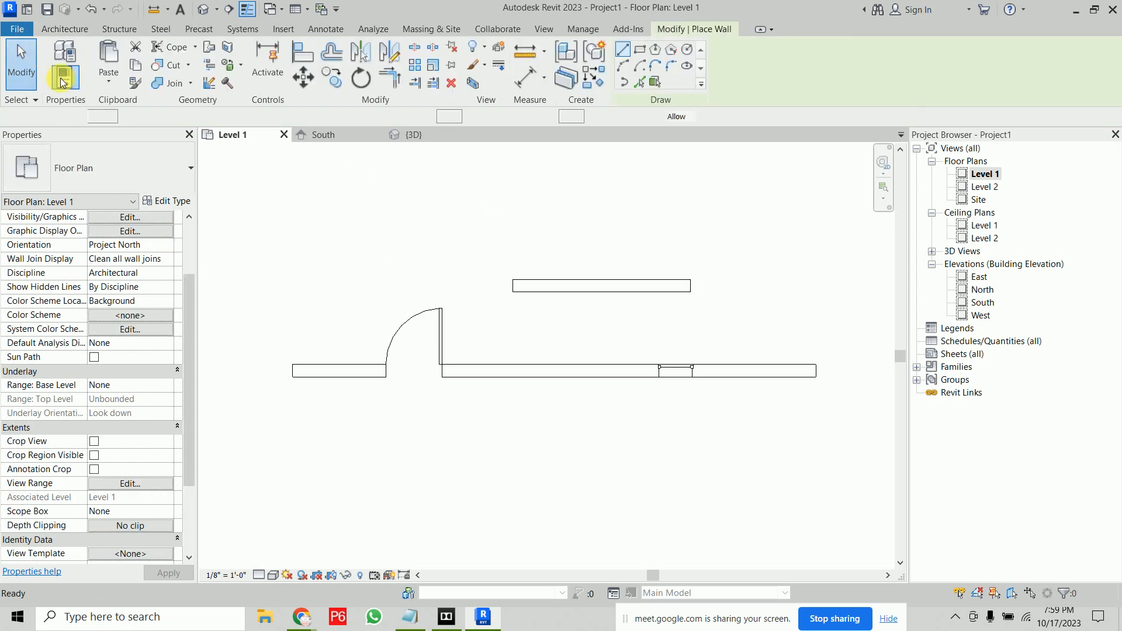
pyautogui.click(263, 120)
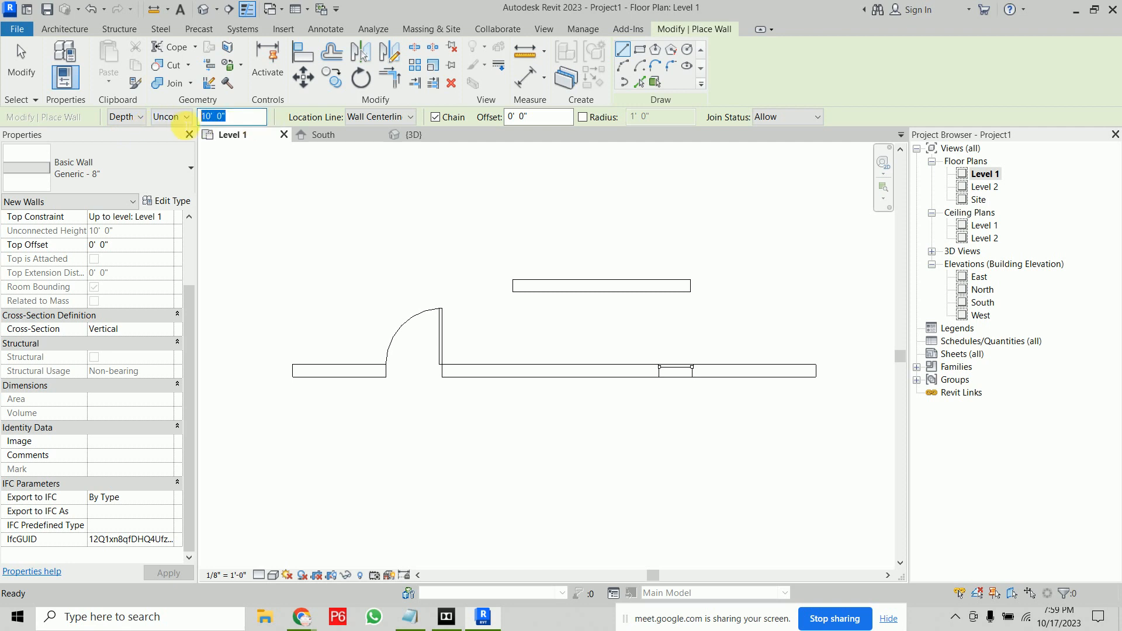
pyautogui.write('70')
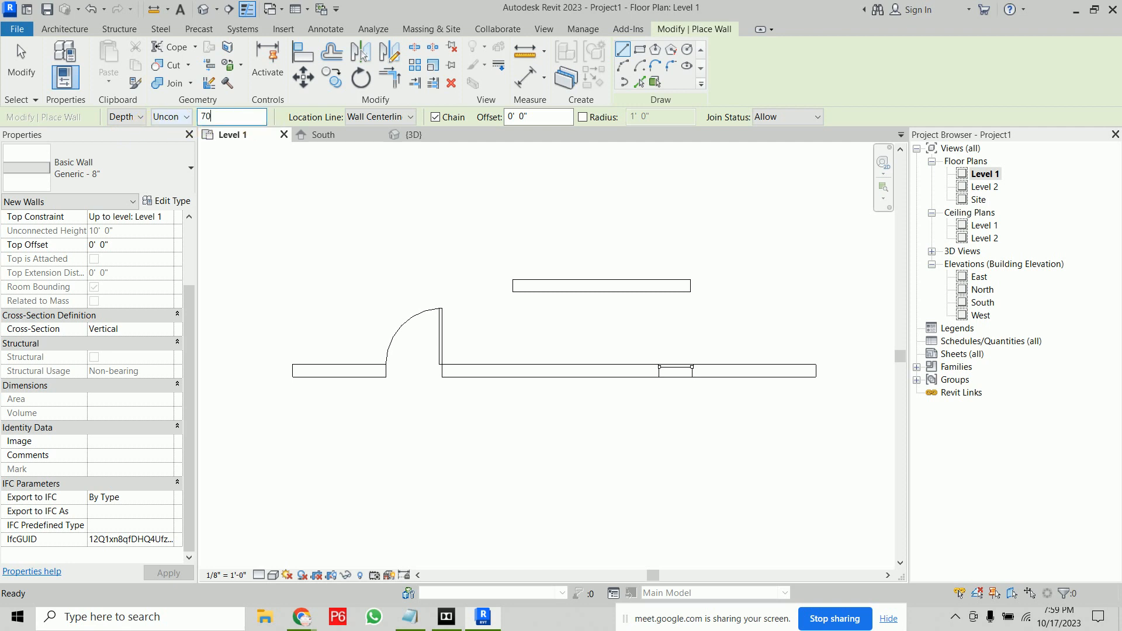
pyautogui.press('Return')
pyautogui.click(421, 207)
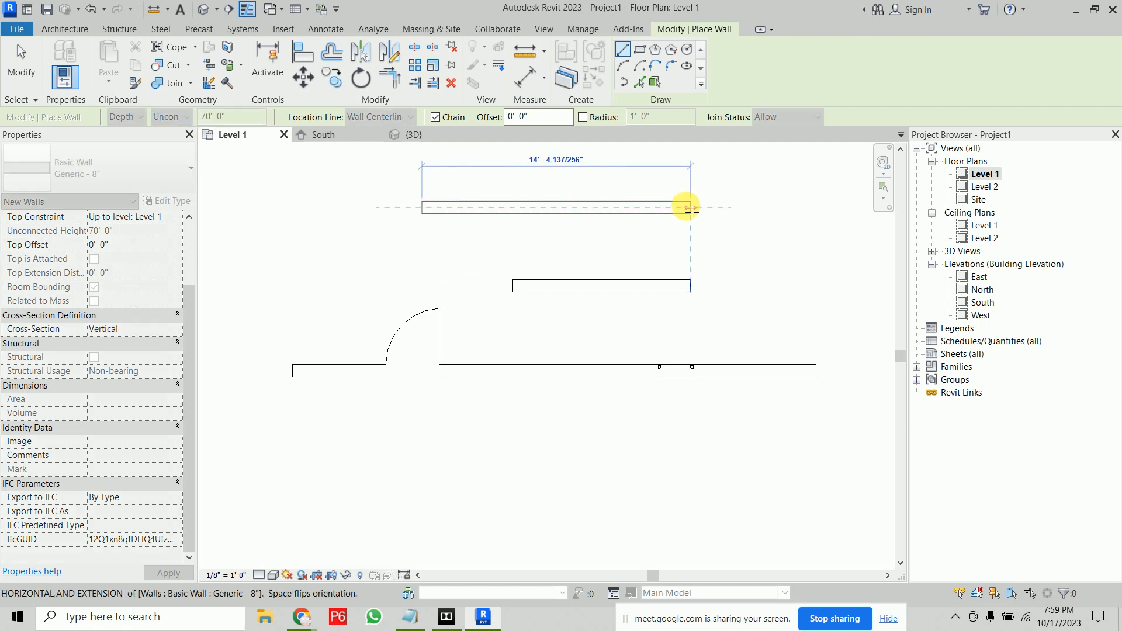
pyautogui.click(691, 208)
pyautogui.press('Escape')
pyautogui.press('Escape')
# Step: Set the top offset of the rearmost, 70' deep wall to -50' 0"
pyautogui.click(641, 209)
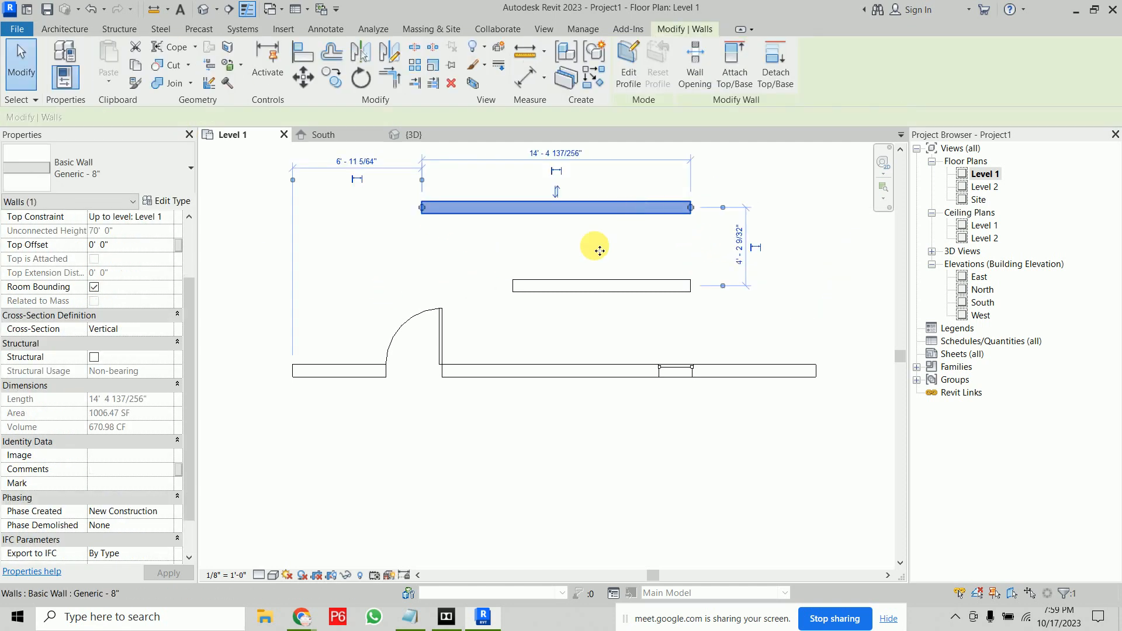
pyautogui.click(140, 246)
pyautogui.write('-50')
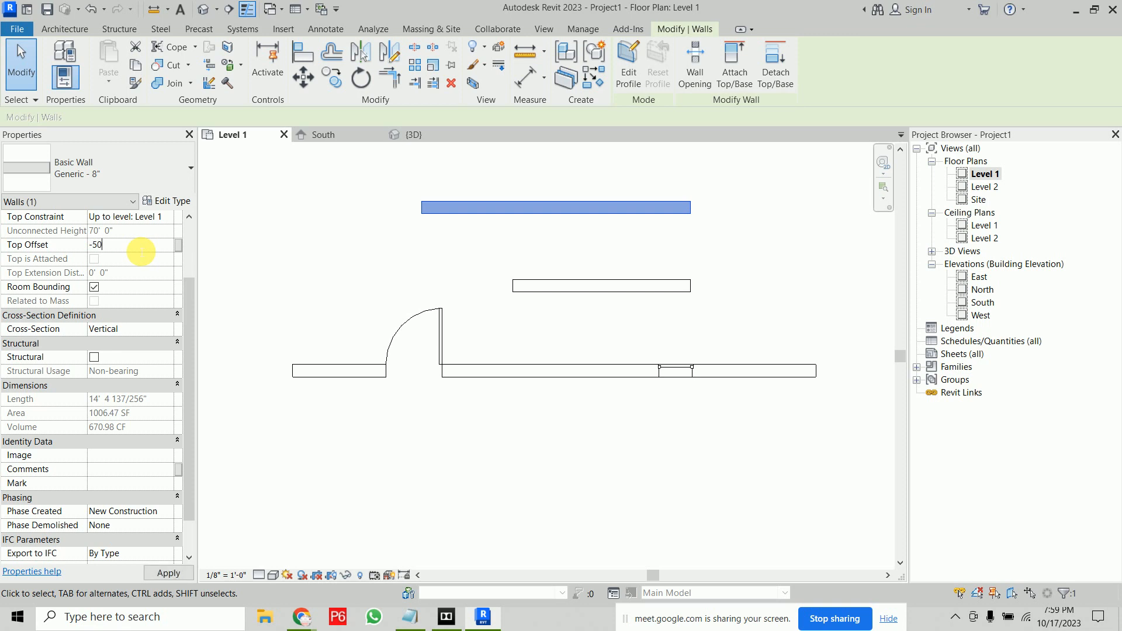
pyautogui.press('Return')
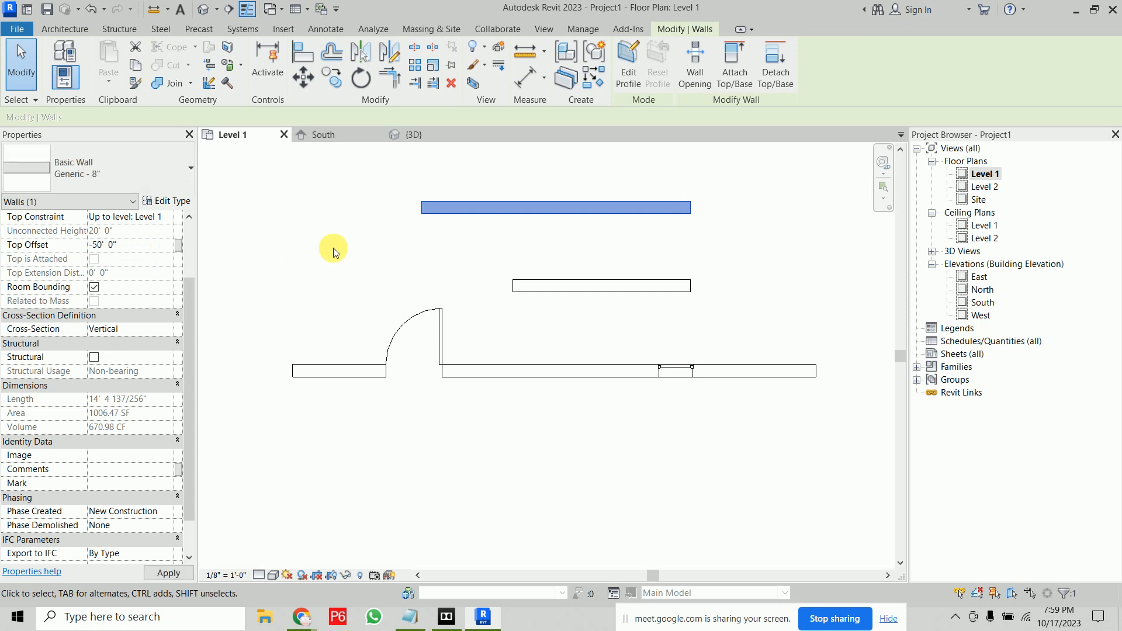
pyautogui.click(334, 252)
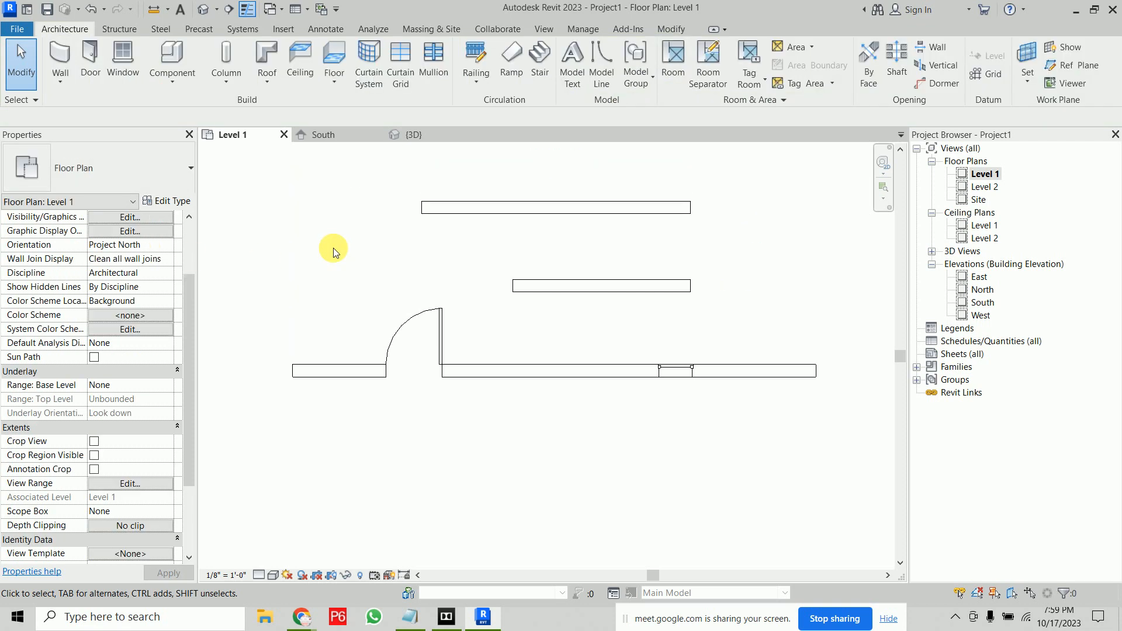
# Step: Examine in the South elevation how far the two lower walls sit below Level 1
pyautogui.click(350, 137)
pyautogui.scroll(-3, 506, 265)
pyautogui.moveTo(533, 279); pyautogui.dragTo(510, 212, button='middle')
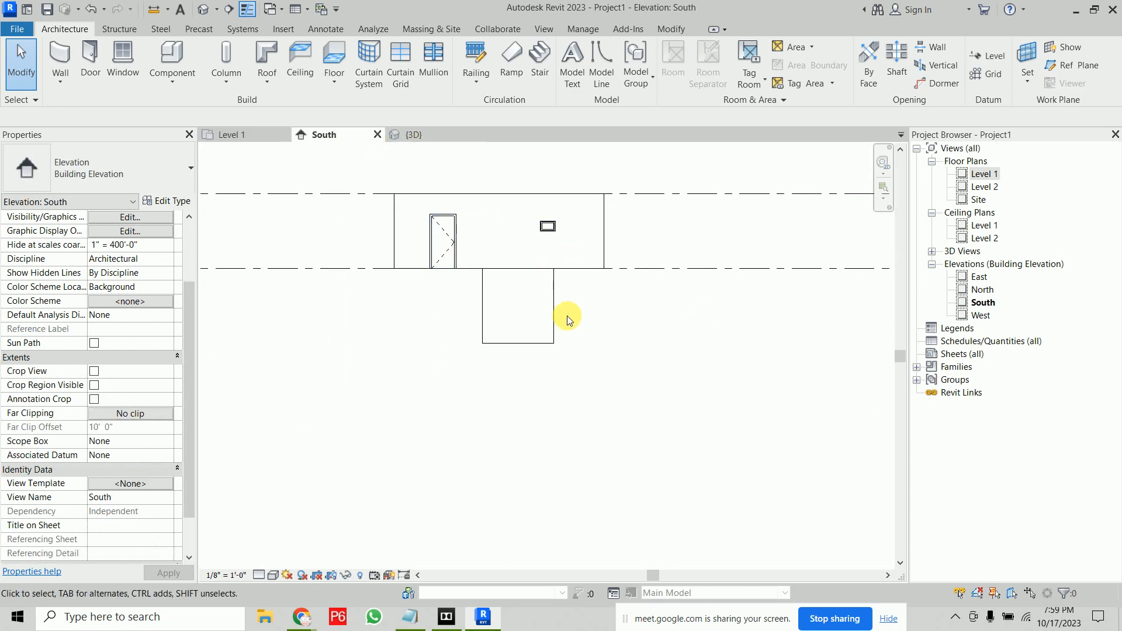
pyautogui.click(554, 319)
pyautogui.scroll(-1, 647, 355)
pyautogui.scroll(-3, 655, 411)
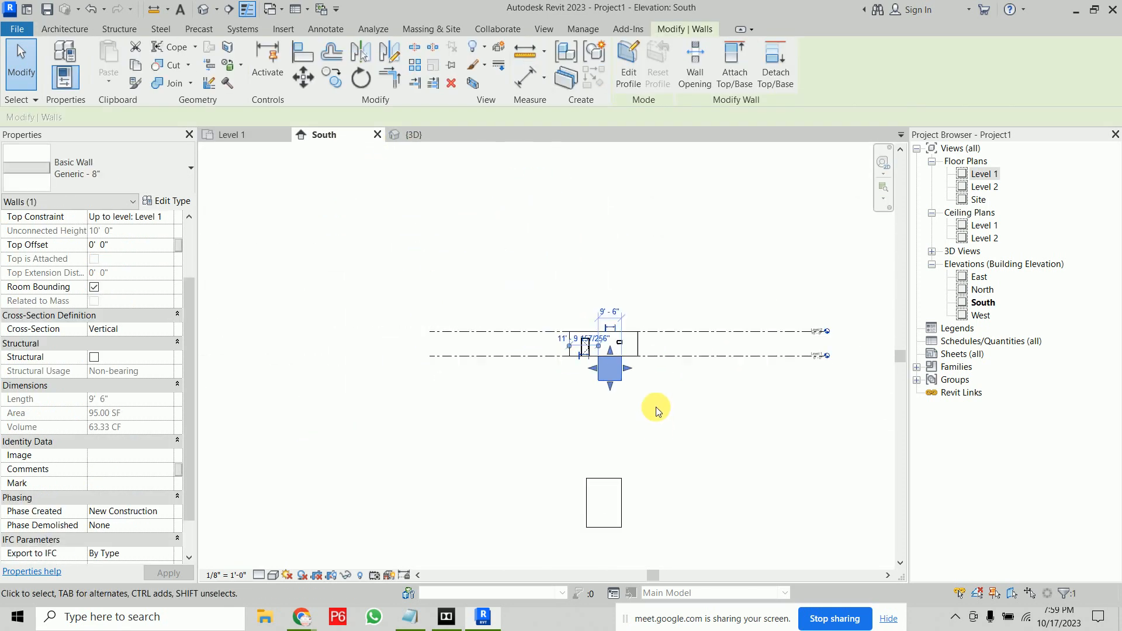
pyautogui.moveTo(635, 363); pyautogui.dragTo(563, 221, button='middle')
pyautogui.click(591, 366)
pyautogui.click(580, 377)
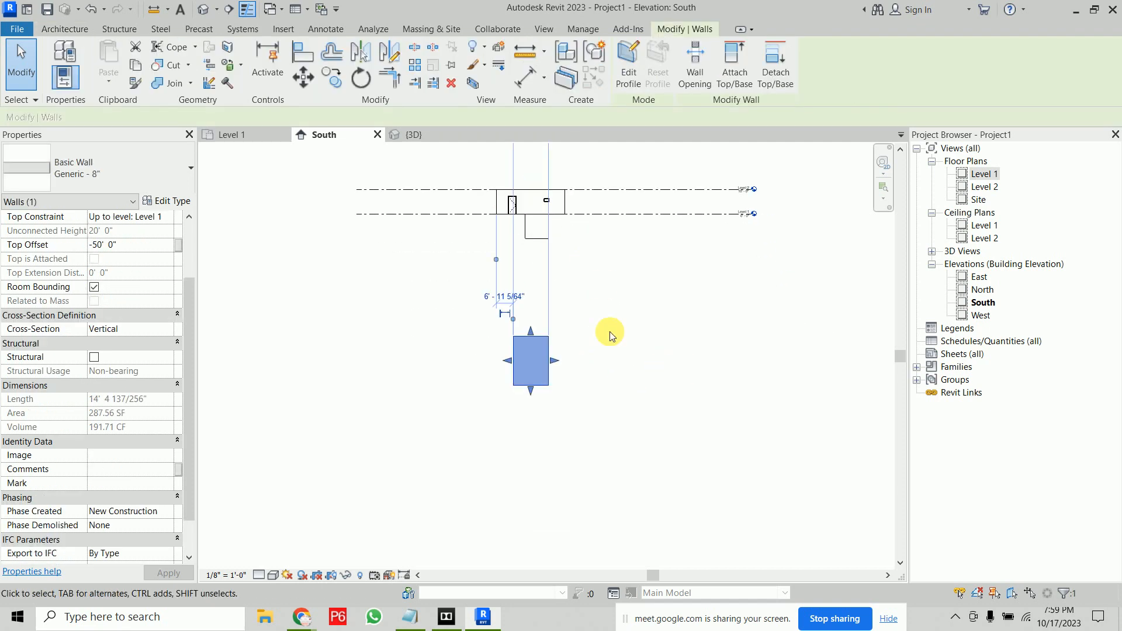
pyautogui.click(638, 320)
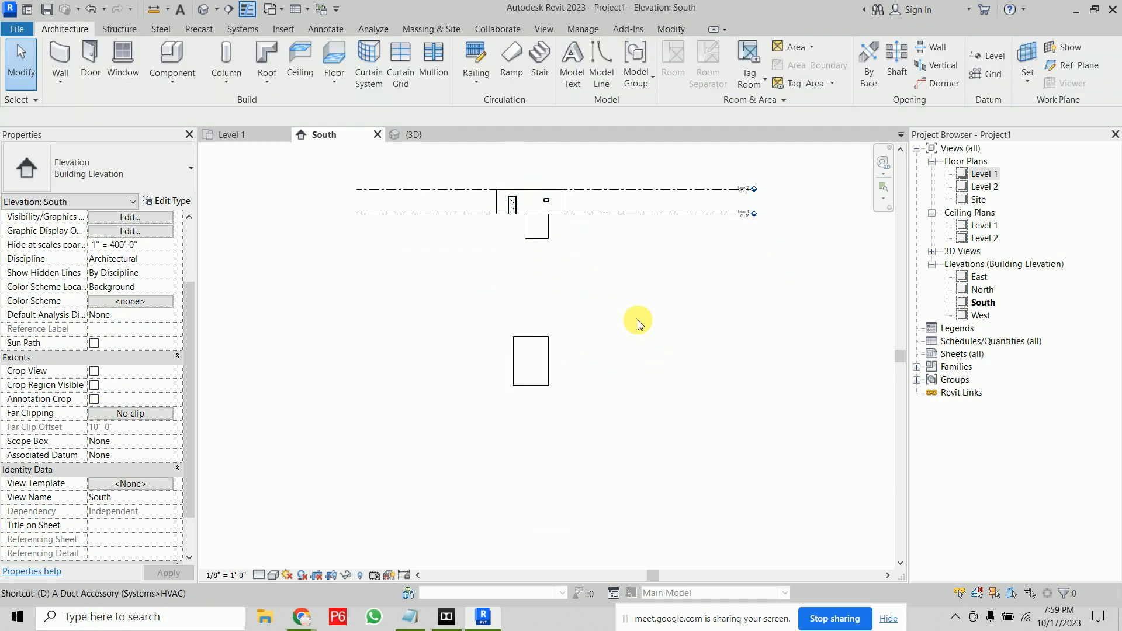
# Step: Add an aligned dimension from Level 1 to the top of the lowest wall in the South elevation, and return to the Level 1 plan
pyautogui.press('d')
pyautogui.press('i')
pyautogui.click(612, 215)
pyautogui.click(538, 334)
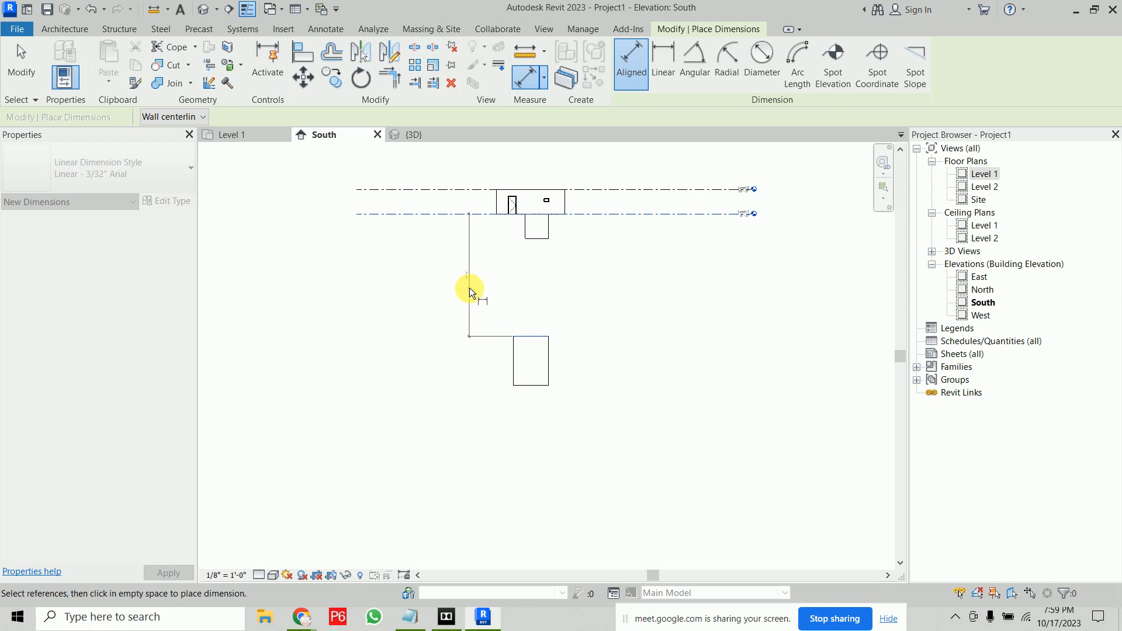
pyautogui.click(471, 284)
pyautogui.scroll(5, 456, 279)
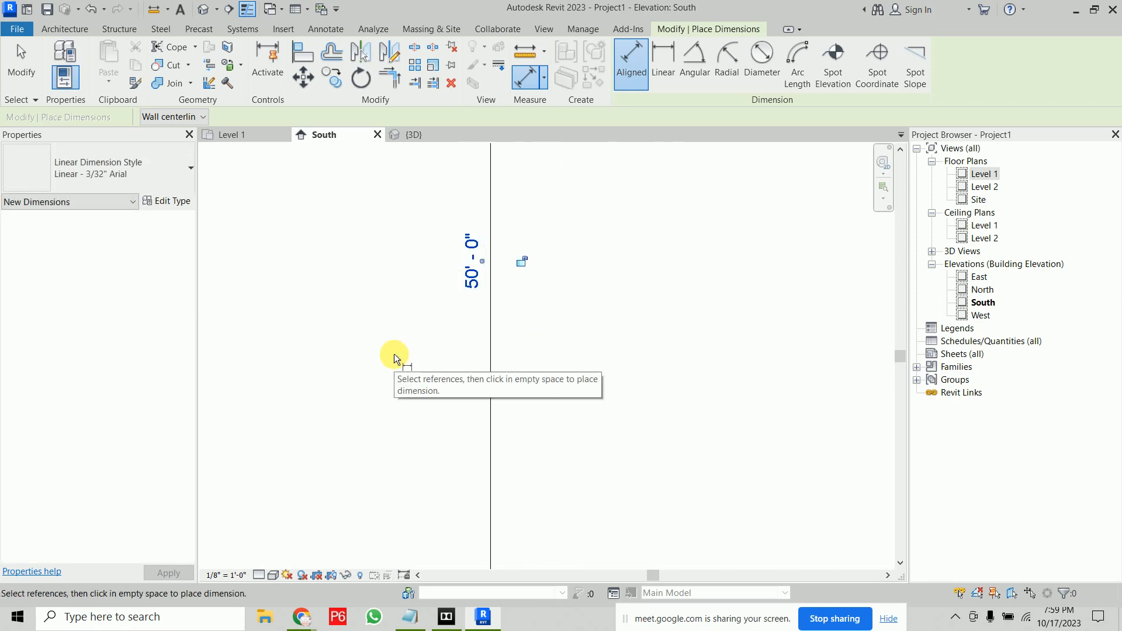
pyautogui.scroll(-5, 360, 281)
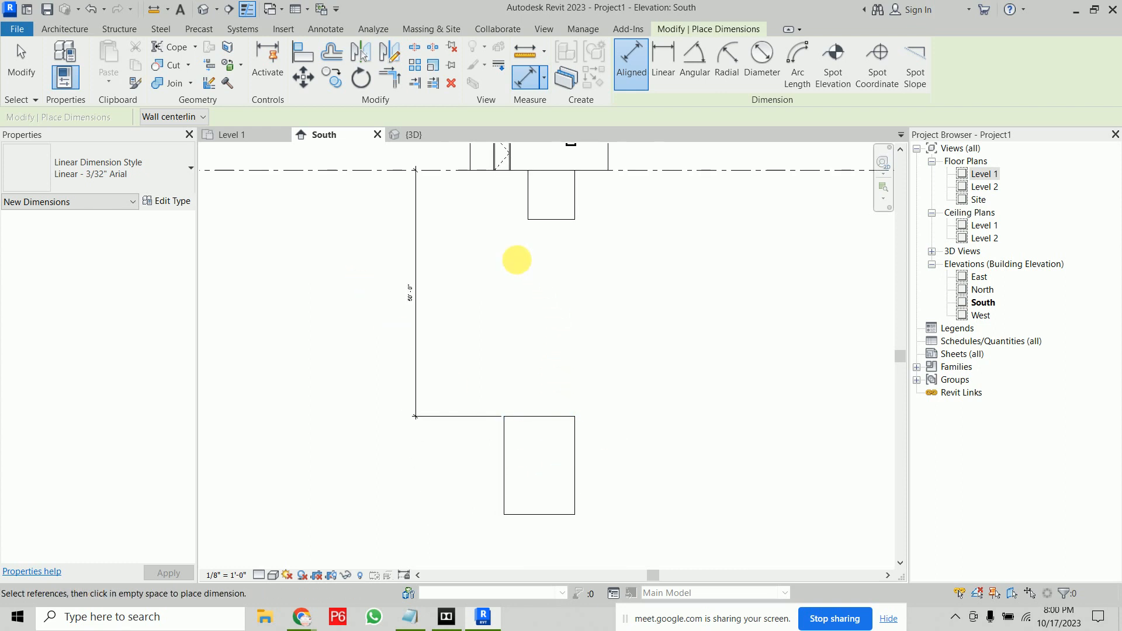
pyautogui.press('Escape')
pyautogui.press('Escape')
pyautogui.click(257, 135)
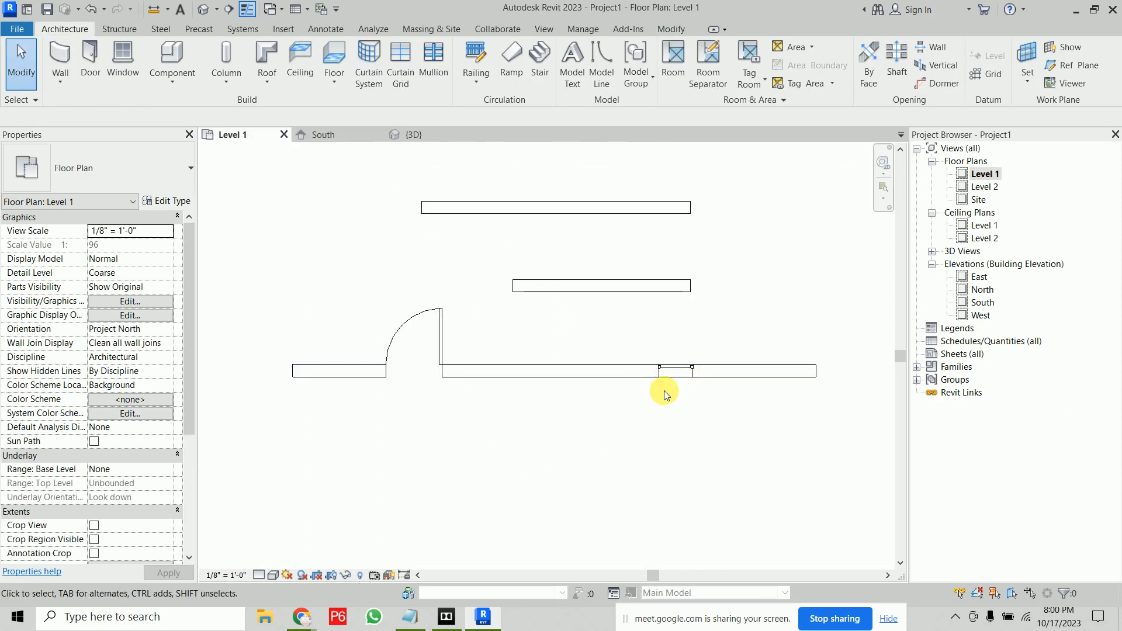